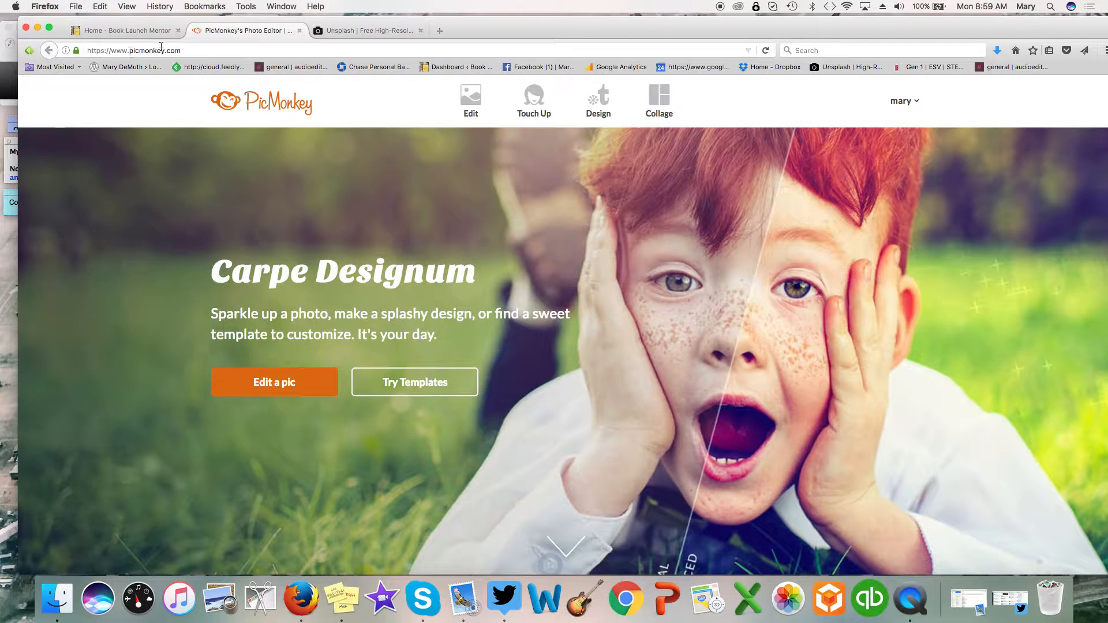
- Switch to the Book Launch Mentor site and examine the homepage's header image and the free guide's book cover graphic
{"action": "left_click", "coordinate": [119, 28]}
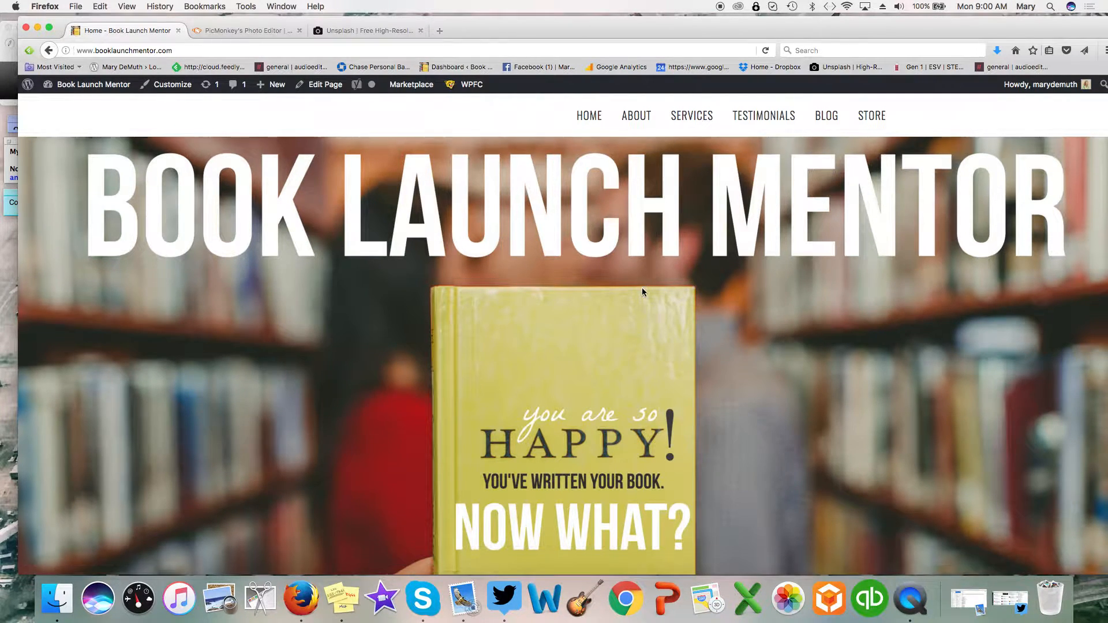
{"action": "scroll", "coordinate": [642, 288], "scroll_direction": "down", "scroll_amount": 3}
{"action": "scroll", "coordinate": [643, 291], "scroll_direction": "up", "scroll_amount": 3}
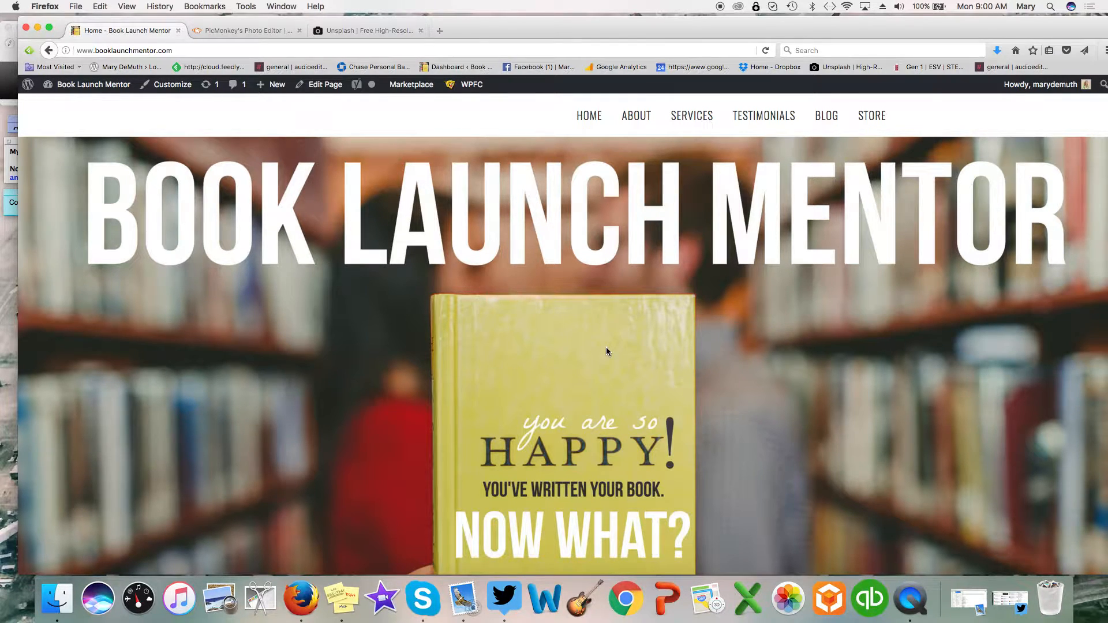
{"action": "scroll", "coordinate": [597, 357], "scroll_direction": "down", "scroll_amount": 5}
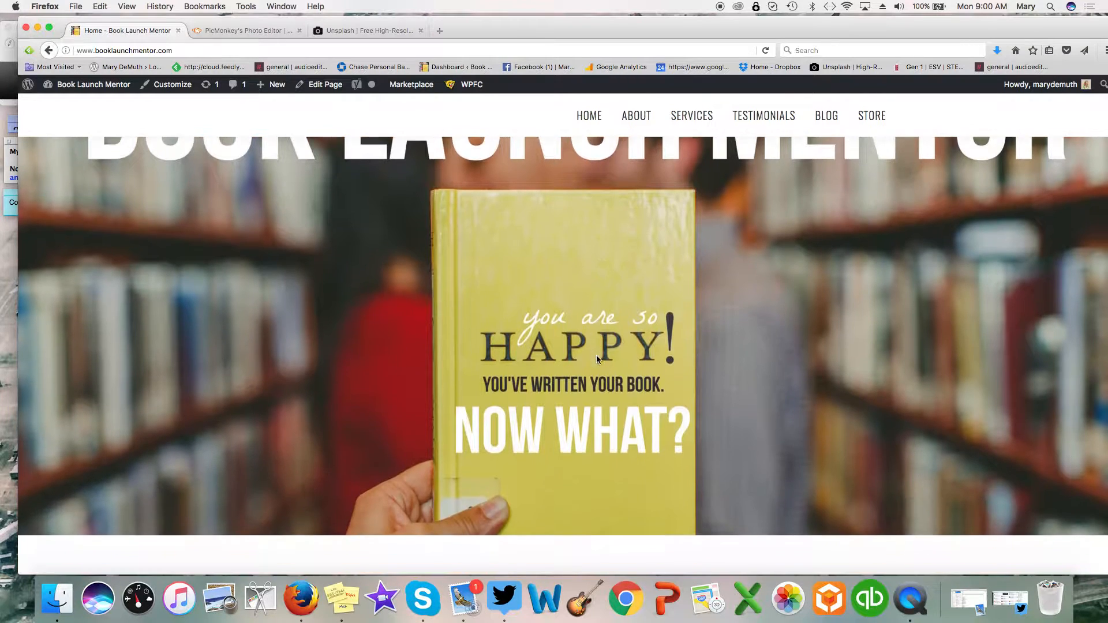
{"action": "scroll", "coordinate": [597, 359], "scroll_direction": "down", "scroll_amount": 4}
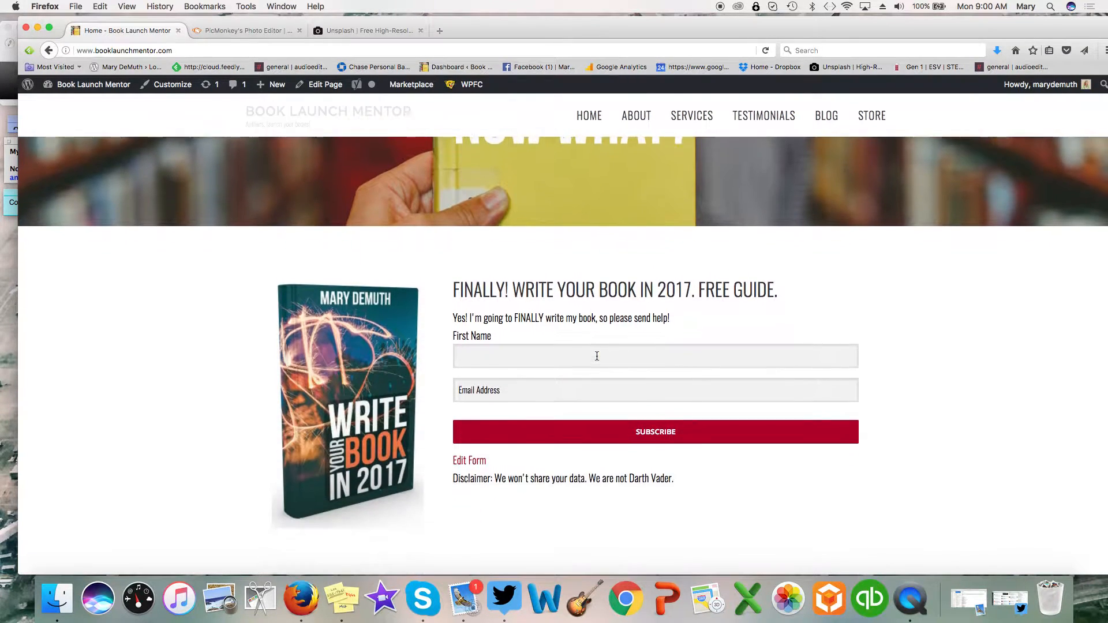
{"action": "scroll", "coordinate": [597, 355], "scroll_direction": "down", "scroll_amount": 2}
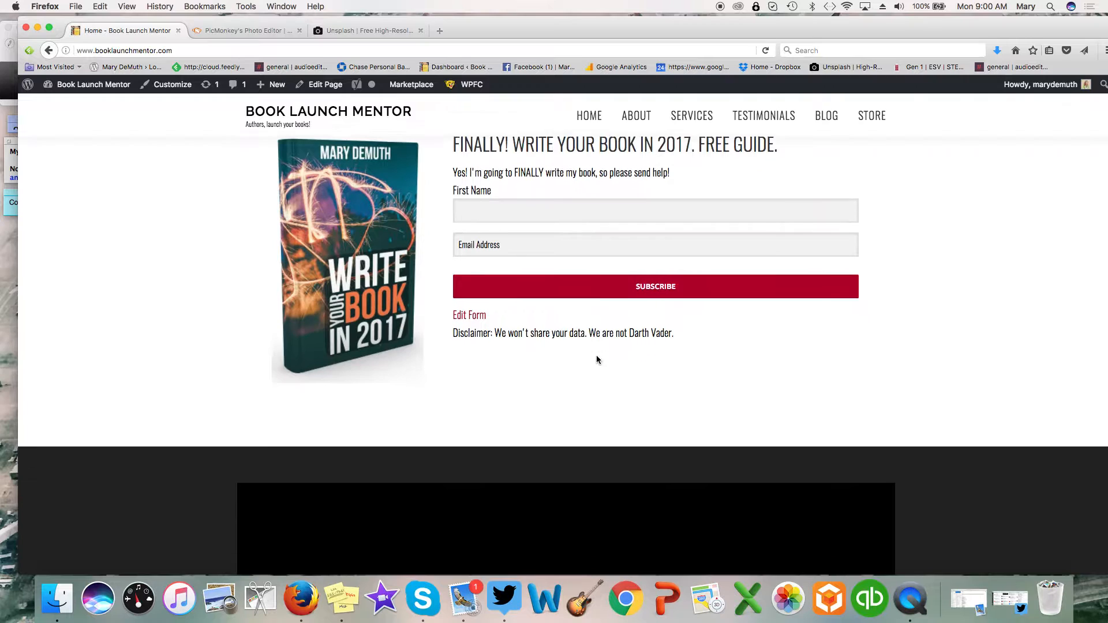
{"action": "scroll", "coordinate": [597, 355], "scroll_direction": "up", "scroll_amount": 8}
{"action": "scroll", "coordinate": [597, 355], "scroll_direction": "up", "scroll_amount": 2}
{"action": "scroll", "coordinate": [597, 355], "scroll_direction": "down", "scroll_amount": 5}
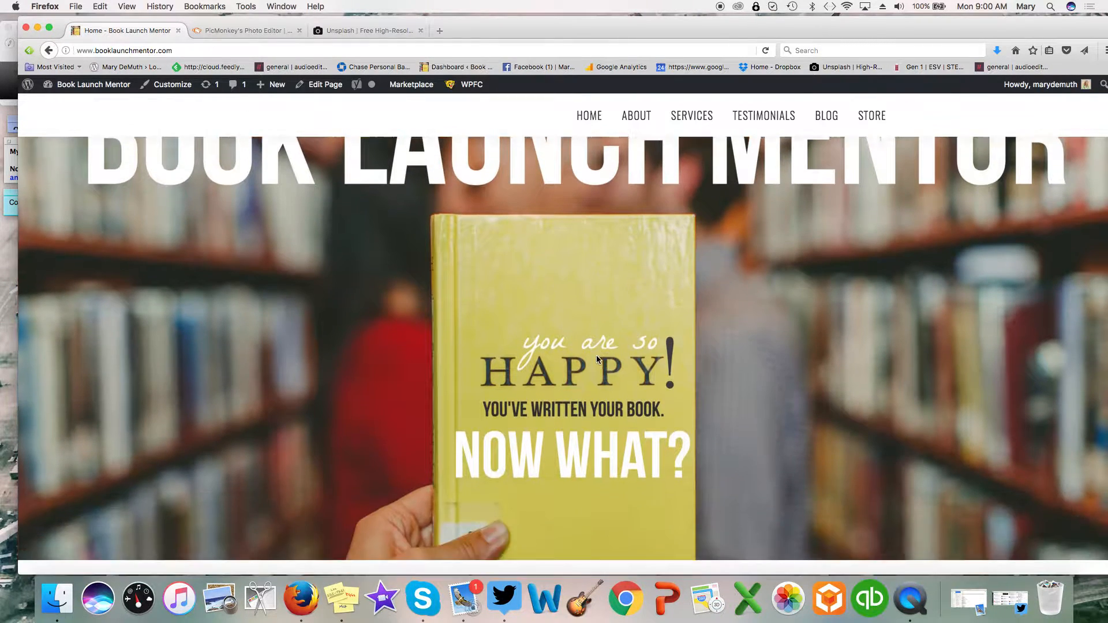
{"action": "scroll", "coordinate": [597, 355], "scroll_direction": "down", "scroll_amount": 2}
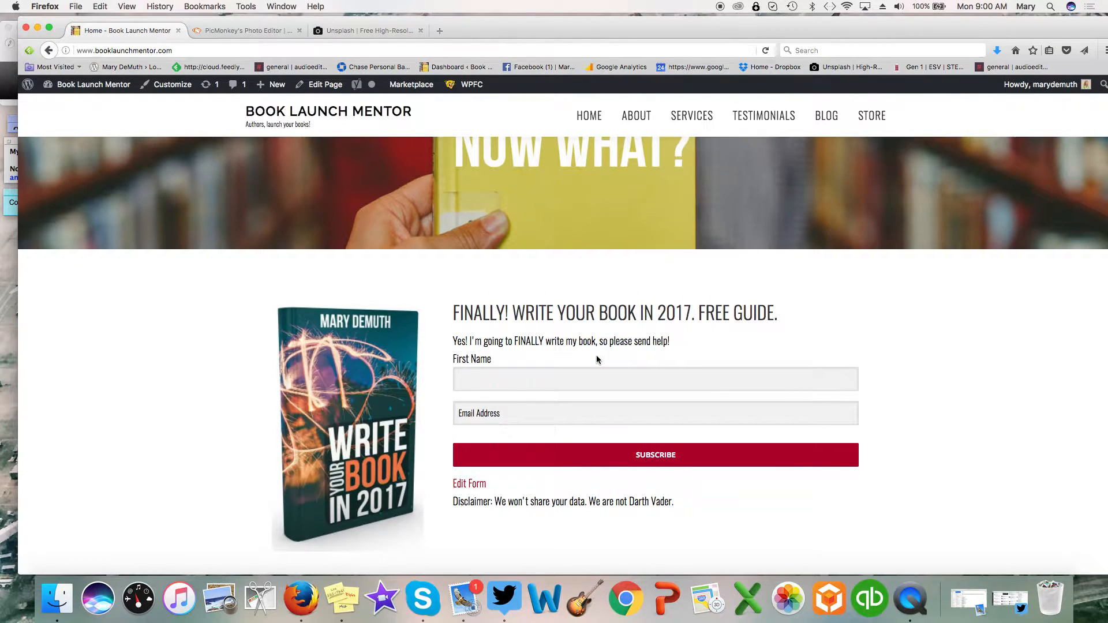
{"action": "scroll", "coordinate": [597, 355], "scroll_direction": "down", "scroll_amount": 1}
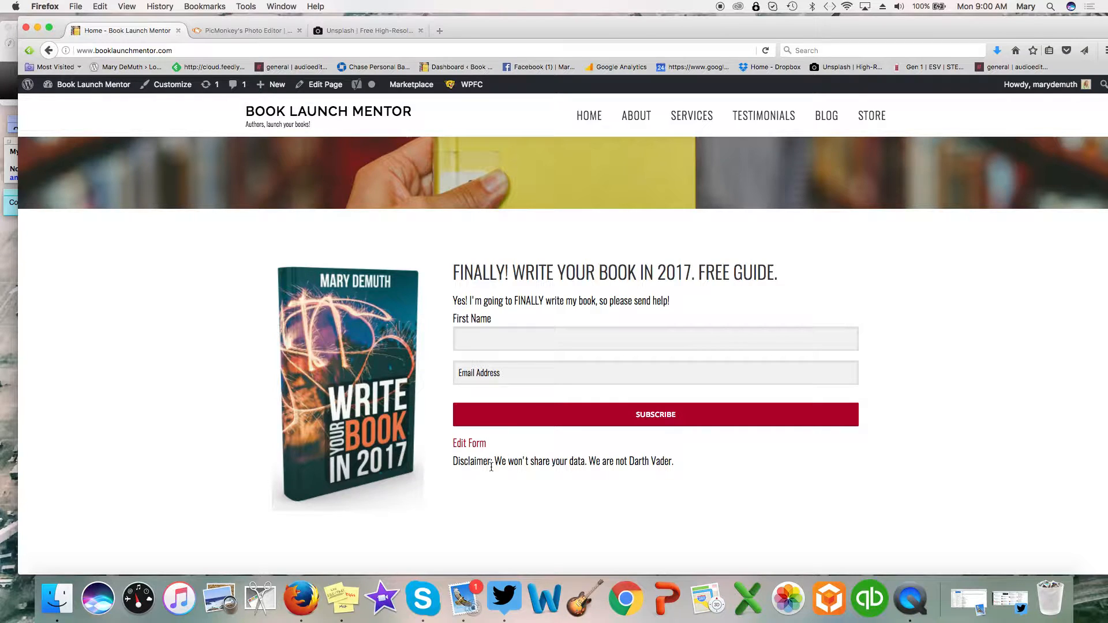
- Examine the graphics in the homepage's video, Book Mentoring Intensive, Services and Latest Blogs sections
{"action": "scroll", "coordinate": [389, 444], "scroll_direction": "down", "scroll_amount": 3}
{"action": "scroll", "coordinate": [389, 444], "scroll_direction": "down", "scroll_amount": 8}
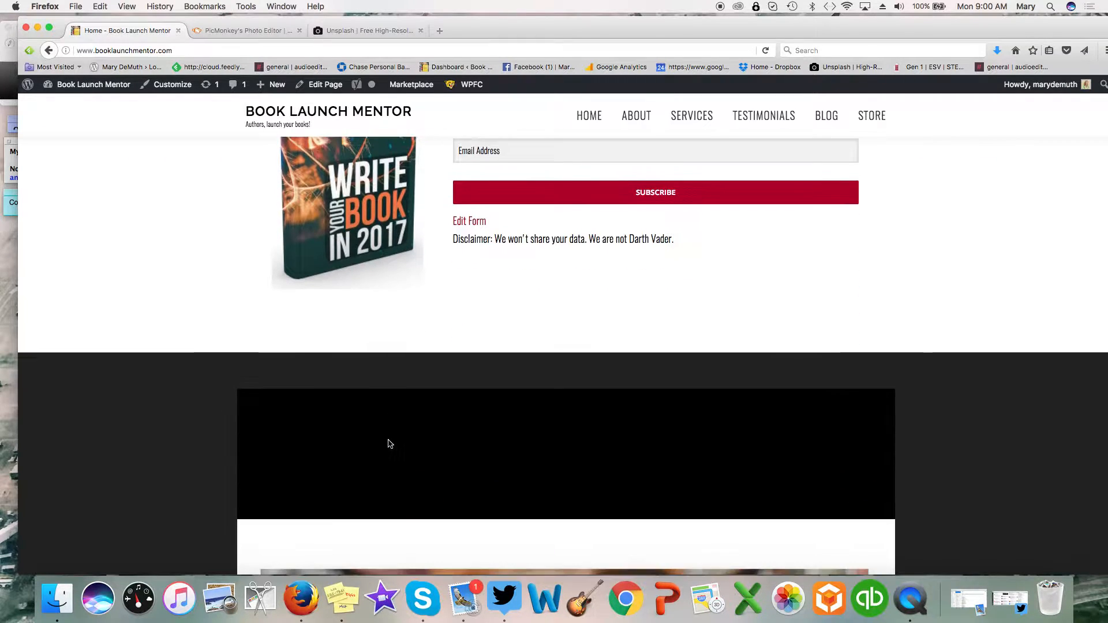
{"action": "scroll", "coordinate": [389, 444], "scroll_direction": "down", "scroll_amount": 10}
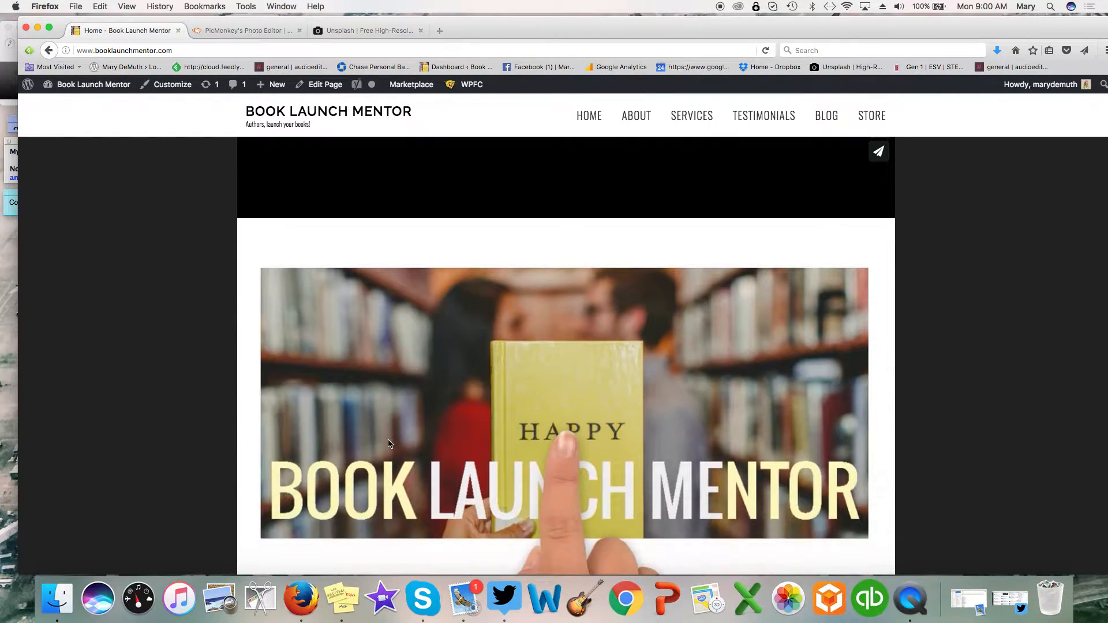
{"action": "scroll", "coordinate": [389, 444], "scroll_direction": "down", "scroll_amount": 2}
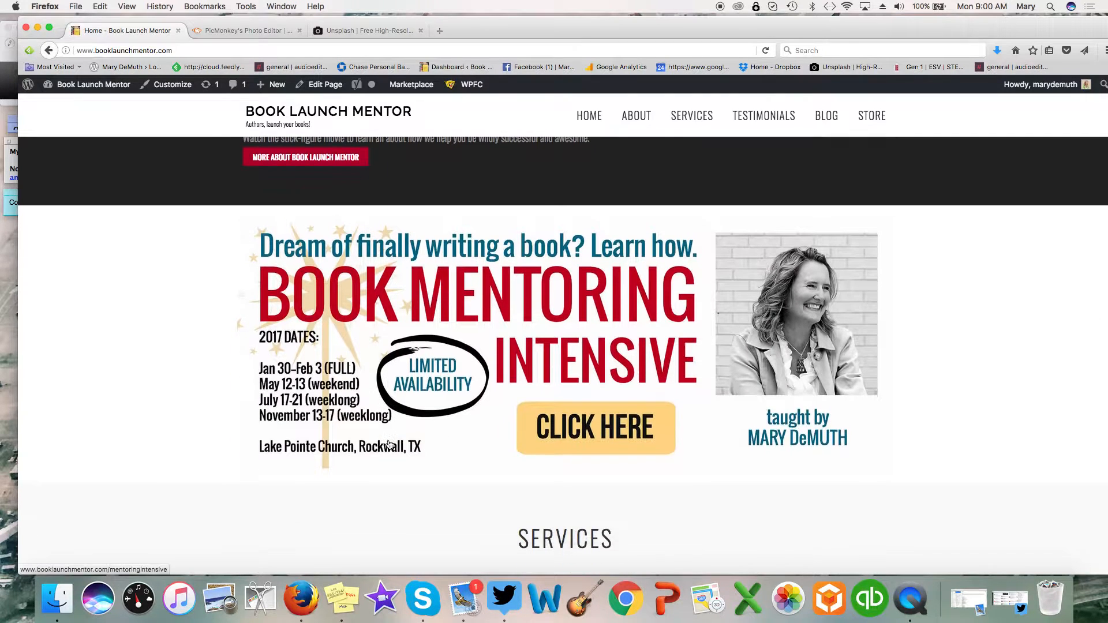
{"action": "scroll", "coordinate": [519, 364], "scroll_direction": "down", "scroll_amount": 10}
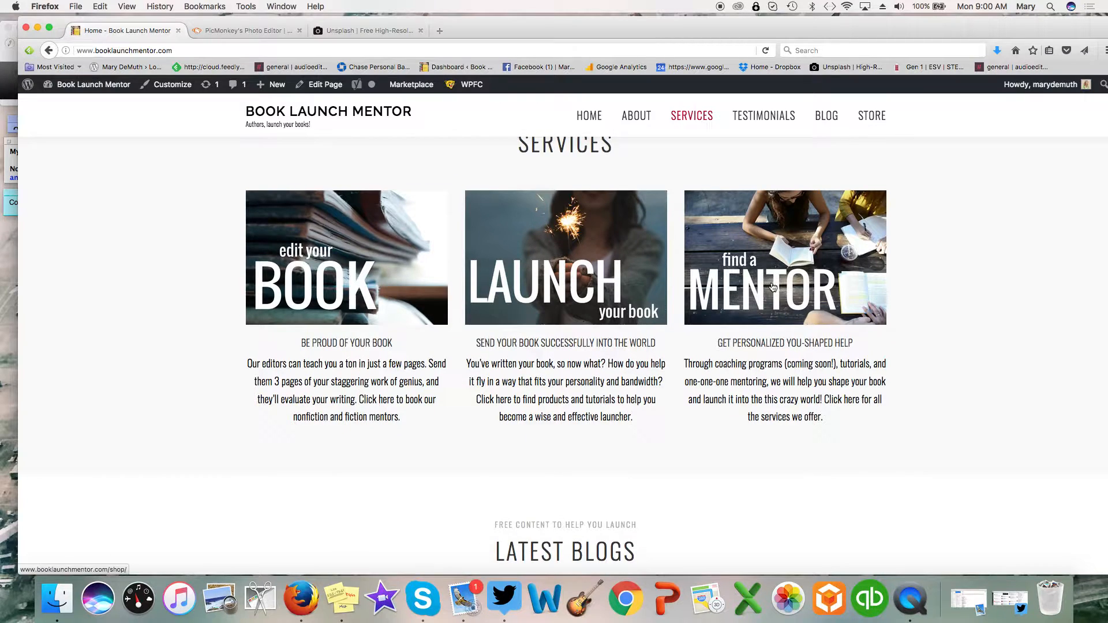
{"action": "scroll", "coordinate": [637, 380], "scroll_direction": "down", "scroll_amount": 4}
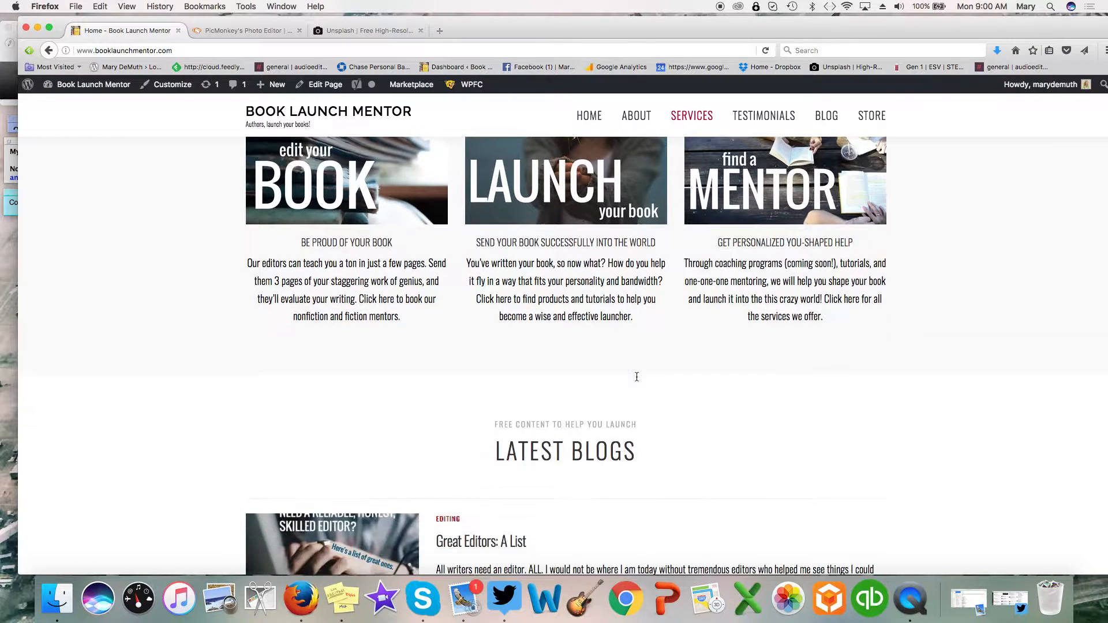
{"action": "scroll", "coordinate": [636, 379], "scroll_direction": "down", "scroll_amount": 7}
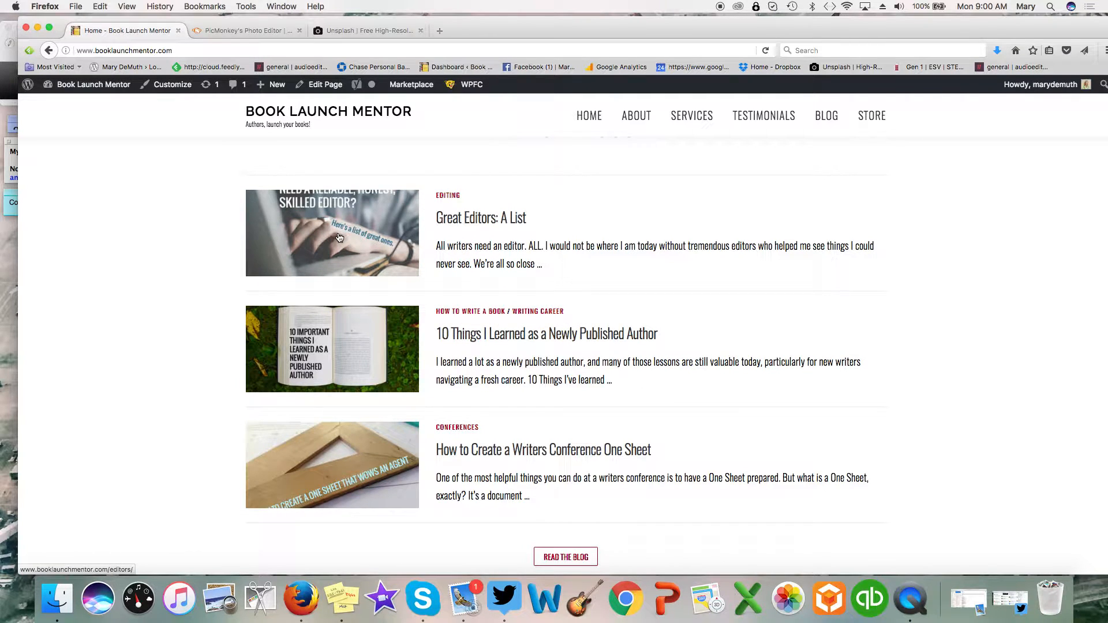
- Open the blog post "10 Things I Learned as a Newly Published Author" and view its featured image
{"action": "left_click", "coordinate": [314, 347]}
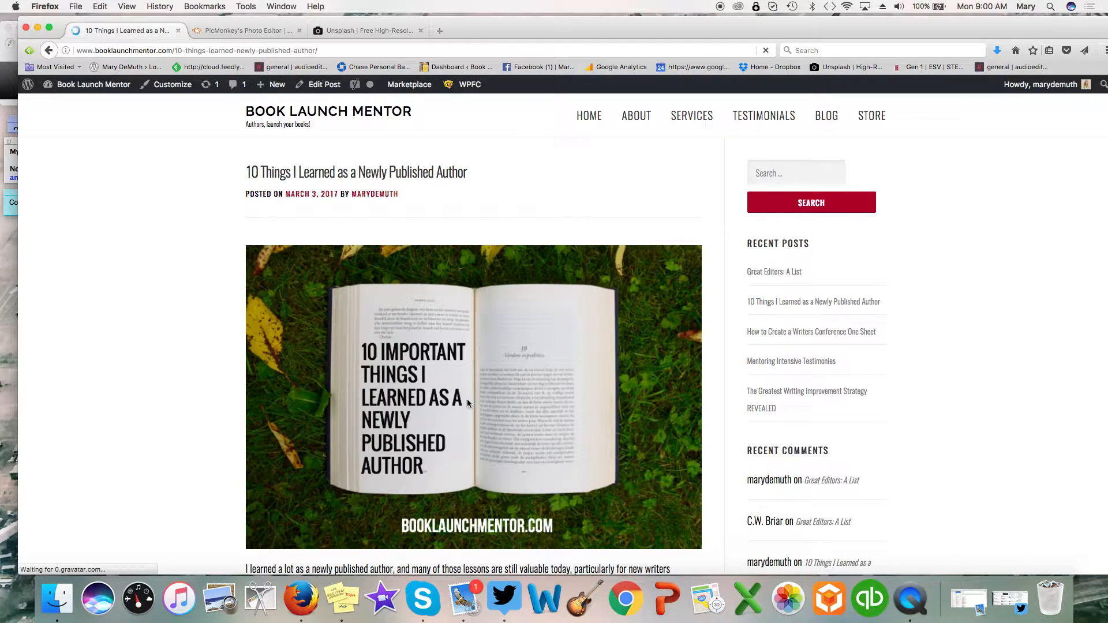
{"action": "scroll", "coordinate": [446, 400], "scroll_direction": "down", "scroll_amount": 5}
{"action": "scroll", "coordinate": [446, 400], "scroll_direction": "up", "scroll_amount": 2}
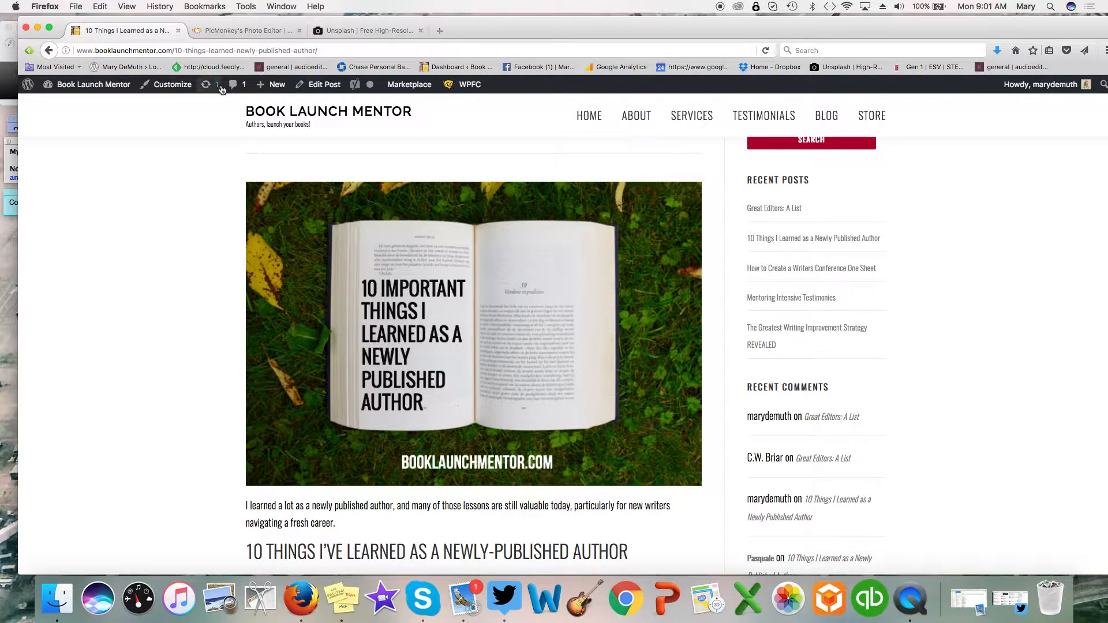
- Switch to the PicMonkey site and look through its homepage, including the templates and tutorials sections
{"action": "left_click", "coordinate": [245, 30]}
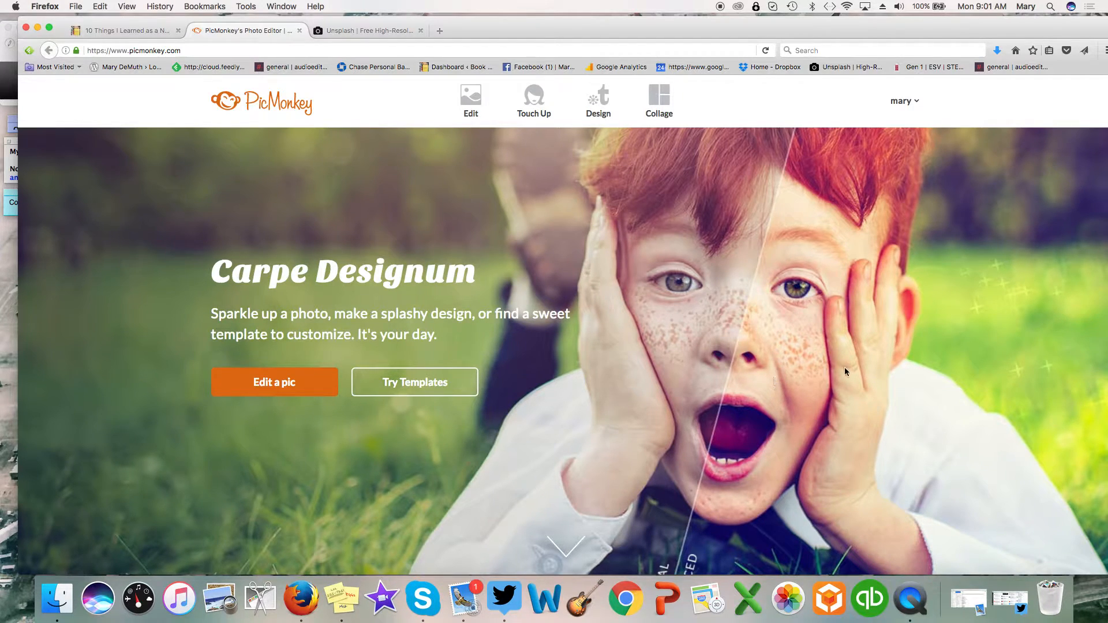
{"action": "scroll", "coordinate": [612, 370], "scroll_direction": "down", "scroll_amount": 10}
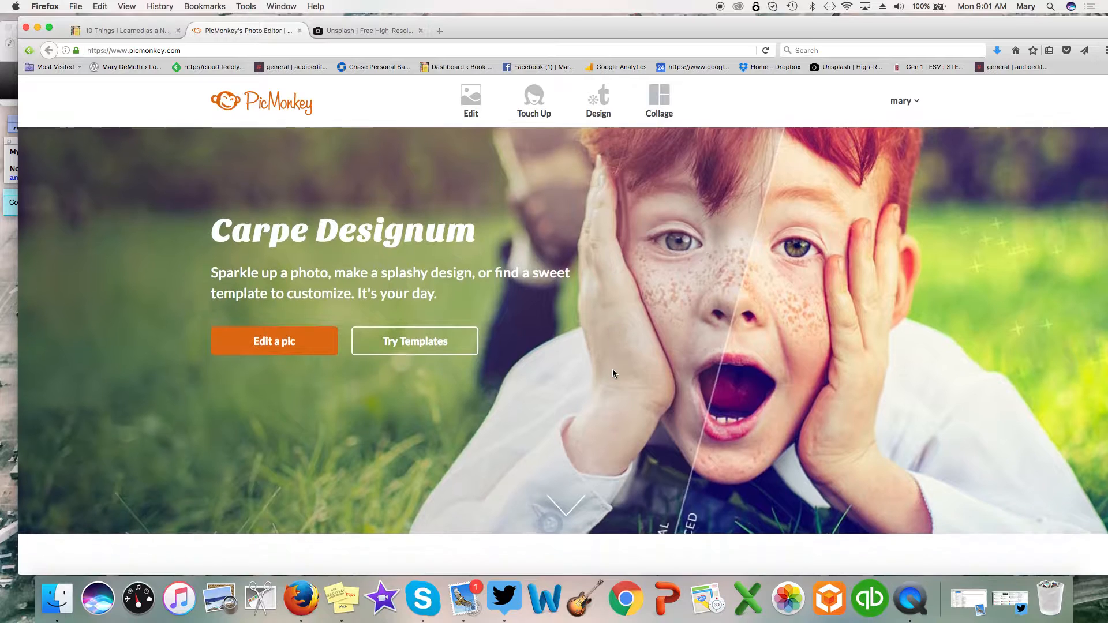
{"action": "scroll", "coordinate": [613, 369], "scroll_direction": "down", "scroll_amount": 4}
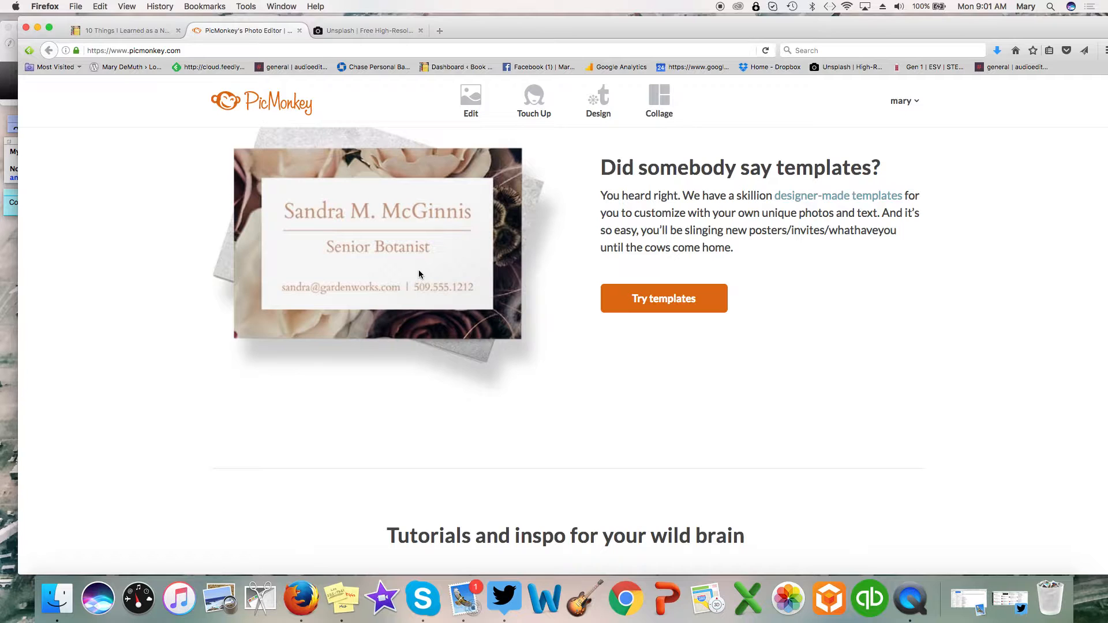
{"action": "scroll", "coordinate": [408, 291], "scroll_direction": "down", "scroll_amount": 8}
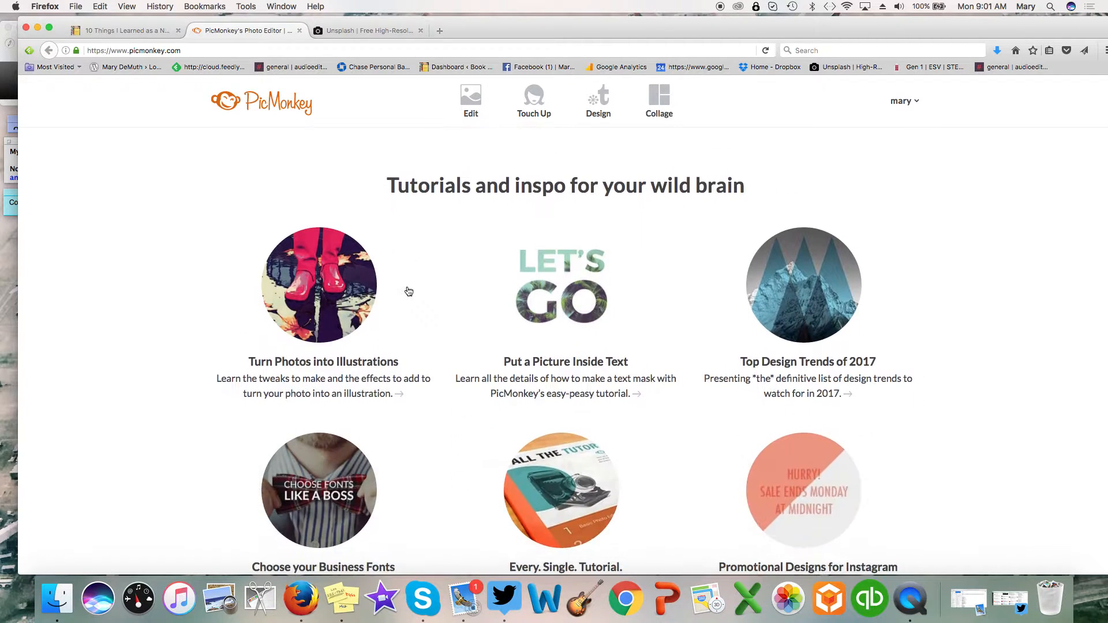
{"action": "scroll", "coordinate": [409, 292], "scroll_direction": "down", "scroll_amount": 3}
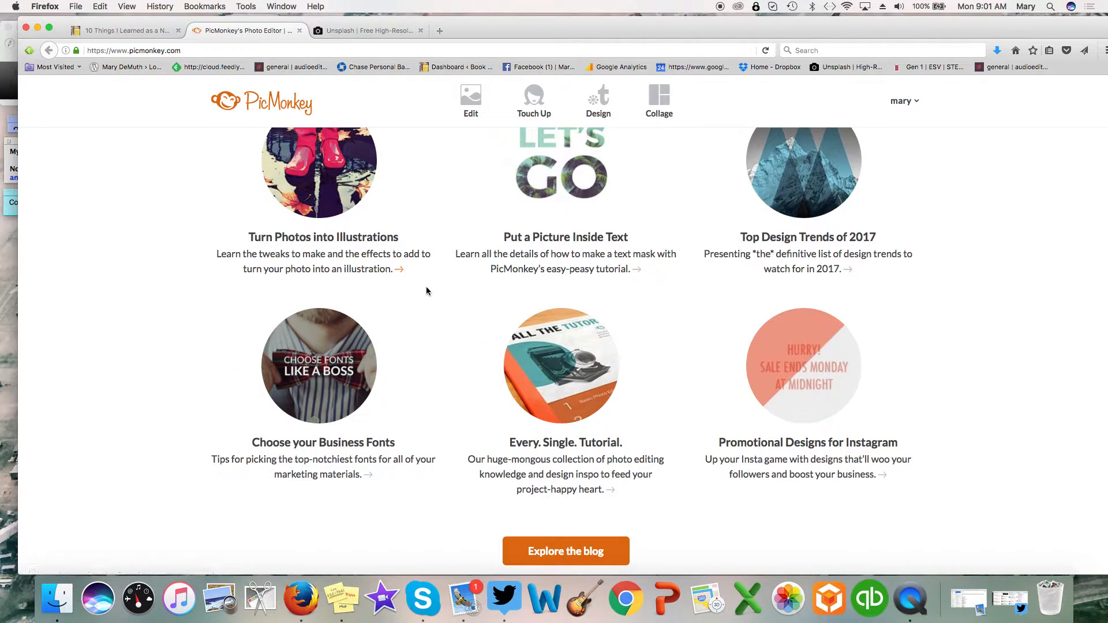
{"action": "scroll", "coordinate": [472, 310], "scroll_direction": "up", "scroll_amount": 3}
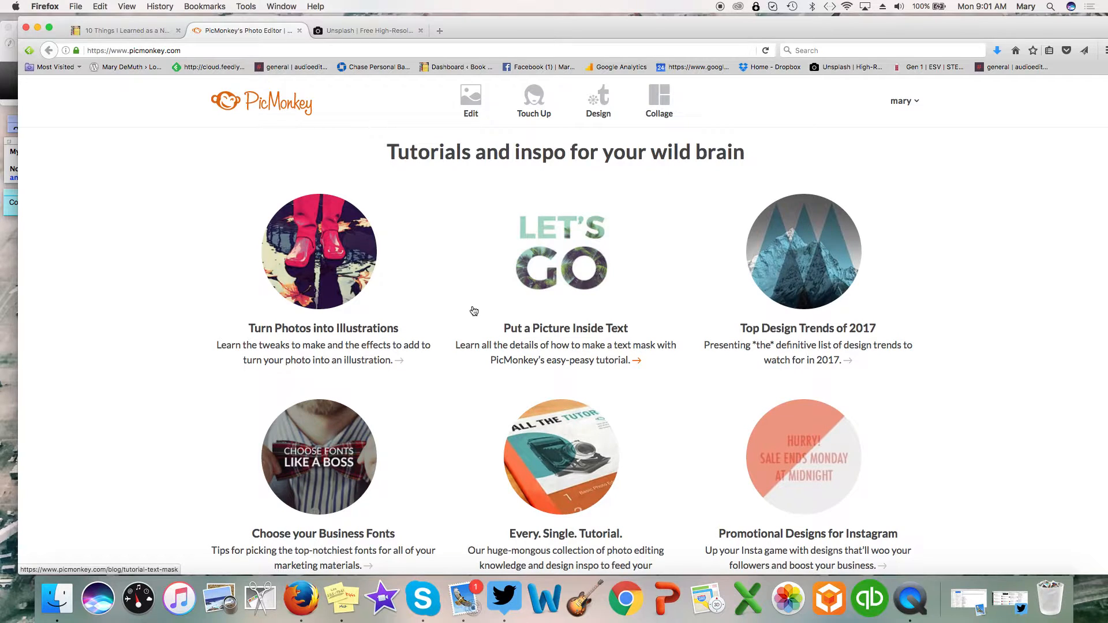
{"action": "scroll", "coordinate": [473, 311], "scroll_direction": "down", "scroll_amount": 2}
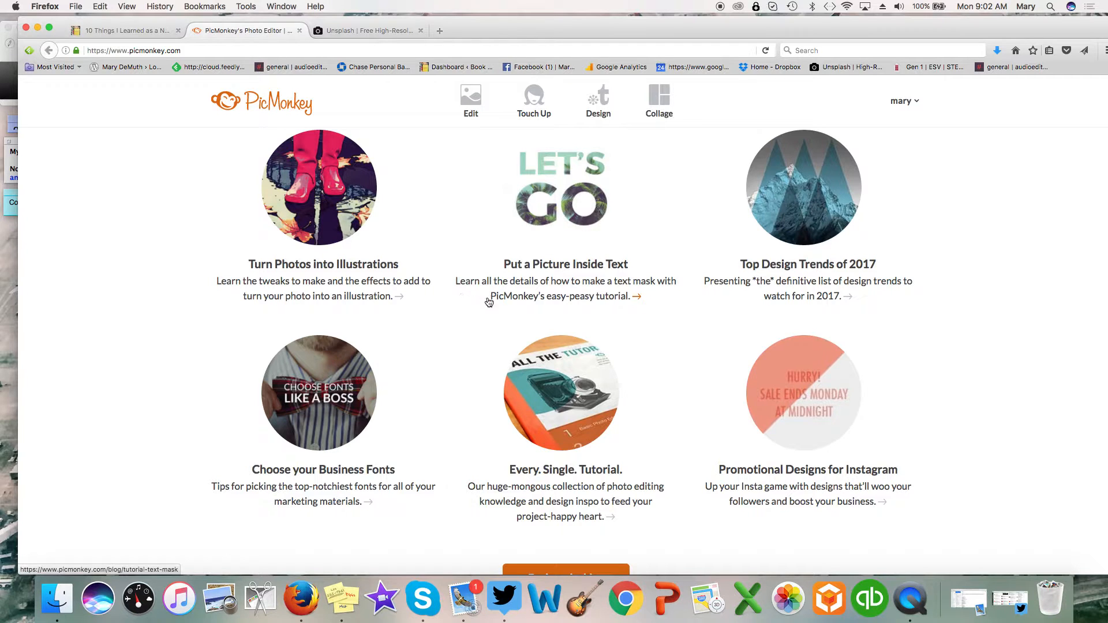
{"action": "scroll", "coordinate": [446, 349], "scroll_direction": "down", "scroll_amount": 5}
{"action": "scroll", "coordinate": [445, 349], "scroll_direction": "up", "scroll_amount": 15}
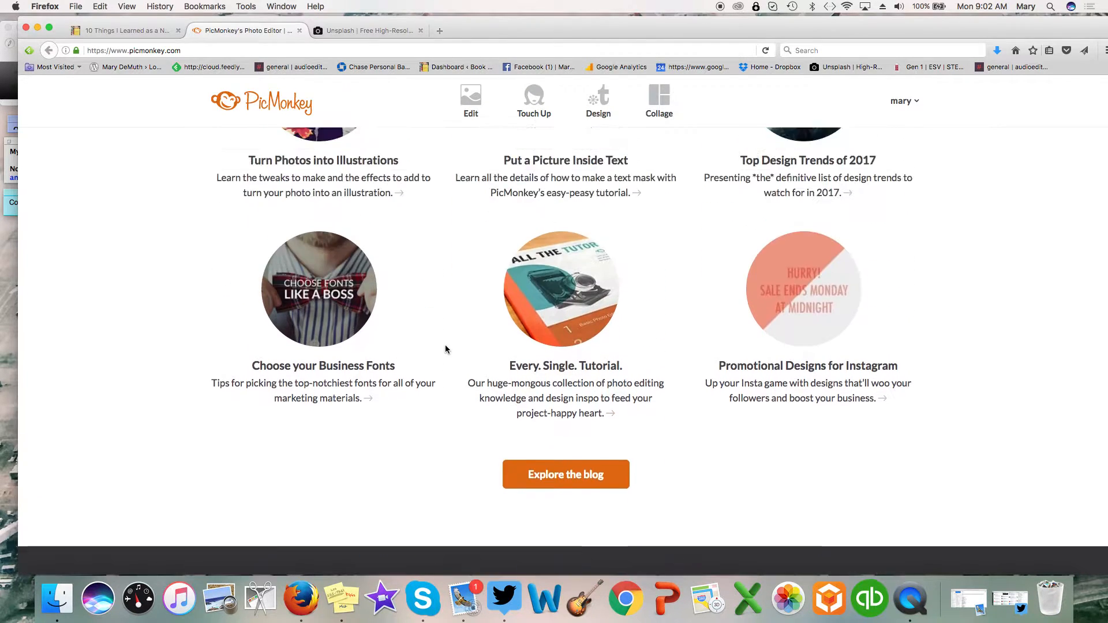
{"action": "scroll", "coordinate": [445, 349], "scroll_direction": "up", "scroll_amount": 4}
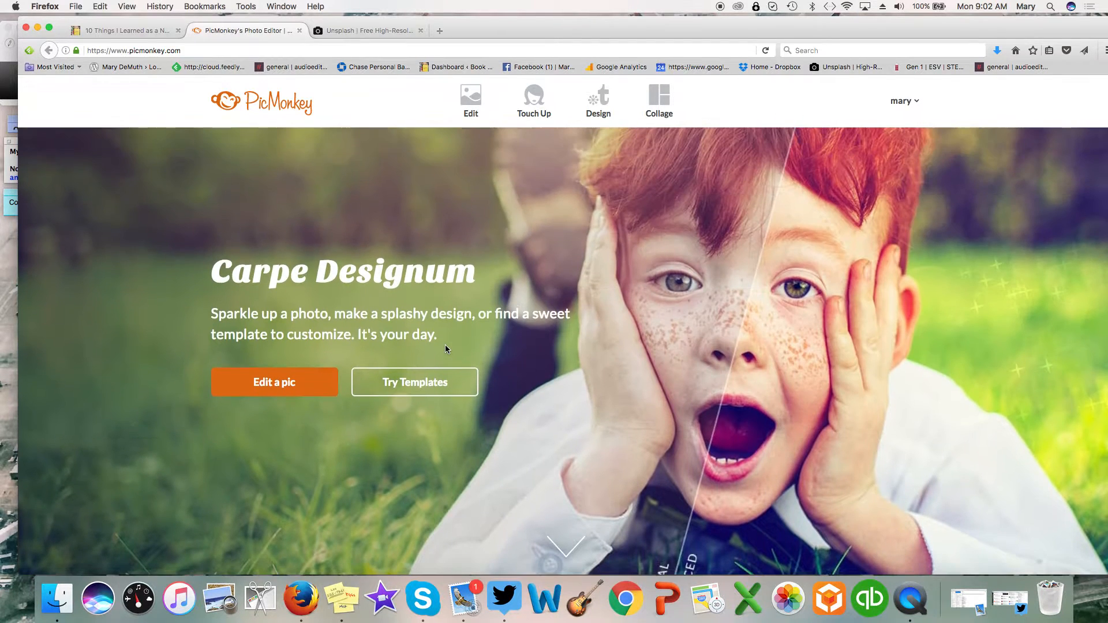
- Switch to the Unsplash site and browse the free high-resolution photos in its home feed
{"action": "left_click", "coordinate": [358, 30]}
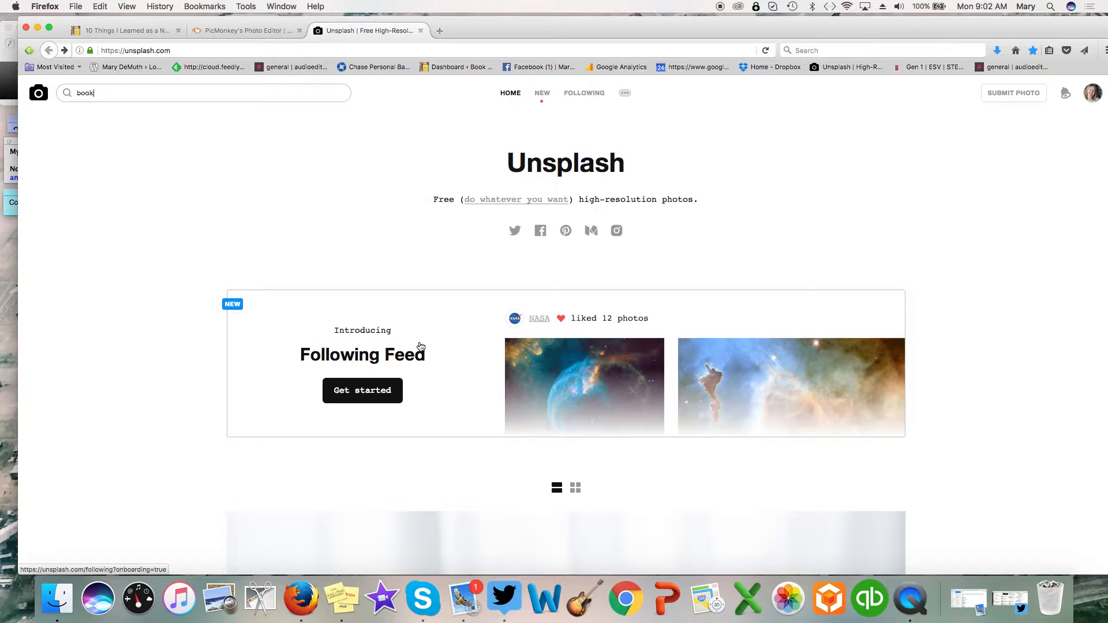
{"action": "scroll", "coordinate": [420, 347], "scroll_direction": "down", "scroll_amount": 3}
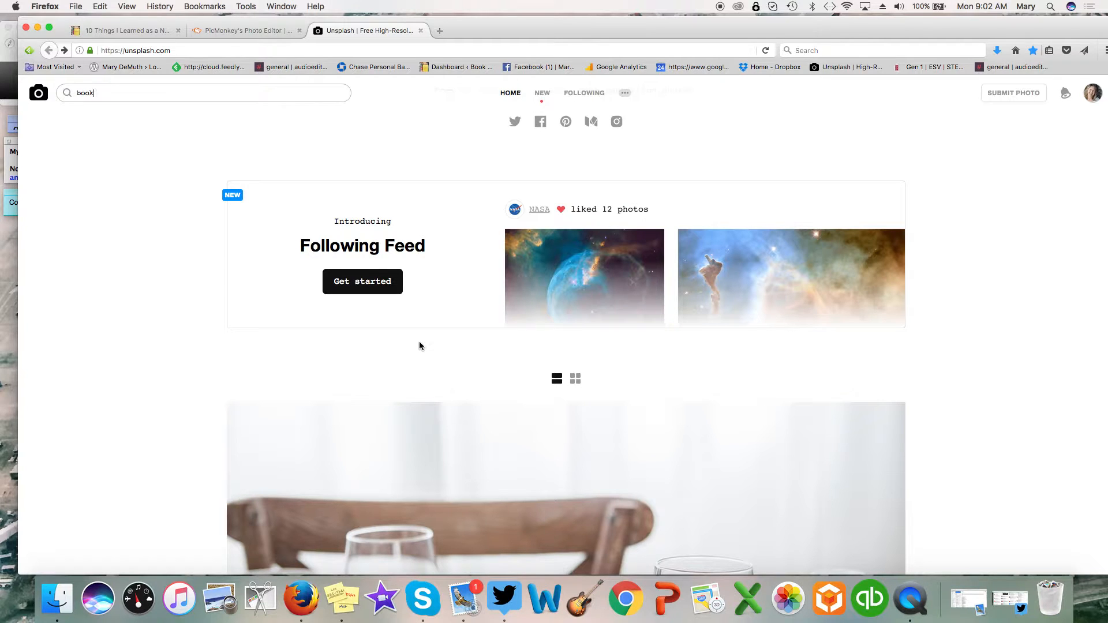
{"action": "scroll", "coordinate": [428, 366], "scroll_direction": "down", "scroll_amount": 8}
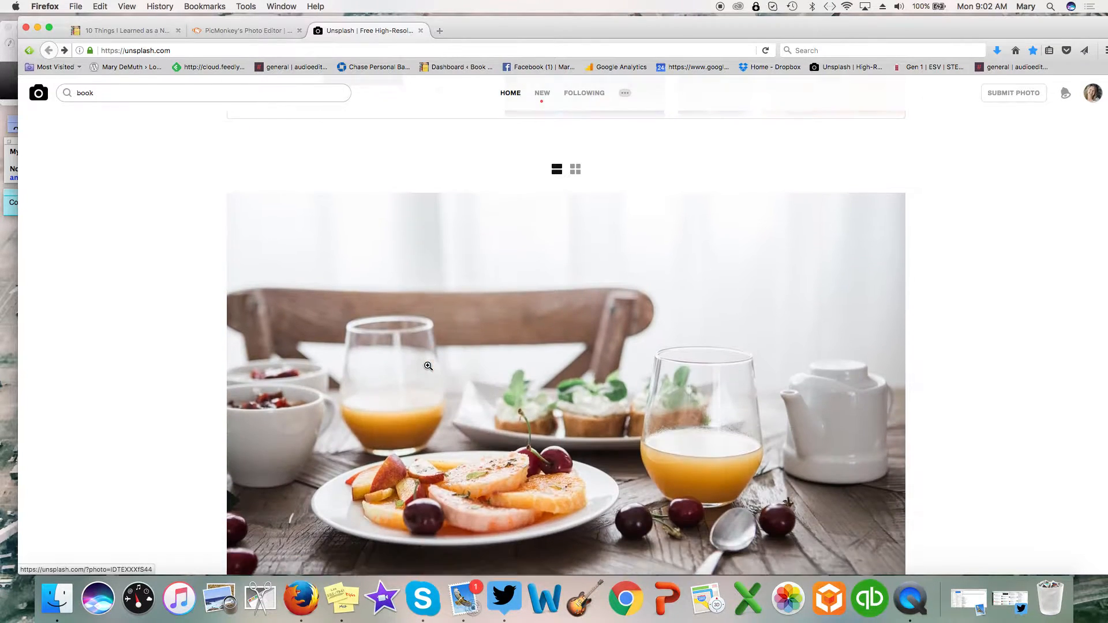
{"action": "scroll", "coordinate": [428, 366], "scroll_direction": "down", "scroll_amount": 15}
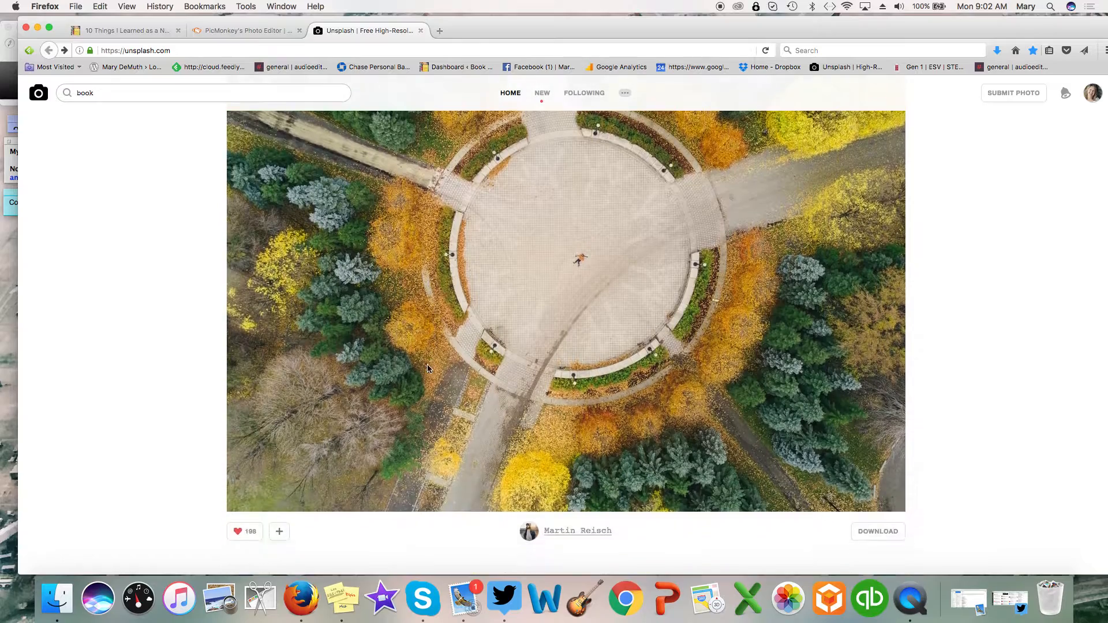
{"action": "scroll", "coordinate": [427, 365], "scroll_direction": "down", "scroll_amount": 20}
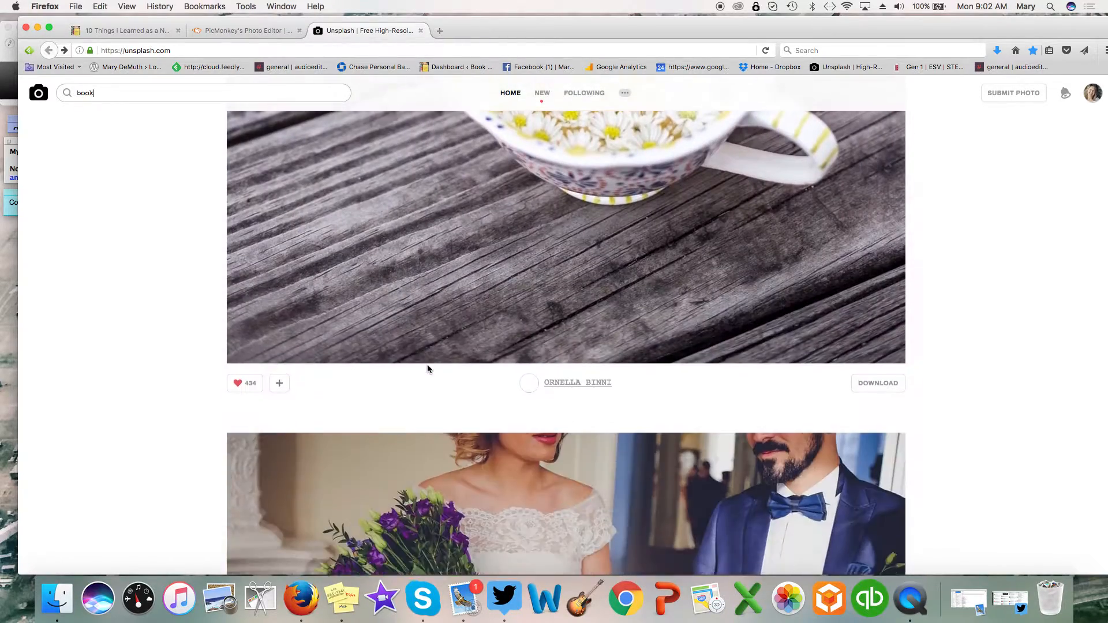
{"action": "scroll", "coordinate": [428, 365], "scroll_direction": "down", "scroll_amount": 20}
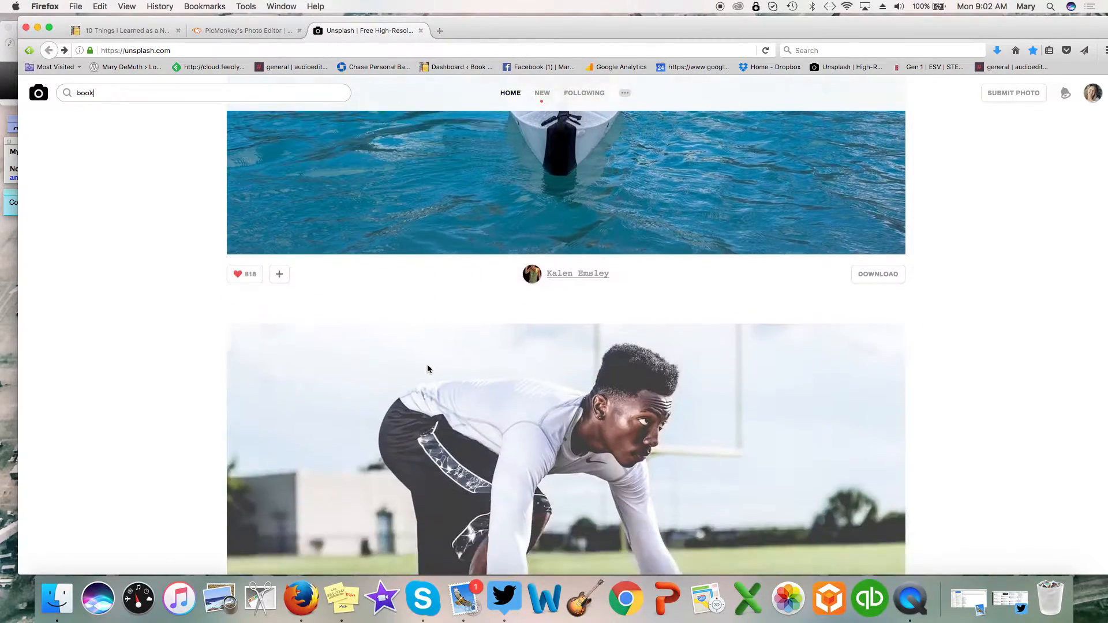
{"action": "scroll", "coordinate": [427, 367], "scroll_direction": "down", "scroll_amount": 20}
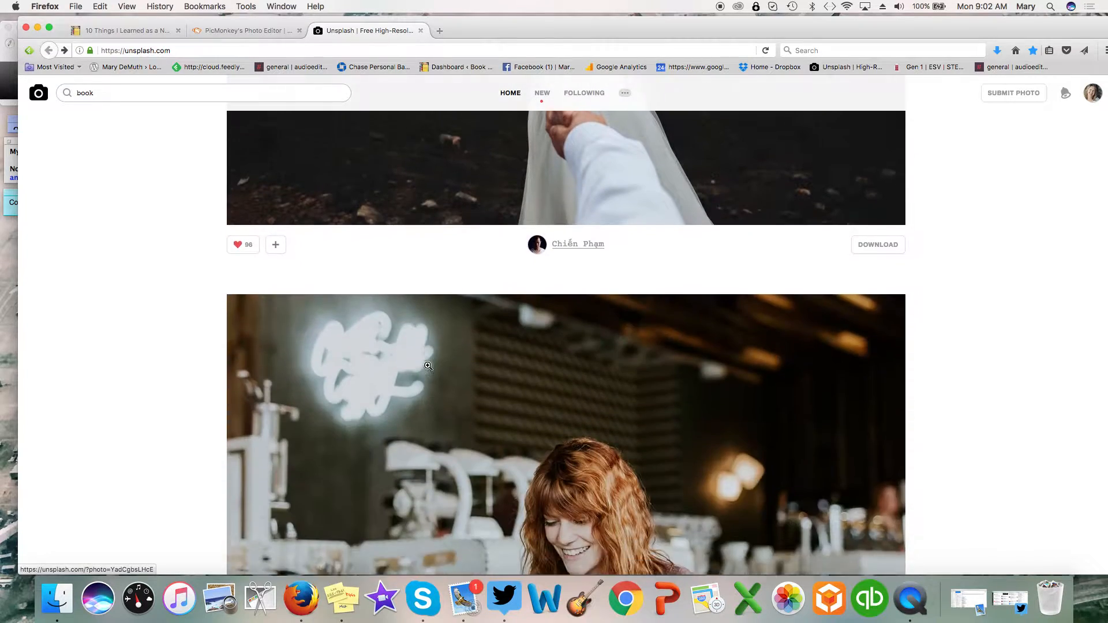
{"action": "scroll", "coordinate": [428, 366], "scroll_direction": "down", "scroll_amount": 20}
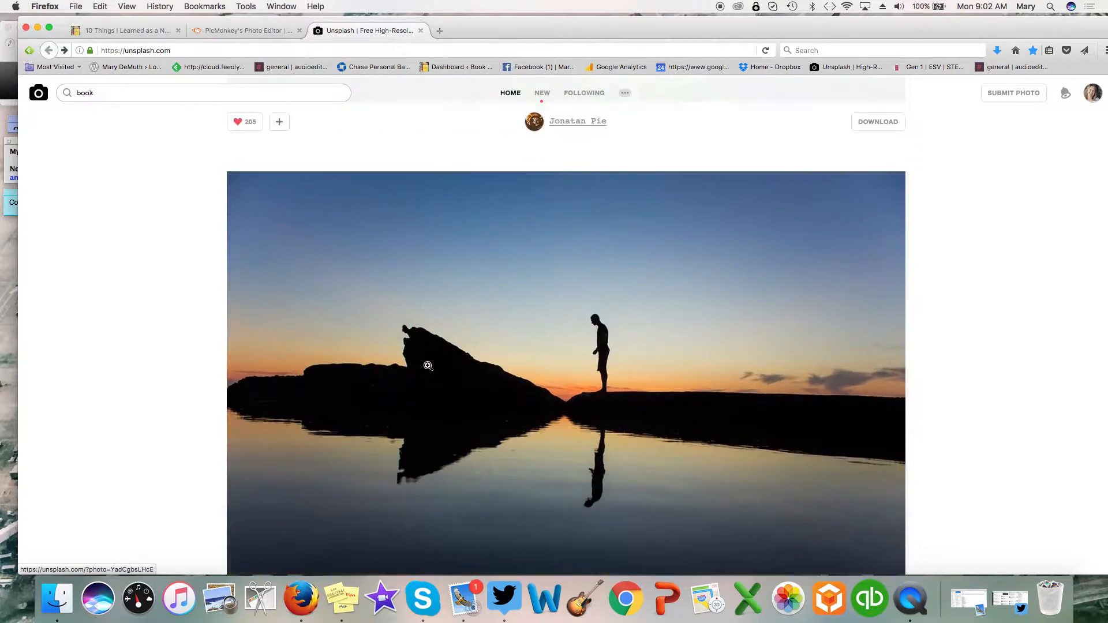
{"action": "scroll", "coordinate": [429, 366], "scroll_direction": "down", "scroll_amount": 10}
{"action": "scroll", "coordinate": [431, 352], "scroll_direction": "up", "scroll_amount": 4}
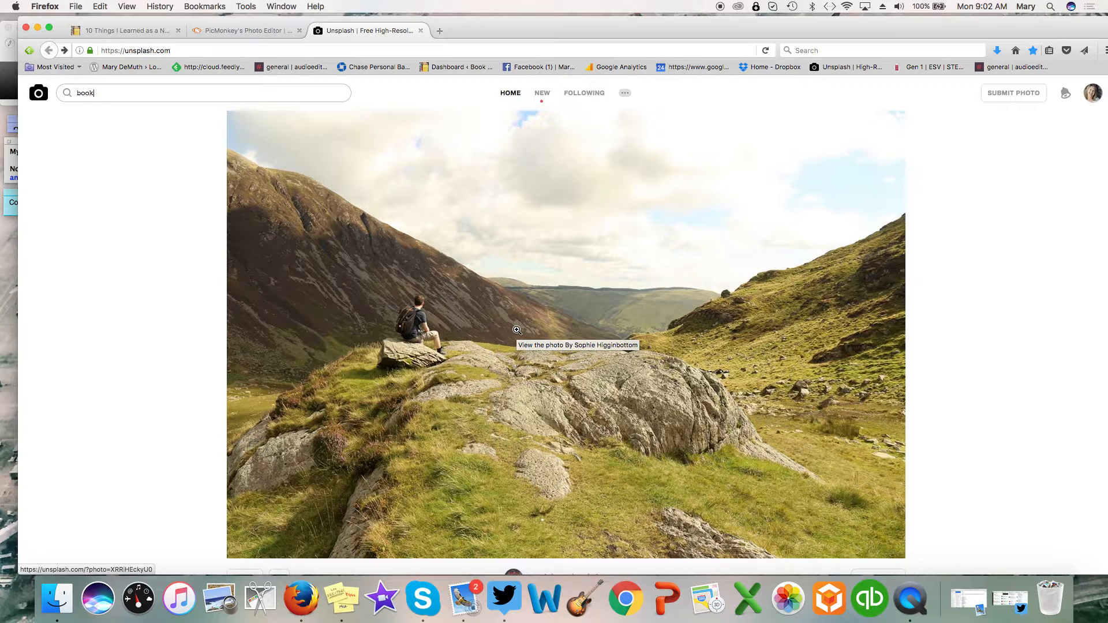
{"action": "scroll", "coordinate": [577, 338], "scroll_direction": "down", "scroll_amount": 12}
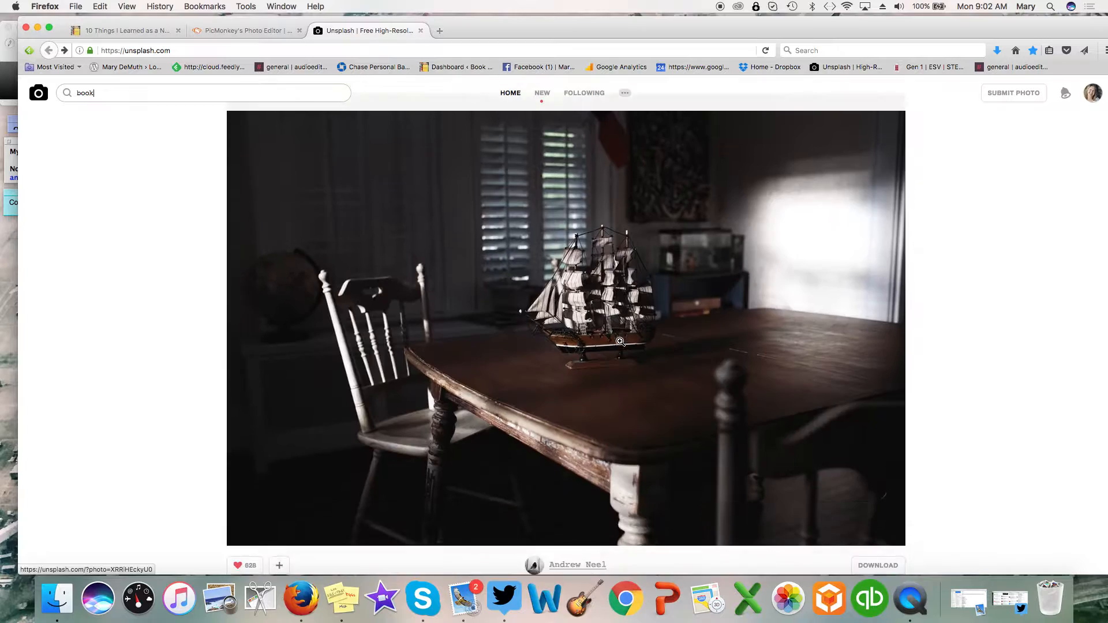
- Search Unsplash for photos with the keyword "book"
{"action": "scroll", "coordinate": [620, 342], "scroll_direction": "down", "scroll_amount": 8}
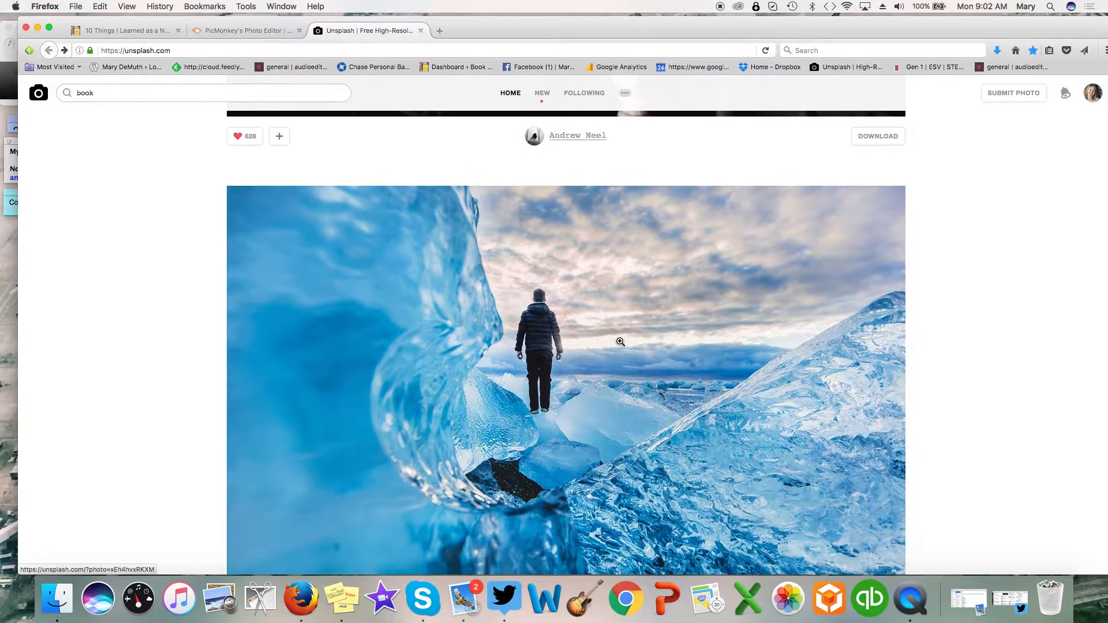
{"action": "scroll", "coordinate": [620, 341], "scroll_direction": "down", "scroll_amount": 20}
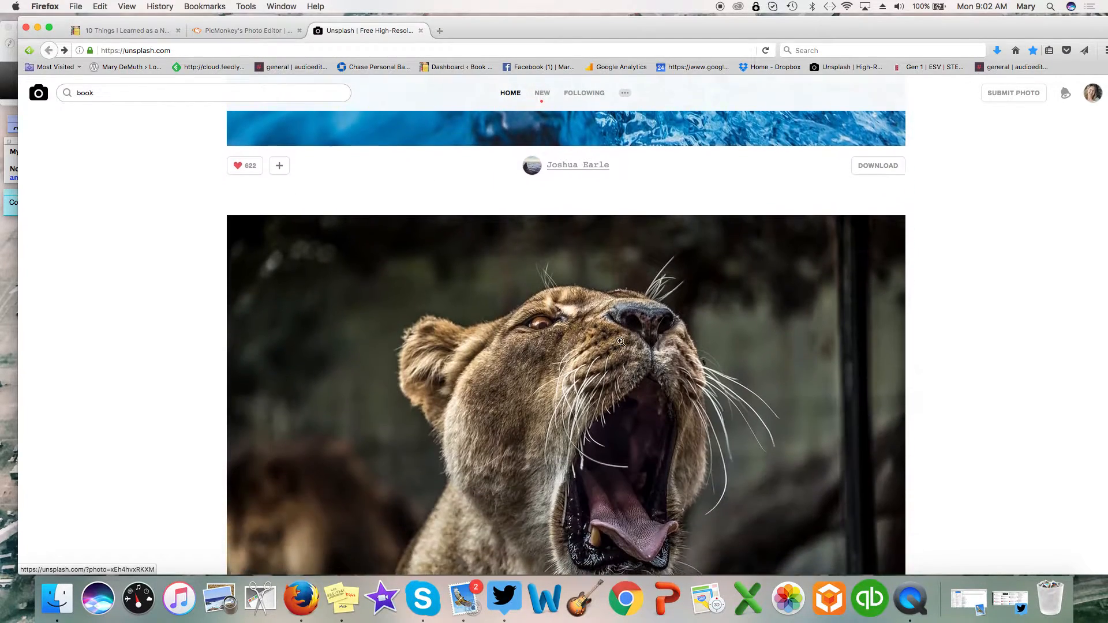
{"action": "scroll", "coordinate": [621, 342], "scroll_direction": "up", "scroll_amount": 20}
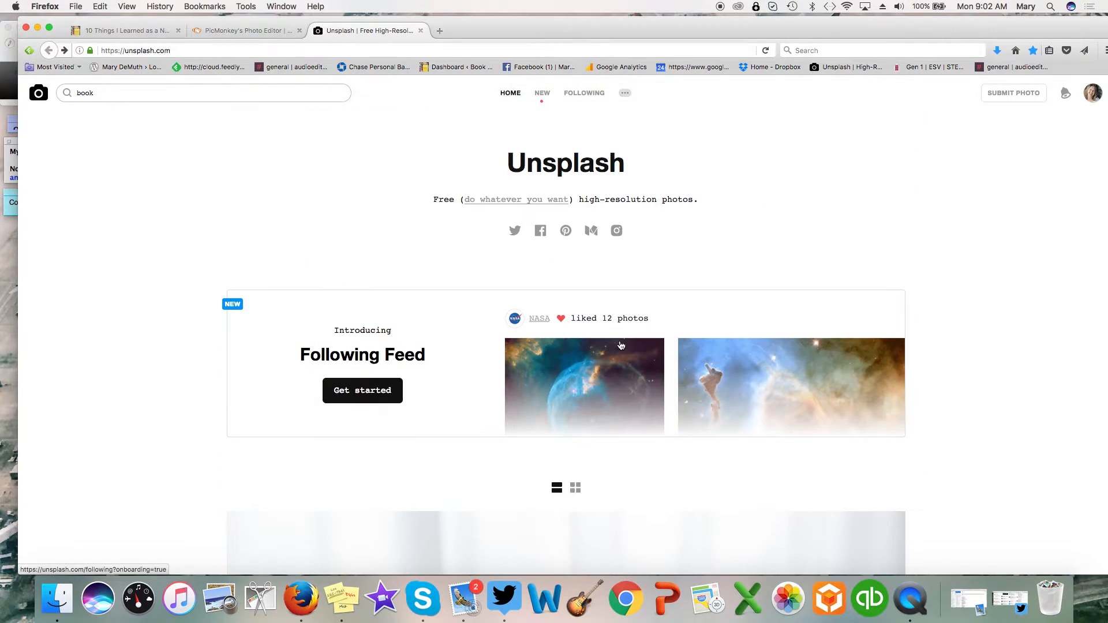
{"action": "left_click", "coordinate": [106, 96]}
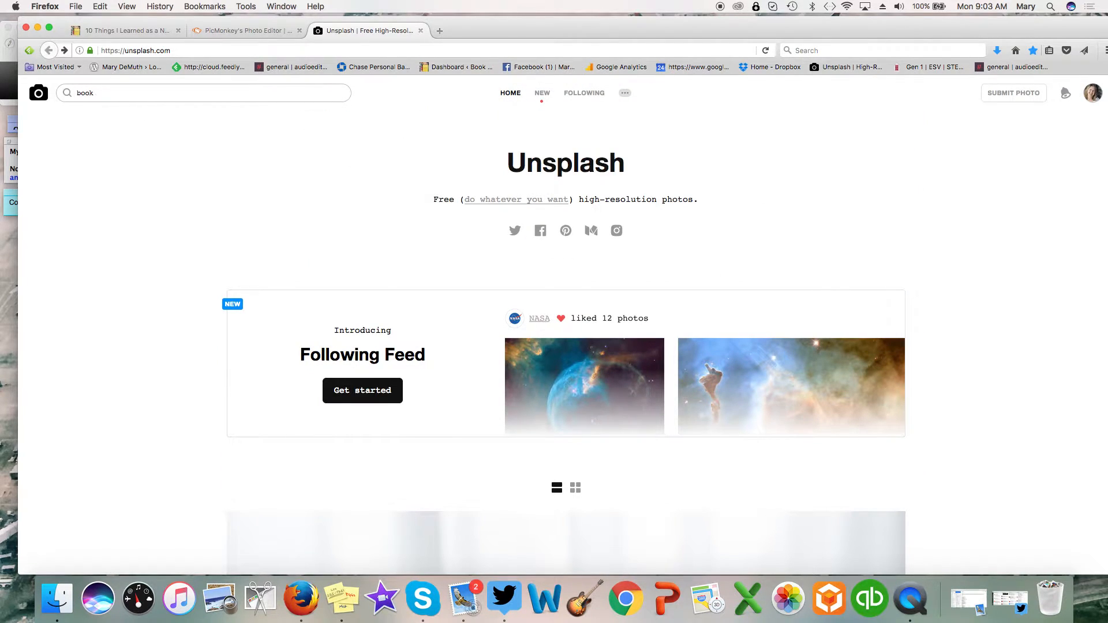
{"action": "left_click", "coordinate": [131, 92]}
{"action": "left_click", "coordinate": [92, 120]}
{"action": "scroll", "coordinate": [456, 282], "scroll_direction": "down", "scroll_amount": 5}
{"action": "scroll", "coordinate": [455, 282], "scroll_direction": "up", "scroll_amount": 2}
{"action": "left_click", "coordinate": [68, 93]}
{"action": "type", "text": "book"}
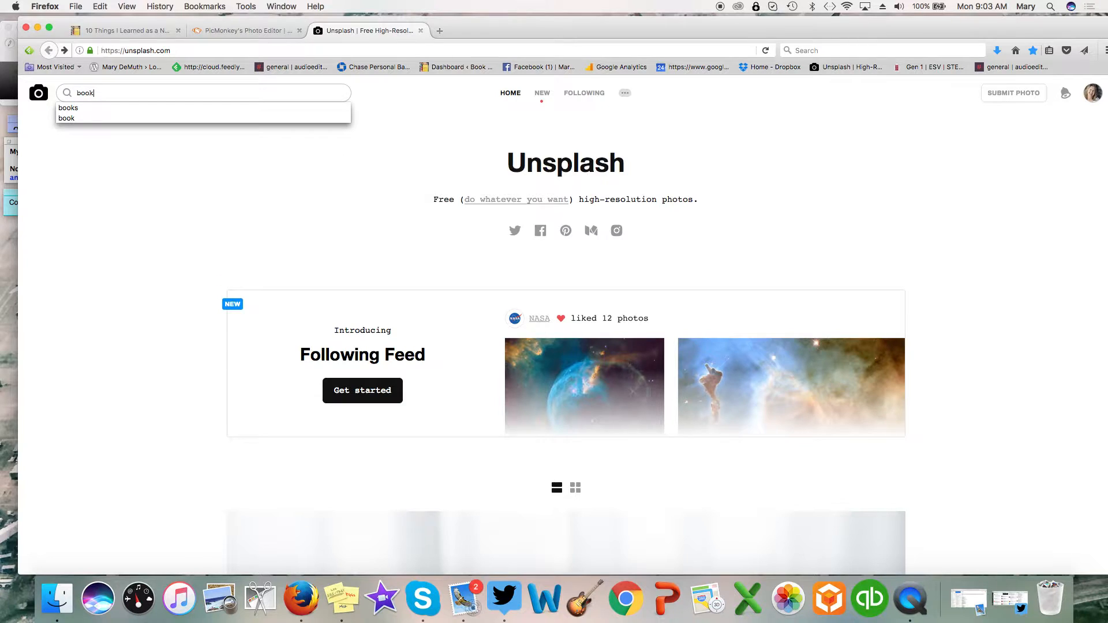
{"action": "key", "text": "Return"}
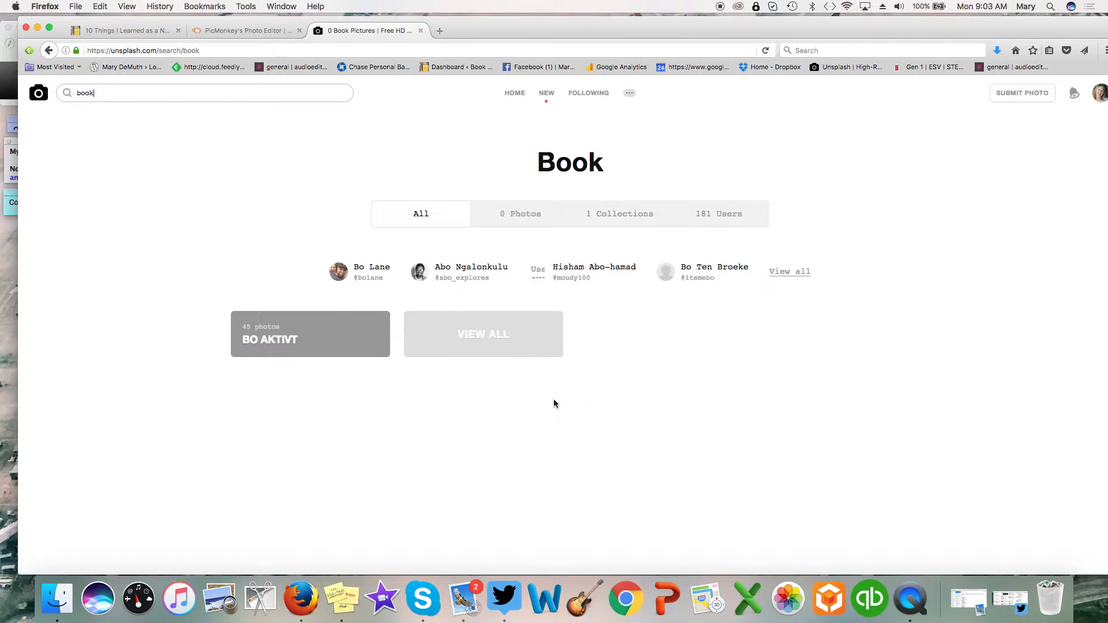
- Browse the book photo results for an image that suits a blog graphic
{"action": "scroll", "coordinate": [640, 413], "scroll_direction": "down", "scroll_amount": 10}
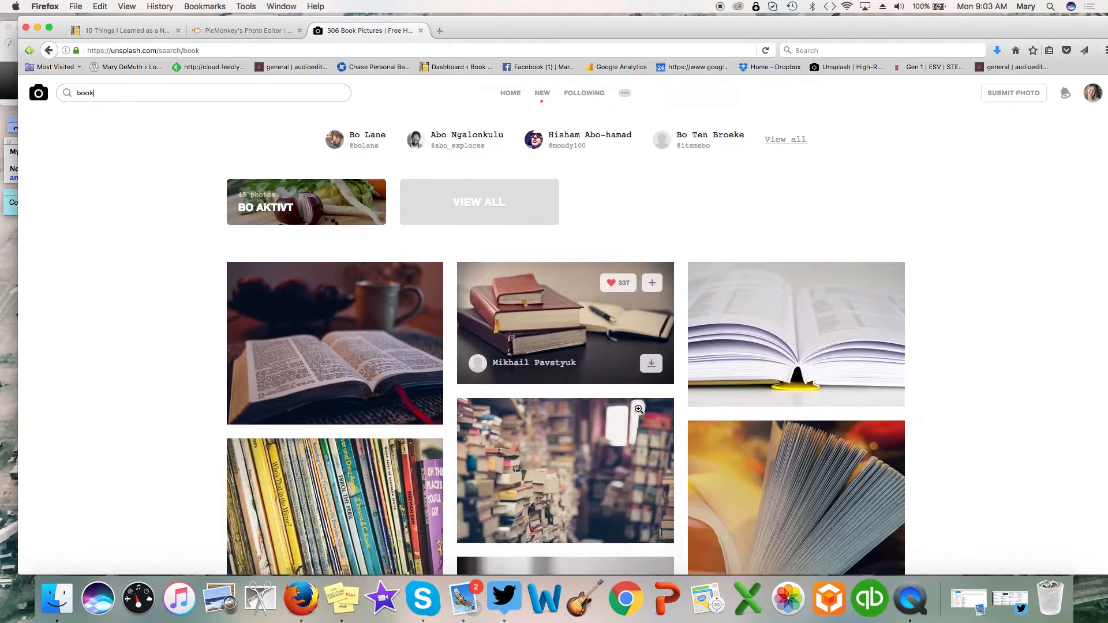
{"action": "scroll", "coordinate": [639, 410], "scroll_direction": "down", "scroll_amount": 12}
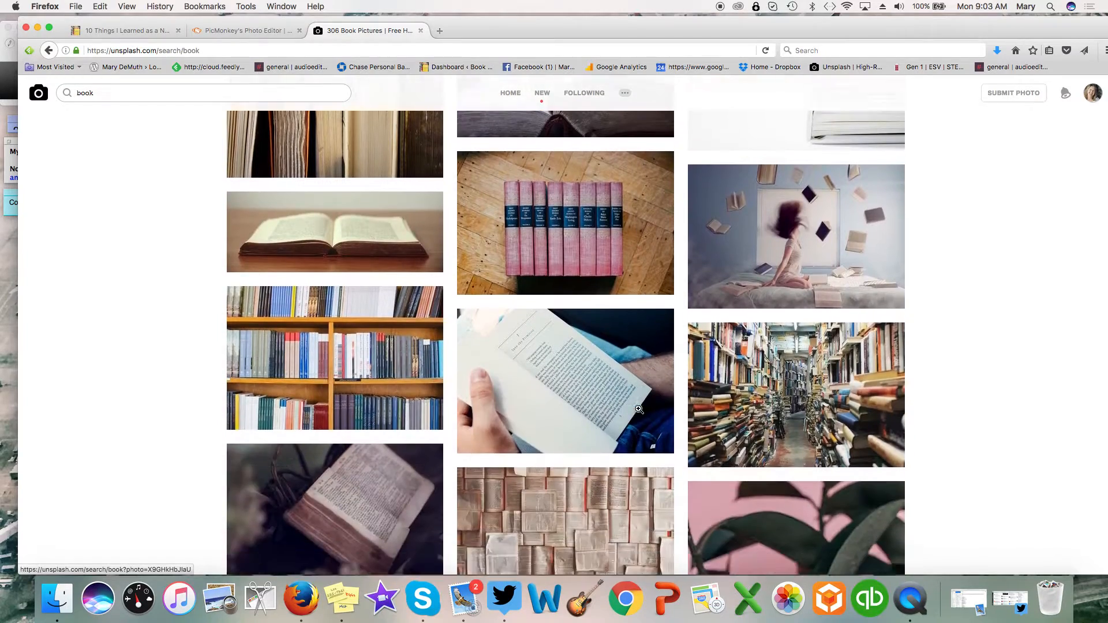
{"action": "scroll", "coordinate": [639, 409], "scroll_direction": "down", "scroll_amount": 12}
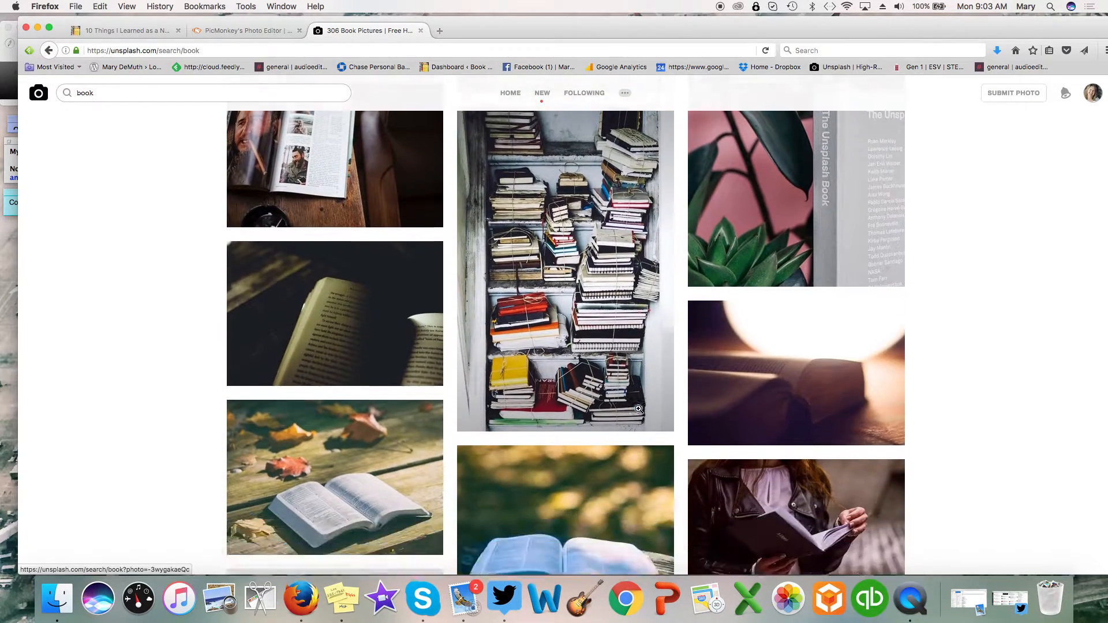
{"action": "scroll", "coordinate": [639, 409], "scroll_direction": "down", "scroll_amount": 8}
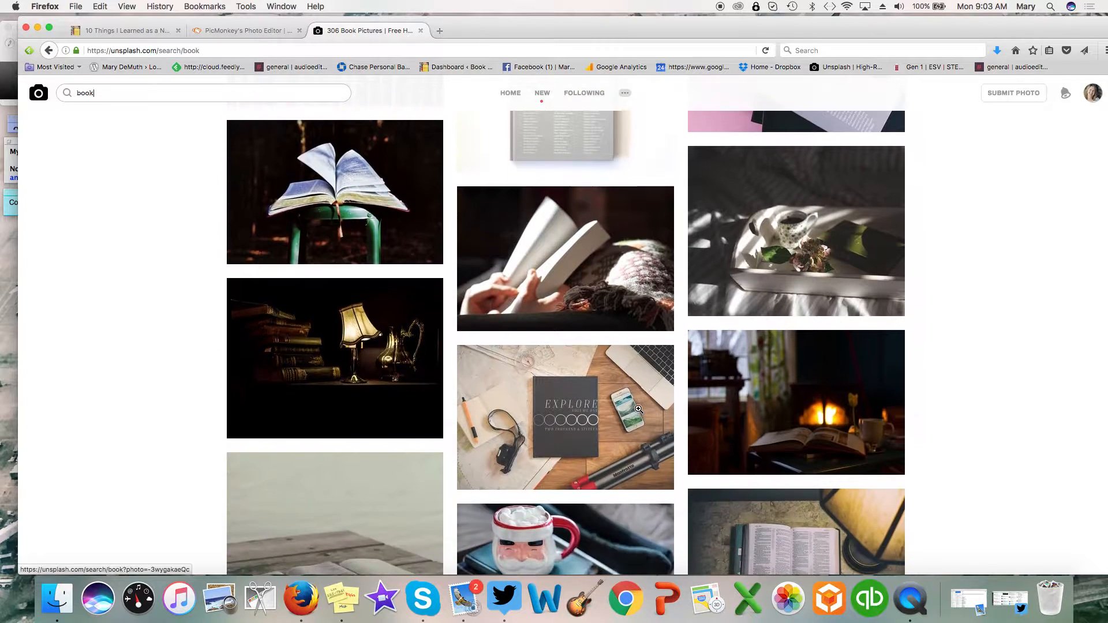
{"action": "scroll", "coordinate": [639, 409], "scroll_direction": "down", "scroll_amount": 4}
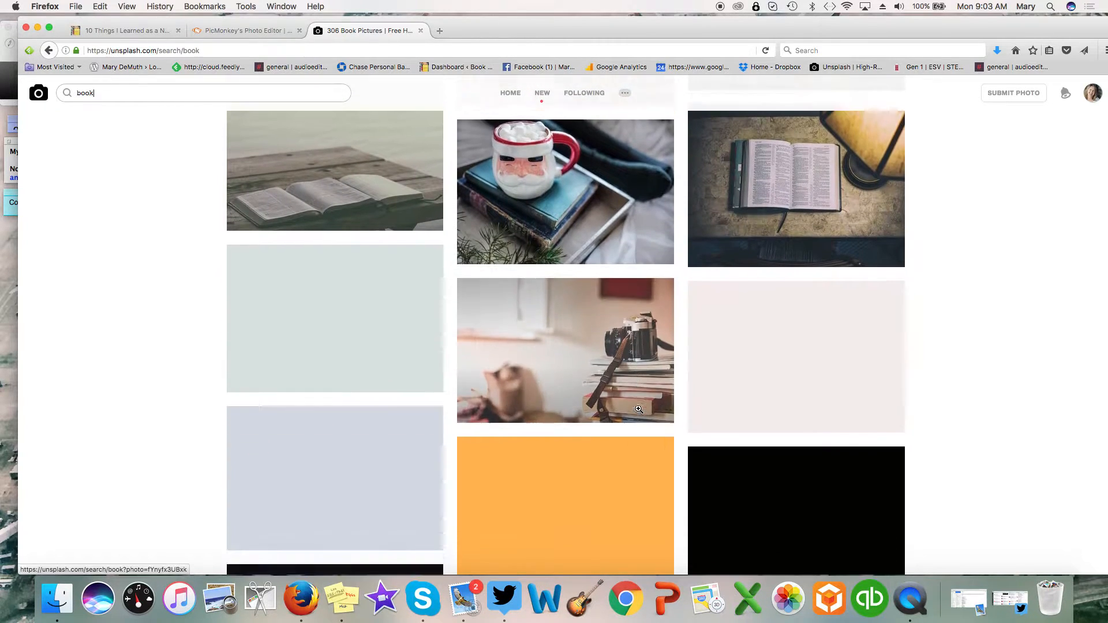
{"action": "mouse_move", "coordinate": [644, 428]}
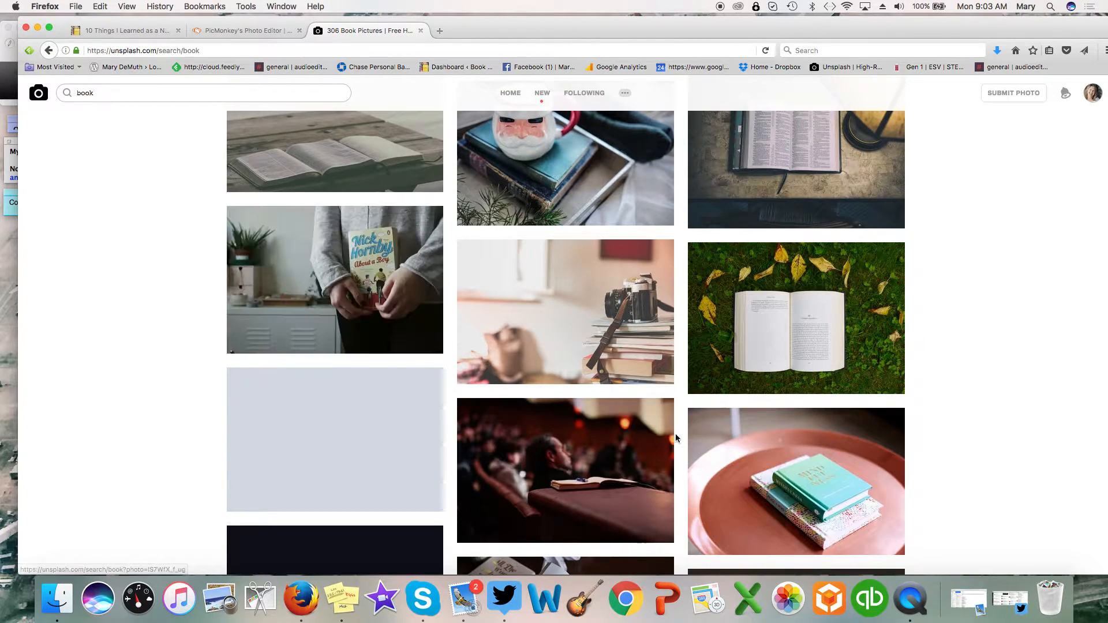
{"action": "scroll", "coordinate": [649, 443], "scroll_direction": "up", "scroll_amount": 3}
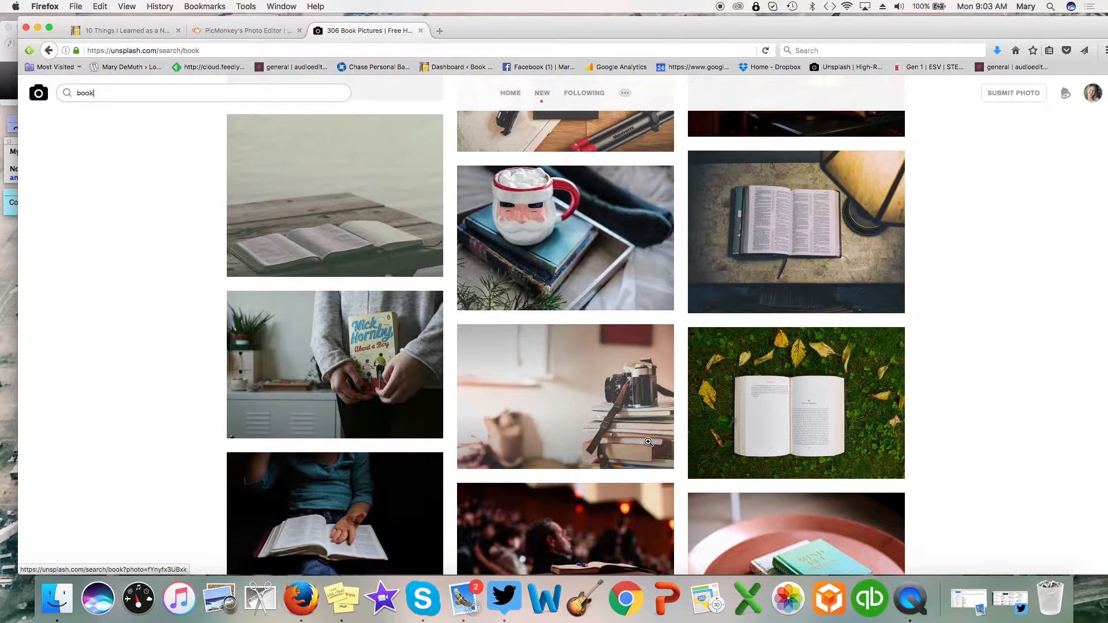
{"action": "scroll", "coordinate": [649, 442], "scroll_direction": "down", "scroll_amount": 2}
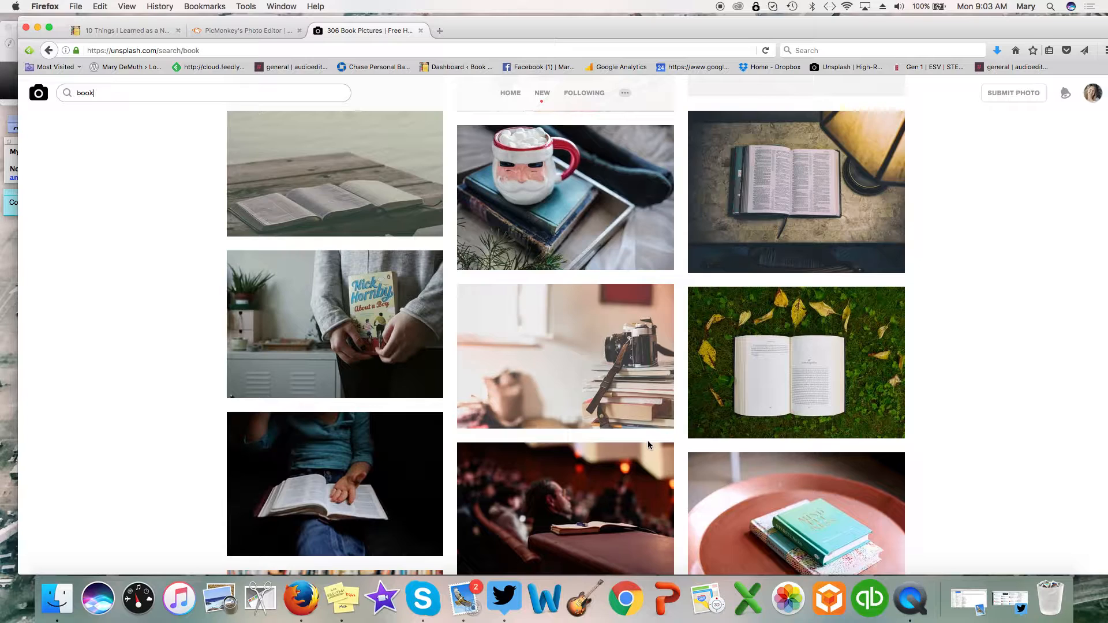
{"action": "scroll", "coordinate": [648, 441], "scroll_direction": "down", "scroll_amount": 10}
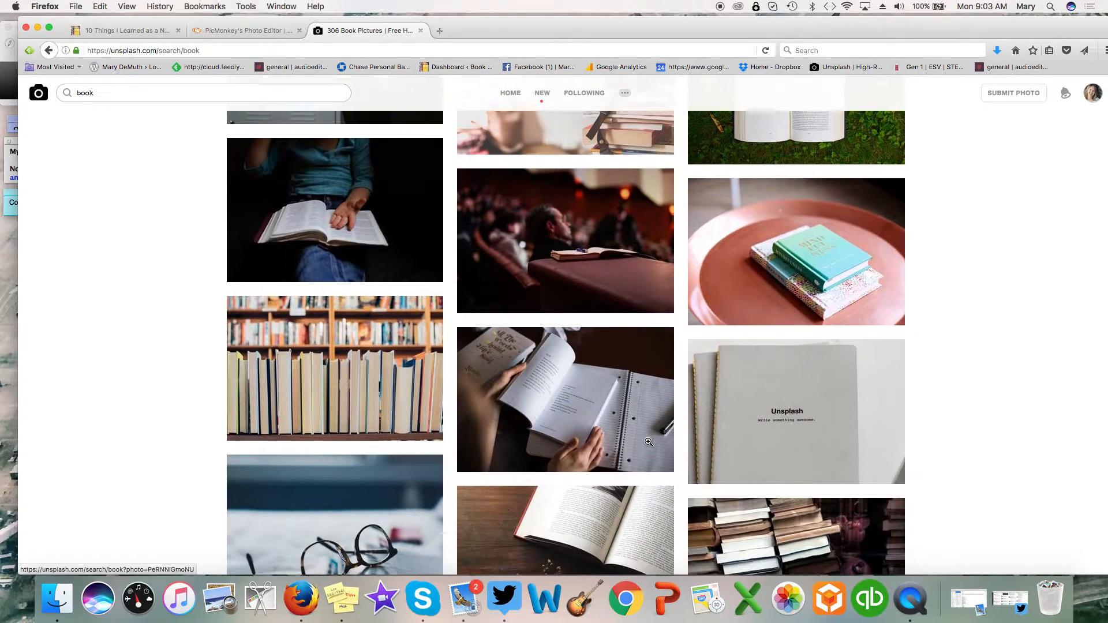
{"action": "scroll", "coordinate": [649, 443], "scroll_direction": "down", "scroll_amount": 11}
{"action": "scroll", "coordinate": [649, 442], "scroll_direction": "down", "scroll_amount": 20}
{"action": "scroll", "coordinate": [649, 442], "scroll_direction": "down", "scroll_amount": 2}
{"action": "scroll", "coordinate": [649, 442], "scroll_direction": "up", "scroll_amount": 3}
{"action": "scroll", "coordinate": [649, 442], "scroll_direction": "down", "scroll_amount": 8}
{"action": "scroll", "coordinate": [648, 443], "scroll_direction": "down", "scroll_amount": 13}
{"action": "scroll", "coordinate": [649, 442], "scroll_direction": "down", "scroll_amount": 4}
{"action": "scroll", "coordinate": [649, 442], "scroll_direction": "up", "scroll_amount": 2}
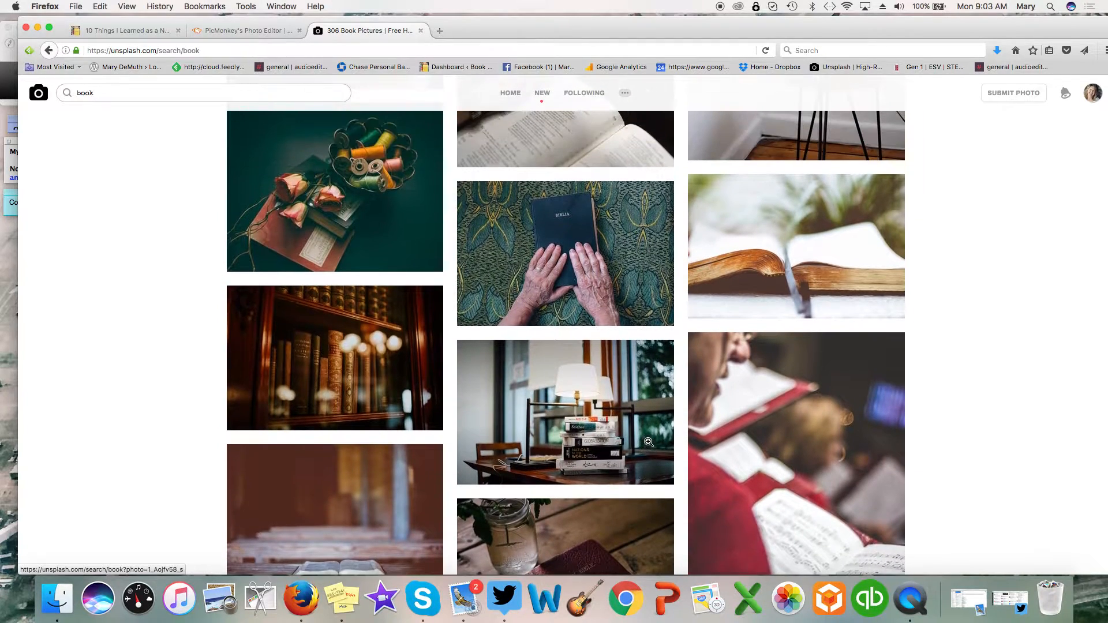
{"action": "scroll", "coordinate": [648, 442], "scroll_direction": "up", "scroll_amount": 5}
{"action": "scroll", "coordinate": [649, 461], "scroll_direction": "up", "scroll_amount": 20}
{"action": "scroll", "coordinate": [649, 461], "scroll_direction": "down", "scroll_amount": 8}
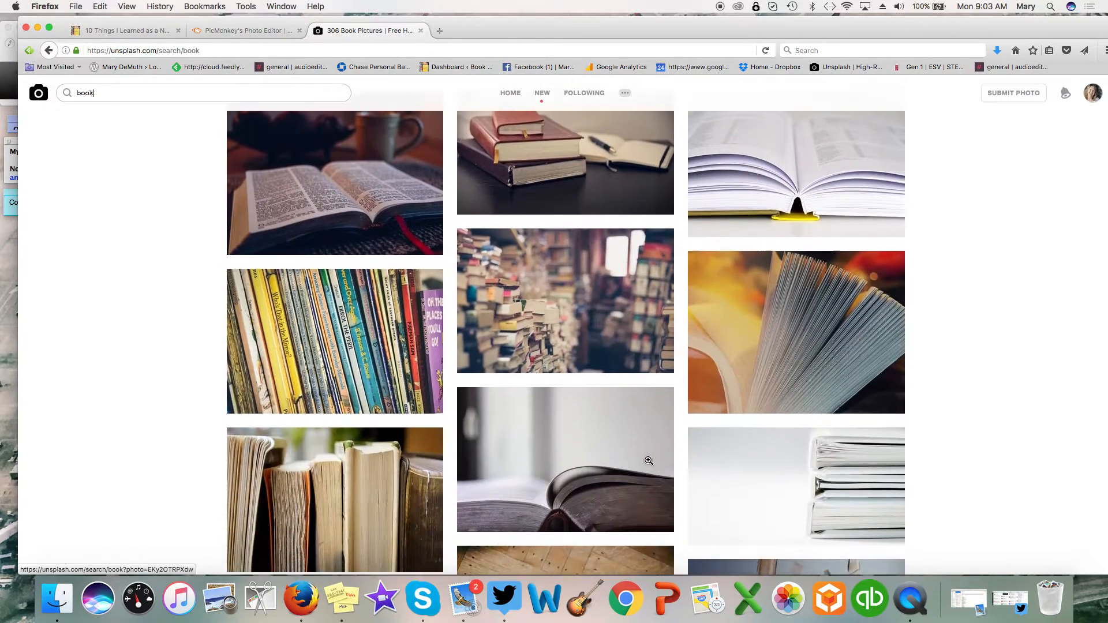
{"action": "scroll", "coordinate": [648, 460], "scroll_direction": "up", "scroll_amount": 4}
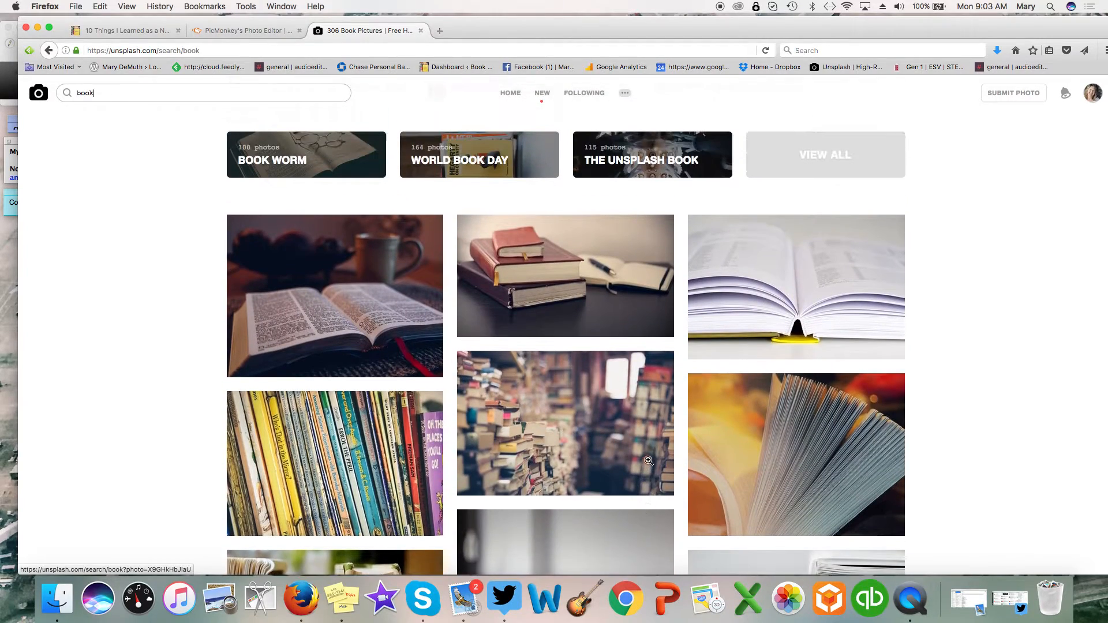
- Open the close-up photo of a white open book with a yellow cover edge, then download and save it as a file
{"action": "left_click", "coordinate": [764, 270]}
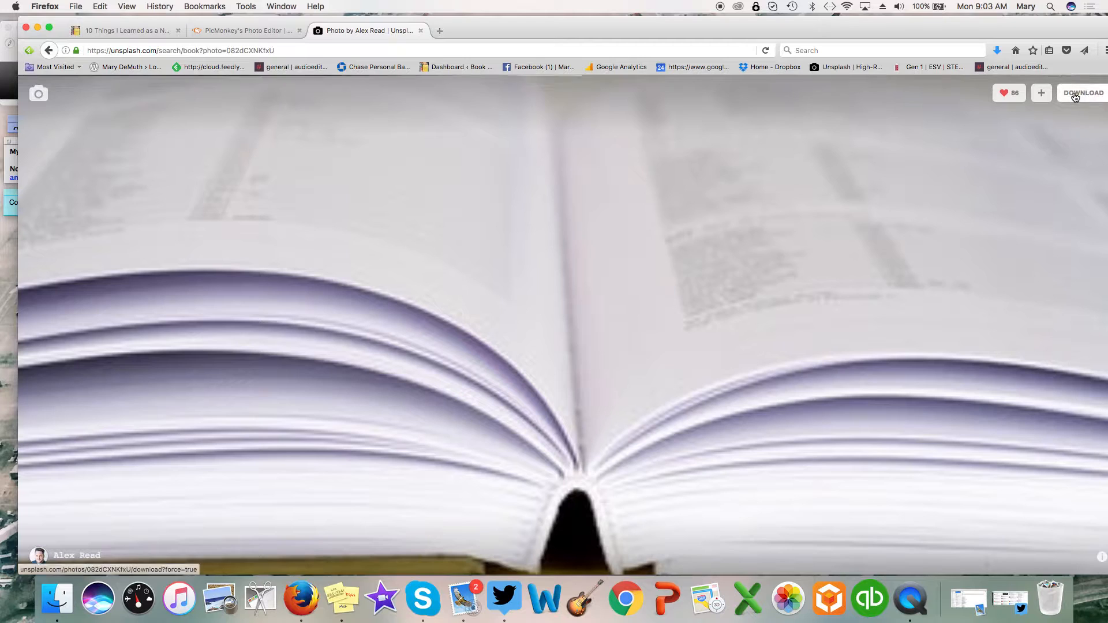
{"action": "left_click", "coordinate": [1075, 94]}
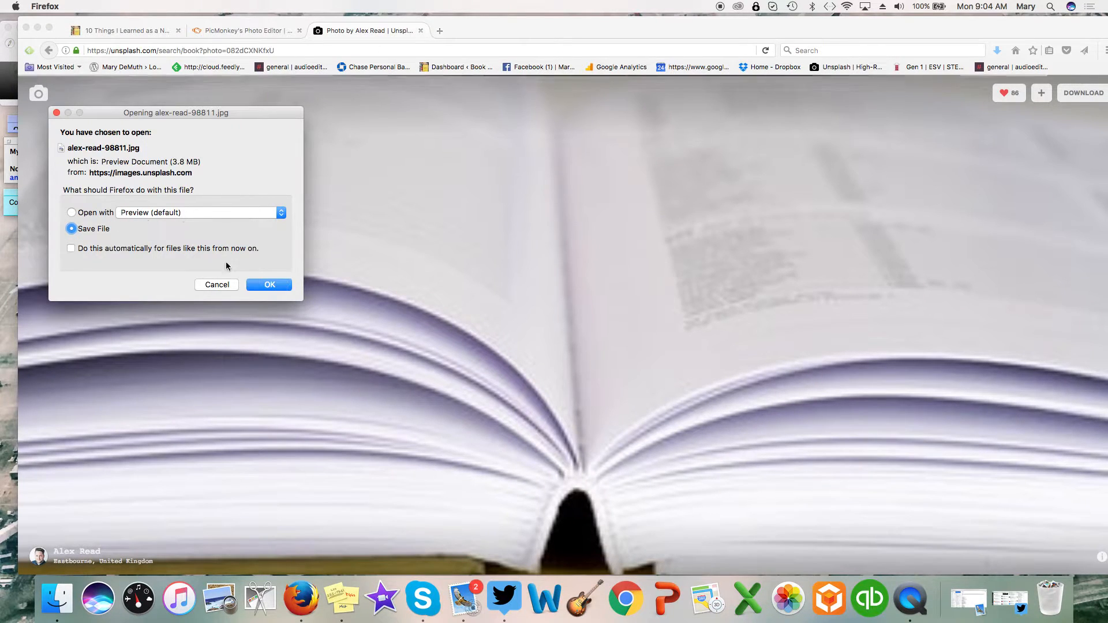
{"action": "left_click", "coordinate": [263, 285]}
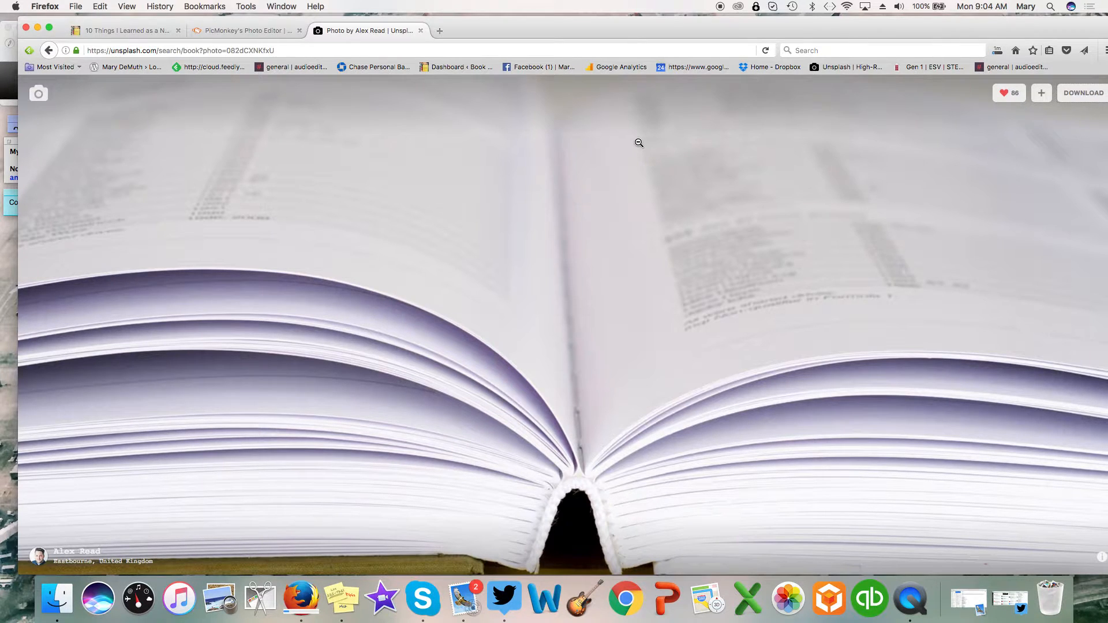
- Switch to the PicMonkey site and open the booklaunchmentortemplate image from My Hub in the editor
{"action": "left_click", "coordinate": [218, 33]}
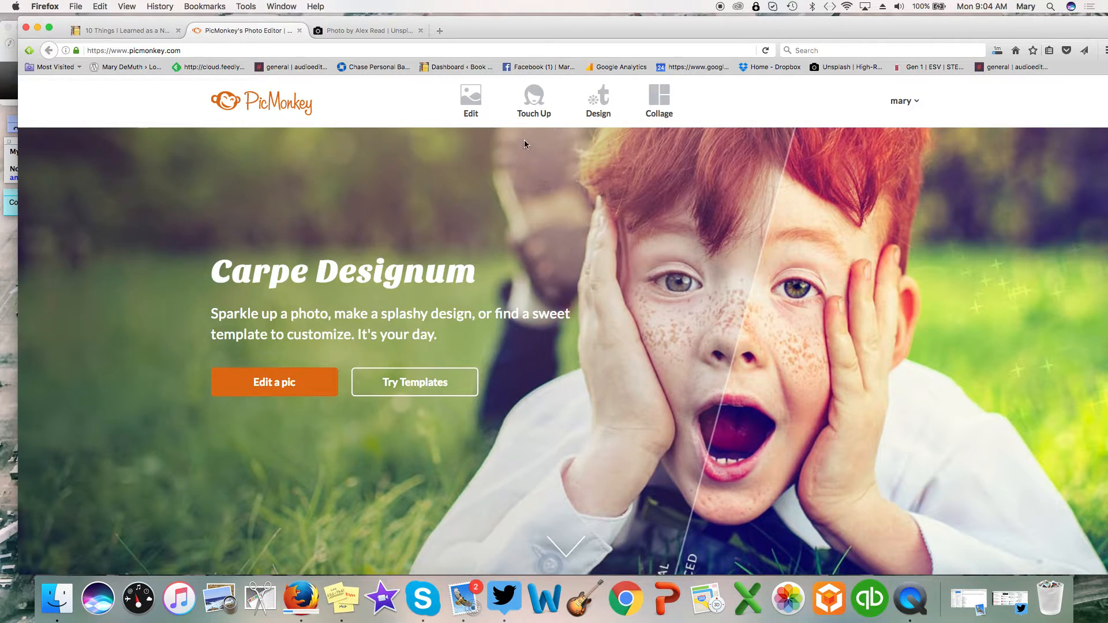
{"action": "mouse_move", "coordinate": [512, 115]}
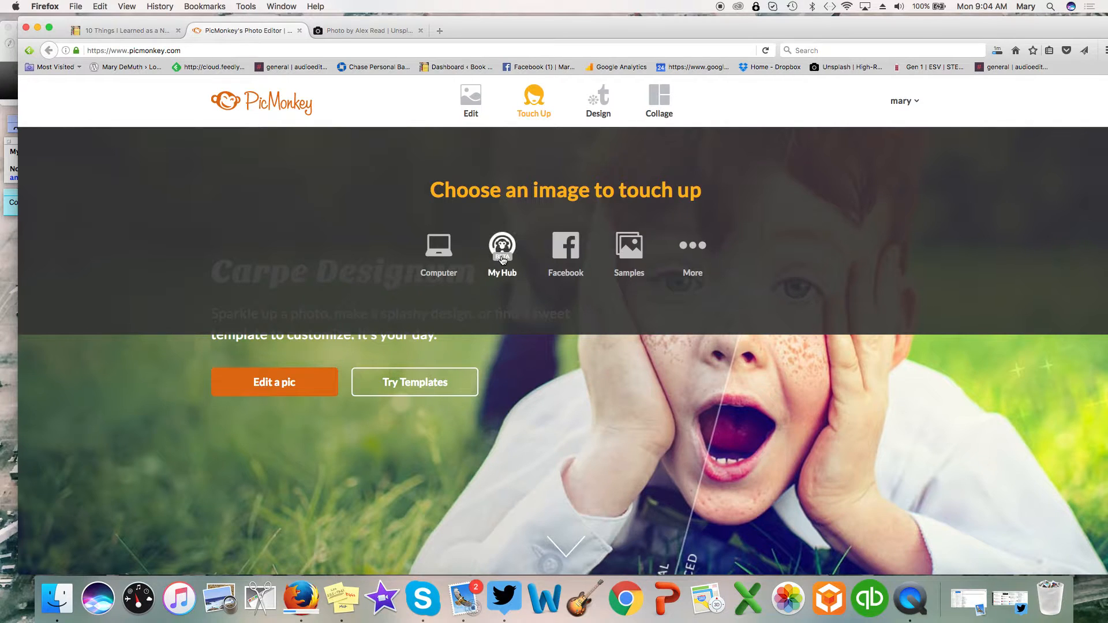
{"action": "left_click", "coordinate": [503, 254]}
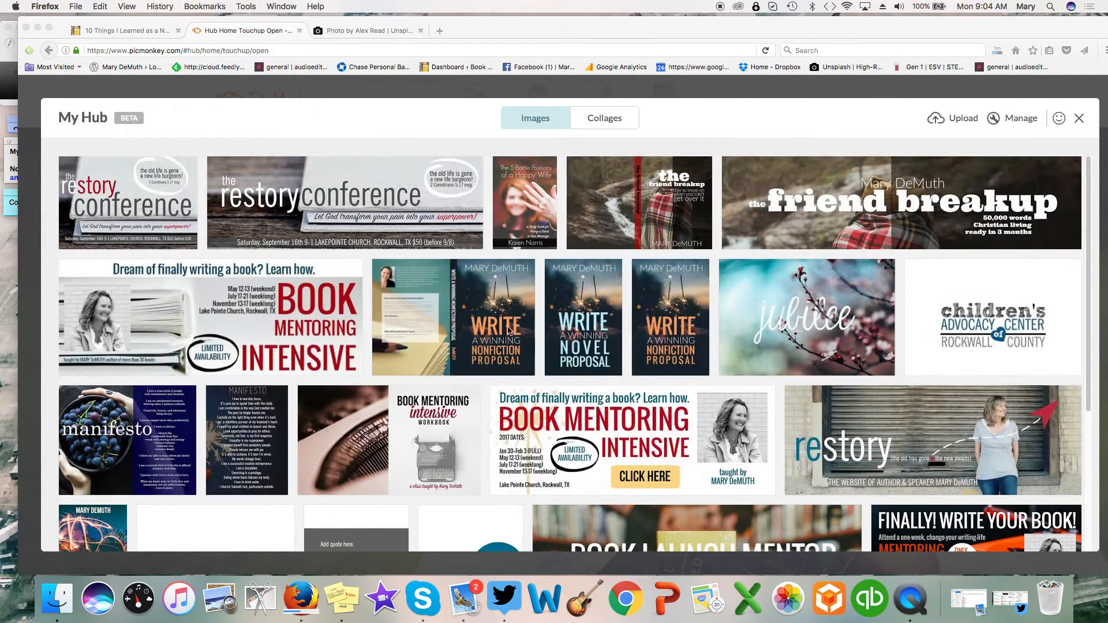
{"action": "scroll", "coordinate": [459, 342], "scroll_direction": "down", "scroll_amount": 3}
{"action": "scroll", "coordinate": [460, 341], "scroll_direction": "up", "scroll_amount": 3}
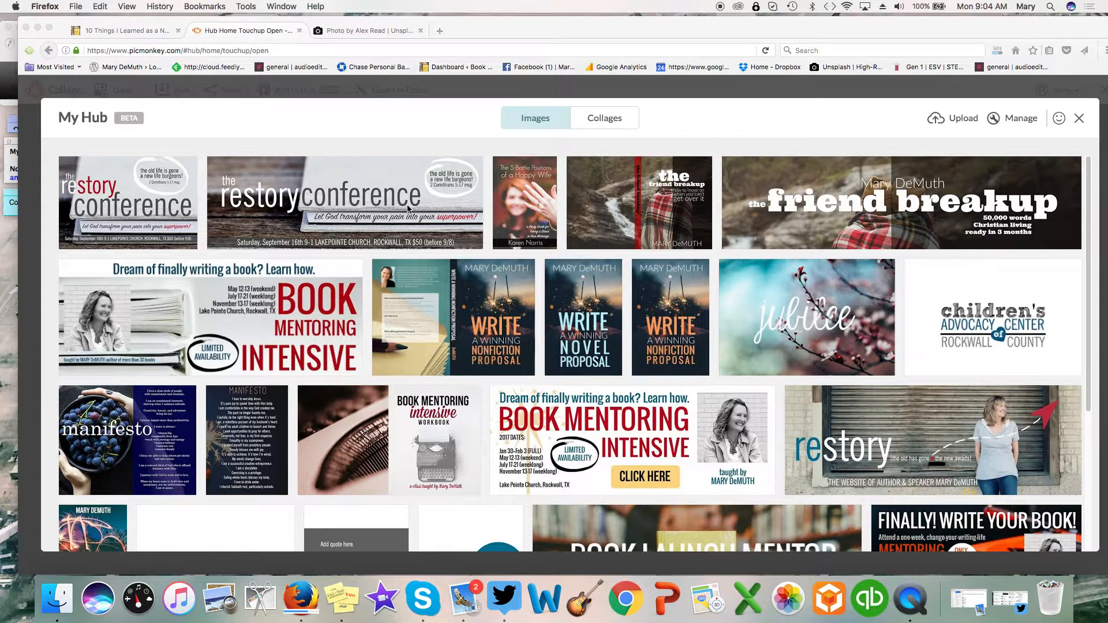
{"action": "scroll", "coordinate": [408, 208], "scroll_direction": "down", "scroll_amount": 5}
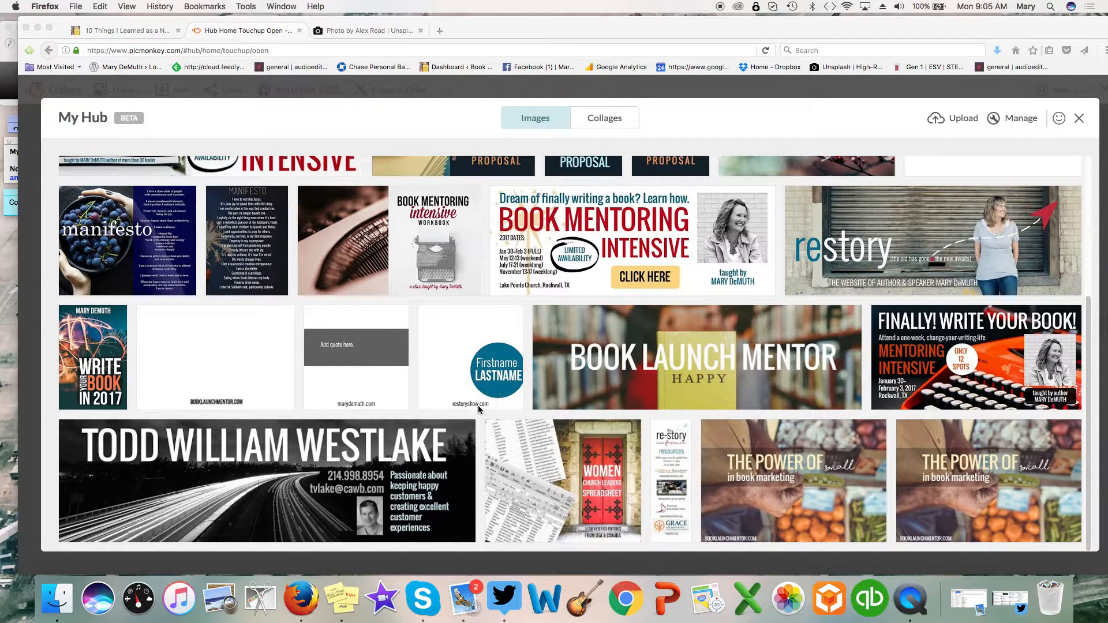
{"action": "left_click", "coordinate": [191, 357]}
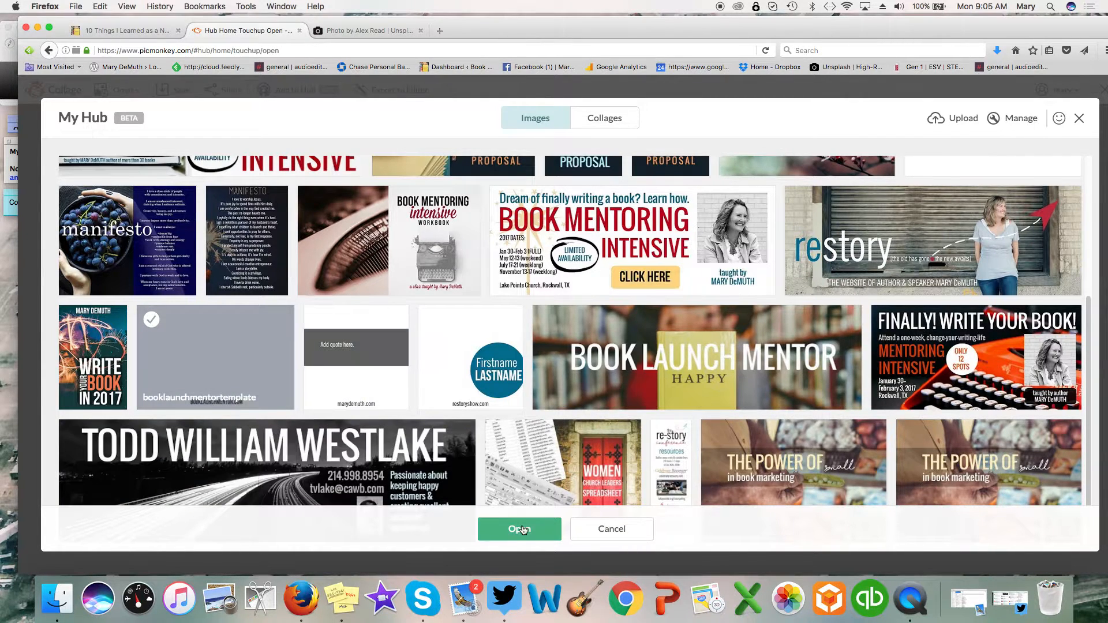
{"action": "left_click", "coordinate": [522, 530]}
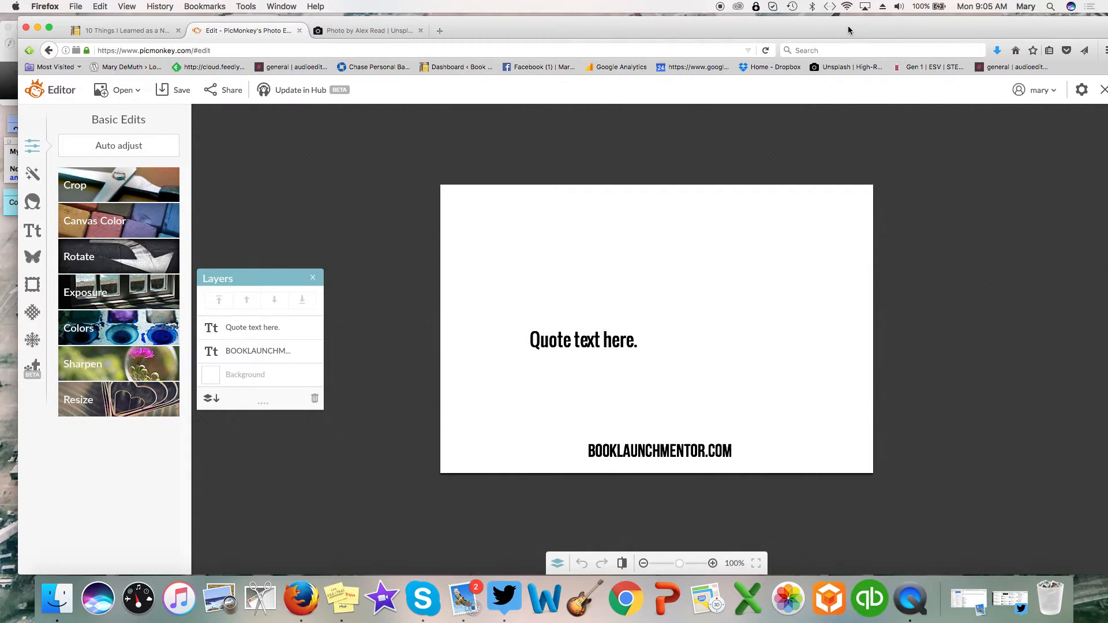
- Place the downloaded open-book photo from the browser's downloads on the desktop, then restore the browser window to full size
{"action": "left_click_drag", "start_coordinate": [849, 33], "coordinate": [855, 110]}
{"action": "left_click", "coordinate": [1004, 128]}
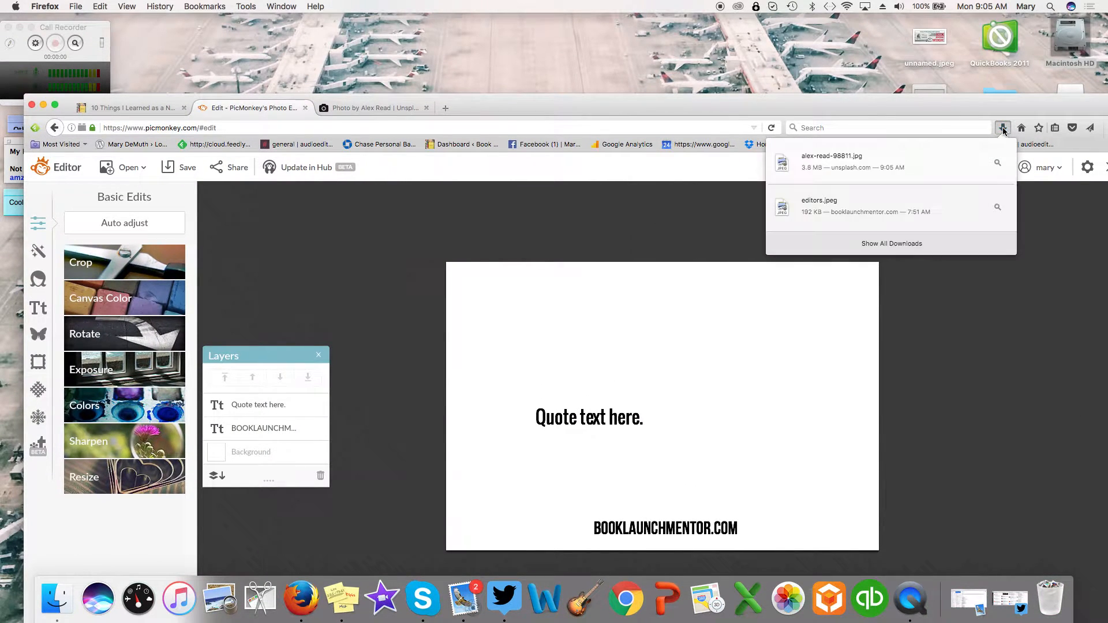
{"action": "left_click_drag", "start_coordinate": [902, 165], "coordinate": [801, 56]}
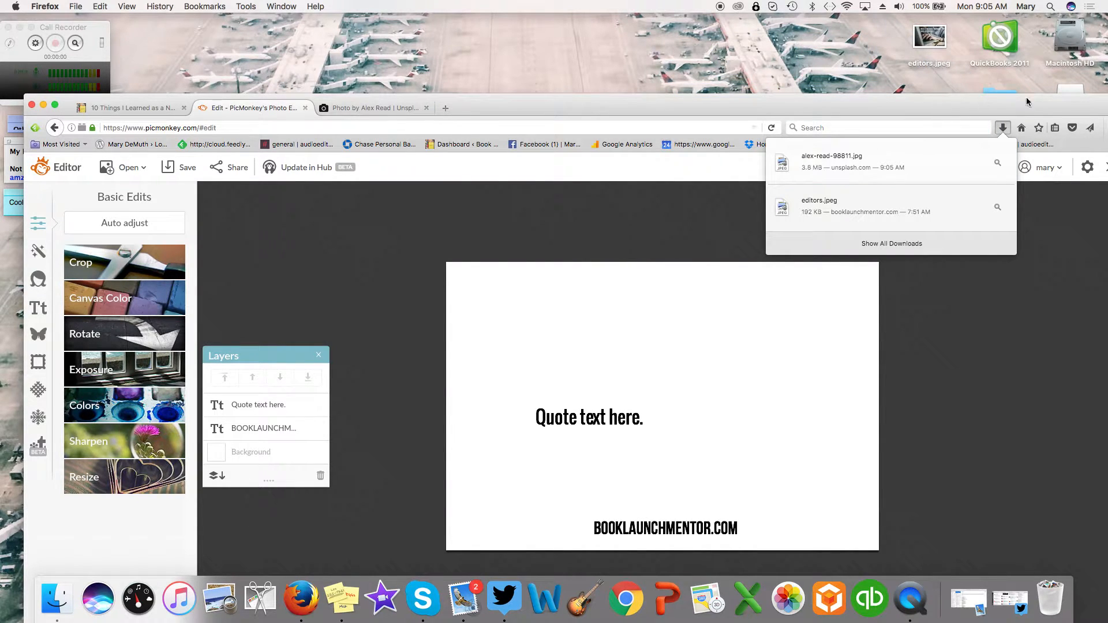
{"action": "left_click", "coordinate": [959, 104]}
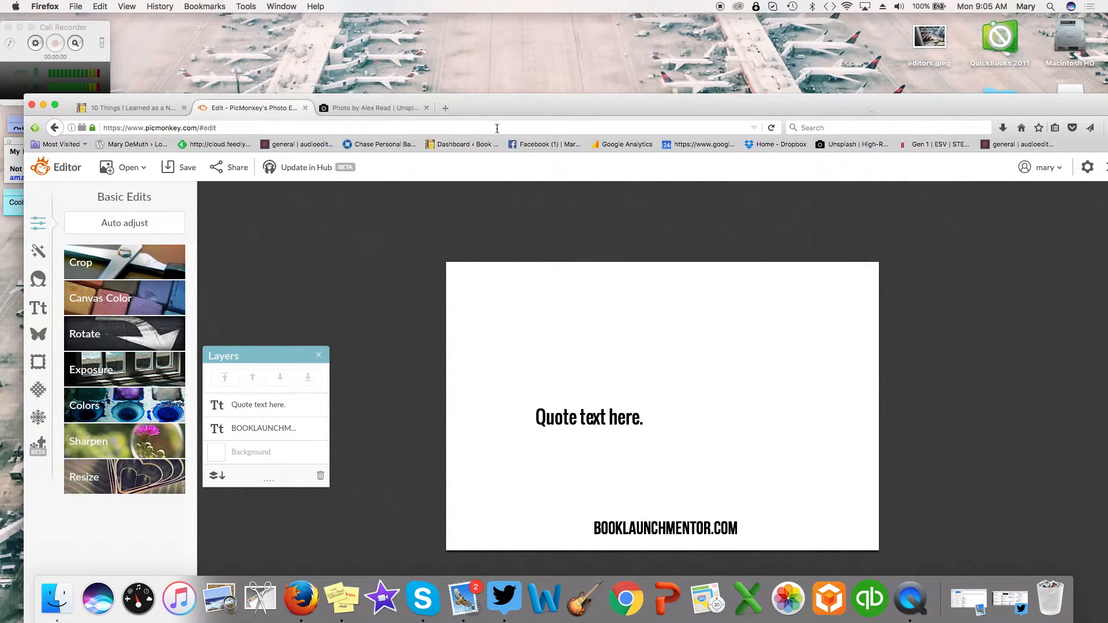
{"action": "double_click", "coordinate": [497, 105]}
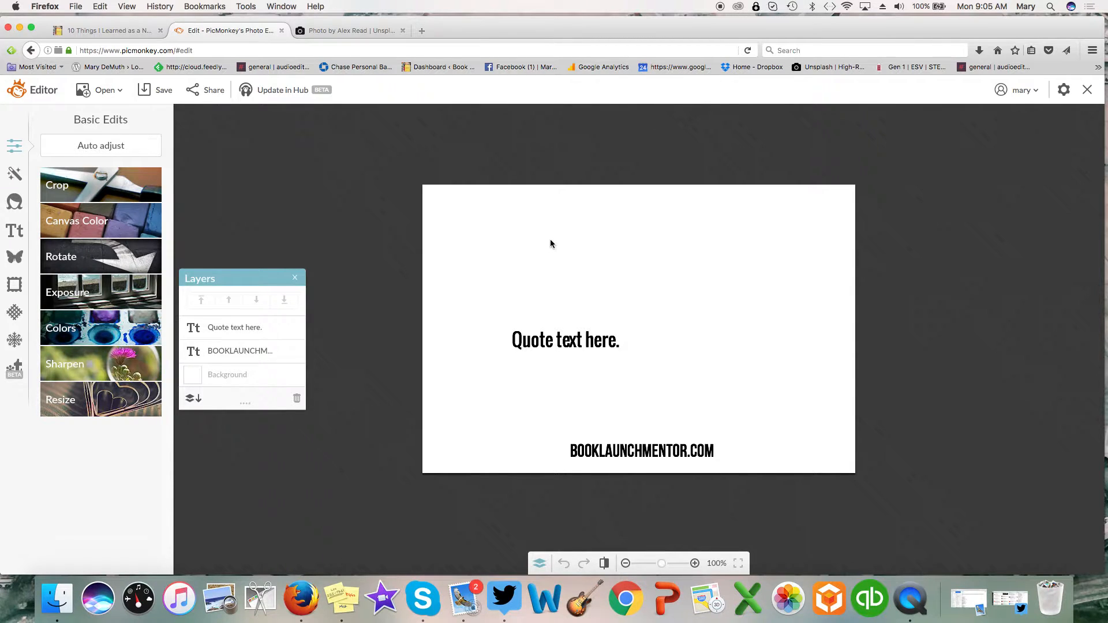
- Look through the overlay categories and open the Postal set in the Scrapbooky group
{"action": "left_click", "coordinate": [14, 258]}
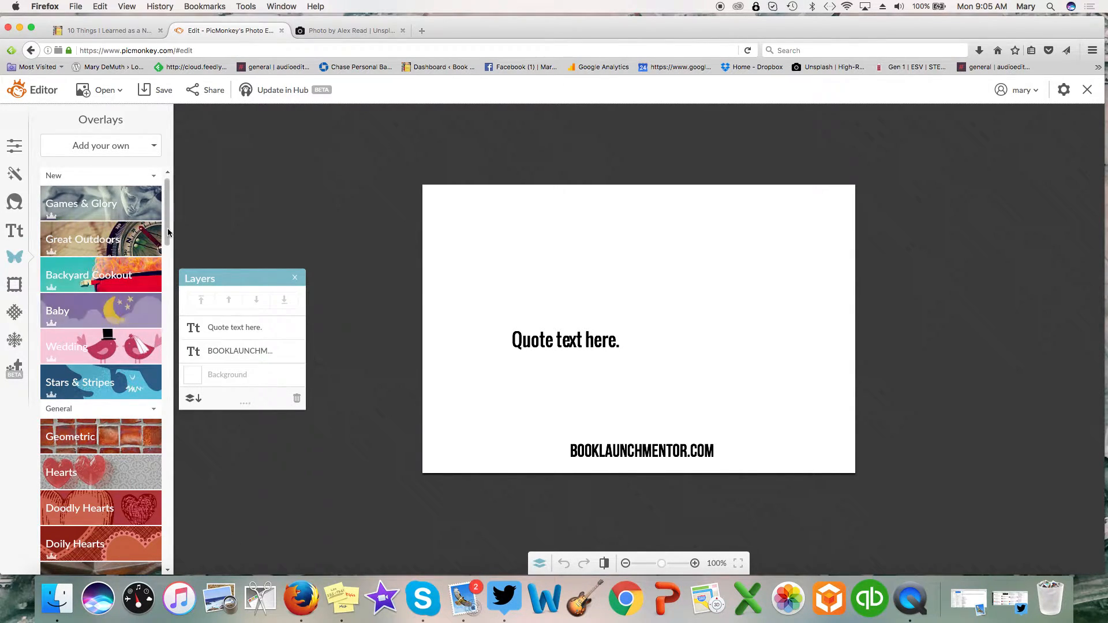
{"action": "left_click_drag", "start_coordinate": [166, 211], "coordinate": [155, 397]}
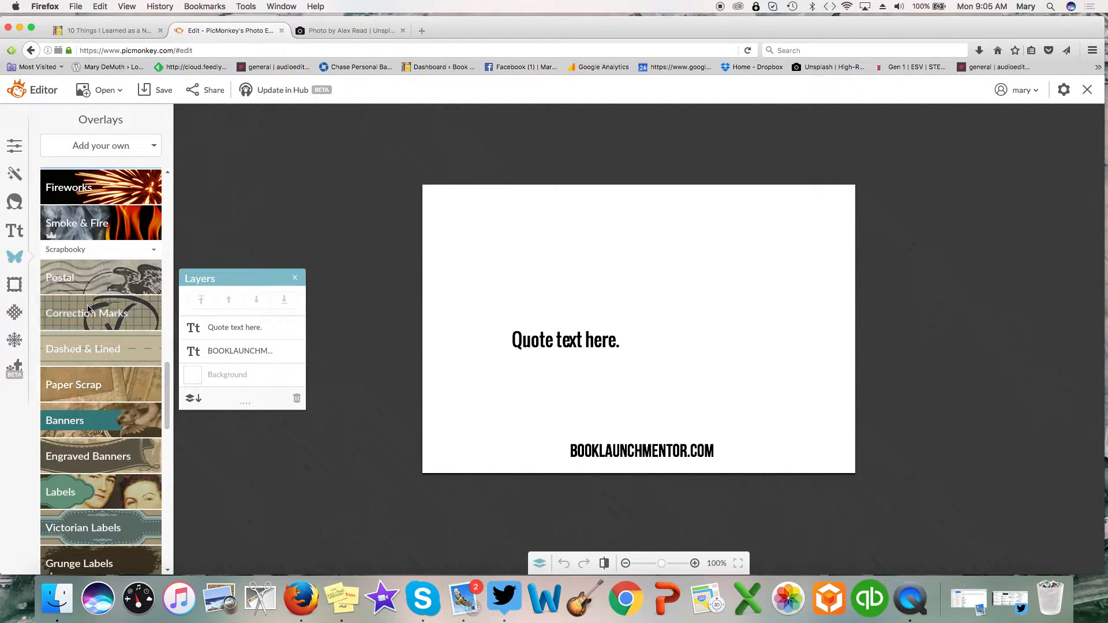
{"action": "left_click", "coordinate": [103, 276]}
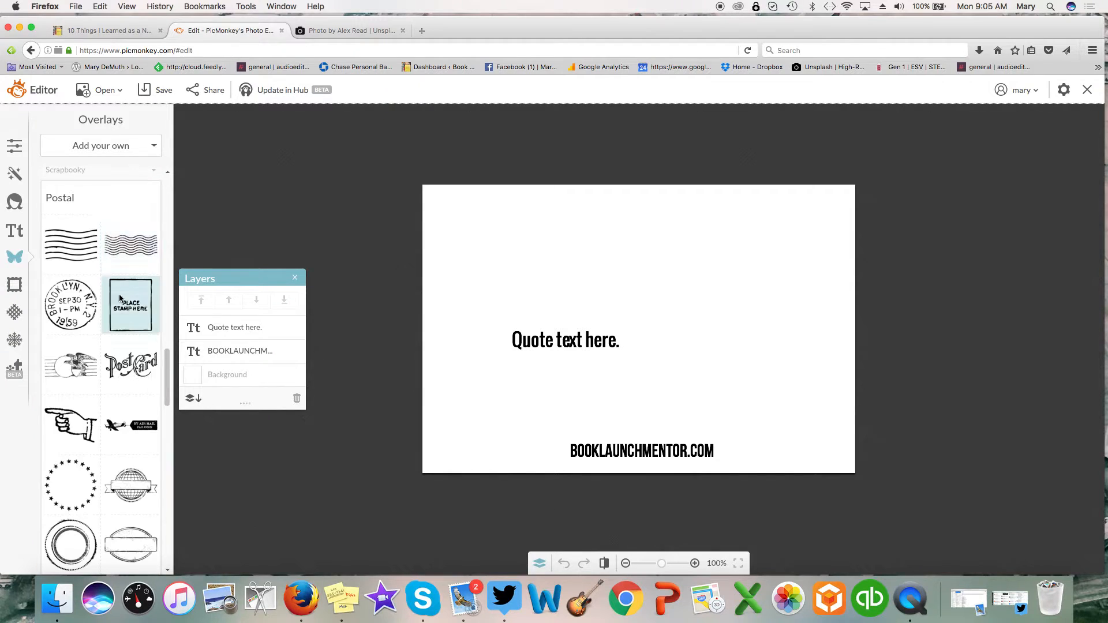
- Add the round Brooklyn postmark overlay to the canvas, enlarge it to about double size and tilt it clockwise
{"action": "left_click", "coordinate": [73, 309]}
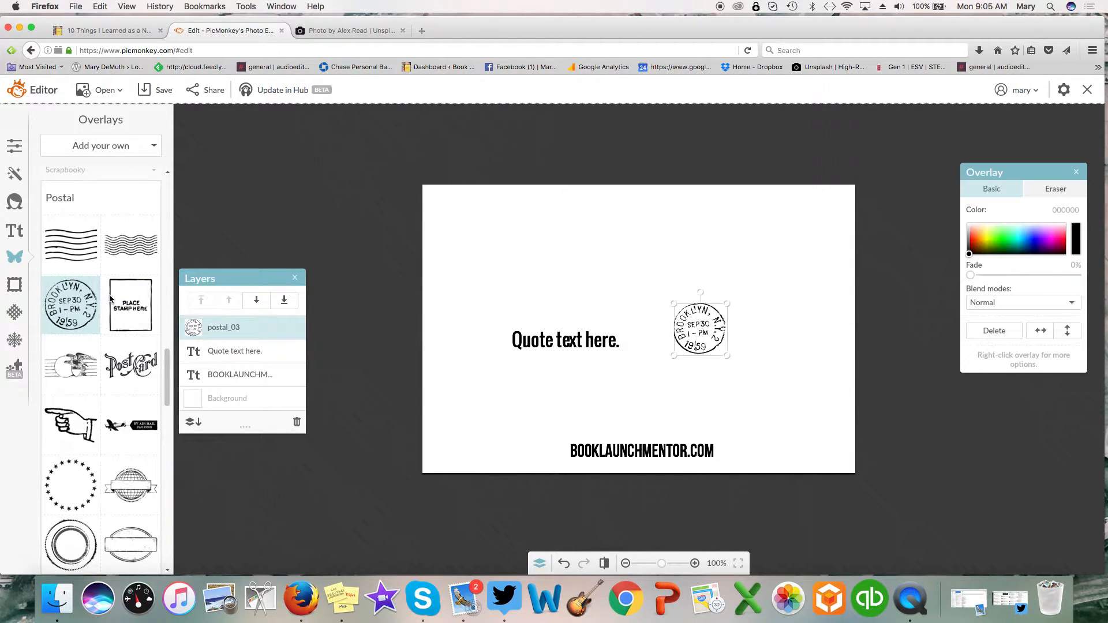
{"action": "left_click_drag", "start_coordinate": [671, 303], "coordinate": [639, 240]}
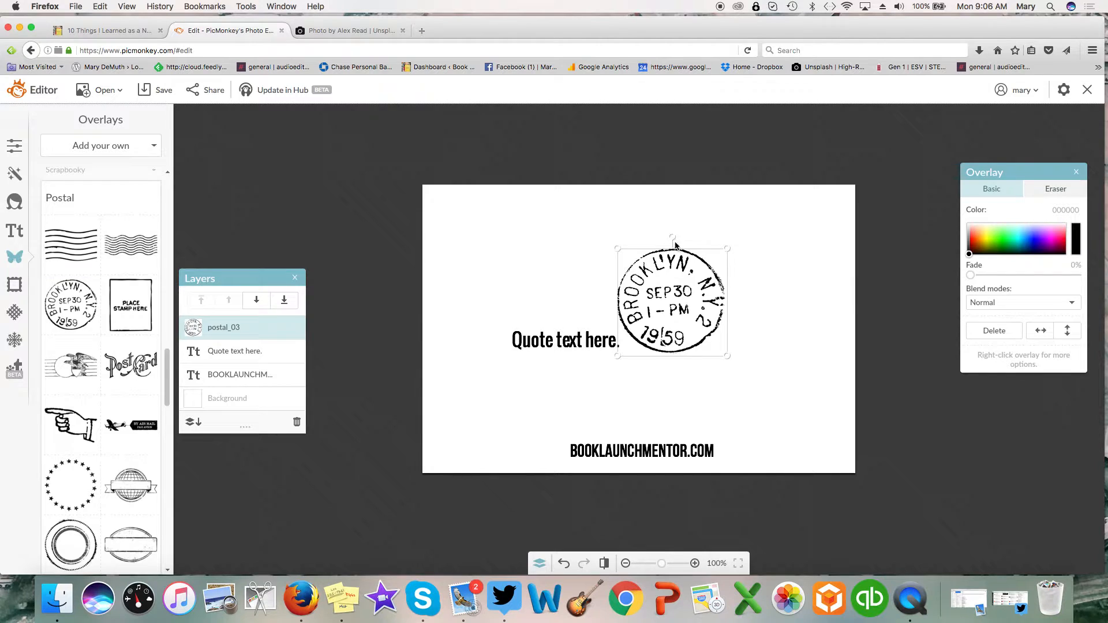
{"action": "mouse_move", "coordinate": [673, 236]}
{"action": "left_mouse_down"}
{"action": "mouse_move", "coordinate": [724, 254]}
{"action": "mouse_move", "coordinate": [736, 303]}
{"action": "mouse_move", "coordinate": [670, 364]}
{"action": "mouse_move", "coordinate": [607, 297]}
{"action": "mouse_move", "coordinate": [687, 261]}
{"action": "mouse_move", "coordinate": [664, 360]}
{"action": "mouse_move", "coordinate": [685, 233]}
{"action": "left_mouse_up"}
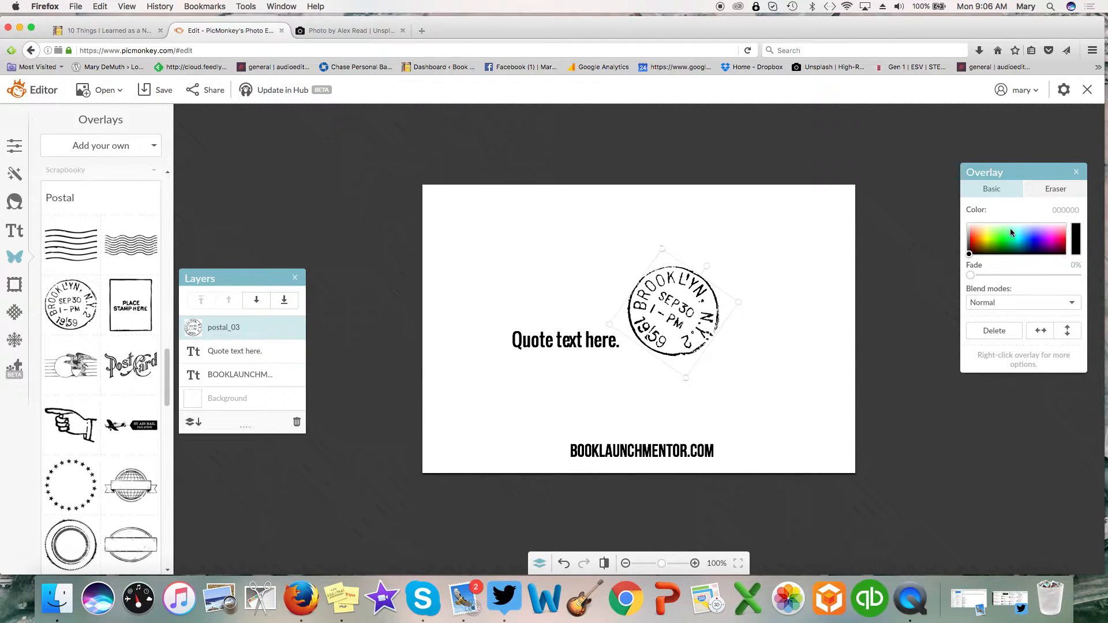
- Recolor the Brooklyn postmark to violet-blue 3b00c6, then delete it from the canvas
{"action": "left_click_drag", "start_coordinate": [970, 256], "coordinate": [1040, 245]}
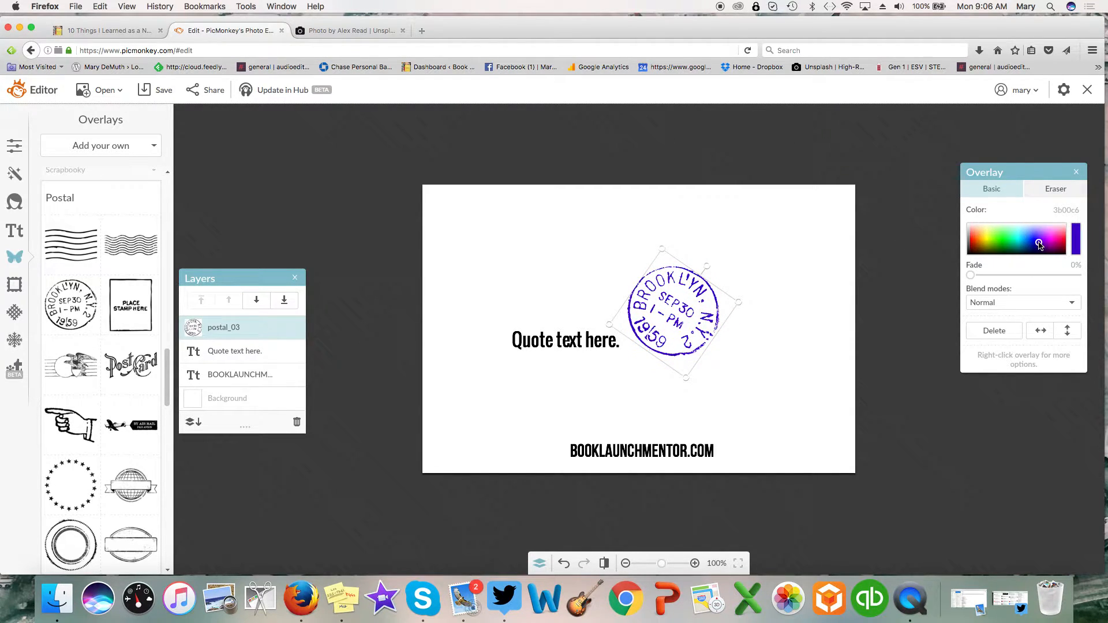
{"action": "mouse_move", "coordinate": [973, 278]}
{"action": "left_mouse_down"}
{"action": "mouse_move", "coordinate": [1040, 275]}
{"action": "mouse_move", "coordinate": [961, 282]}
{"action": "mouse_move", "coordinate": [1047, 276]}
{"action": "mouse_move", "coordinate": [970, 276]}
{"action": "left_mouse_up"}
{"action": "left_click", "coordinate": [986, 333]}
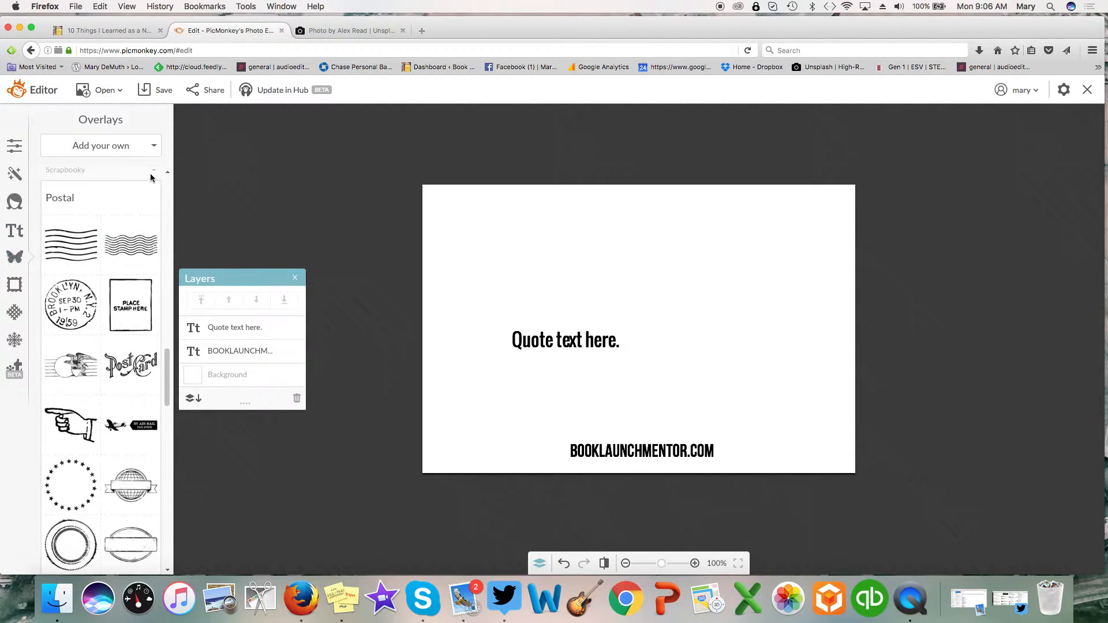
- Add the black oval Royale label from the Victorian Labels set and enlarge it beside the quote text
{"action": "scroll", "coordinate": [168, 371], "scroll_direction": "down", "scroll_amount": 10}
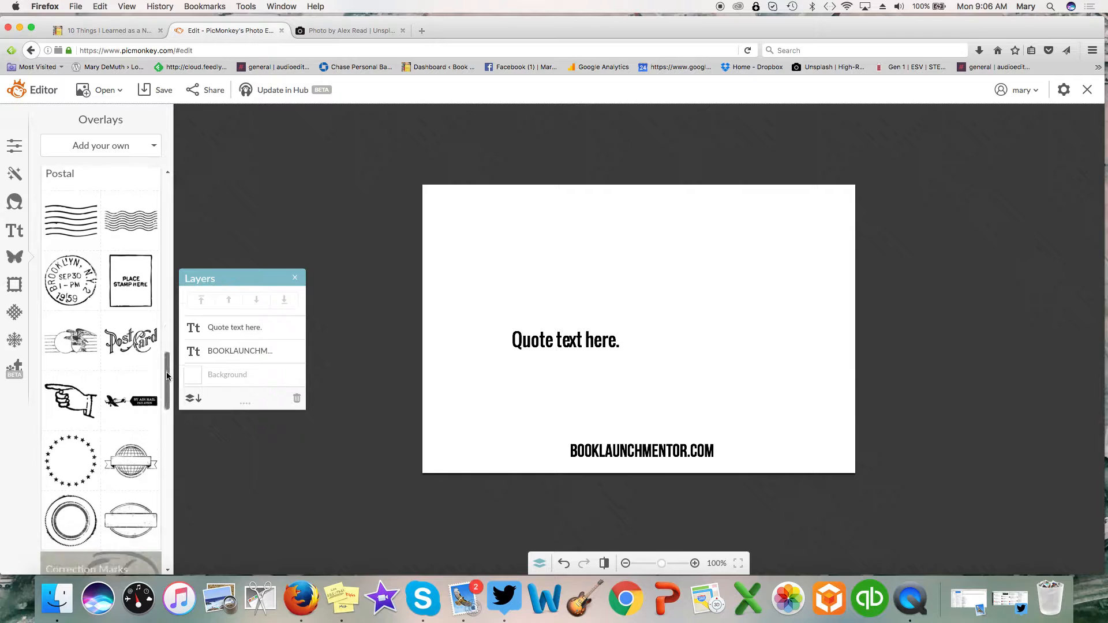
{"action": "left_click", "coordinate": [111, 316]}
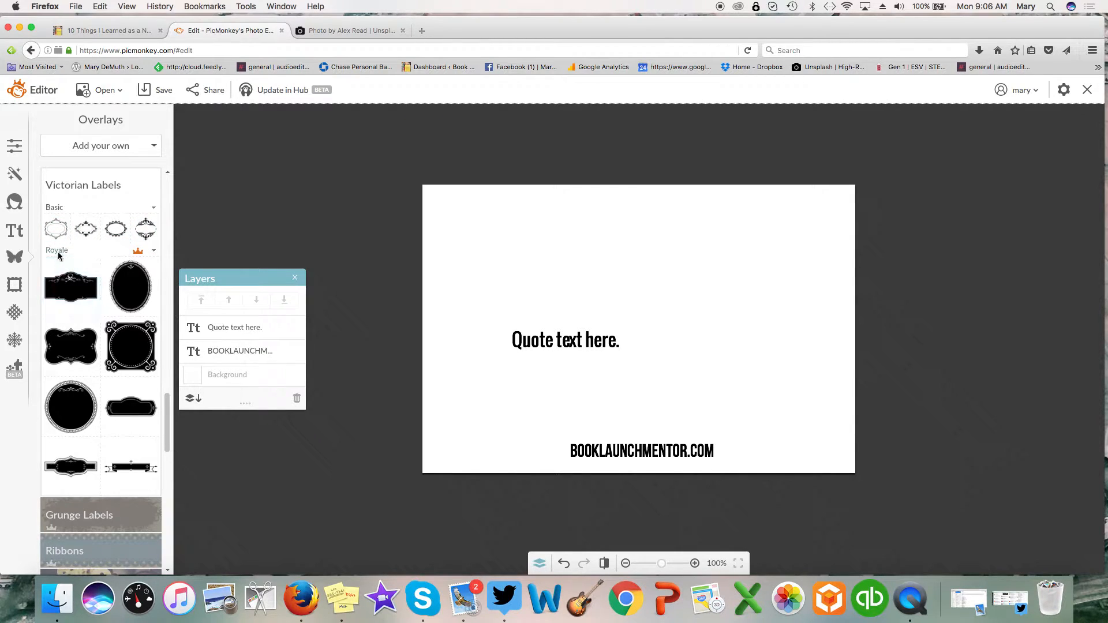
{"action": "left_click", "coordinate": [138, 294]}
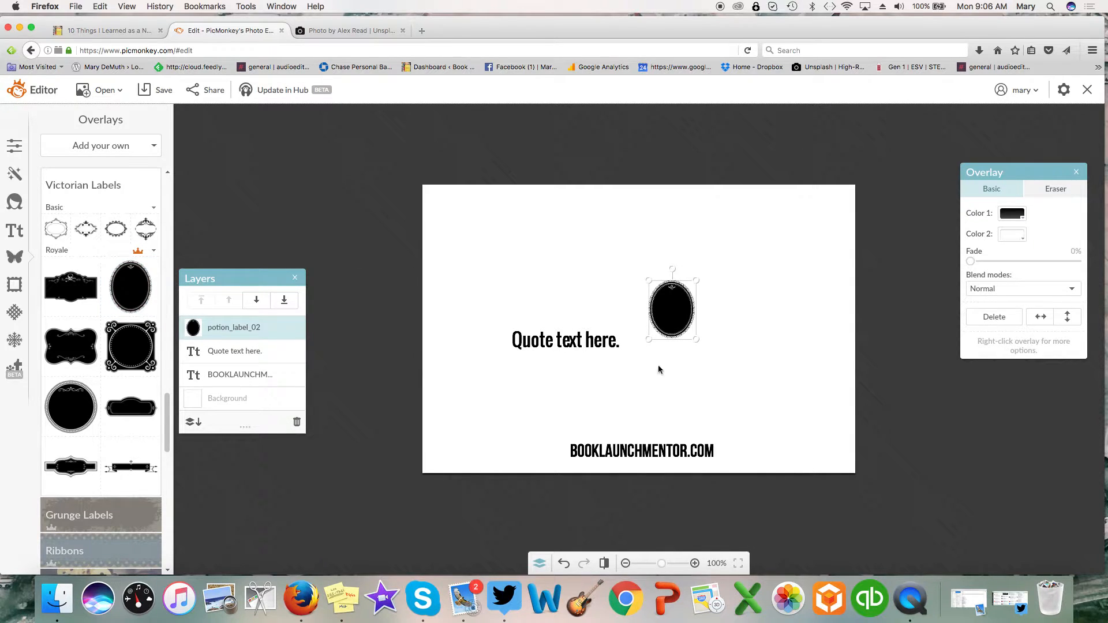
{"action": "left_click", "coordinate": [696, 343]}
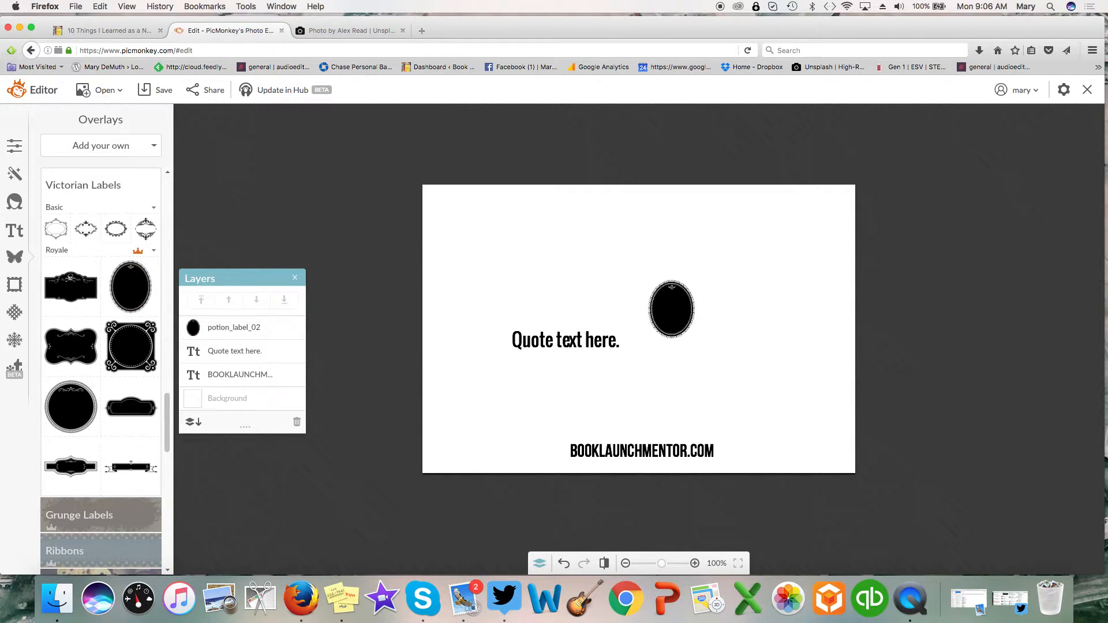
{"action": "left_click", "coordinate": [670, 305]}
{"action": "left_click_drag", "start_coordinate": [697, 339], "coordinate": [774, 370]}
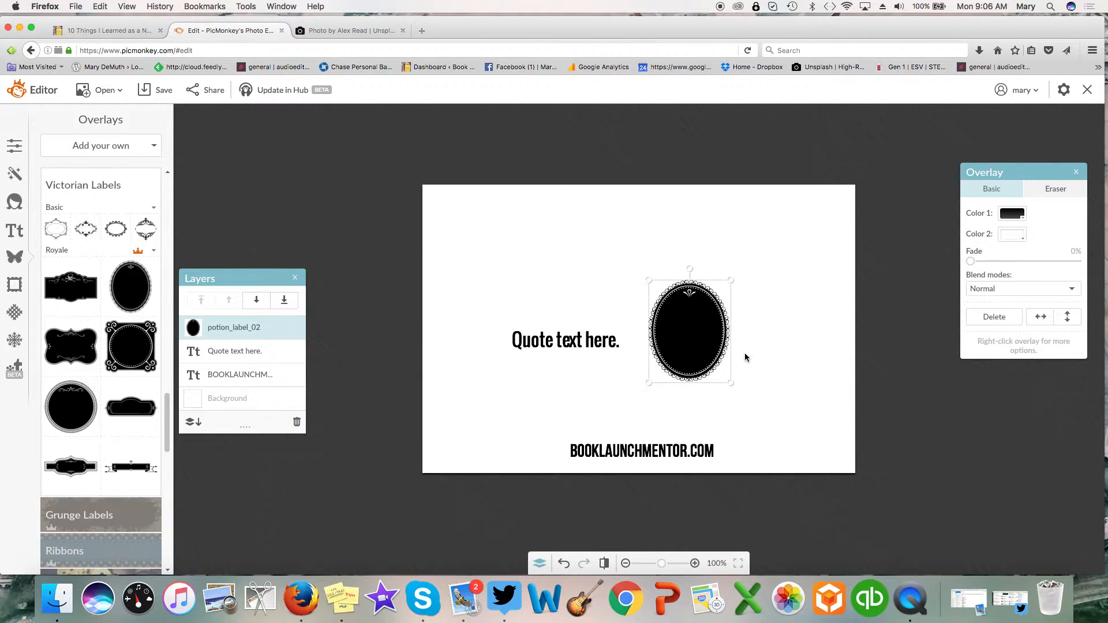
{"action": "left_click_drag", "start_coordinate": [731, 280], "coordinate": [834, 187]}
- Set the oval label's Color 1 to dark purple and its Color 2 to olive yellow
{"action": "left_click", "coordinate": [1019, 214]}
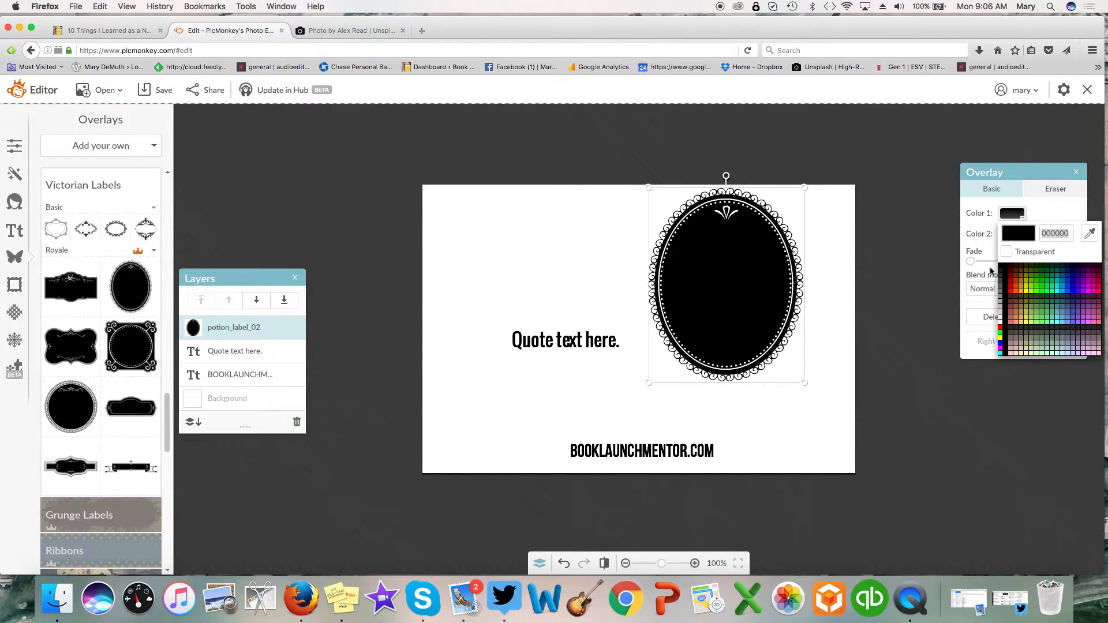
{"action": "left_click", "coordinate": [1079, 270]}
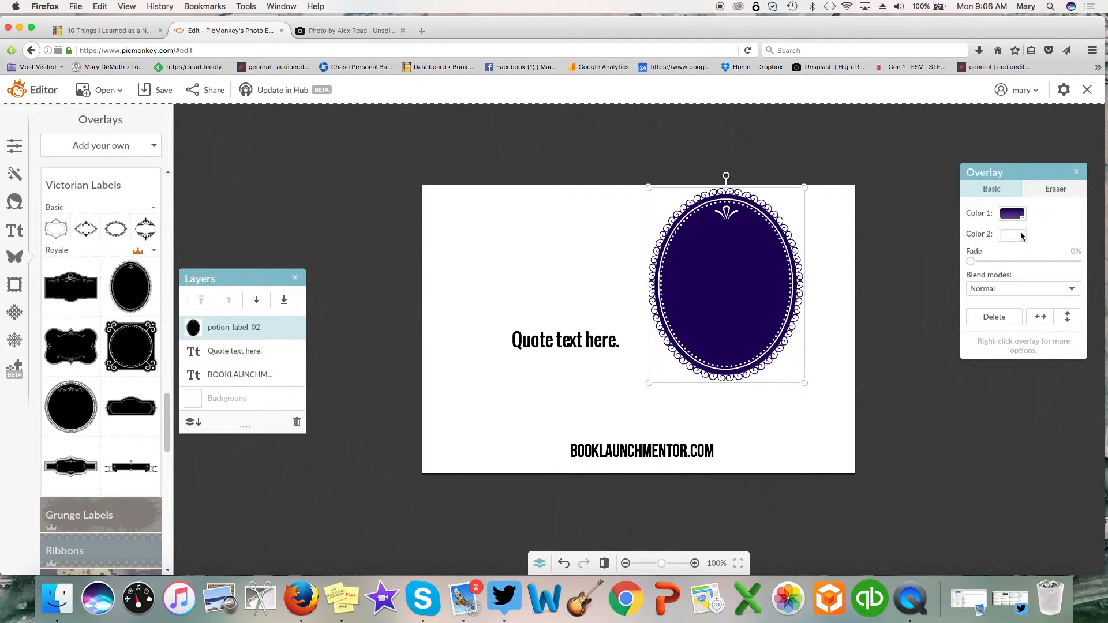
{"action": "left_click", "coordinate": [1012, 234]}
{"action": "left_click", "coordinate": [1027, 287]}
{"action": "left_click", "coordinate": [1028, 298]}
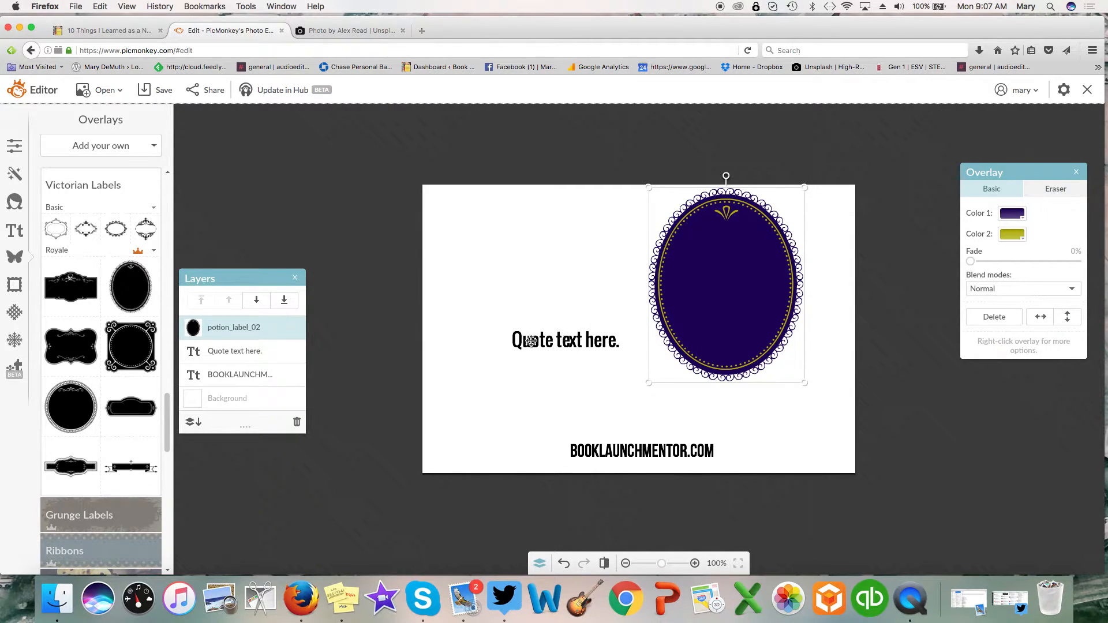
- Move the quote text onto the oval label and send the label to the back, behind the text
{"action": "left_click_drag", "start_coordinate": [543, 339], "coordinate": [693, 288]}
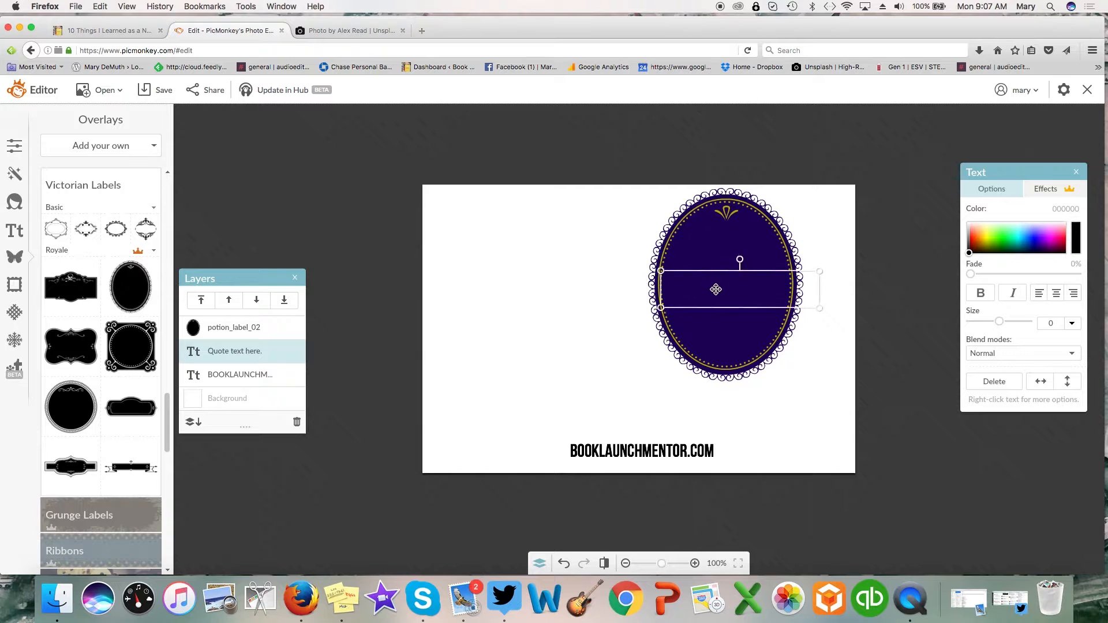
{"action": "right_click", "coordinate": [716, 289]}
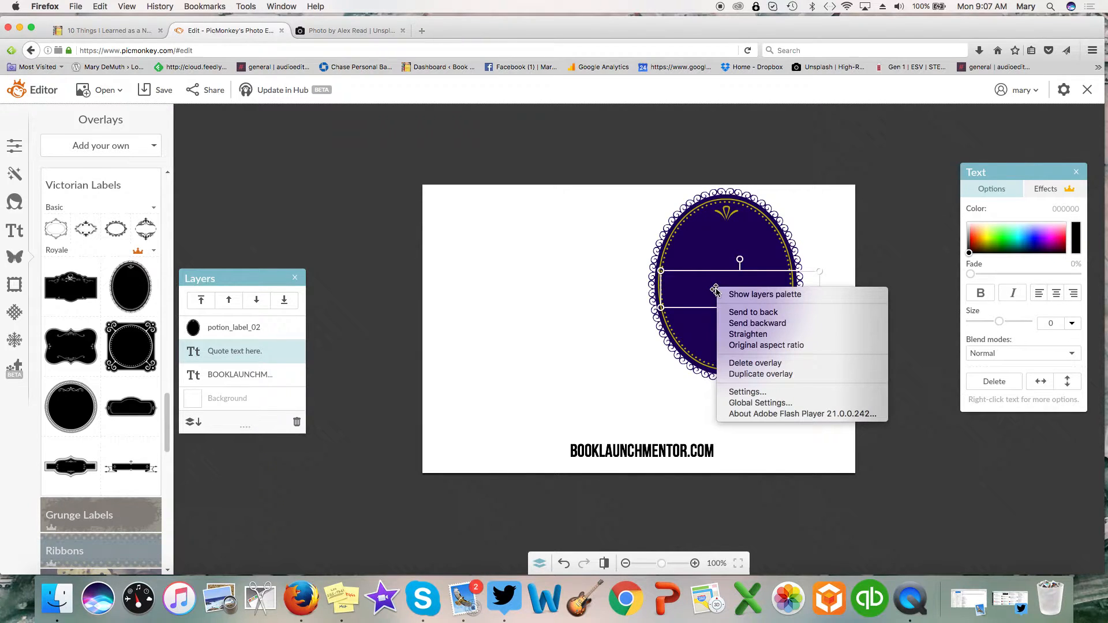
{"action": "left_click", "coordinate": [735, 312]}
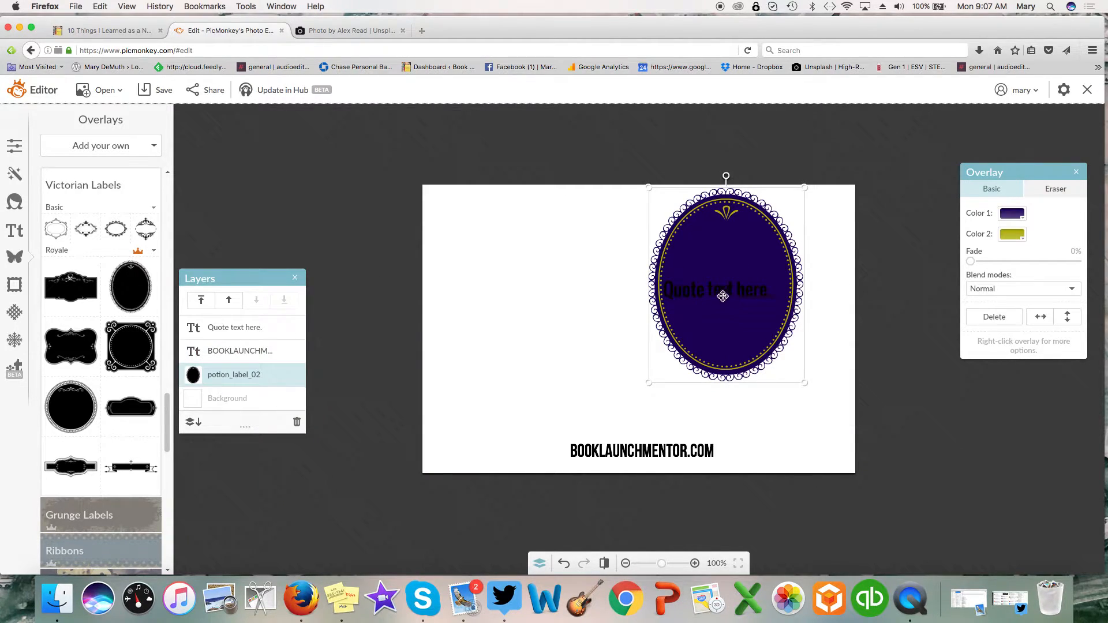
{"action": "left_click", "coordinate": [565, 298]}
- Recolor the quote text to white ffffff, then change it to green 49d900
{"action": "double_click", "coordinate": [694, 294]}
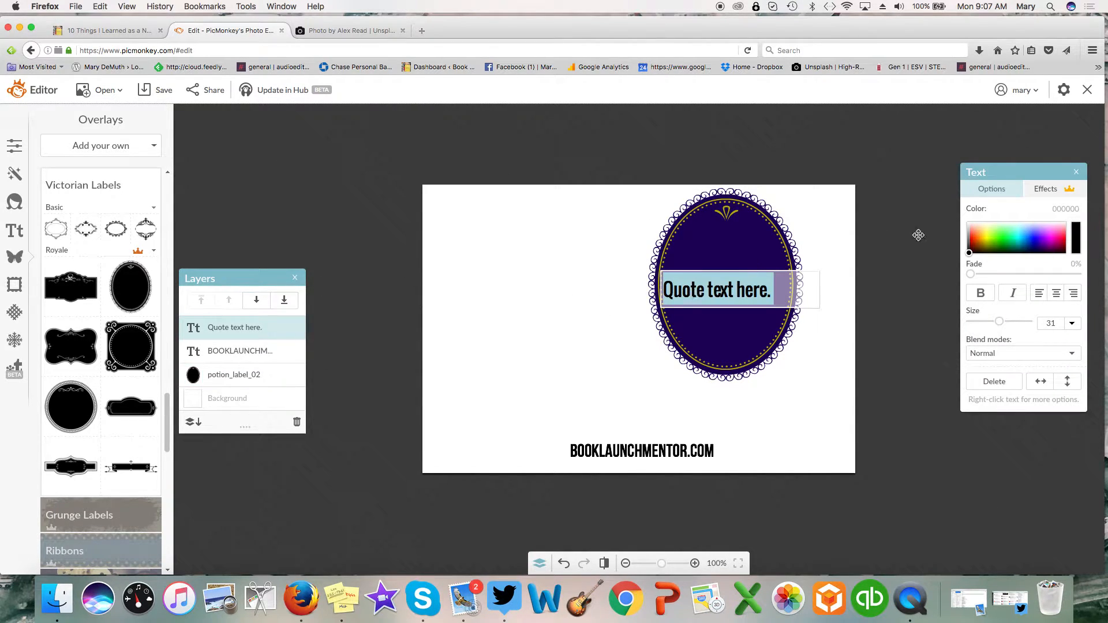
{"action": "left_click_drag", "start_coordinate": [970, 242], "coordinate": [969, 224]}
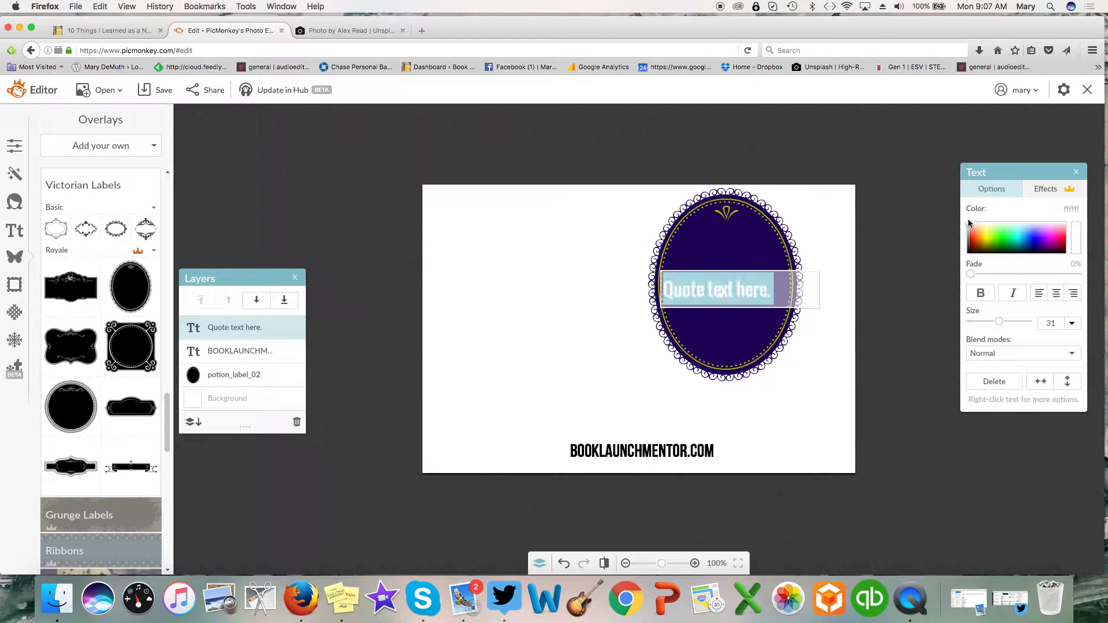
{"action": "left_click", "coordinate": [595, 304]}
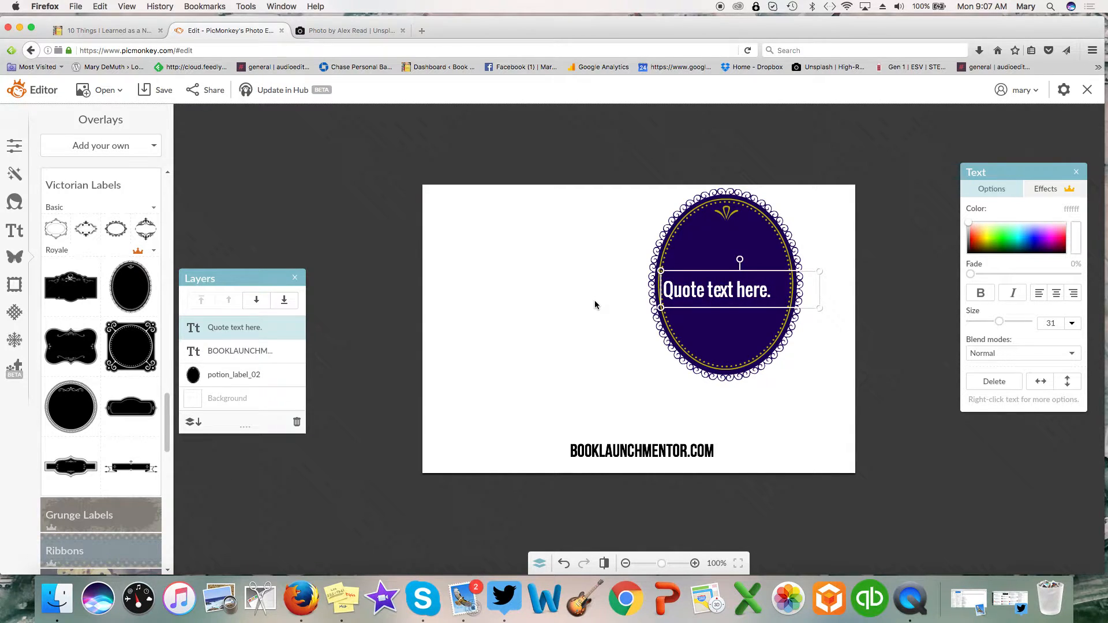
{"action": "mouse_move", "coordinate": [972, 224]}
{"action": "left_mouse_down"}
{"action": "mouse_move", "coordinate": [978, 243]}
{"action": "mouse_move", "coordinate": [997, 240]}
{"action": "left_mouse_up"}
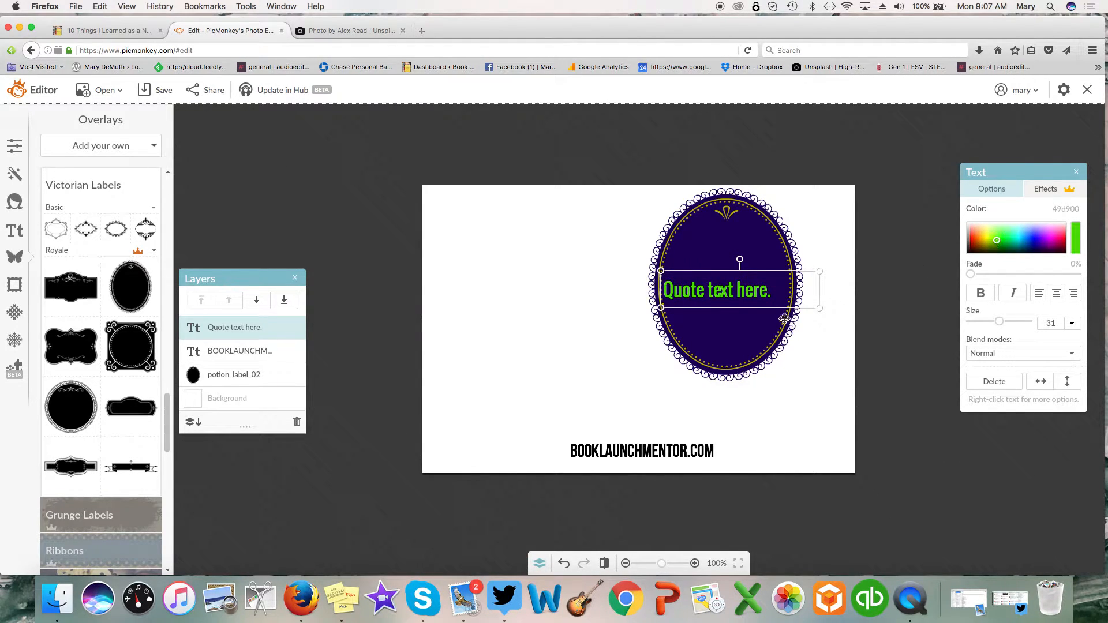
- Delete the purple oval label behind the quote text
{"action": "left_click", "coordinate": [713, 232]}
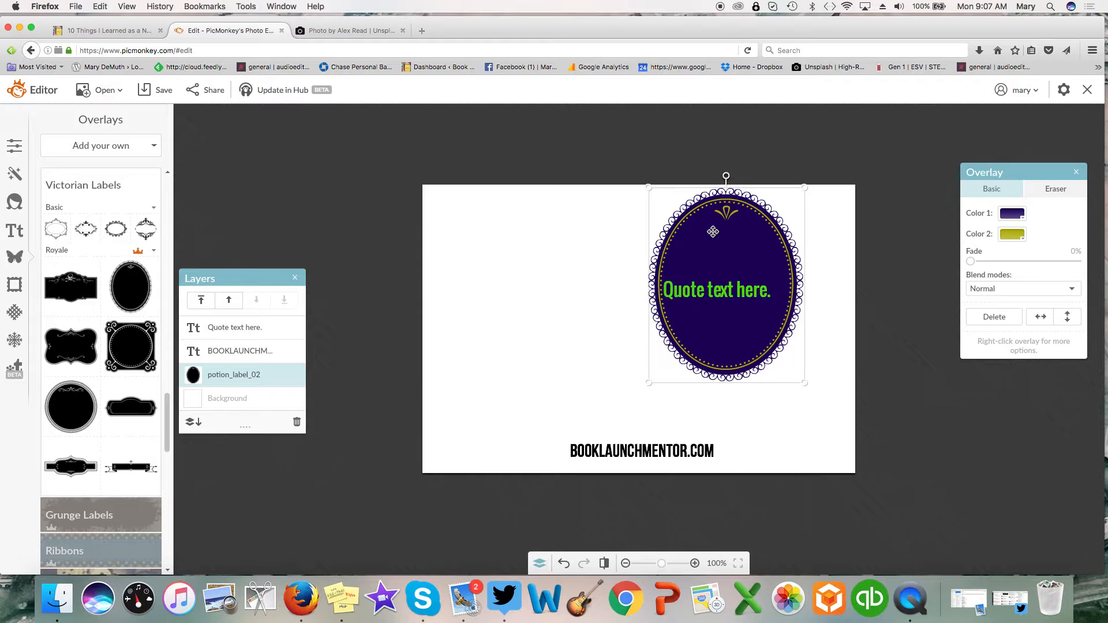
{"action": "key", "text": "Delete"}
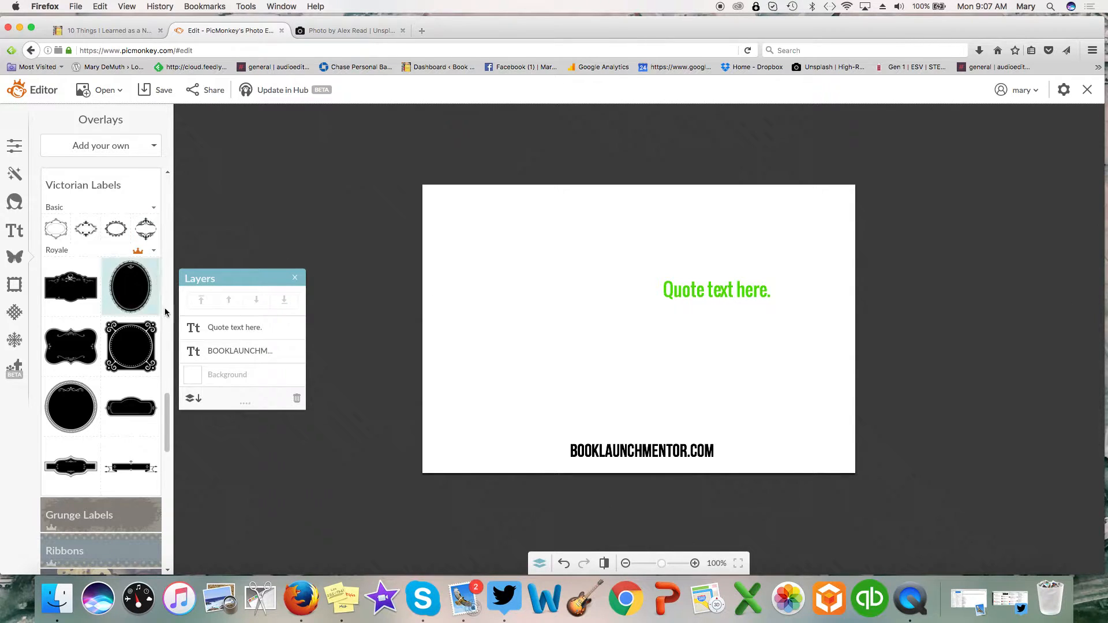
- Add the downloaded open-book JPEG from the computer's desktop as a custom overlay
{"action": "left_click_drag", "start_coordinate": [170, 416], "coordinate": [187, 182]}
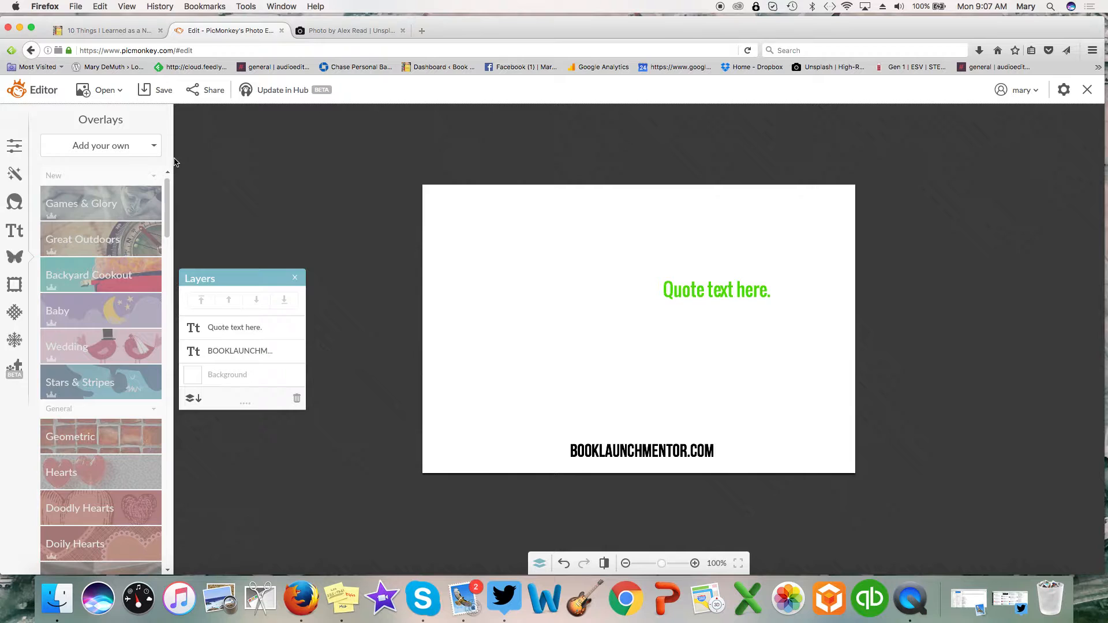
{"action": "left_click", "coordinate": [85, 147]}
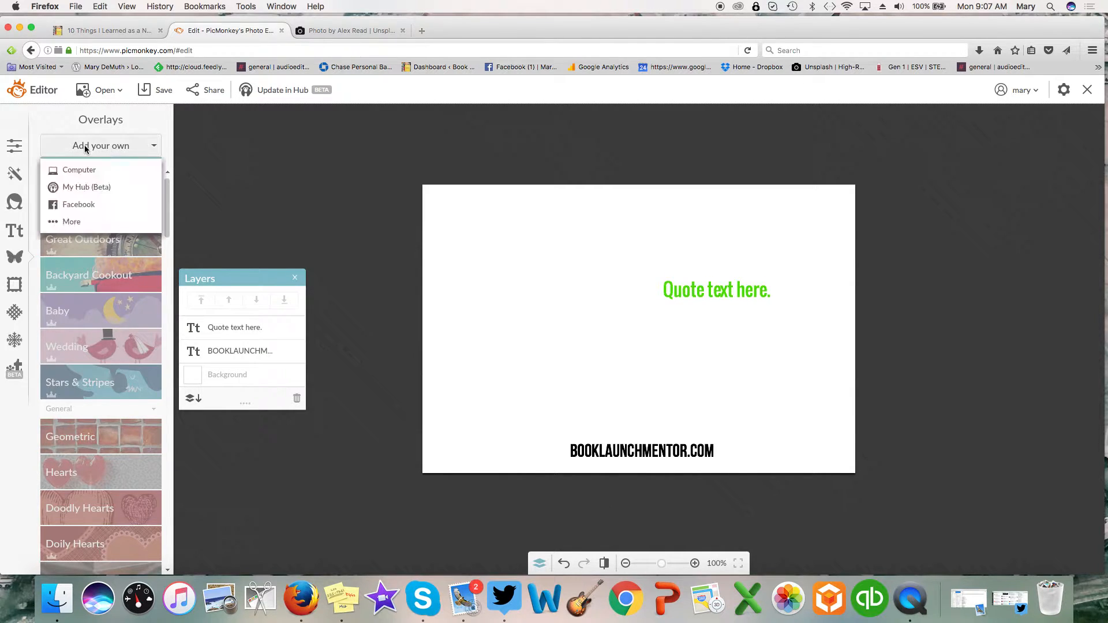
{"action": "left_click", "coordinate": [68, 170]}
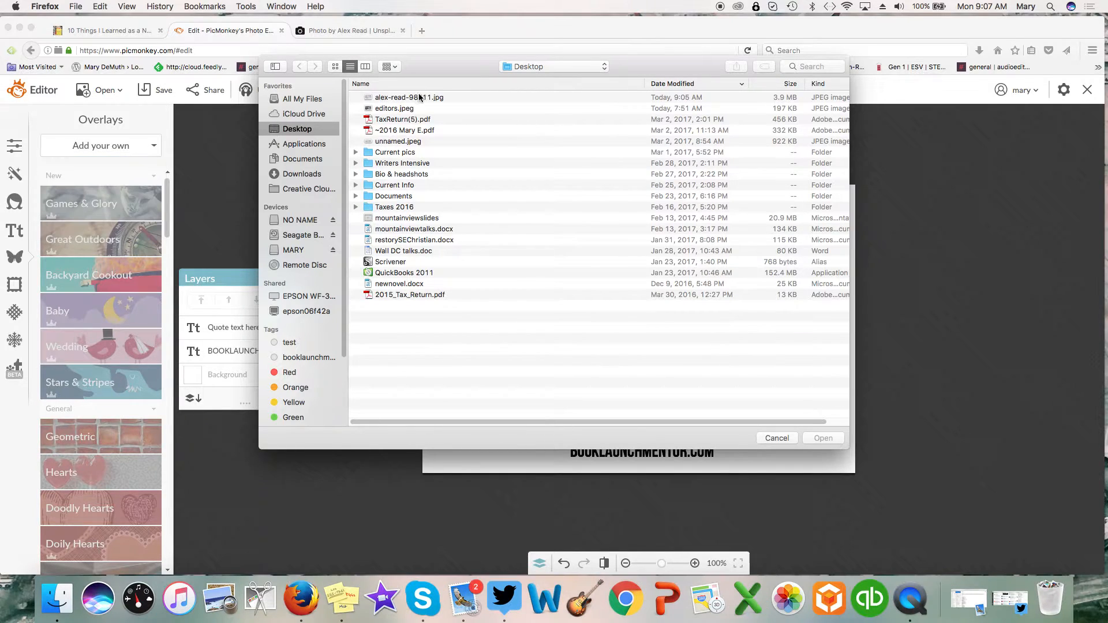
{"action": "left_click", "coordinate": [154, 149]}
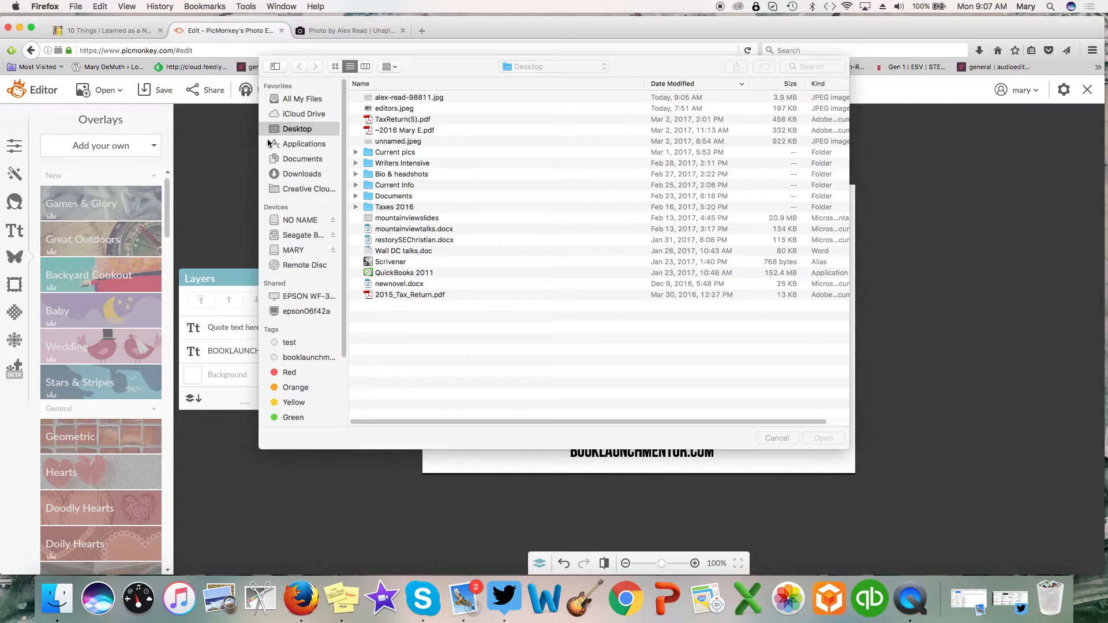
{"action": "left_click", "coordinate": [417, 100]}
{"action": "left_click", "coordinate": [414, 98]}
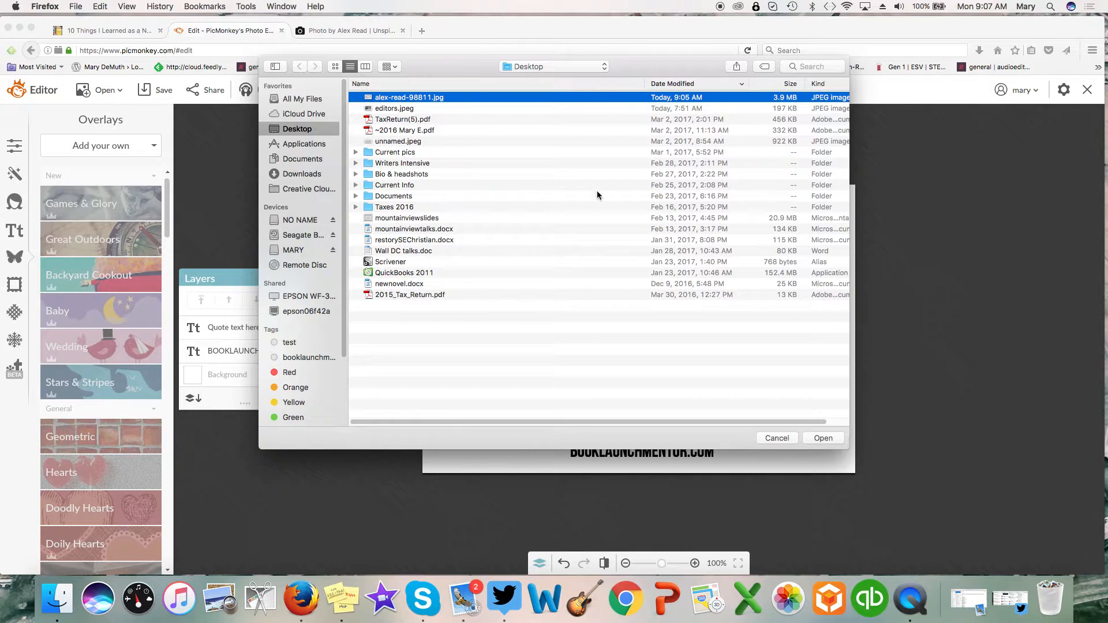
{"action": "left_click", "coordinate": [816, 439]}
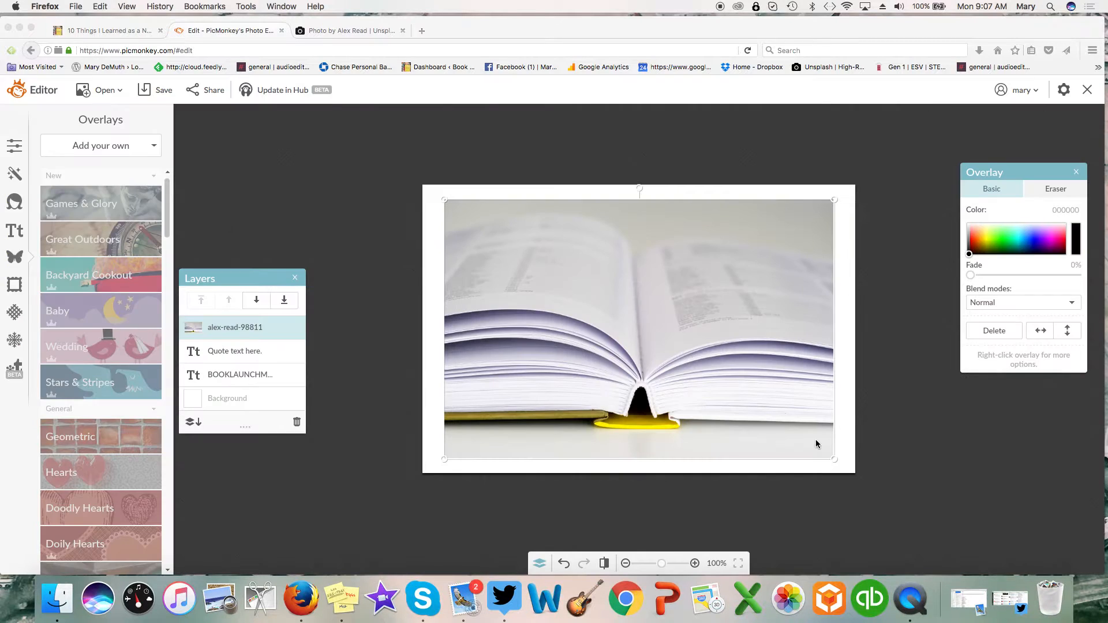
- Send the book photo to the back, behind both texts, and enlarge it to cover the whole white canvas
{"action": "right_click", "coordinate": [635, 305]}
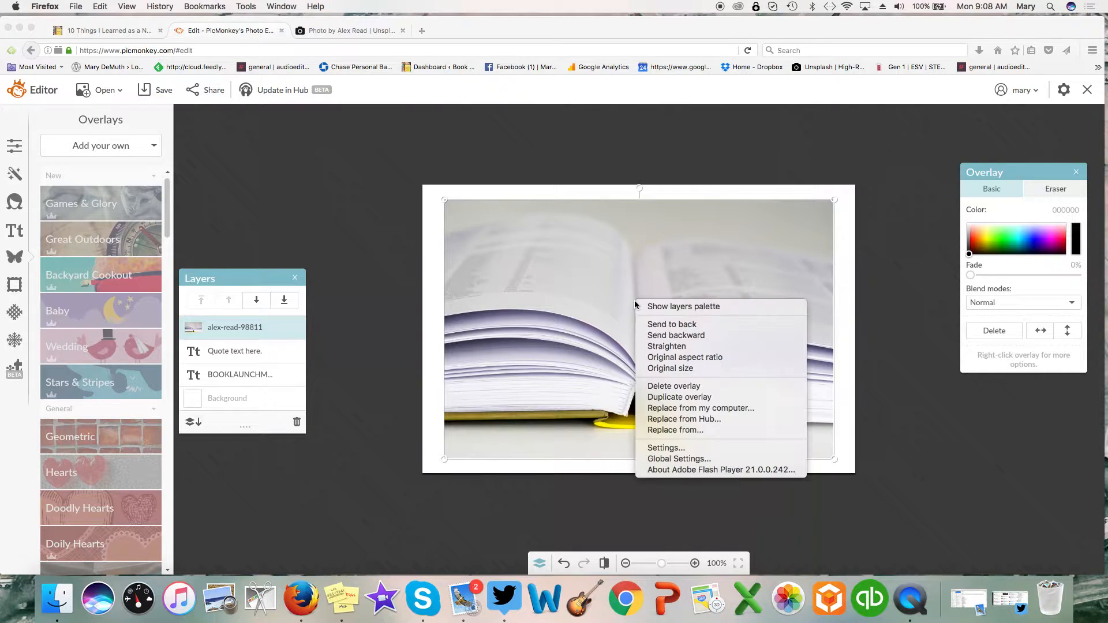
{"action": "left_click", "coordinate": [691, 323]}
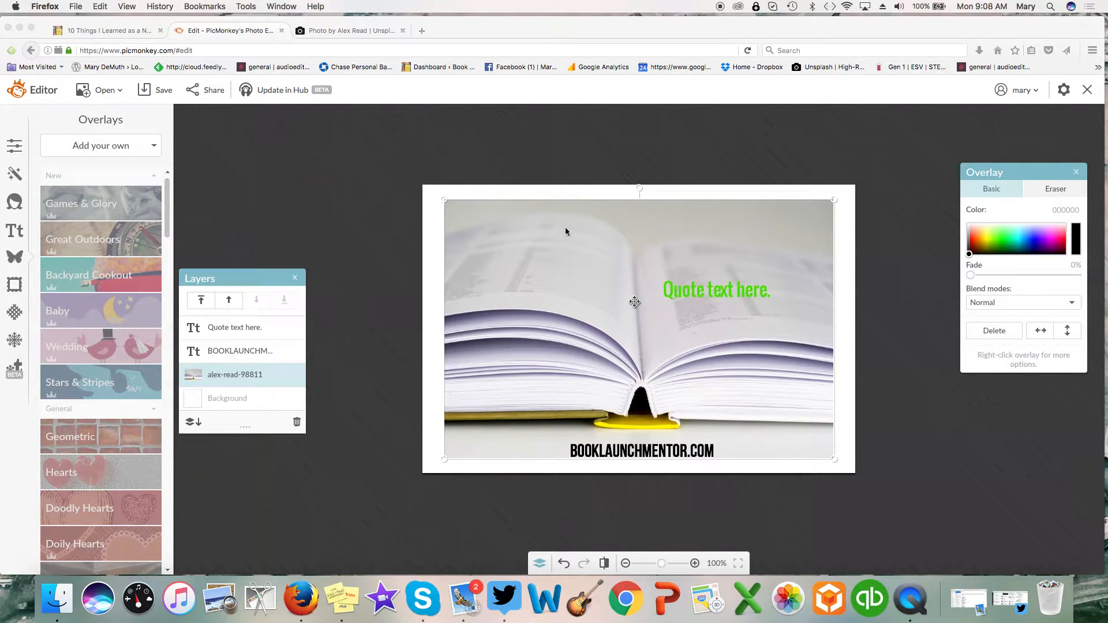
{"action": "left_click", "coordinate": [444, 199]}
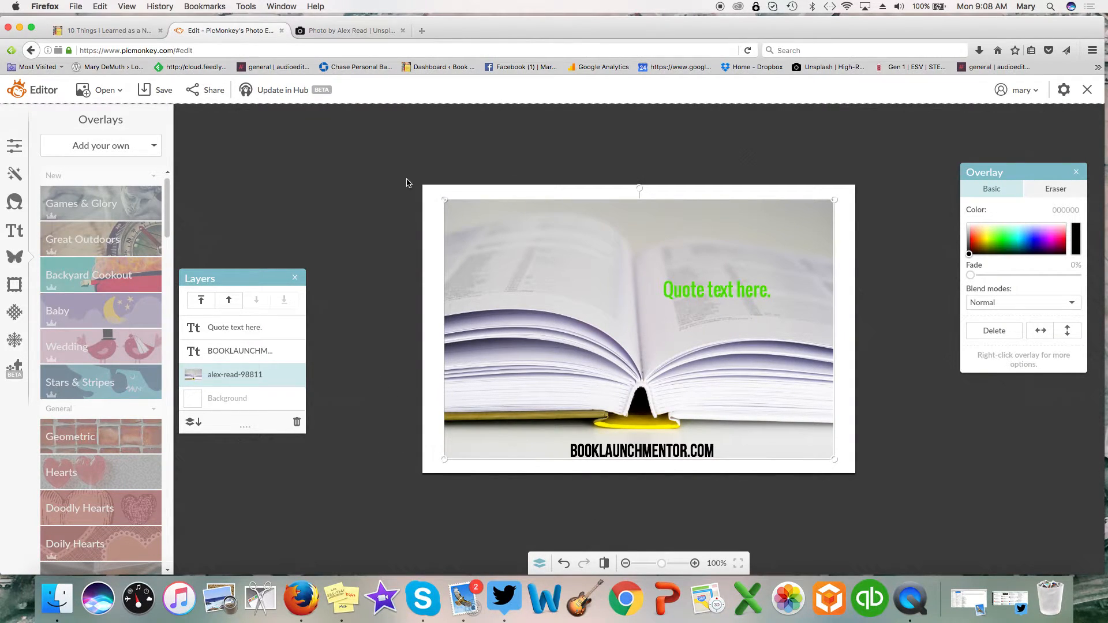
{"action": "left_click_drag", "start_coordinate": [444, 200], "coordinate": [408, 175]}
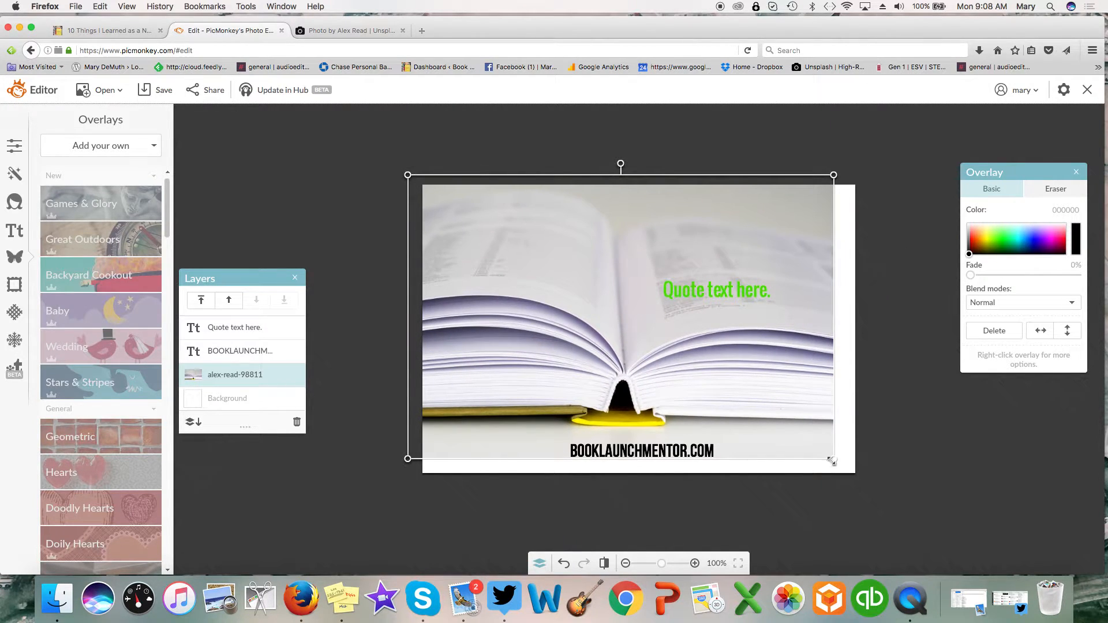
{"action": "left_click_drag", "start_coordinate": [834, 460], "coordinate": [933, 525]}
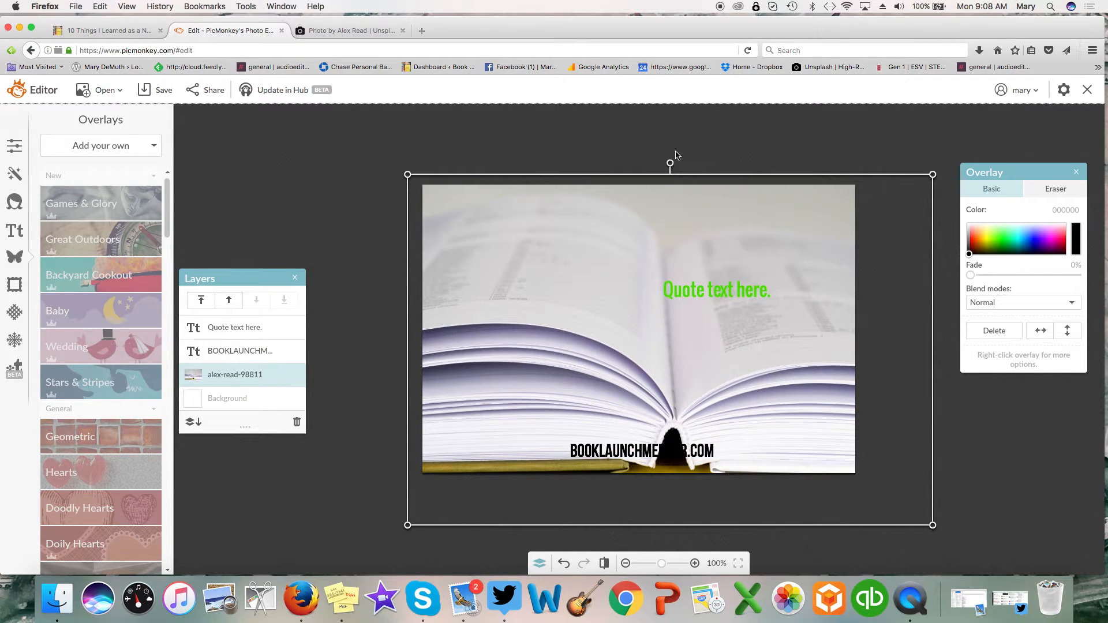
- Tilt the book photo counterclockwise, then straighten it and shift it up so the yellow spine sits above the website address
{"action": "left_click_drag", "start_coordinate": [671, 163], "coordinate": [567, 209]}
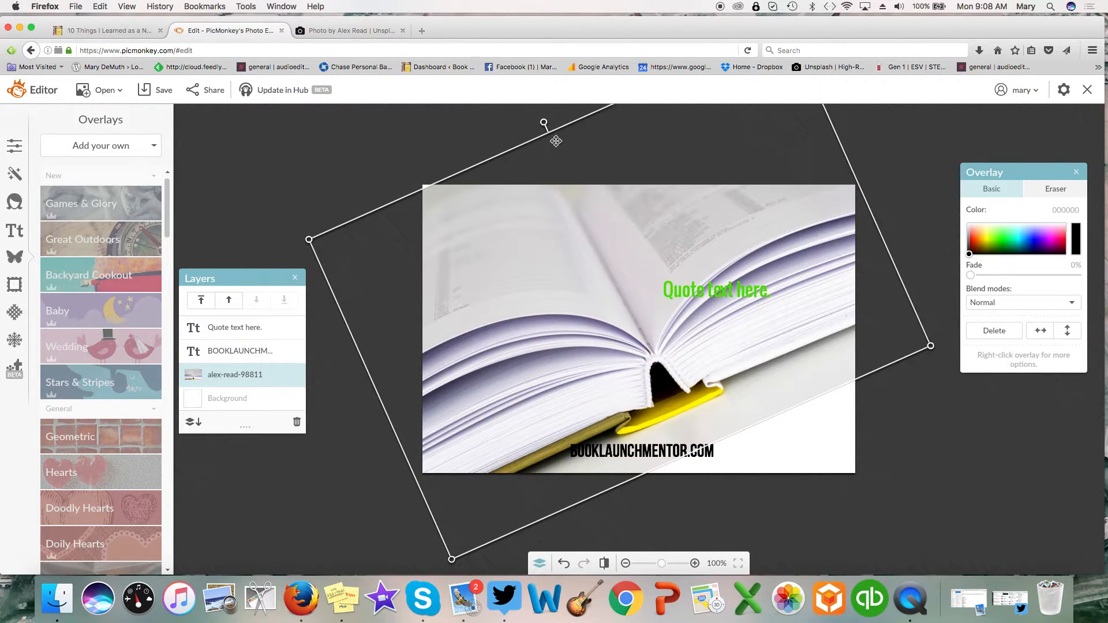
{"action": "left_click_drag", "start_coordinate": [545, 122], "coordinate": [619, 156]}
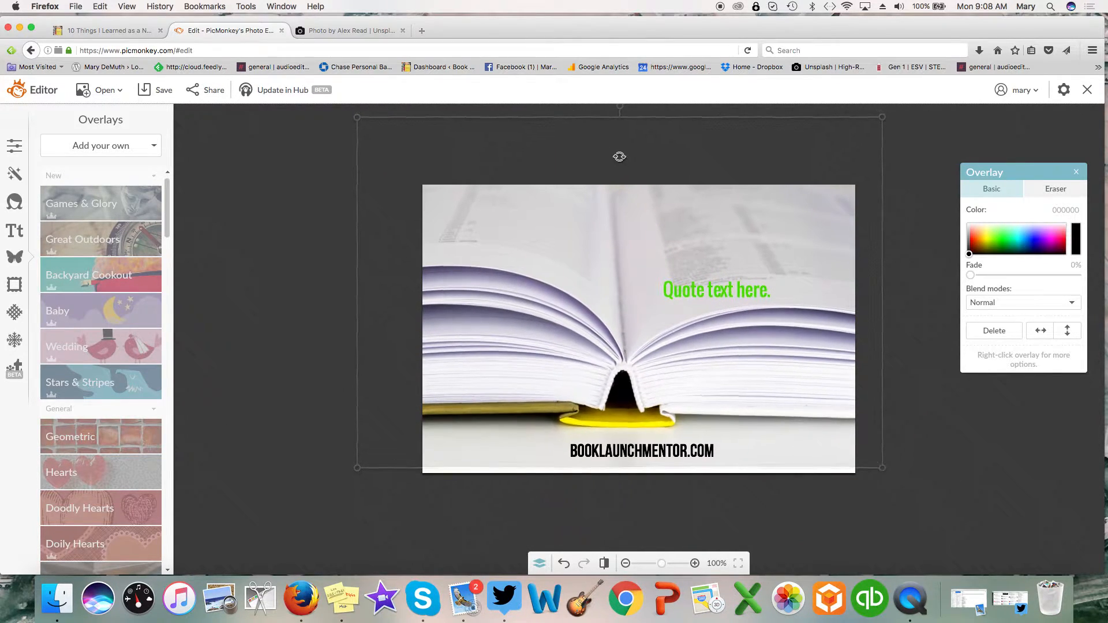
- Nudge the book photo slightly down and to the right so the yellow spine sits just above the website address
{"action": "mouse_move", "coordinate": [647, 266]}
{"action": "left_mouse_down"}
{"action": "mouse_move", "coordinate": [648, 314]}
{"action": "mouse_move", "coordinate": [653, 278]}
{"action": "left_mouse_up"}
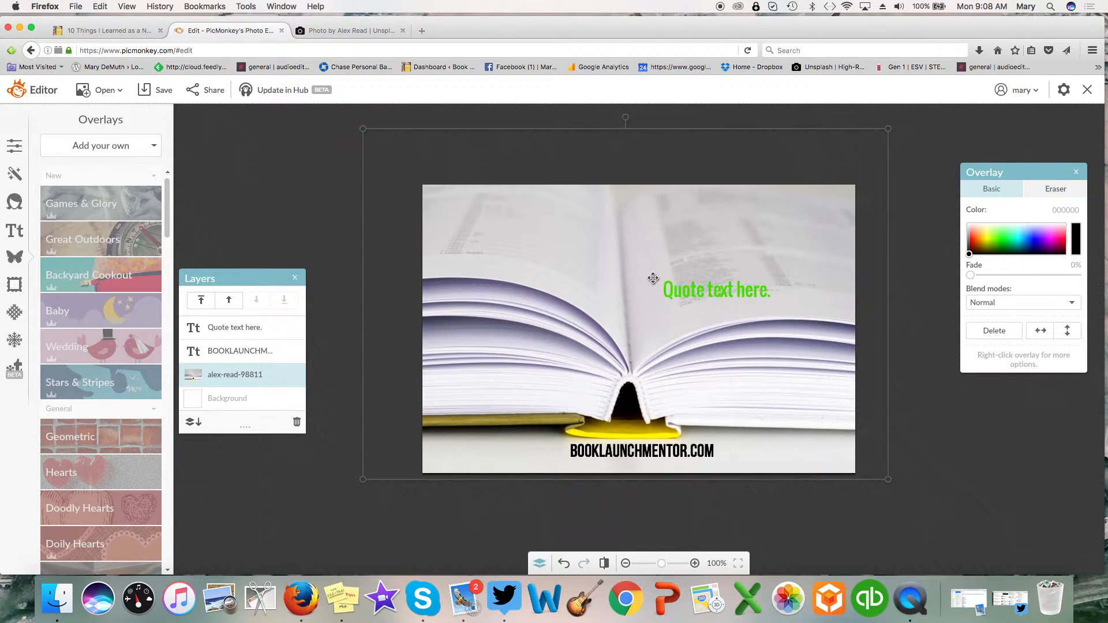
{"action": "left_click", "coordinate": [941, 442]}
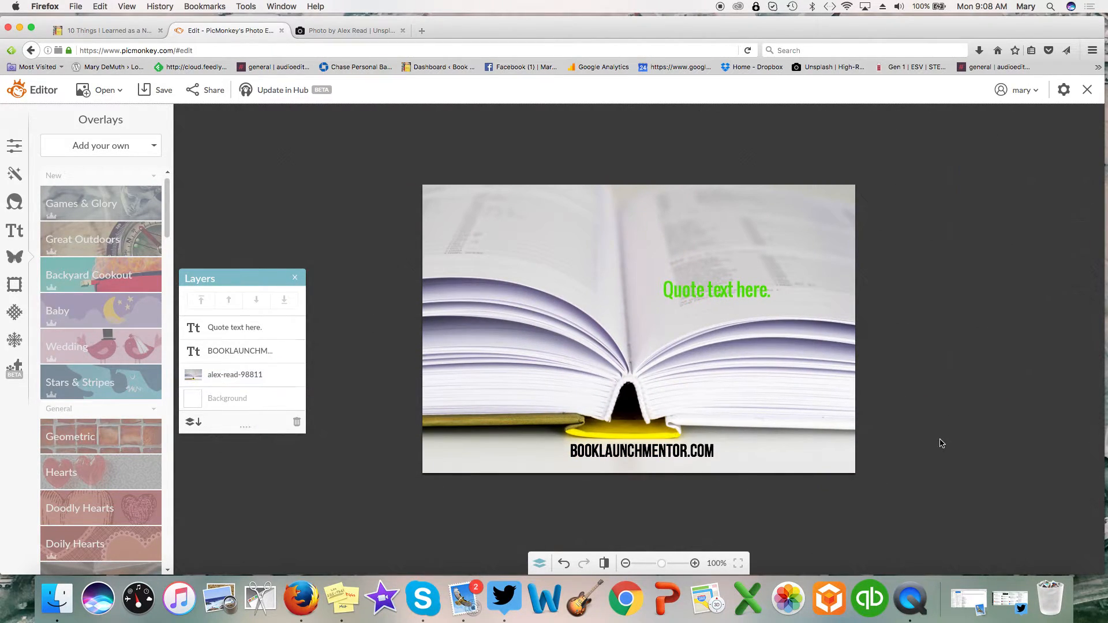
{"action": "left_click", "coordinate": [640, 299]}
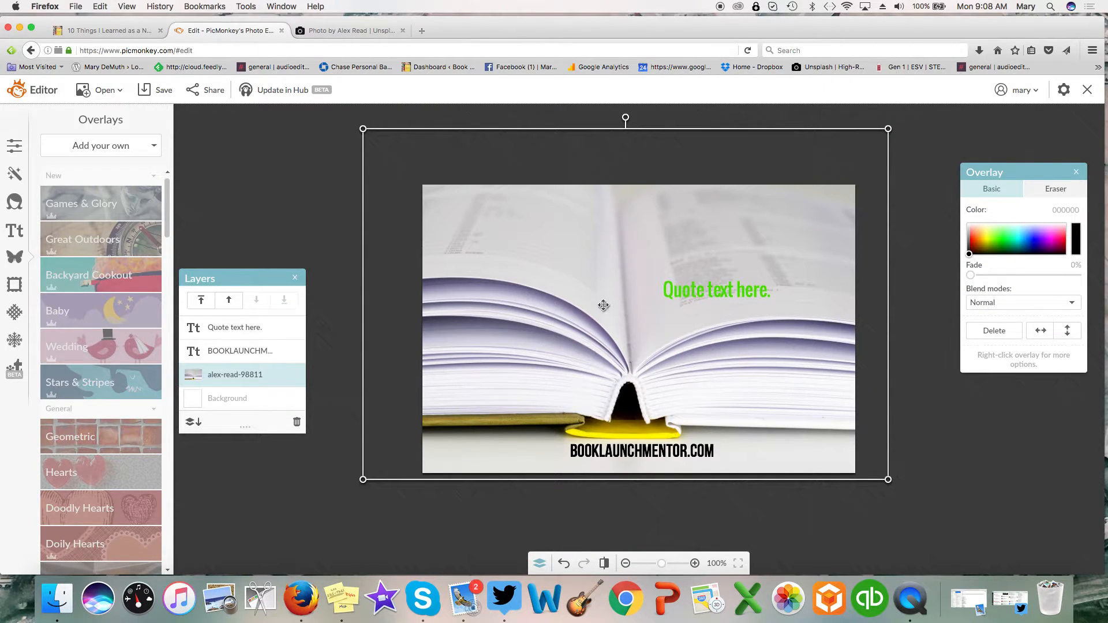
{"action": "left_click", "coordinate": [976, 447]}
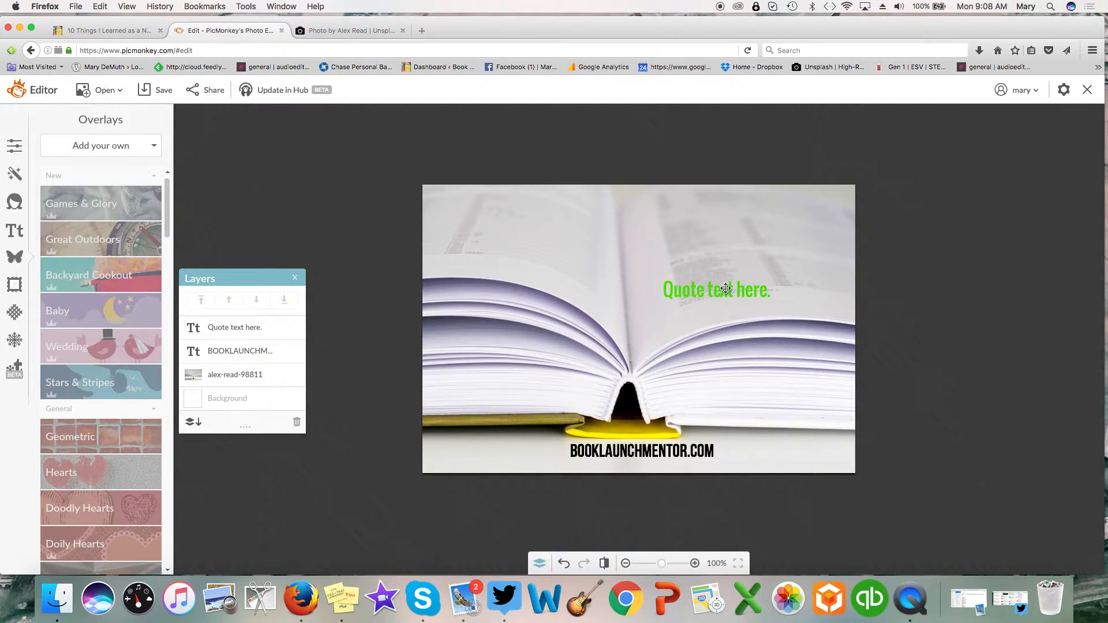
- Replace the placeholder quote with "Reading is awesome." and enlarge the text to size 84 so it spans the canvas width
{"action": "left_click", "coordinate": [702, 289]}
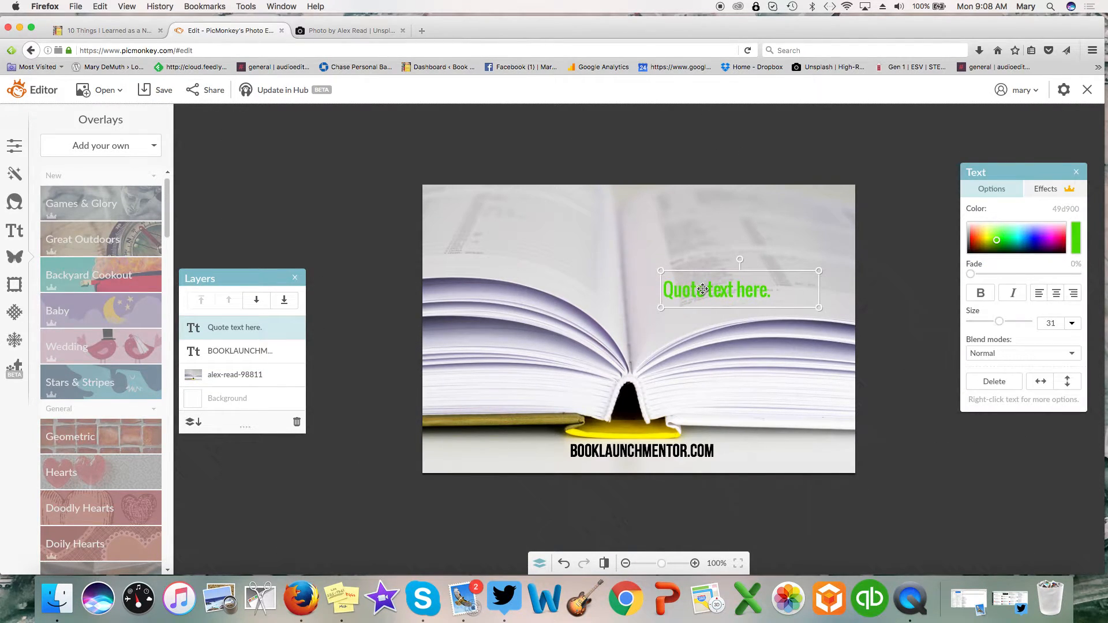
{"action": "double_click", "coordinate": [775, 291]}
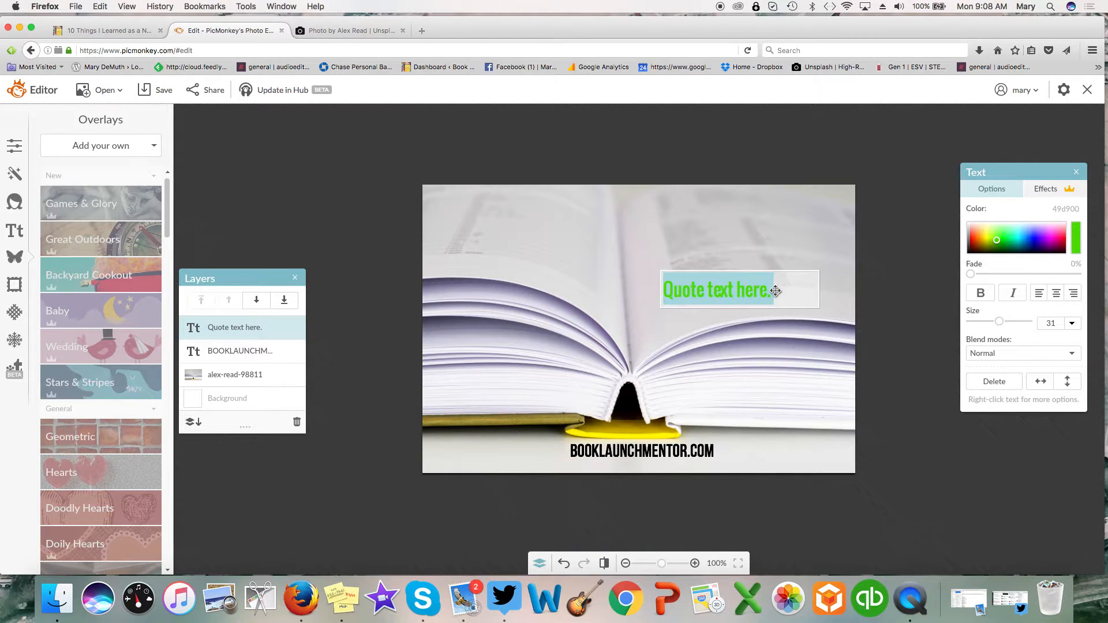
{"action": "type", "text": "Reading is "}
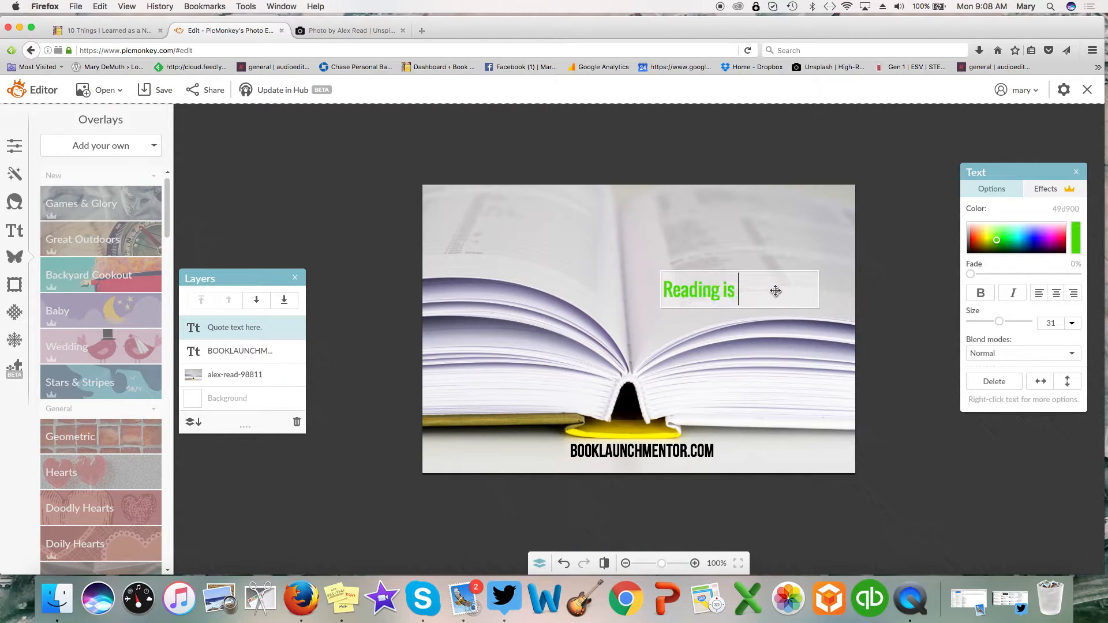
{"action": "type", "text": "awesome."}
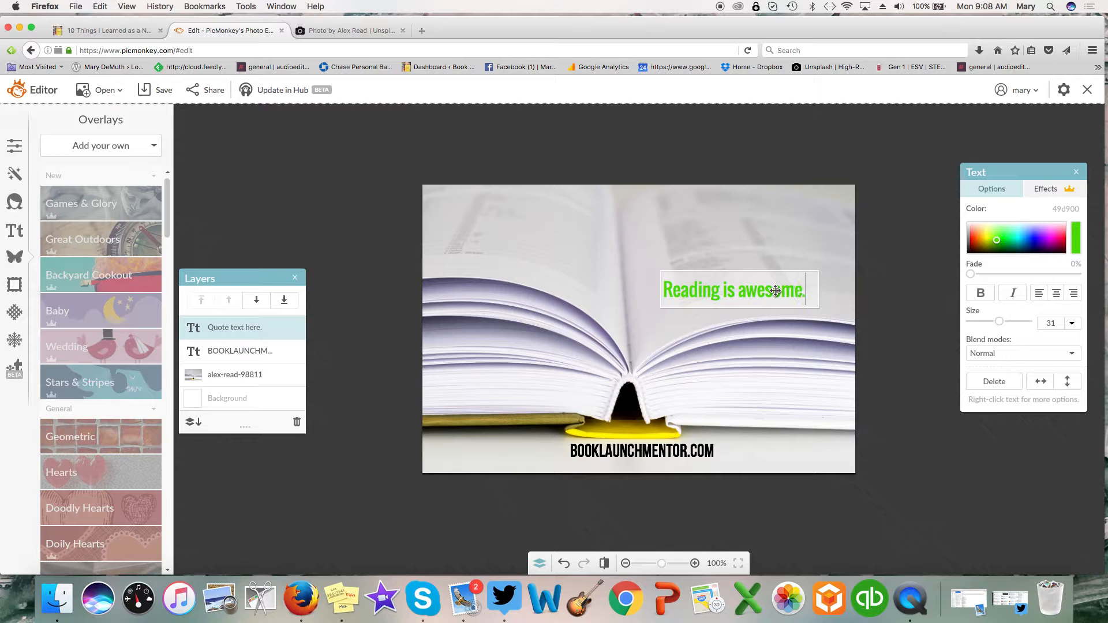
{"action": "left_click", "coordinate": [660, 341]}
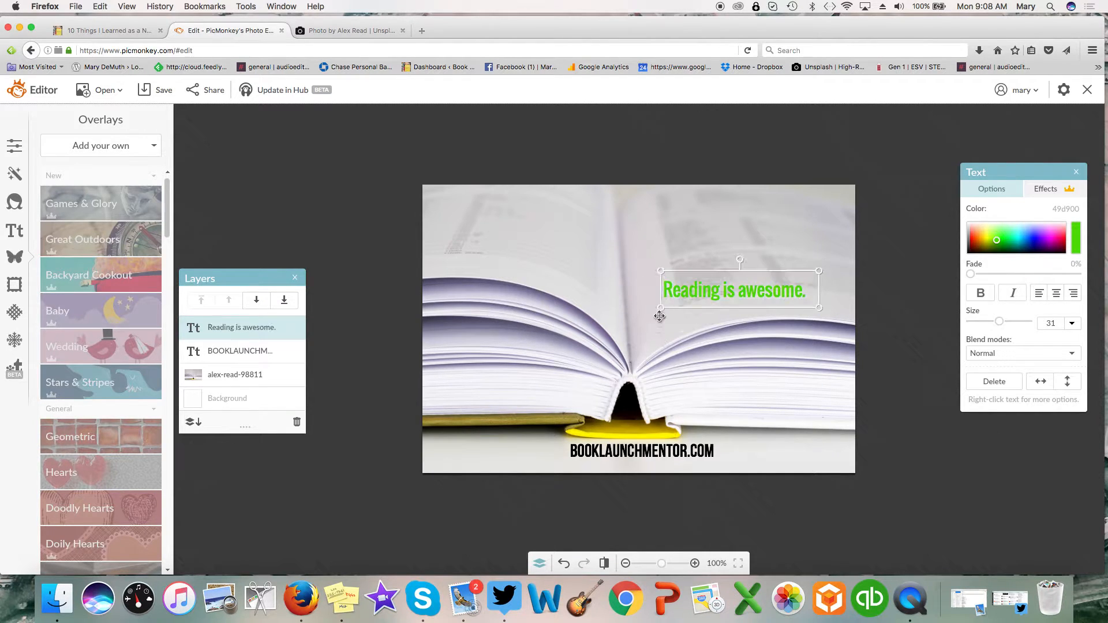
{"action": "left_click_drag", "start_coordinate": [660, 269], "coordinate": [443, 206]}
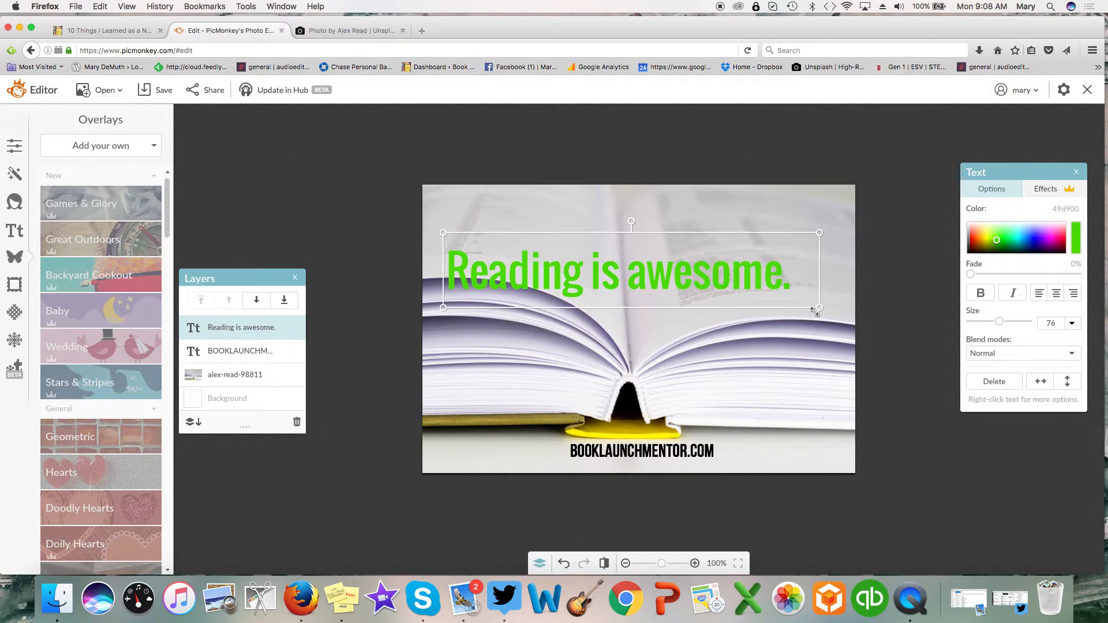
{"action": "left_click_drag", "start_coordinate": [820, 307], "coordinate": [863, 316]}
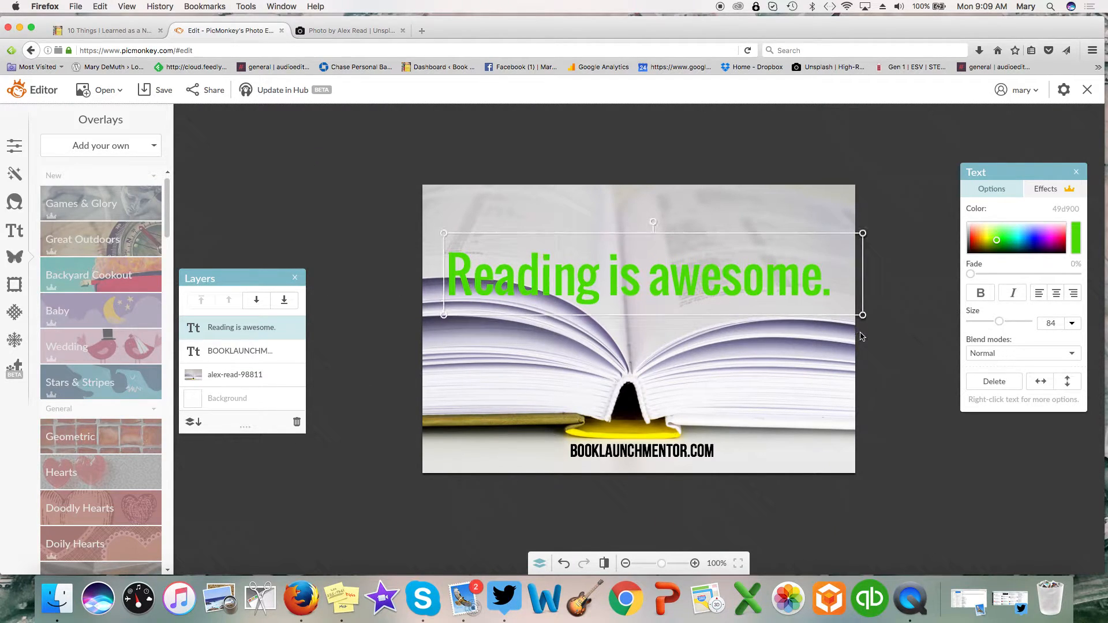
- Recolor the quote text dark red (b4001a) and move it up onto the blurred pages above the book's page curves
{"action": "left_click", "coordinate": [974, 245]}
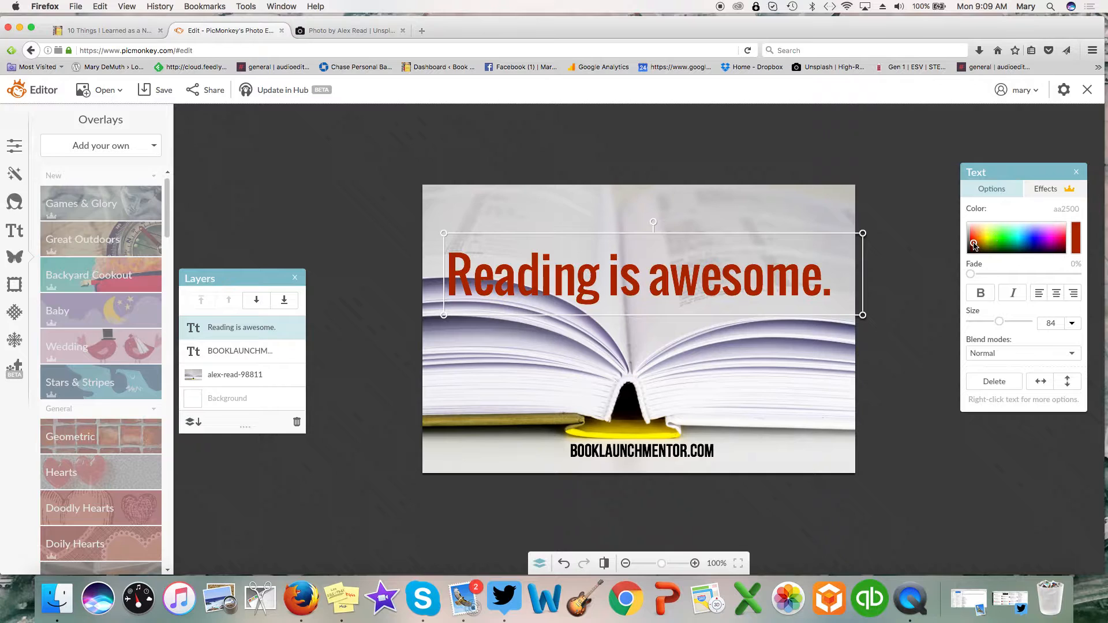
{"action": "left_click", "coordinate": [1059, 243]}
{"action": "left_click", "coordinate": [1063, 239]}
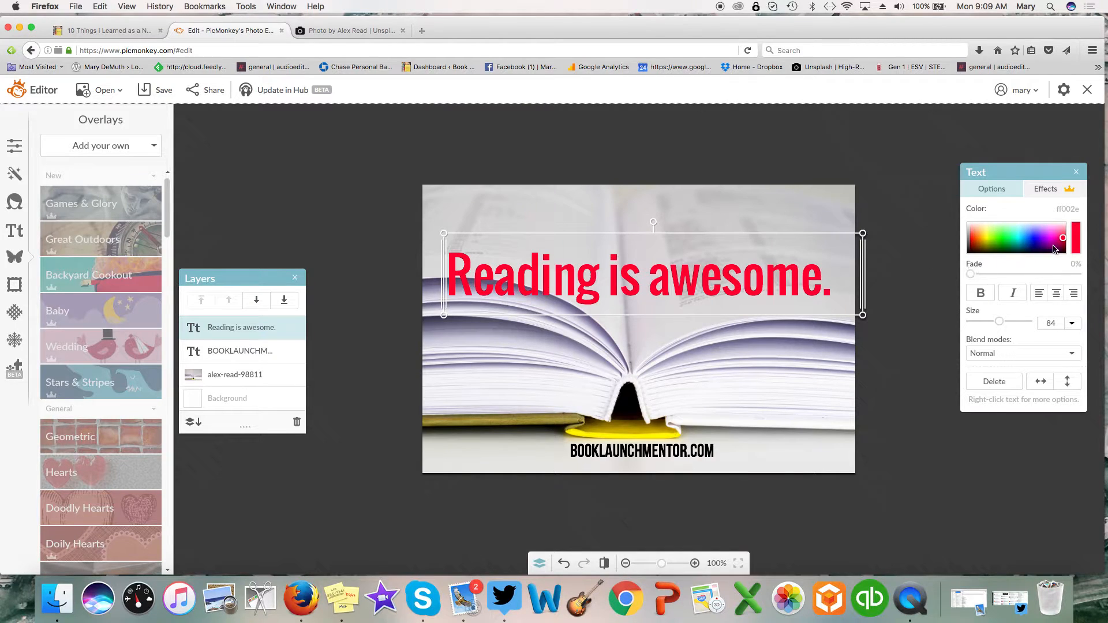
{"action": "left_click", "coordinate": [1064, 243]}
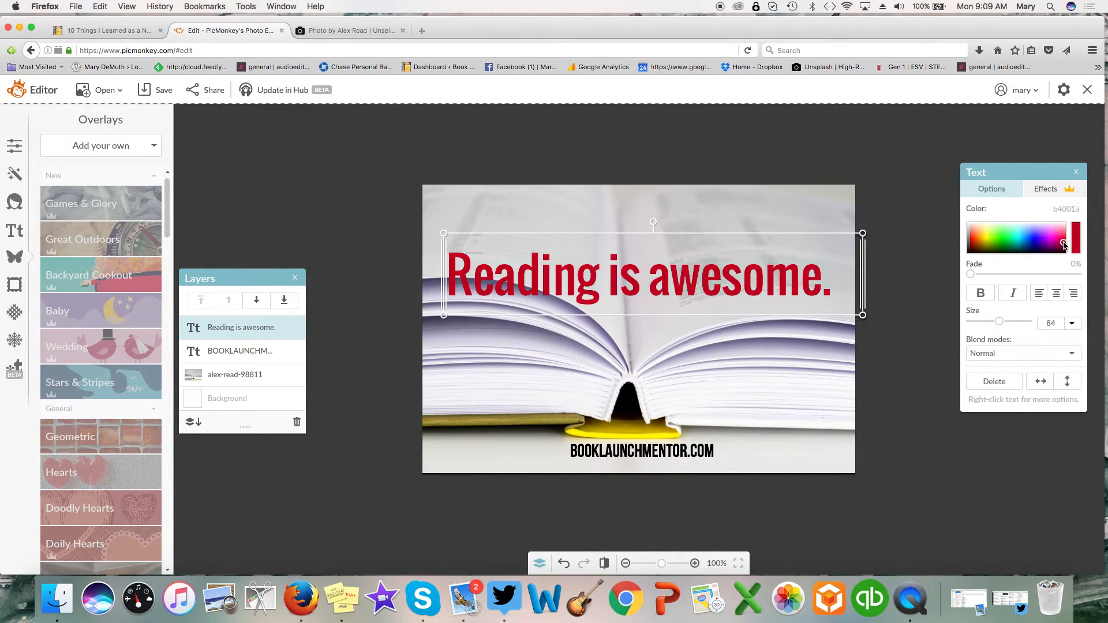
{"action": "left_click_drag", "start_coordinate": [711, 285], "coordinate": [714, 246]}
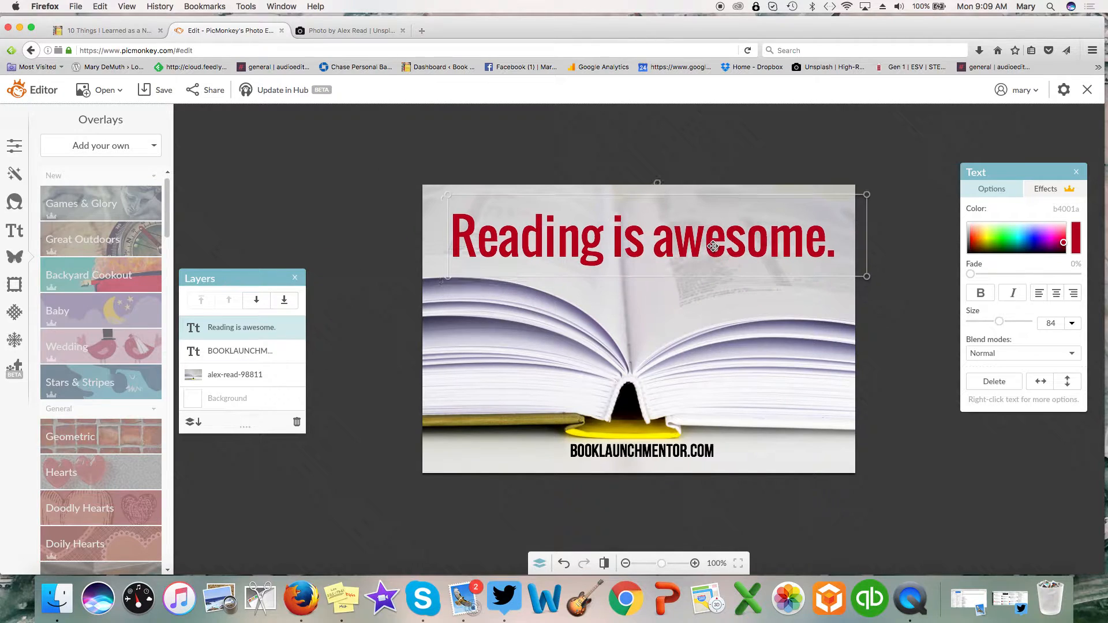
- Move the BOOKLAUNCHMENTOR.COM text slightly down, clear of the yellow spine, and recolor it dark blue
{"action": "left_click", "coordinate": [662, 451]}
{"action": "left_click_drag", "start_coordinate": [661, 451], "coordinate": [661, 461]}
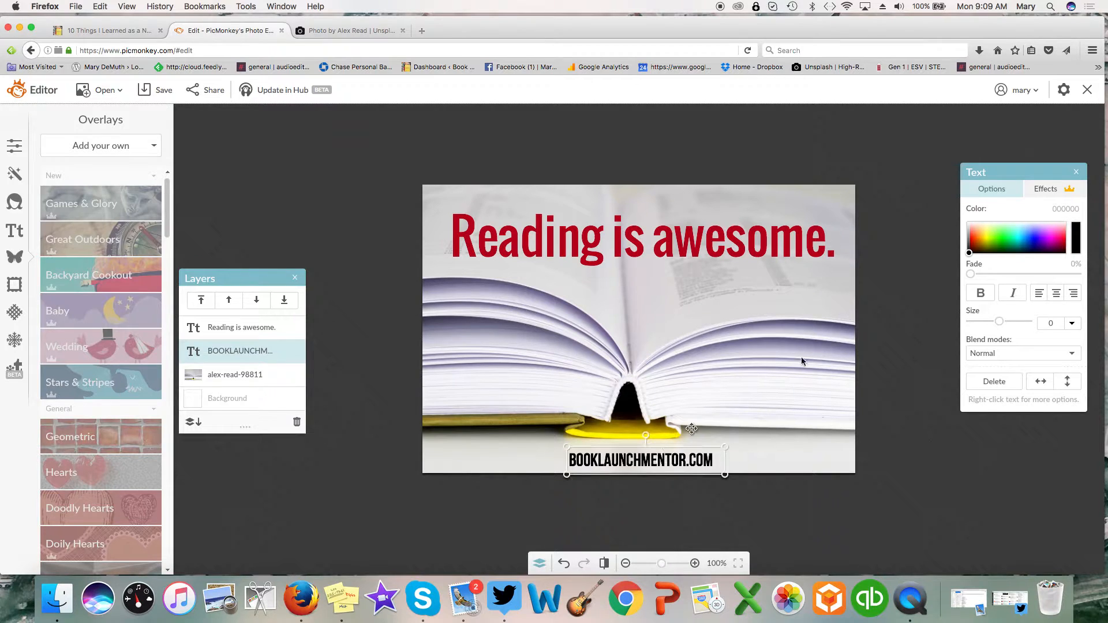
{"action": "left_click", "coordinate": [1024, 245]}
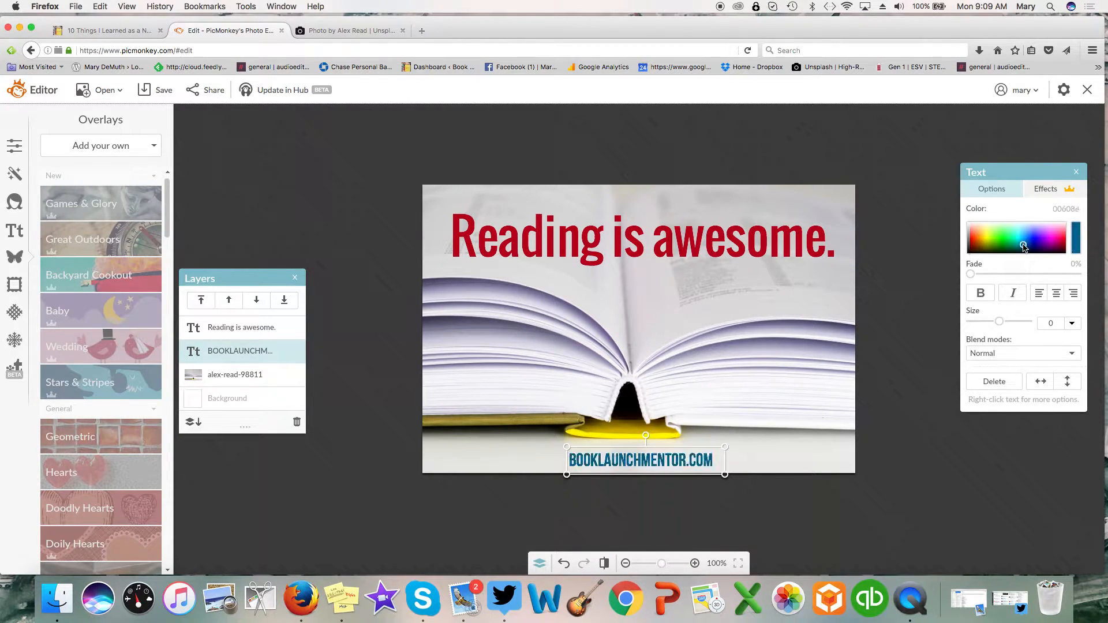
{"action": "left_click", "coordinate": [898, 459]}
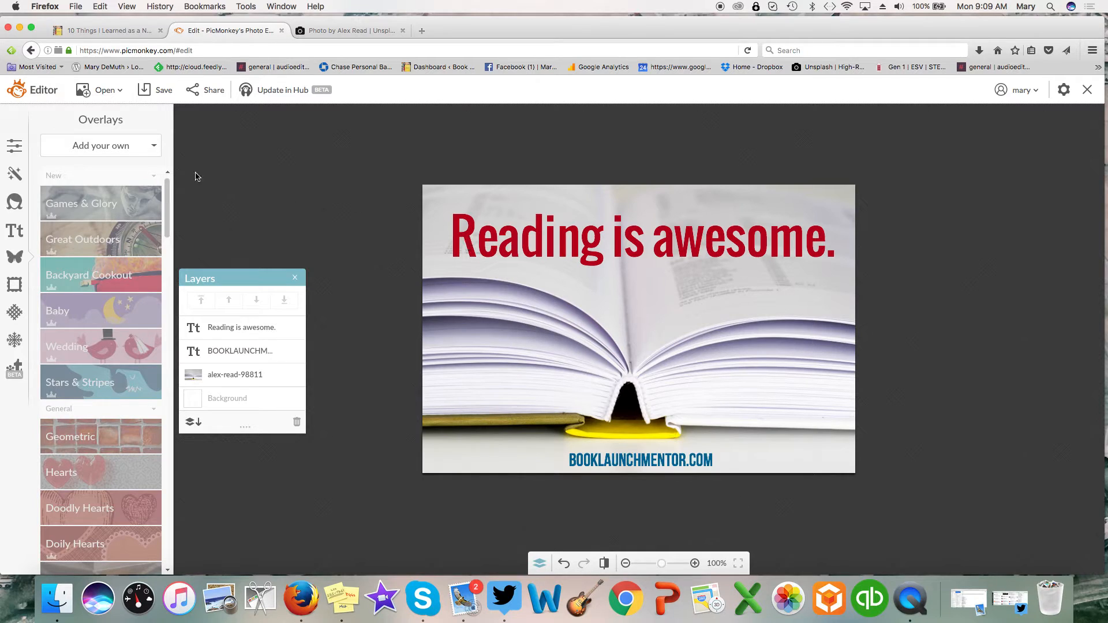
- Try a full-height 500 x 500 crop around the middle of the graphic
{"action": "left_click", "coordinate": [12, 147]}
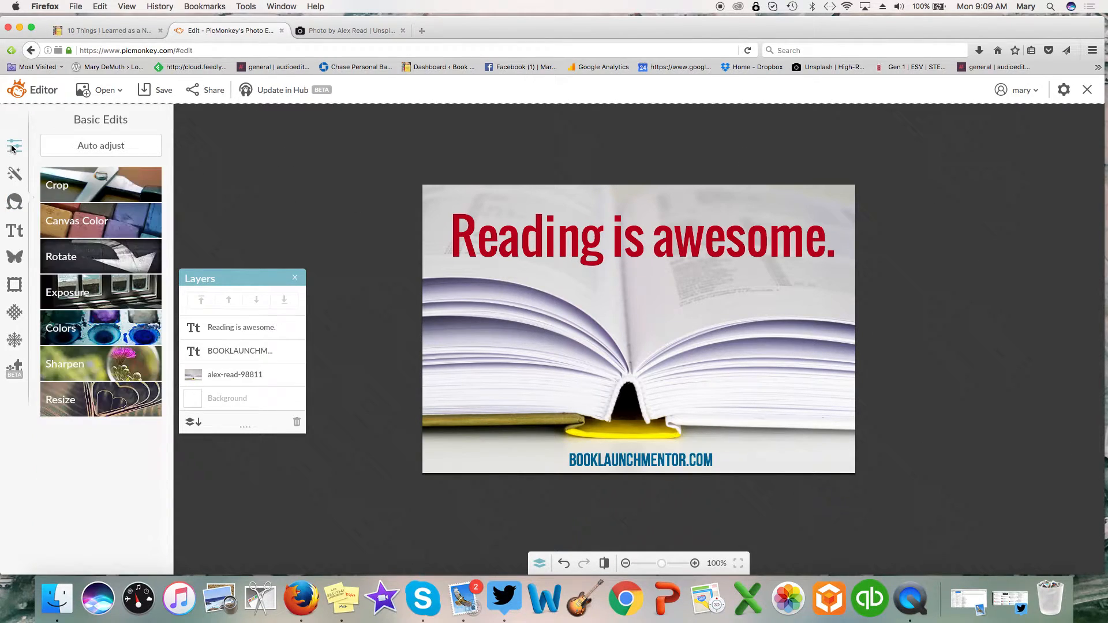
{"action": "left_click", "coordinate": [97, 184]}
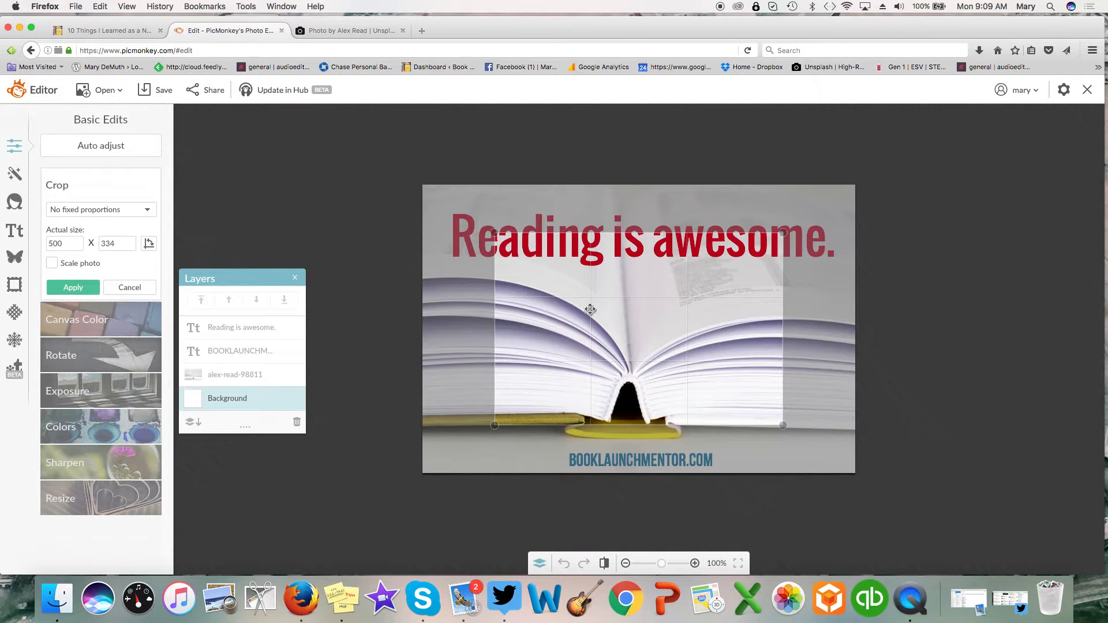
{"action": "left_click_drag", "start_coordinate": [600, 310], "coordinate": [603, 242]}
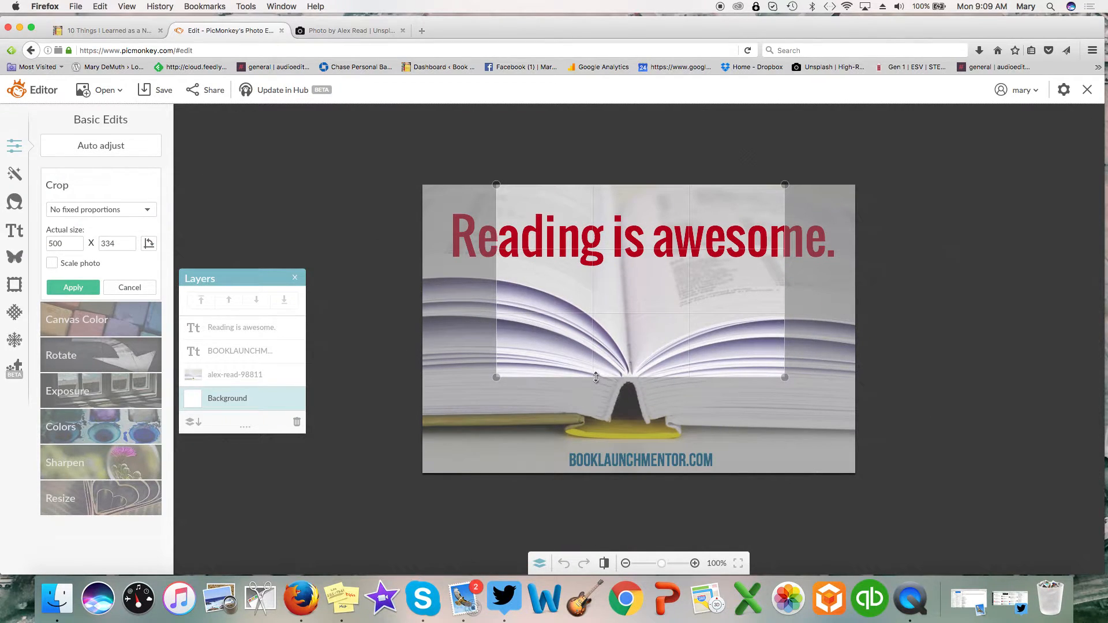
{"action": "left_click_drag", "start_coordinate": [596, 377], "coordinate": [589, 507]}
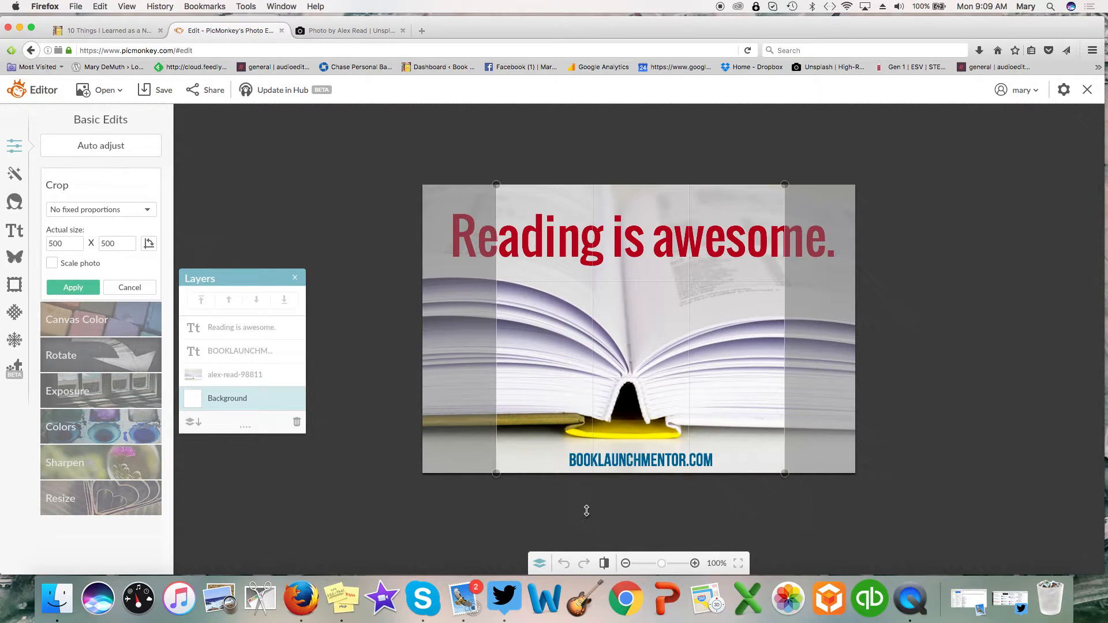
{"action": "left_click", "coordinate": [127, 287]}
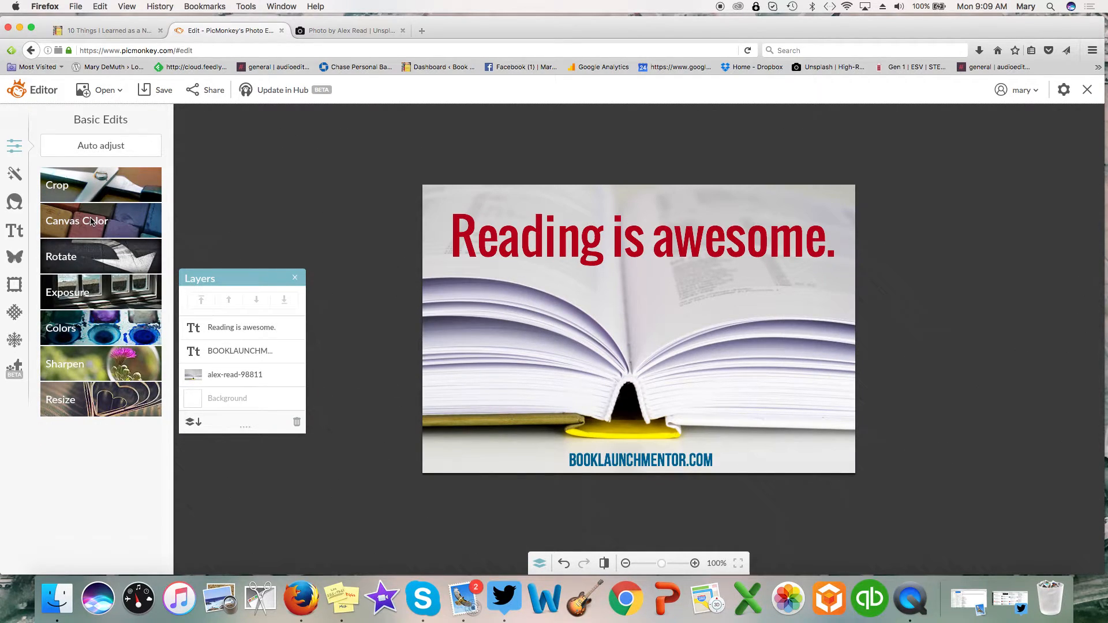
- Try the transparent canvas option for the canvas color and discard the change
{"action": "left_click", "coordinate": [91, 222]}
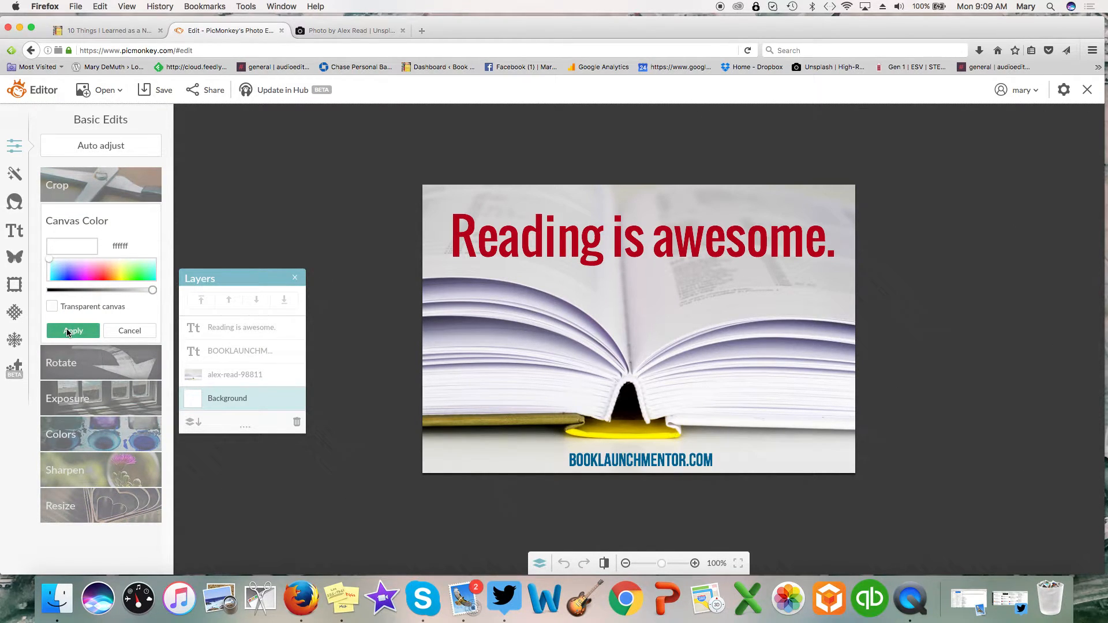
{"action": "left_click", "coordinate": [51, 307]}
{"action": "left_click", "coordinate": [76, 367]}
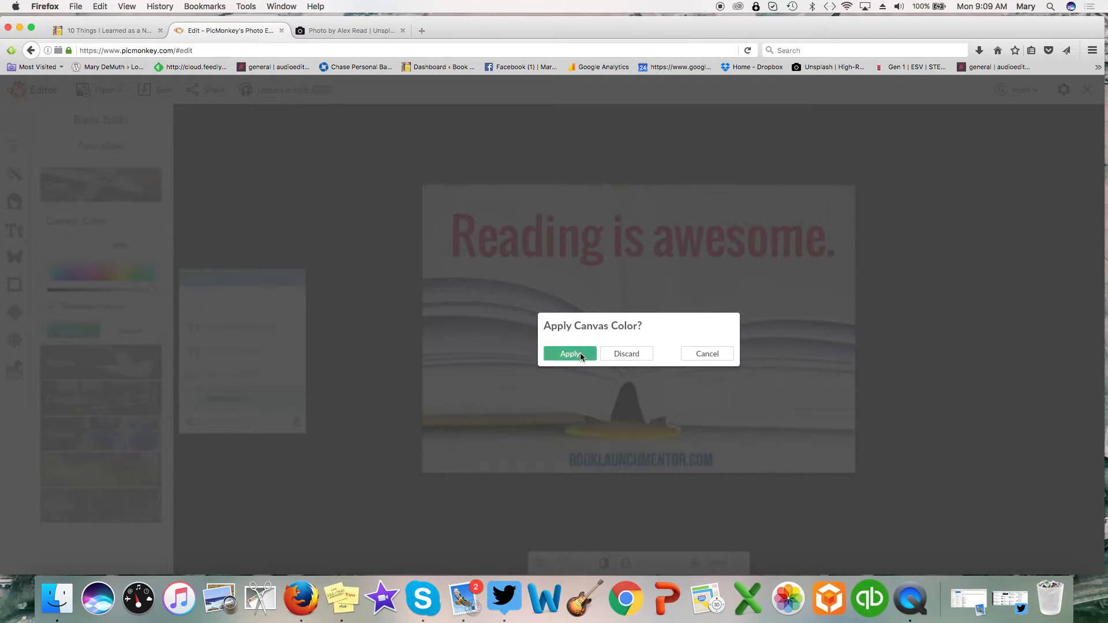
{"action": "left_click", "coordinate": [627, 354]}
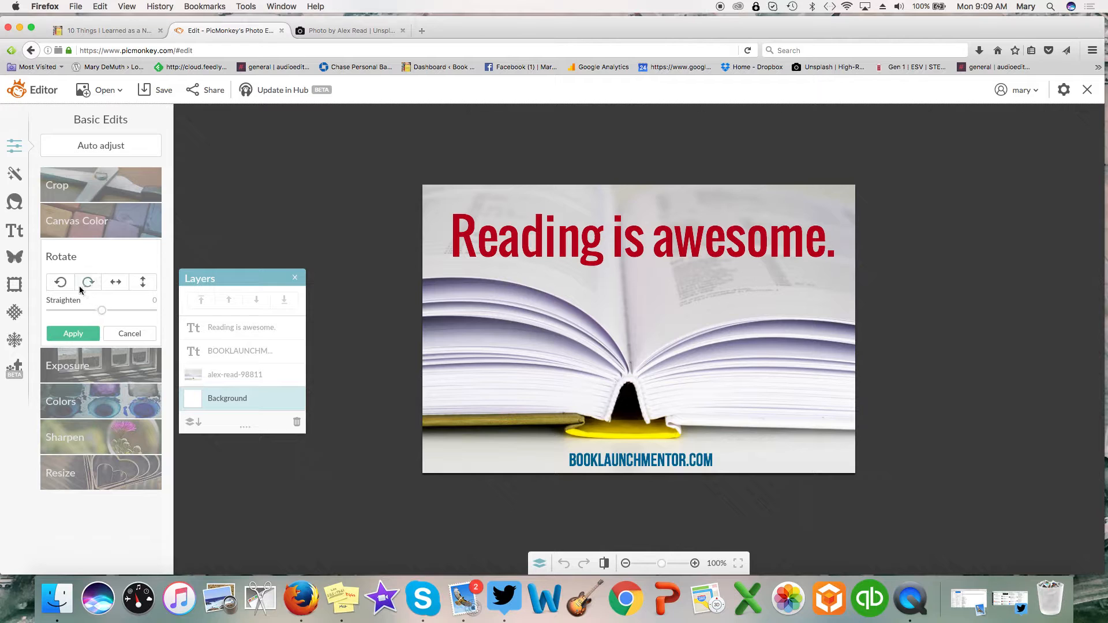
- Try rotating the canvas counterclockwise through four quarter turns
{"action": "left_click", "coordinate": [61, 282]}
{"action": "left_click", "coordinate": [60, 282]}
{"action": "left_click", "coordinate": [60, 281]}
{"action": "left_click", "coordinate": [61, 282]}
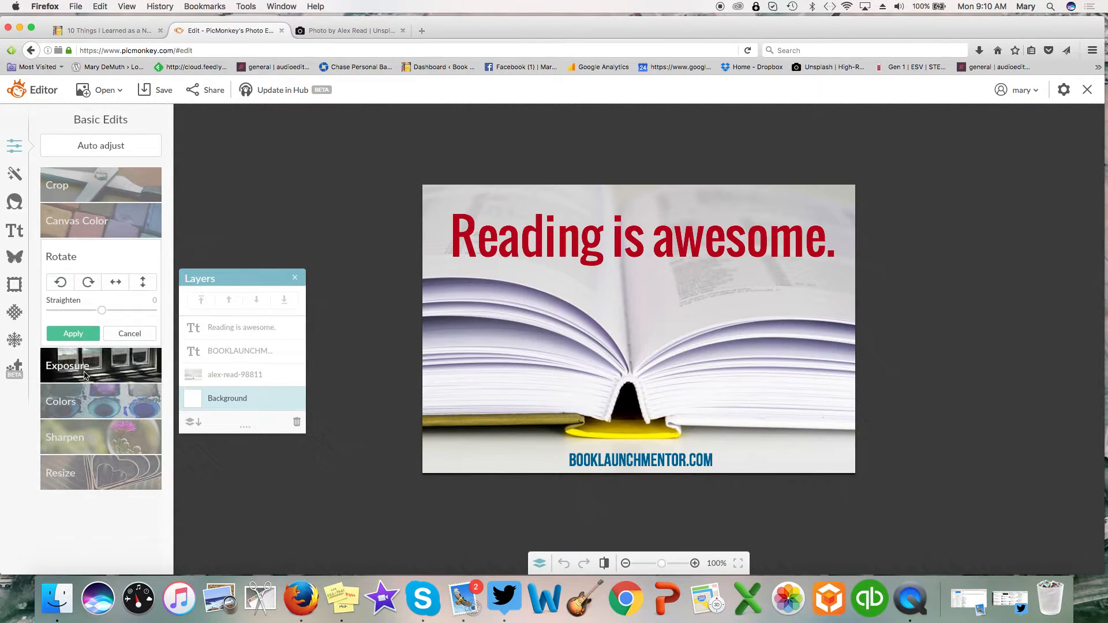
- Try out the brightness and shadows adjustments in the Exposure settings, then cancel them
{"action": "left_click", "coordinate": [80, 370]}
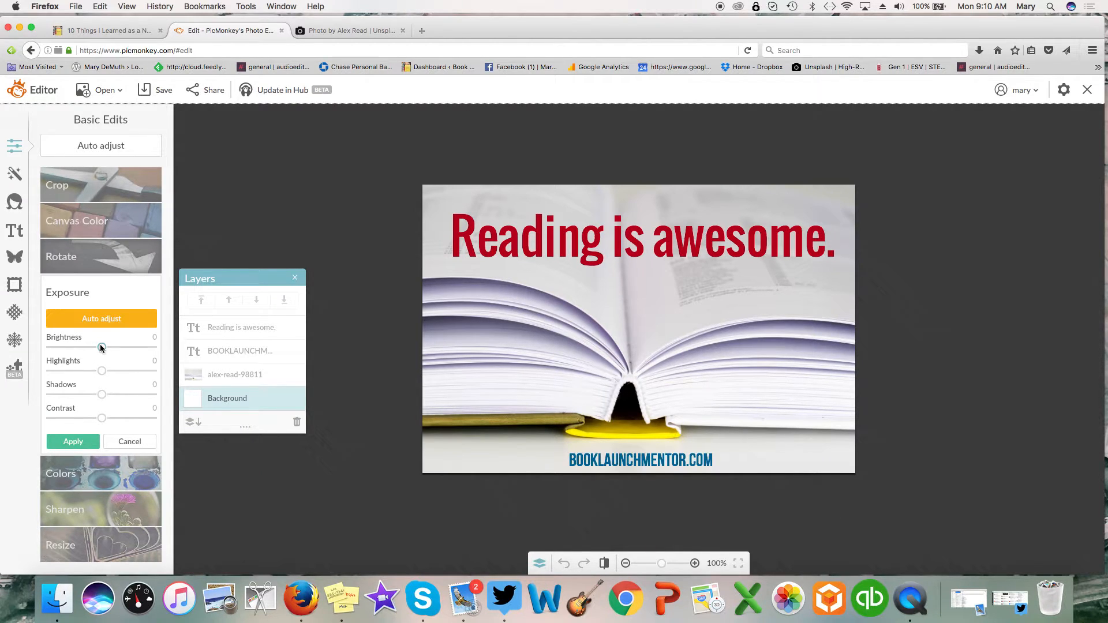
{"action": "mouse_move", "coordinate": [101, 347]}
{"action": "left_mouse_down"}
{"action": "mouse_move", "coordinate": [153, 346]}
{"action": "mouse_move", "coordinate": [58, 347]}
{"action": "mouse_move", "coordinate": [126, 347]}
{"action": "mouse_move", "coordinate": [87, 347]}
{"action": "mouse_move", "coordinate": [100, 348]}
{"action": "left_mouse_up"}
{"action": "left_click_drag", "start_coordinate": [132, 396], "coordinate": [101, 394]}
{"action": "left_click", "coordinate": [132, 443]}
- Try raising and lowering the saturation in the Colors settings, then cancel the adjustment
{"action": "left_click", "coordinate": [99, 326]}
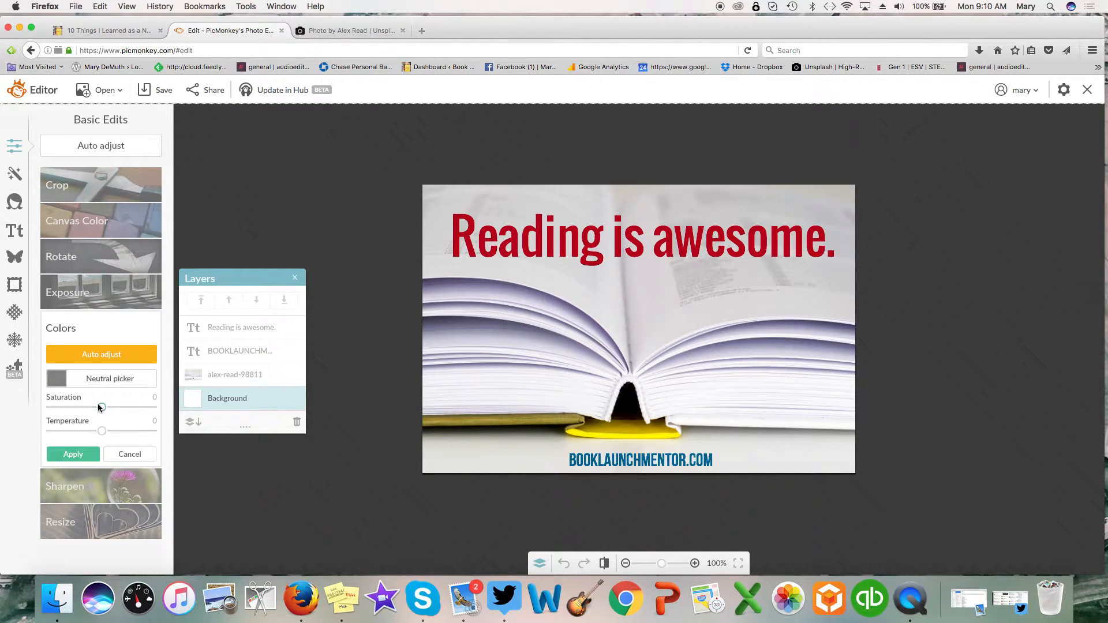
{"action": "left_click_drag", "start_coordinate": [143, 404], "coordinate": [48, 403]}
{"action": "left_click", "coordinate": [123, 453]}
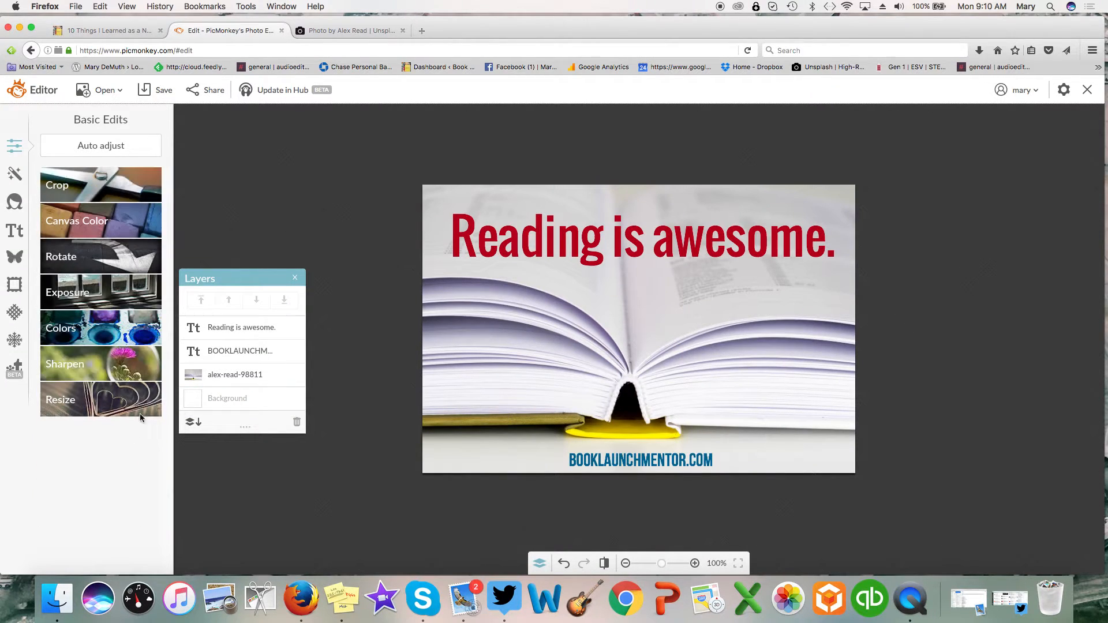
- View the options of the Sharpen, Resize and Crop edits one after another
{"action": "left_click", "coordinate": [97, 373]}
{"action": "left_click", "coordinate": [68, 497]}
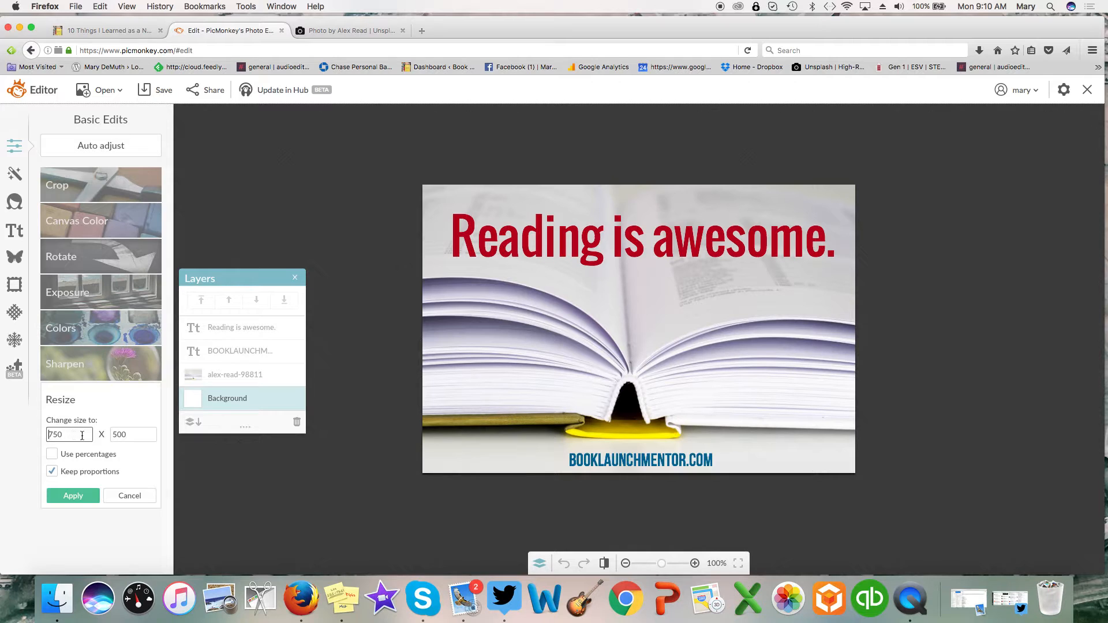
{"action": "left_click", "coordinate": [55, 176]}
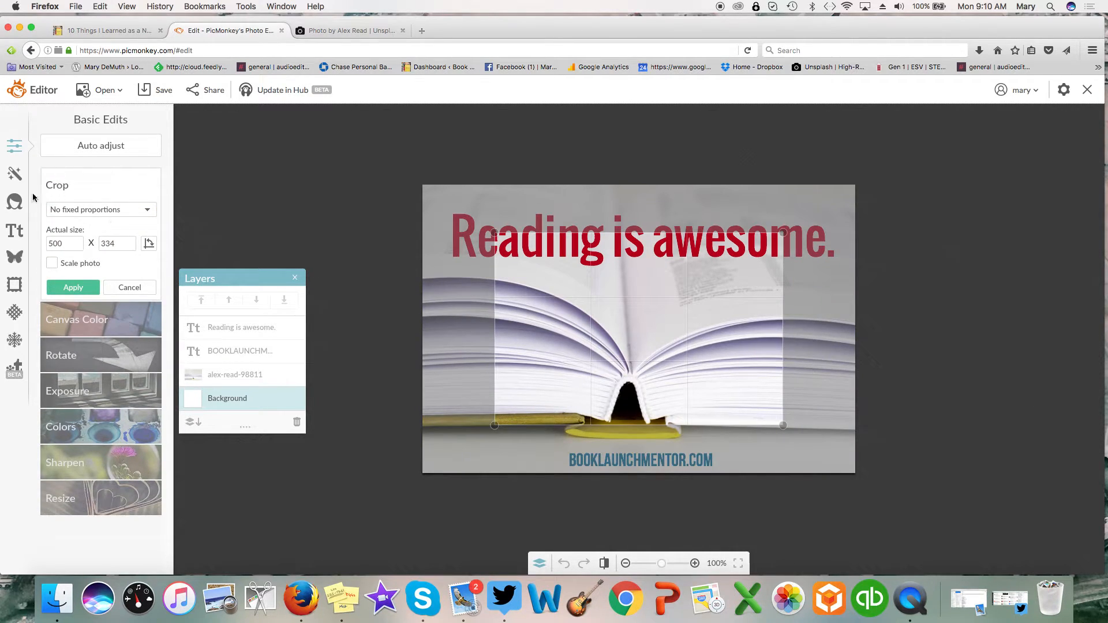
- Try the Orton effect on the background and vary its bloom
{"action": "left_click", "coordinate": [13, 174]}
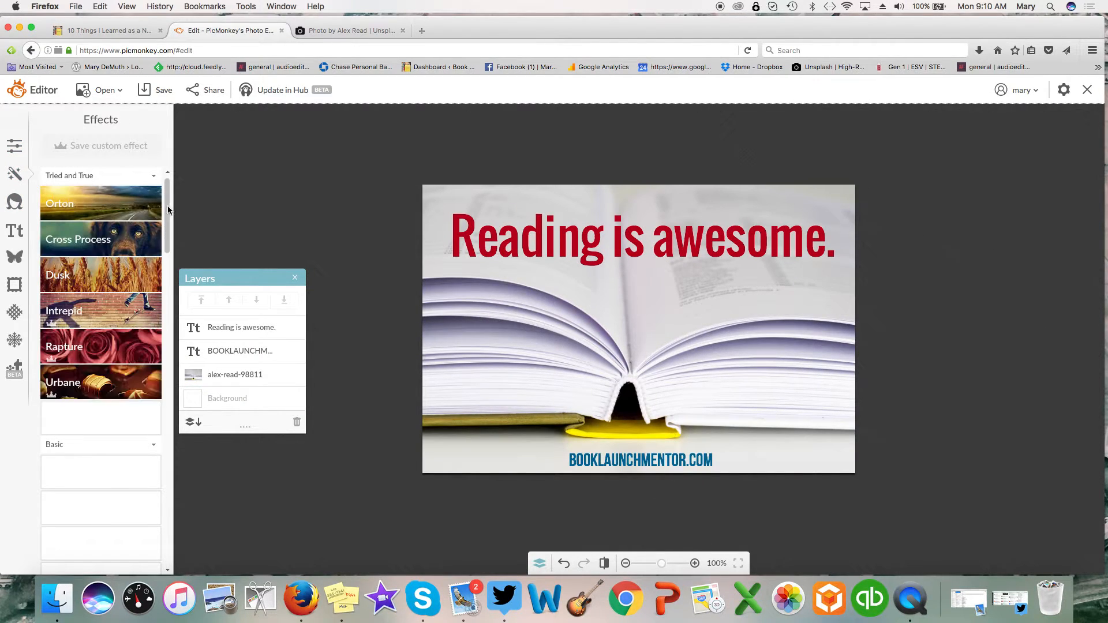
{"action": "left_click", "coordinate": [84, 205]}
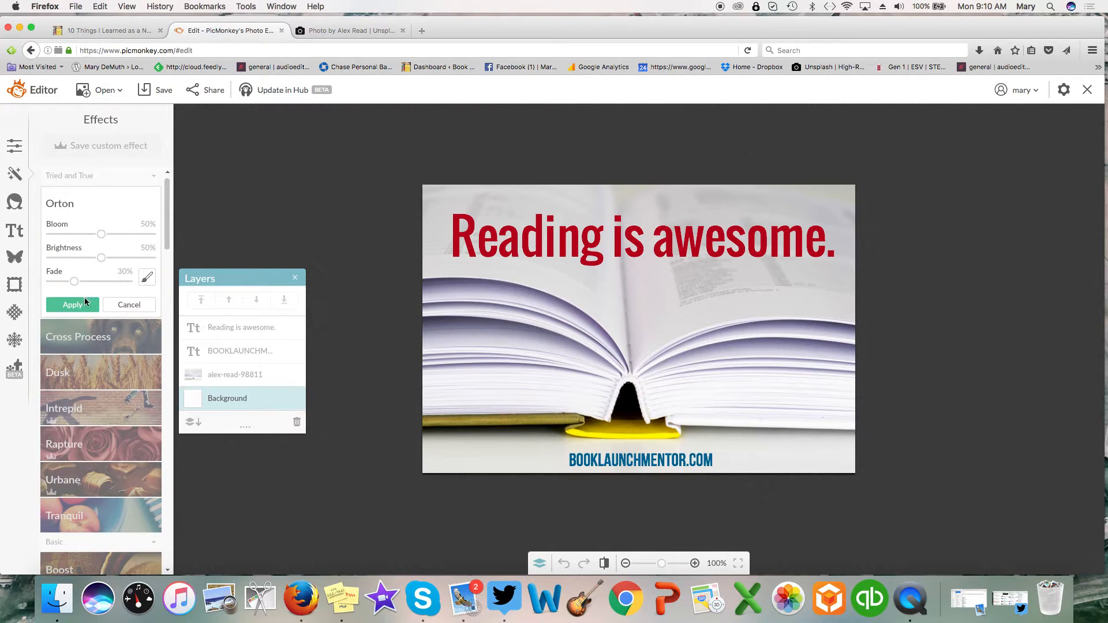
{"action": "mouse_move", "coordinate": [101, 233]}
{"action": "left_mouse_down"}
{"action": "mouse_move", "coordinate": [119, 233]}
{"action": "mouse_move", "coordinate": [100, 236]}
{"action": "left_mouse_up"}
- Switch to Unsplash, go back to the book search results and download the photo of colourful book spines as a saved file
{"action": "left_click", "coordinate": [343, 30]}
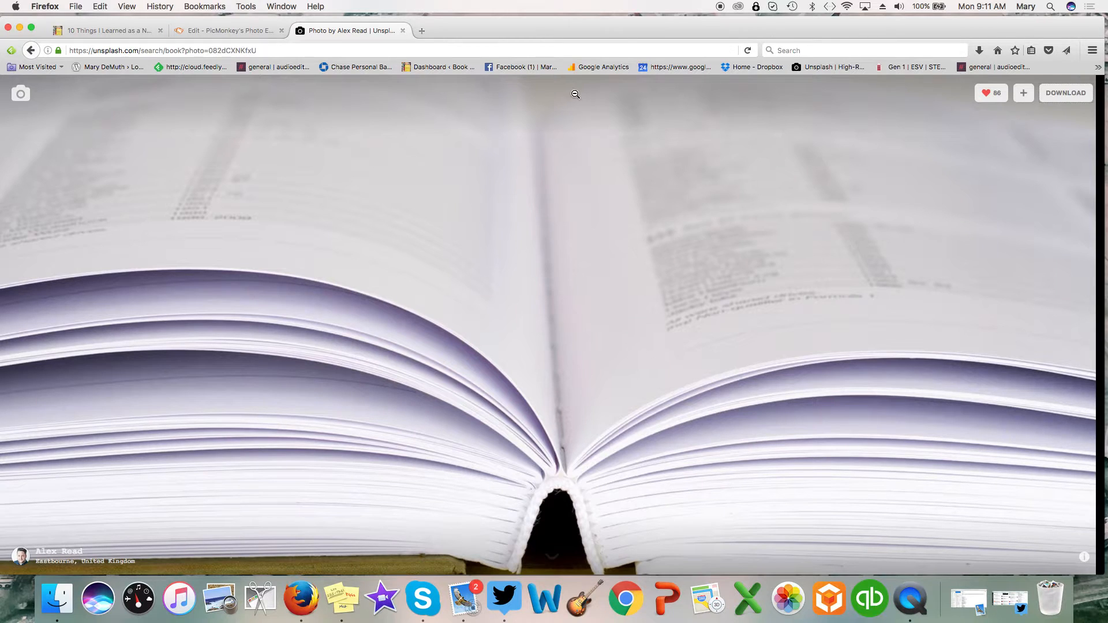
{"action": "left_click", "coordinate": [31, 52]}
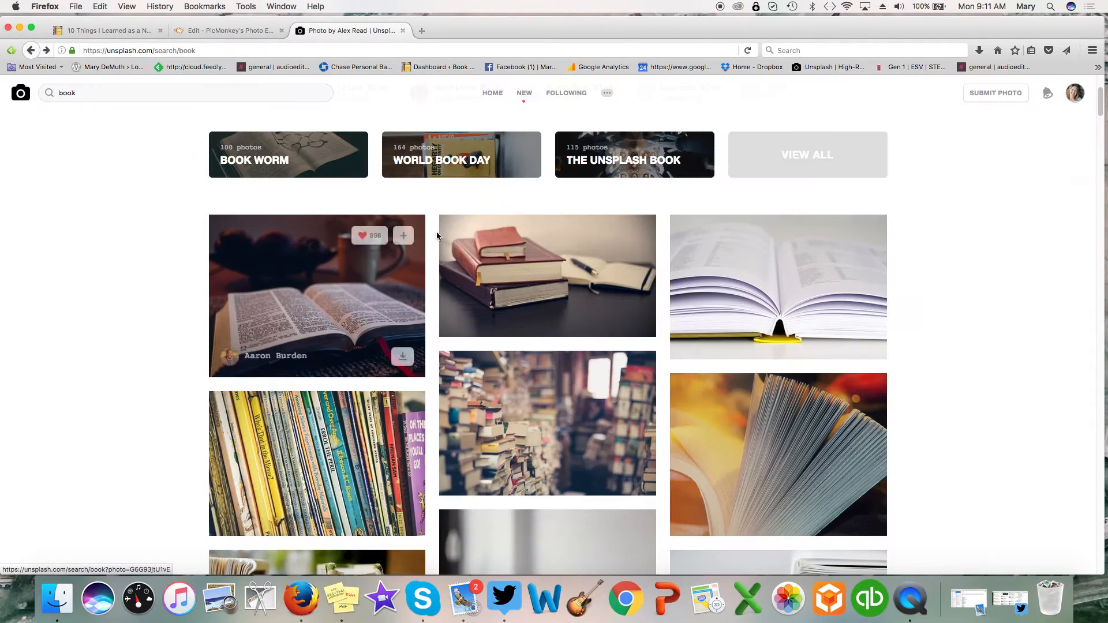
{"action": "left_click", "coordinate": [324, 438]}
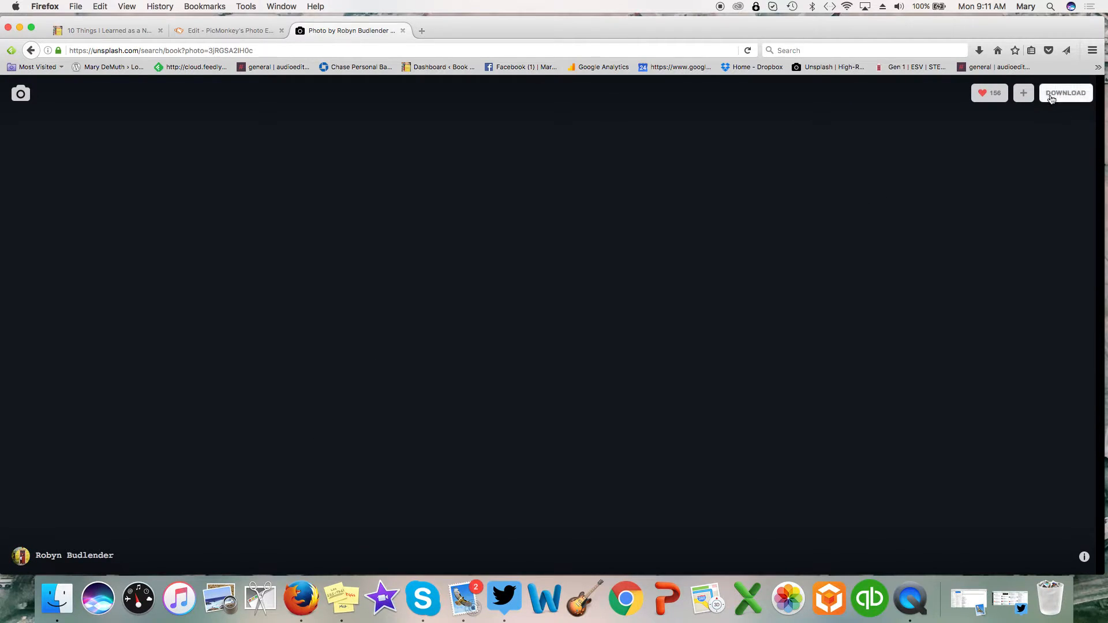
{"action": "left_click", "coordinate": [1052, 100]}
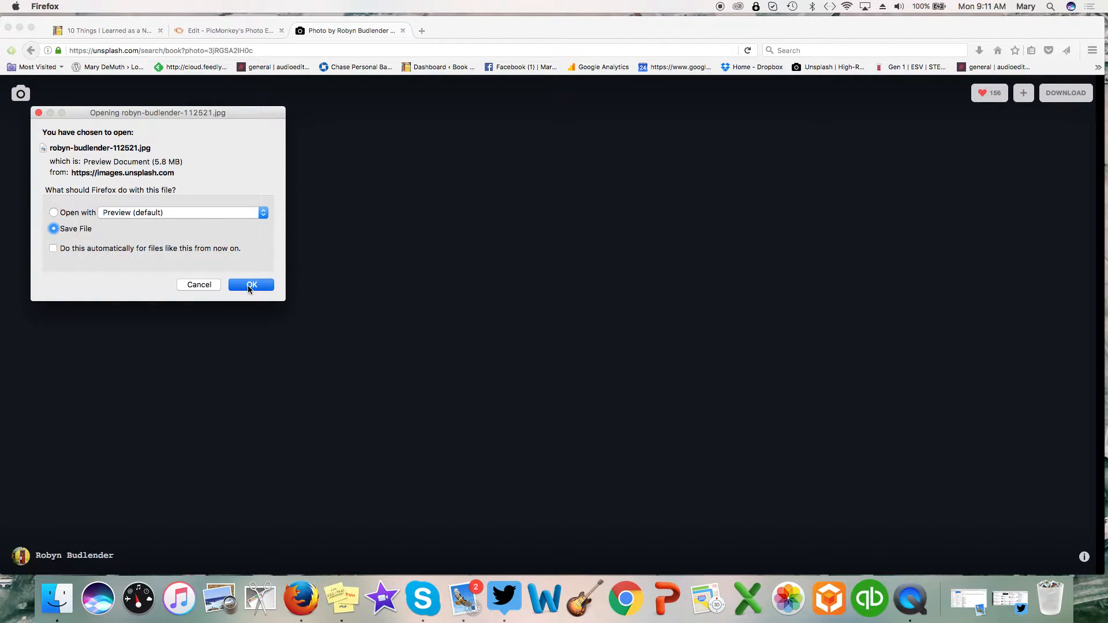
{"action": "left_click", "coordinate": [249, 286]}
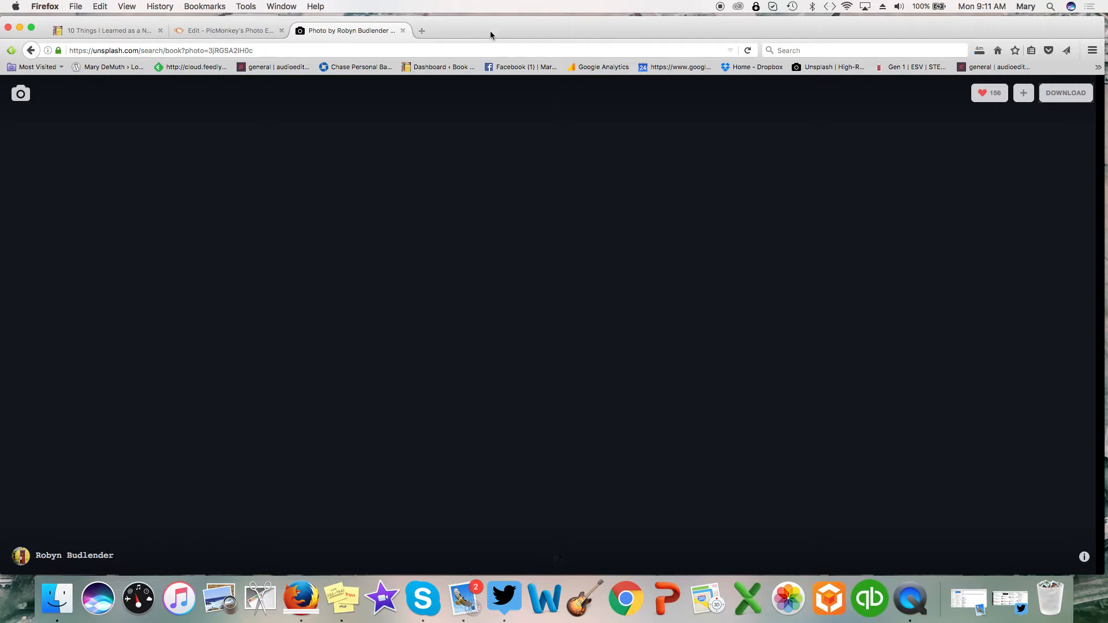
- Return to PicMonkey, cancel the Orton effect and delete the open-book photo from the design
{"action": "left_click", "coordinate": [237, 31]}
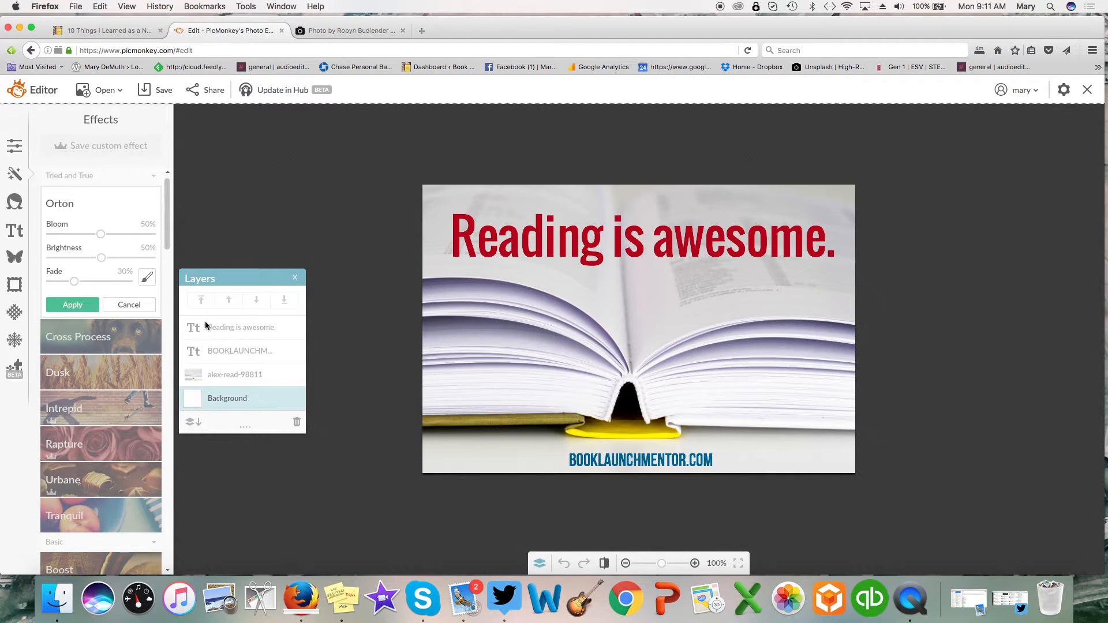
{"action": "left_click", "coordinate": [295, 277]}
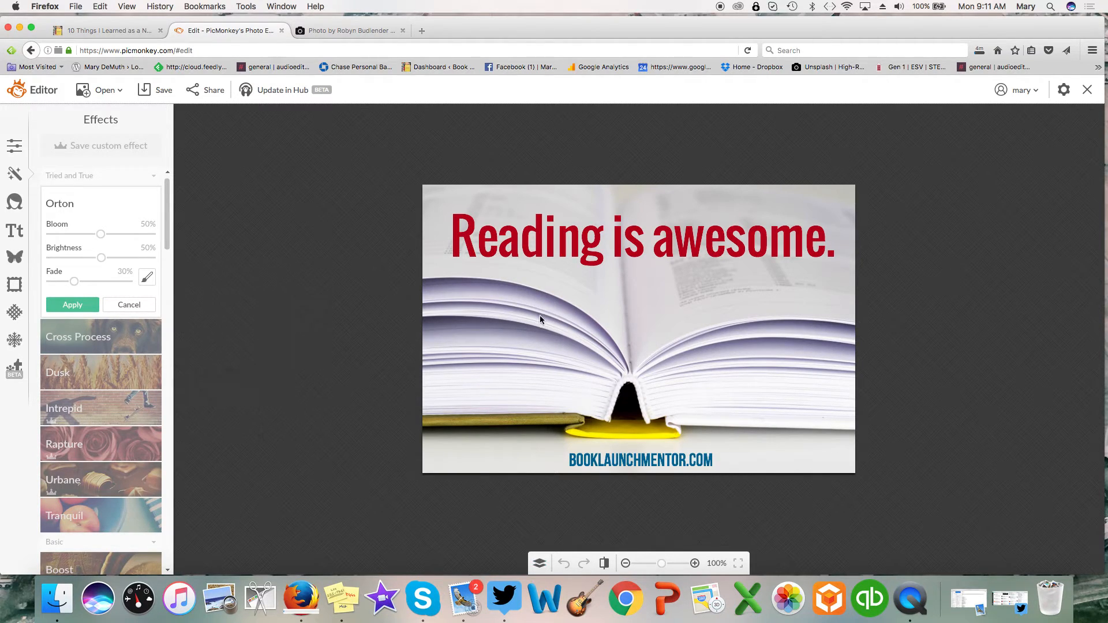
{"action": "left_click", "coordinate": [126, 304]}
{"action": "left_click", "coordinate": [503, 309]}
{"action": "key", "text": "Delete"}
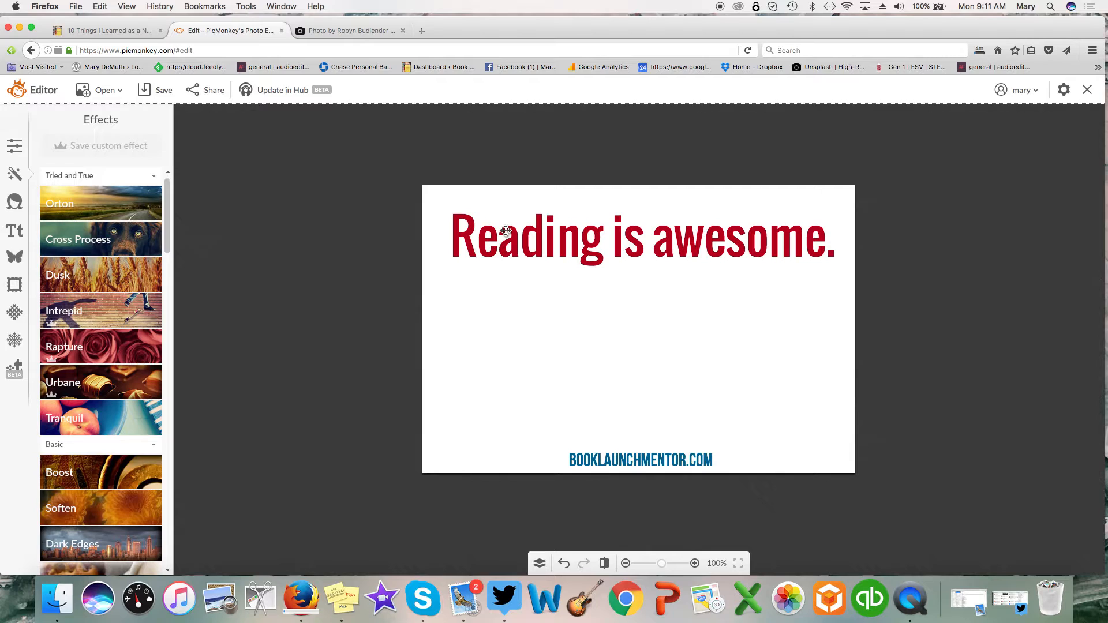
- Check the download progress of the book-spines photo, and return to the PicMonkey design
{"action": "left_click", "coordinate": [369, 32]}
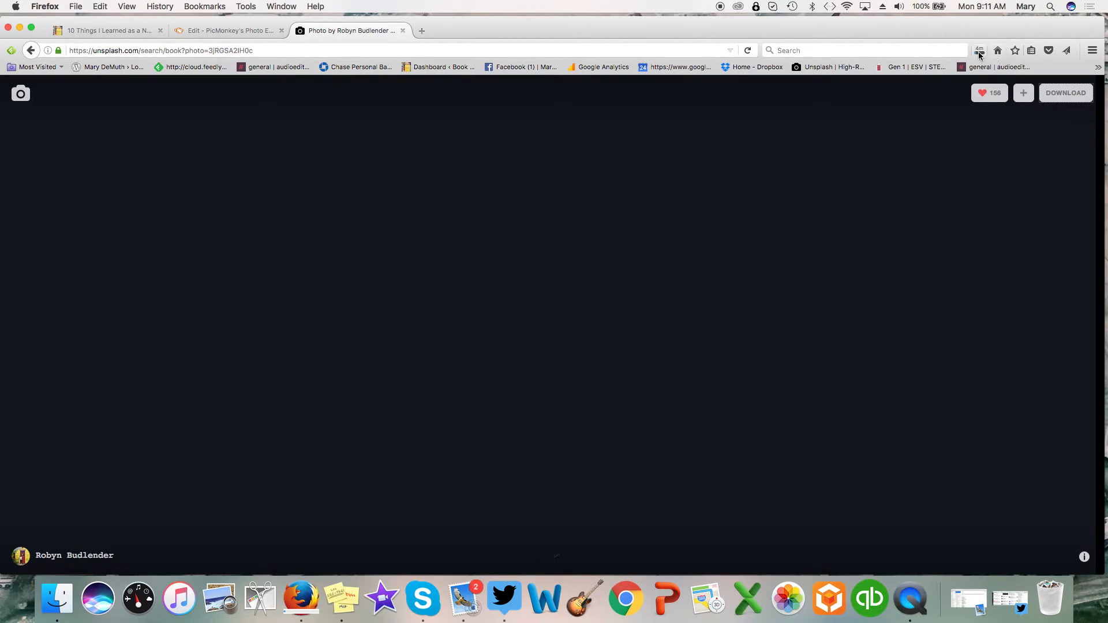
{"action": "left_click", "coordinate": [198, 33]}
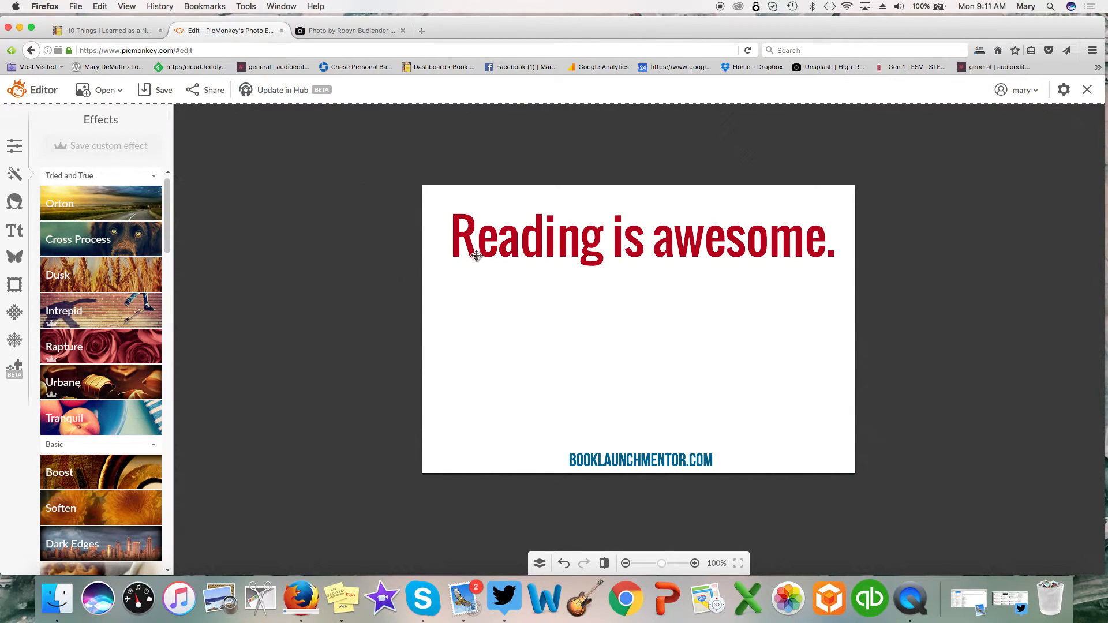
- Try rotating the "Reading is awesome." heading to vertical, shrinking it to size 47 and placing it along the canvas's left edge
{"action": "left_click_drag", "start_coordinate": [553, 245], "coordinate": [577, 269]}
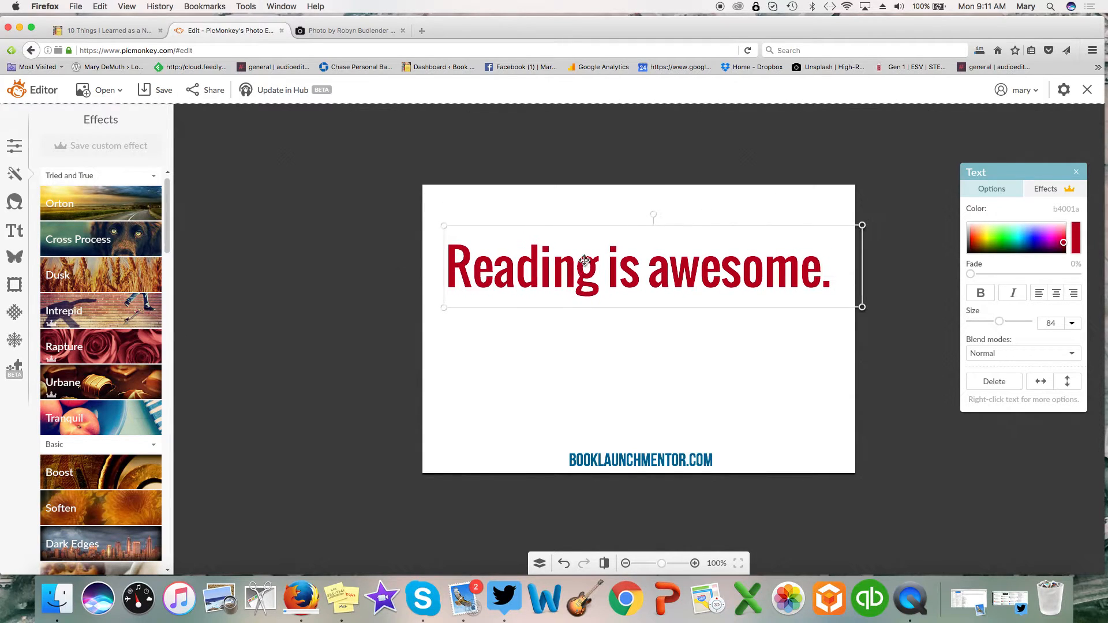
{"action": "left_click_drag", "start_coordinate": [652, 213], "coordinate": [572, 265]}
{"action": "left_click_drag", "start_coordinate": [664, 261], "coordinate": [506, 299]}
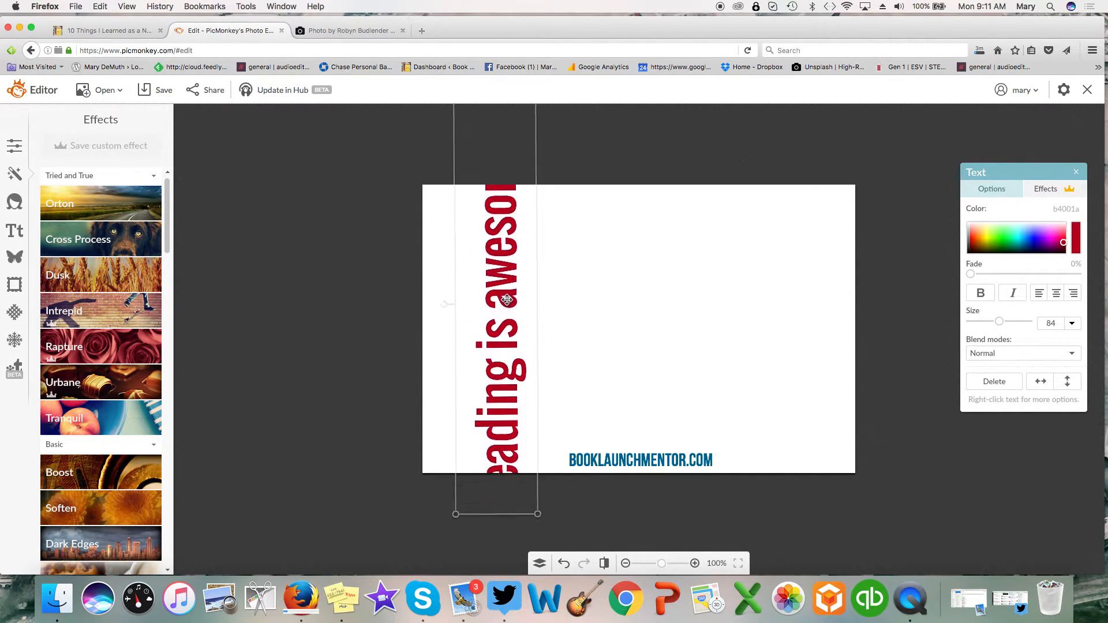
{"action": "left_click_drag", "start_coordinate": [536, 513], "coordinate": [505, 448]}
{"action": "left_click_drag", "start_coordinate": [480, 286], "coordinate": [475, 404]}
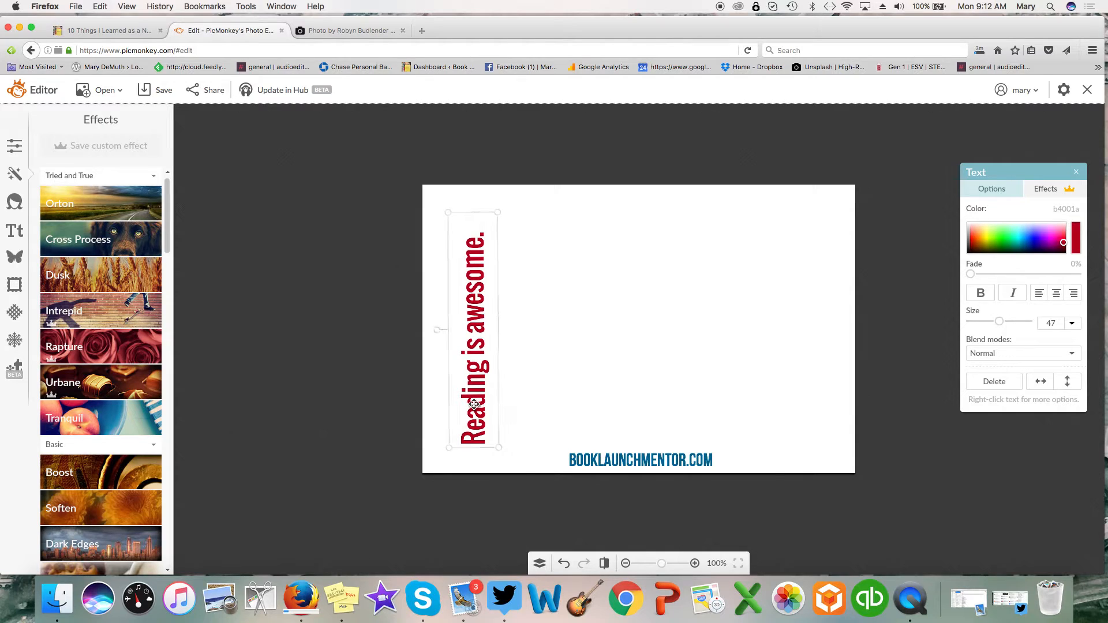
- Try the Marcelle Script, Lavanderia, La Belle Aurore and Nexa Rust fonts on the vertical heading
{"action": "left_click", "coordinate": [16, 232]}
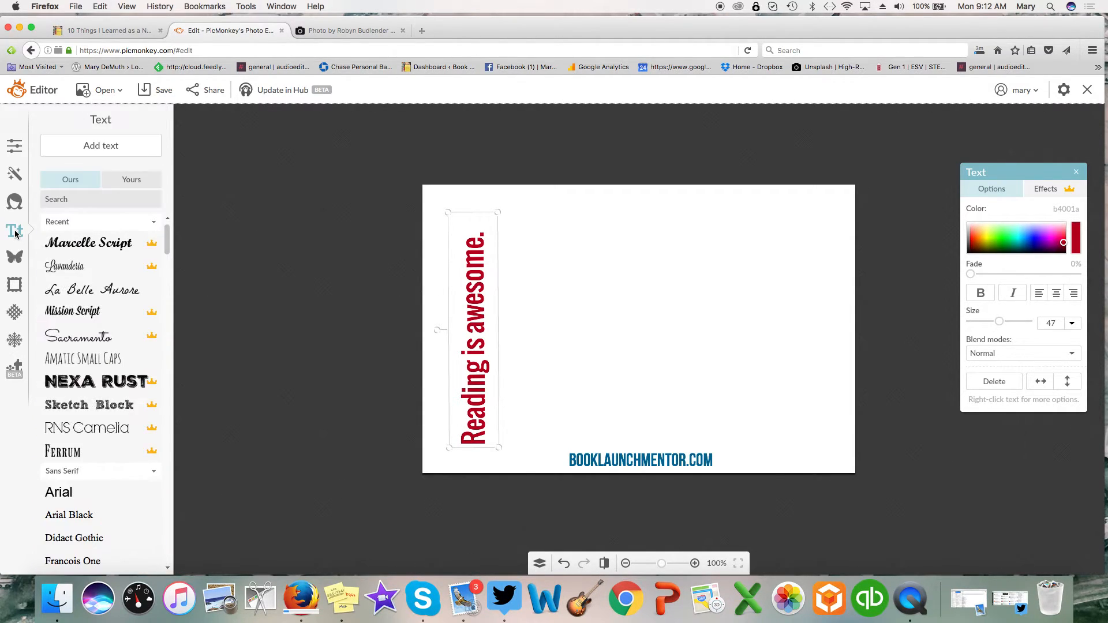
{"action": "left_click", "coordinate": [134, 245]}
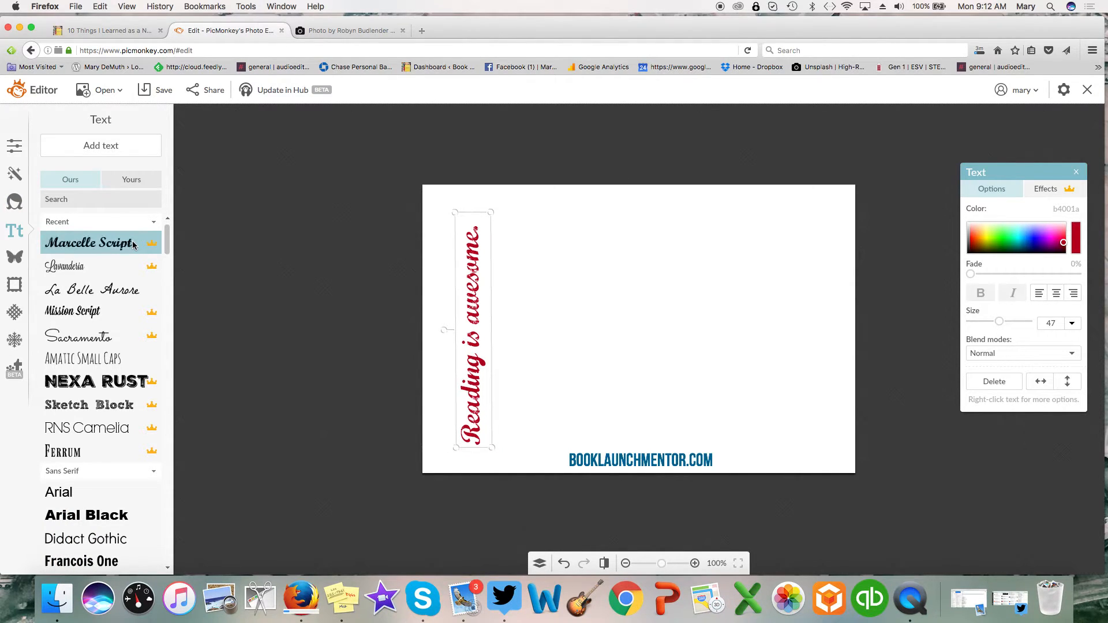
{"action": "left_click", "coordinate": [97, 270]}
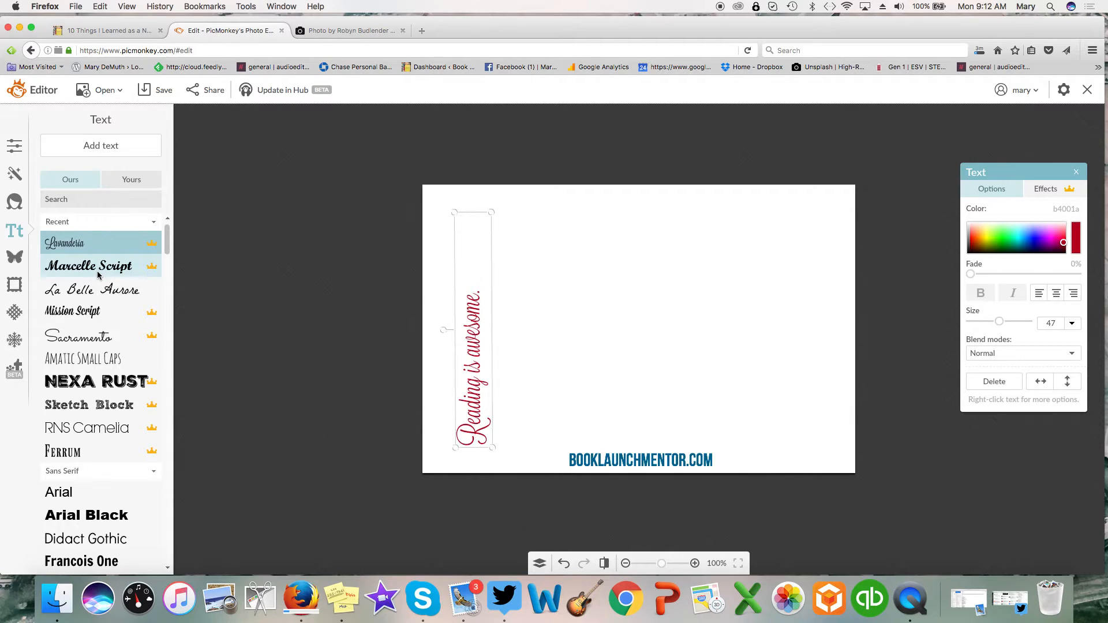
{"action": "left_click", "coordinate": [99, 270]}
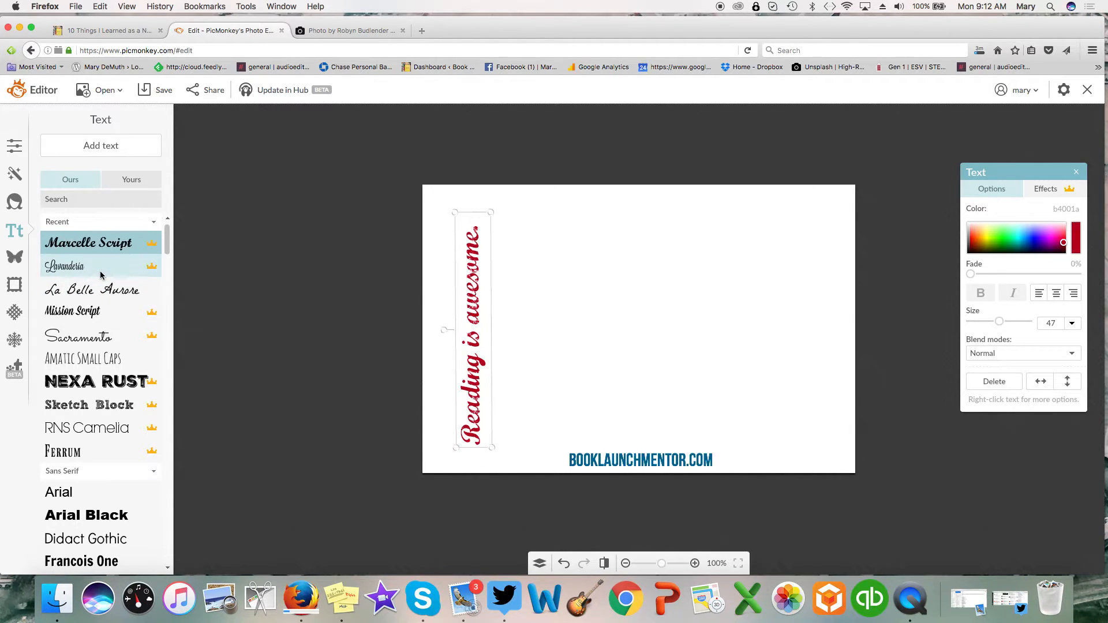
{"action": "left_click", "coordinate": [98, 290]}
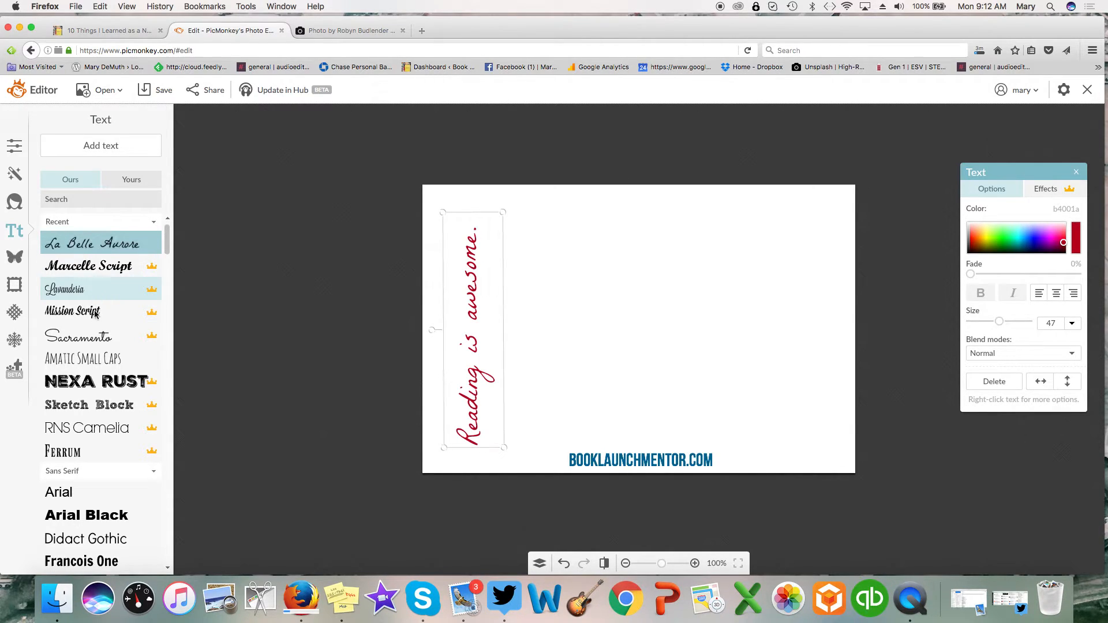
{"action": "left_click", "coordinate": [90, 383]}
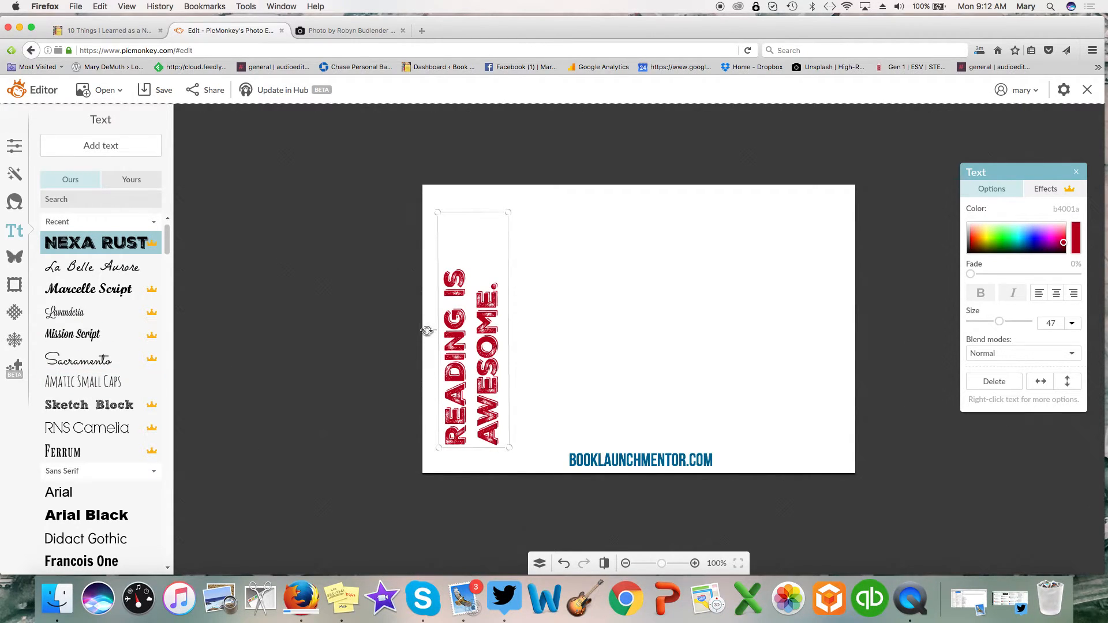
- Rotate the heading back to horizontal, enlarge it to size 75 and move it to the upper part of the canvas
{"action": "left_click_drag", "start_coordinate": [426, 328], "coordinate": [473, 285]}
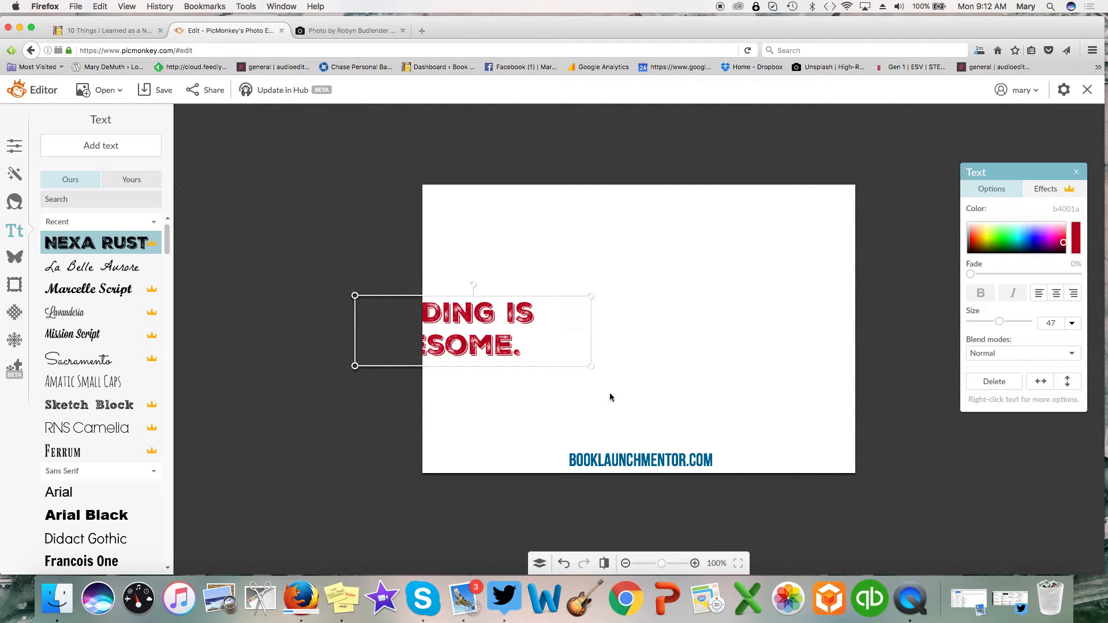
{"action": "left_click_drag", "start_coordinate": [592, 368], "coordinate": [730, 423]}
{"action": "left_click_drag", "start_coordinate": [565, 347], "coordinate": [623, 262]}
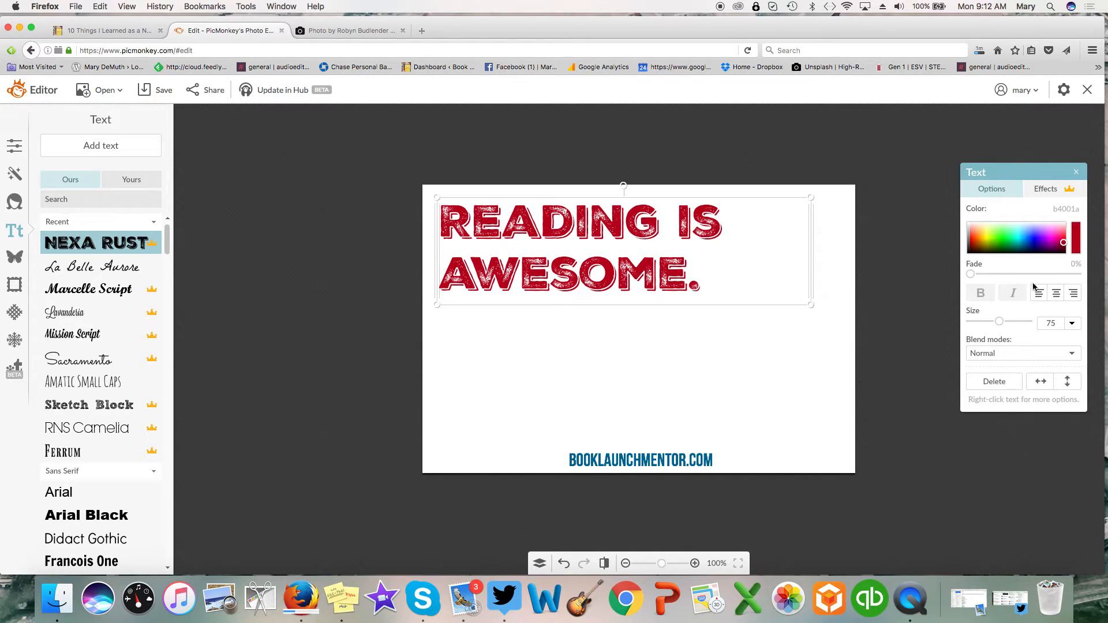
- Compare centre and right alignment on the heading, keep it centred and nudge it to the middle of the canvas width
{"action": "left_click", "coordinate": [1057, 293]}
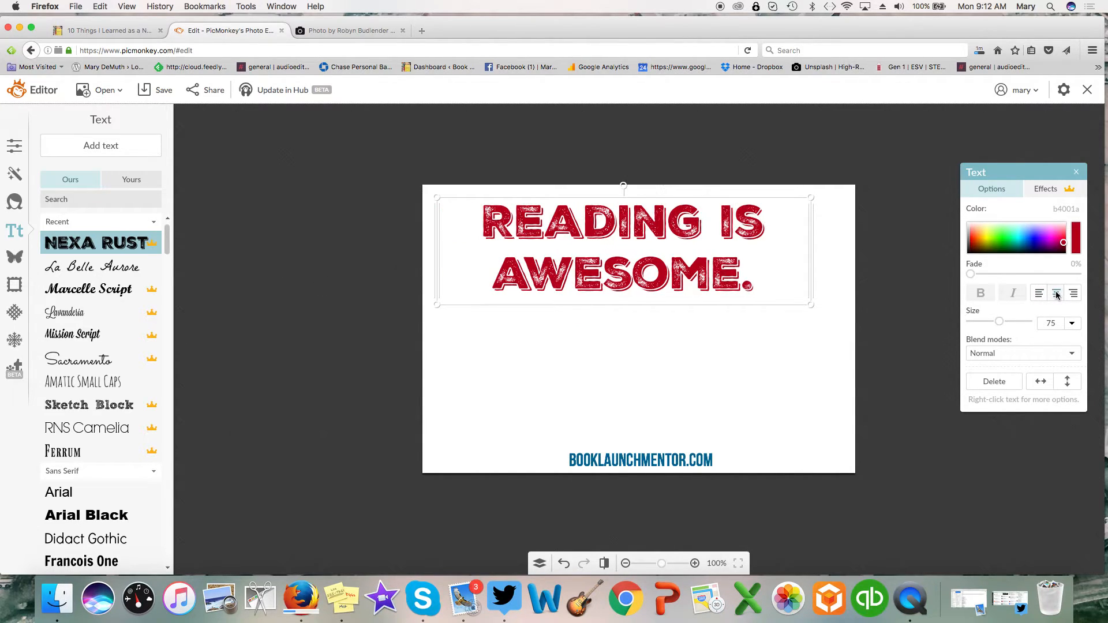
{"action": "left_click", "coordinate": [1073, 294]}
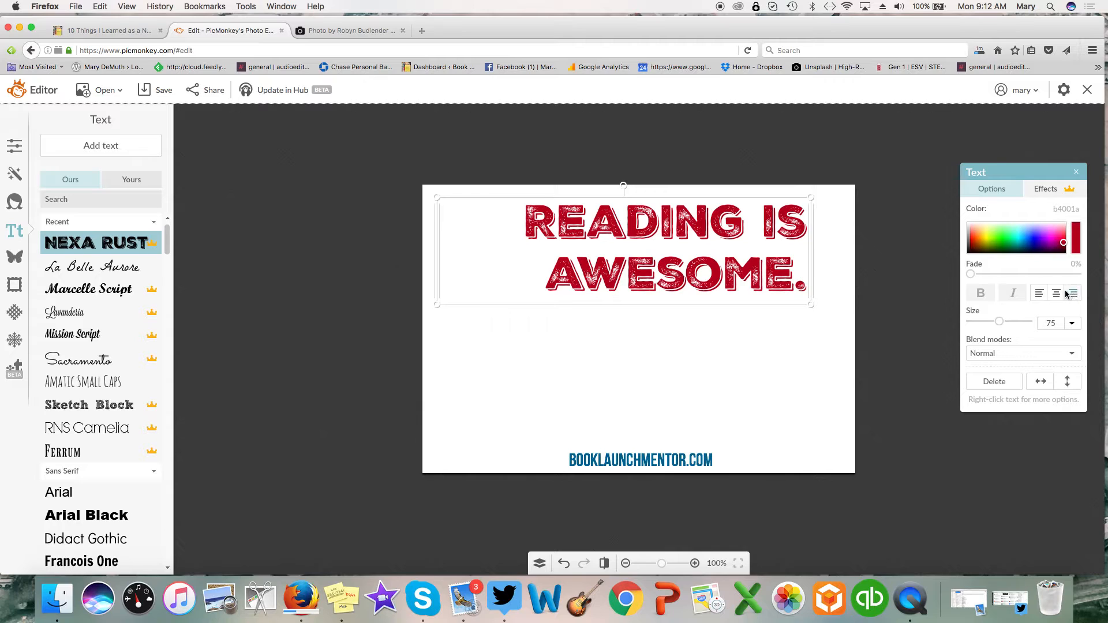
{"action": "left_click", "coordinate": [1057, 294]}
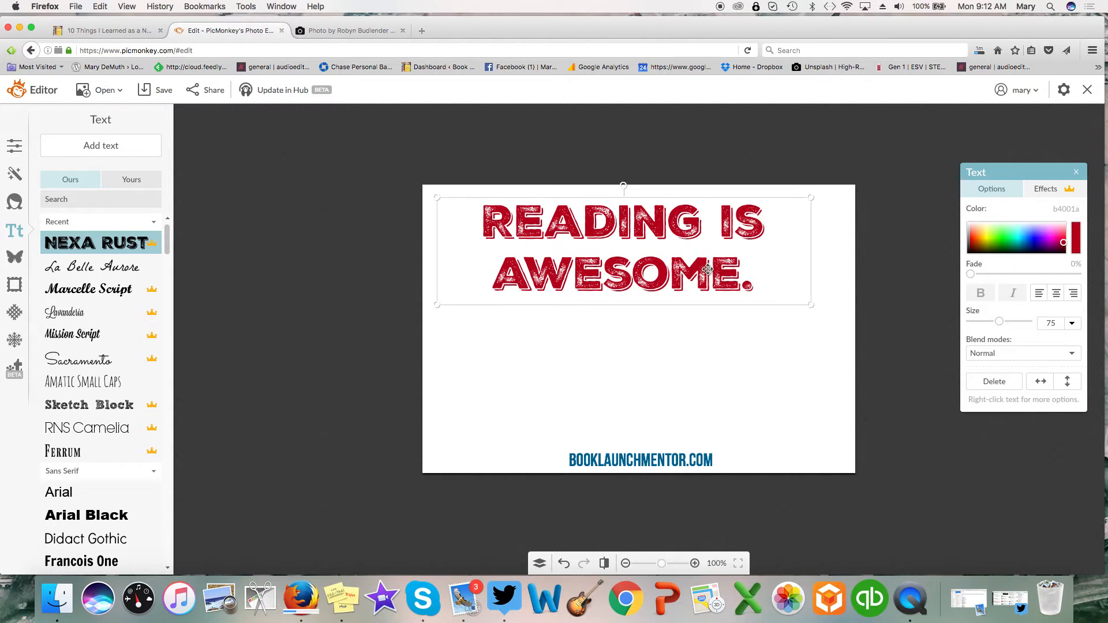
{"action": "left_click_drag", "start_coordinate": [666, 253], "coordinate": [680, 255]}
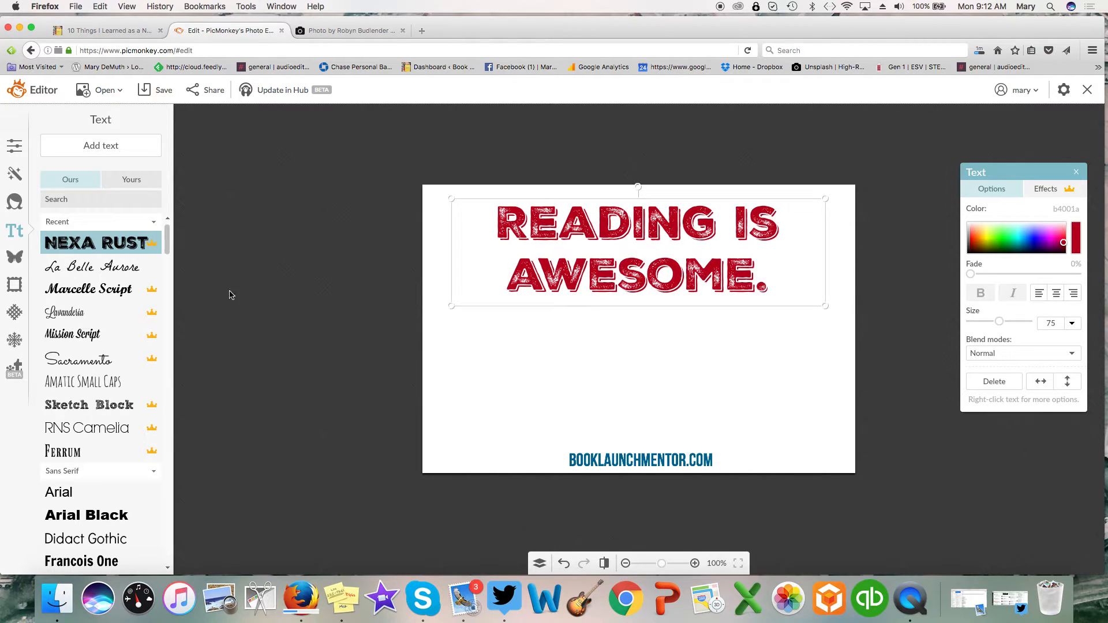
- Try Mission Script, Sacramento, Amatic Small Caps, Sketch Block, Lavanderia and RNS Camelia on the heading, then go back to Nexa Rust
{"action": "left_click", "coordinate": [87, 335]}
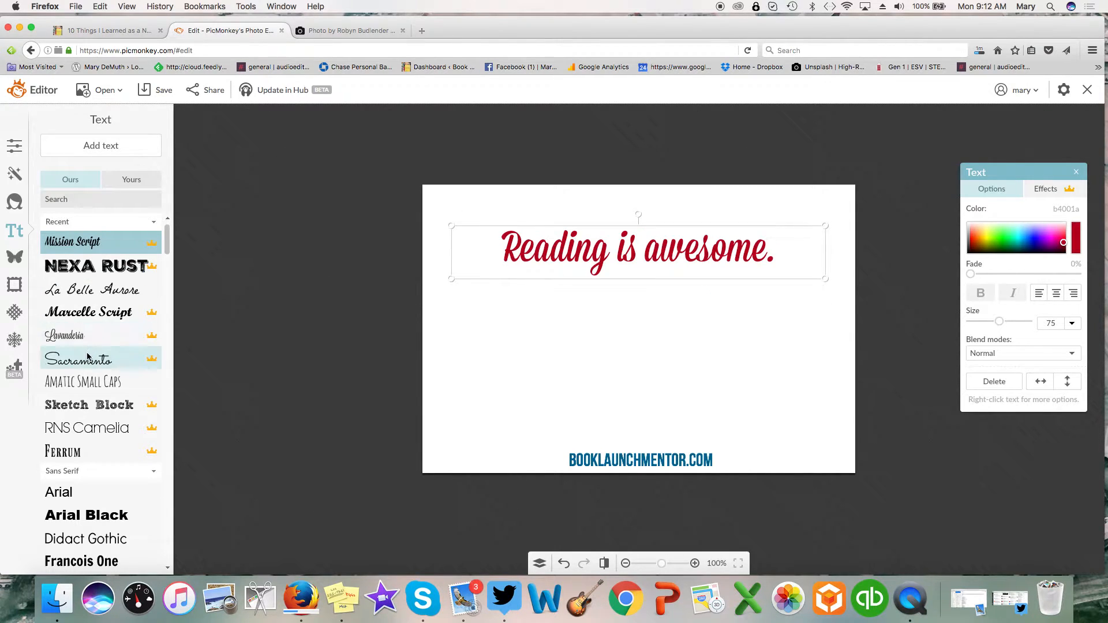
{"action": "left_click", "coordinate": [89, 359]}
{"action": "left_click", "coordinate": [88, 382]}
{"action": "left_click", "coordinate": [88, 399]}
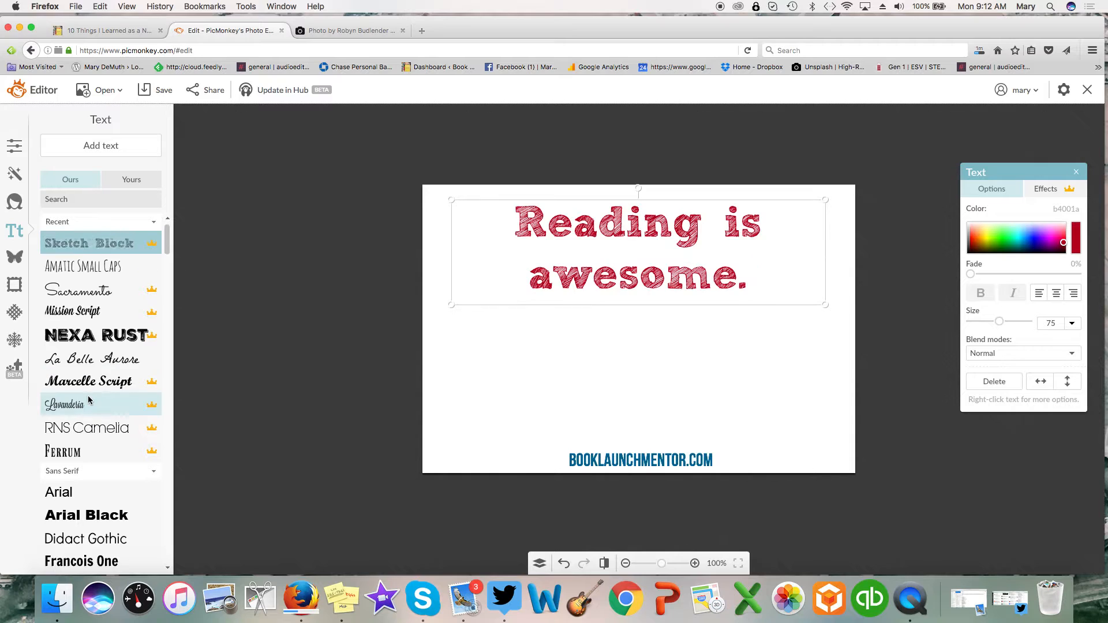
{"action": "left_click", "coordinate": [81, 404]}
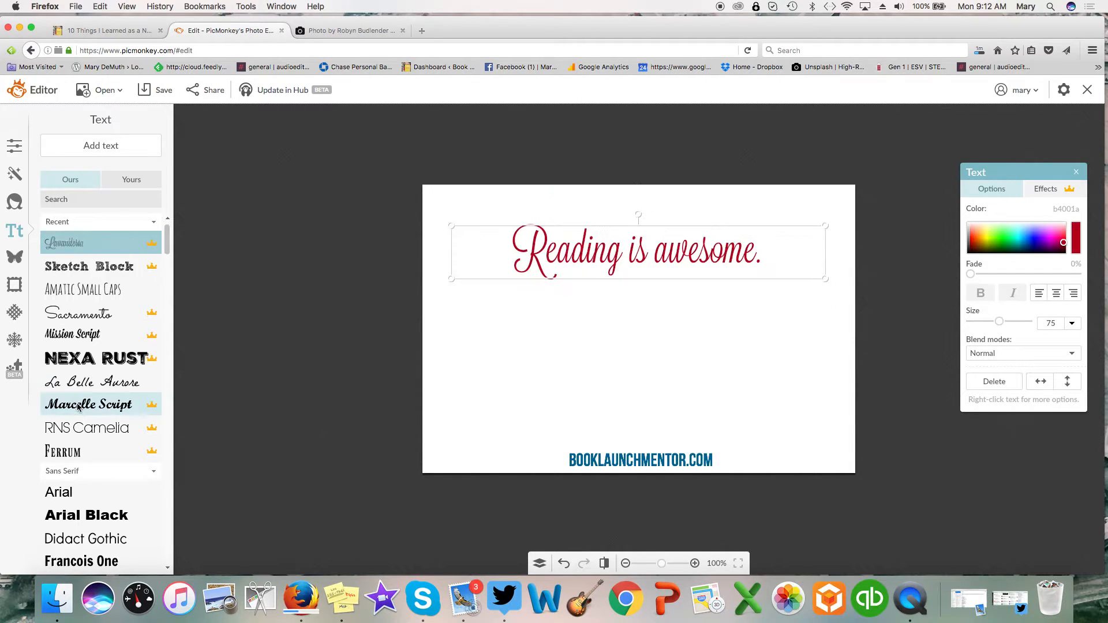
{"action": "left_click", "coordinate": [74, 432]}
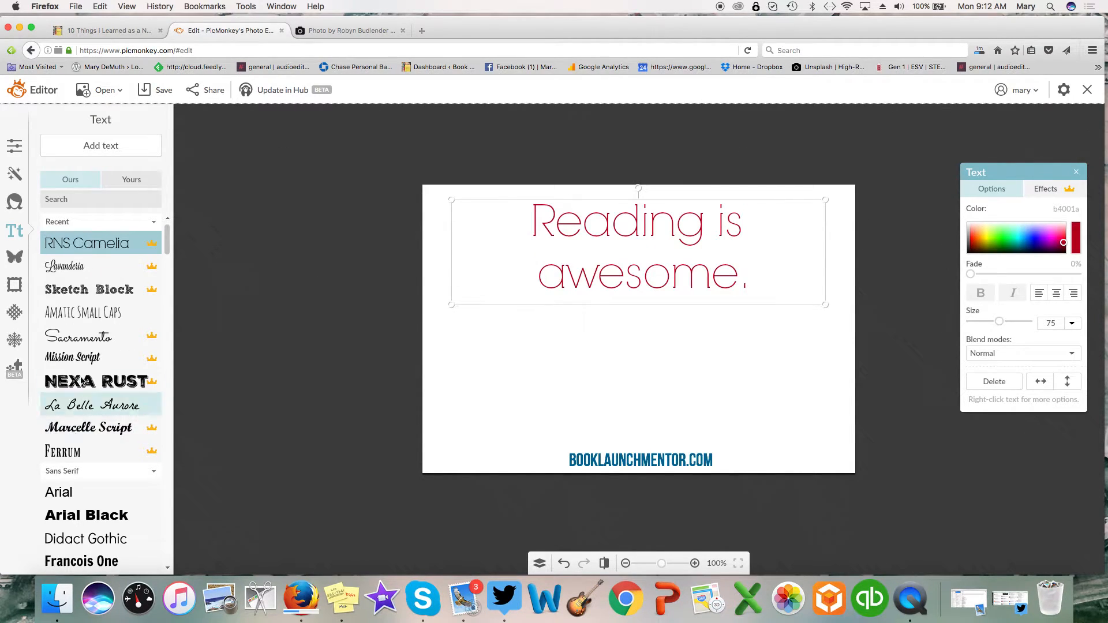
{"action": "left_click", "coordinate": [84, 381]}
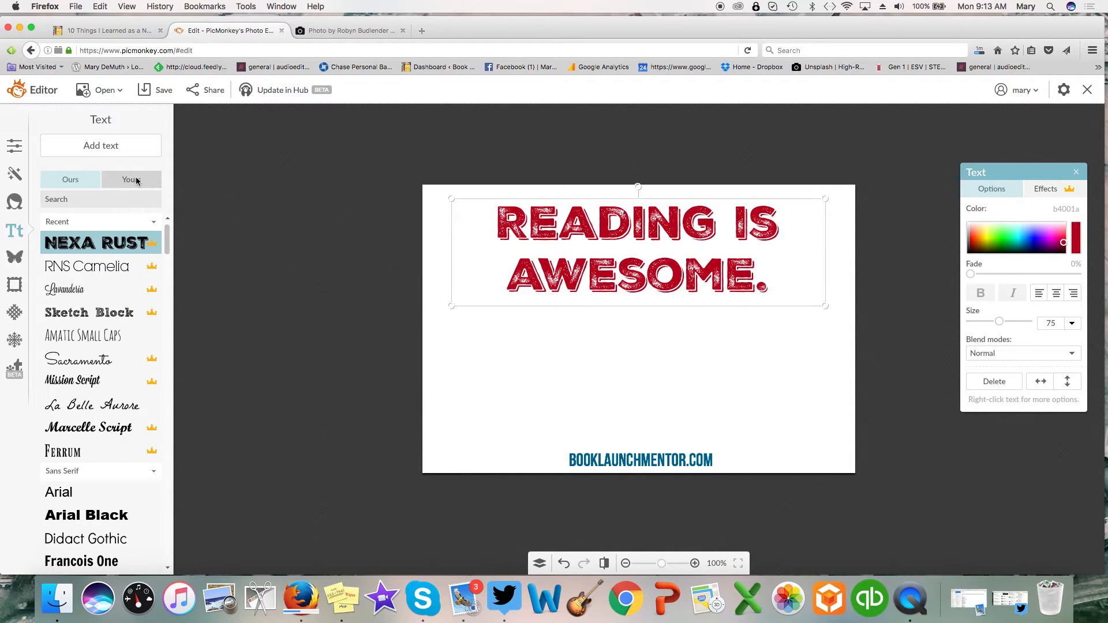
- Try Bebas Neue from your own installed fonts on the heading, then set its font to Oswald
{"action": "left_click", "coordinate": [137, 180]}
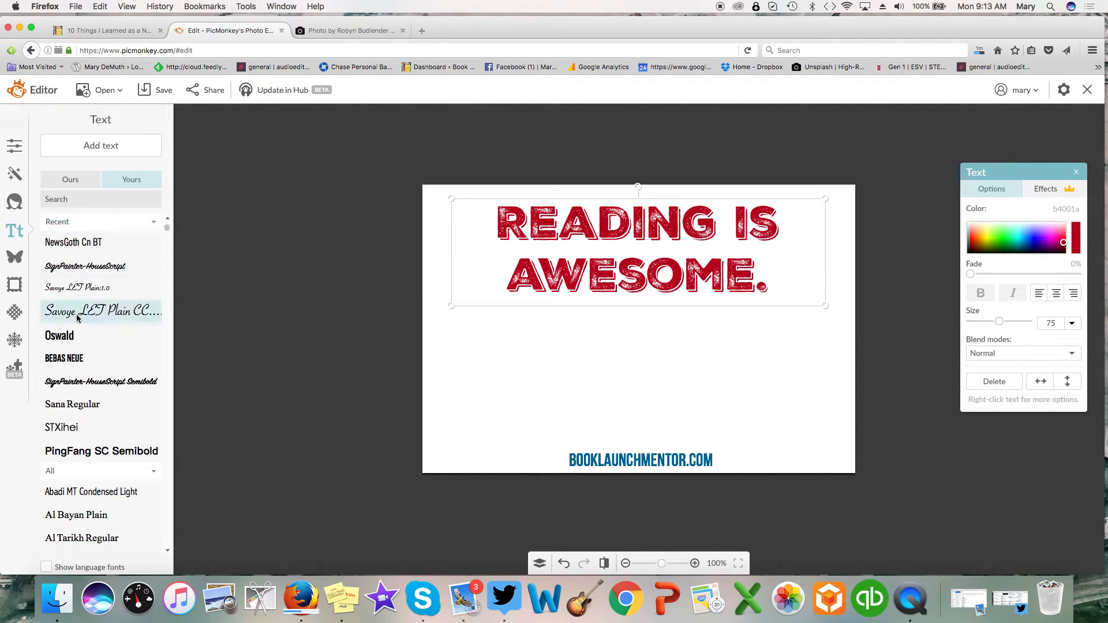
{"action": "left_click", "coordinate": [72, 358]}
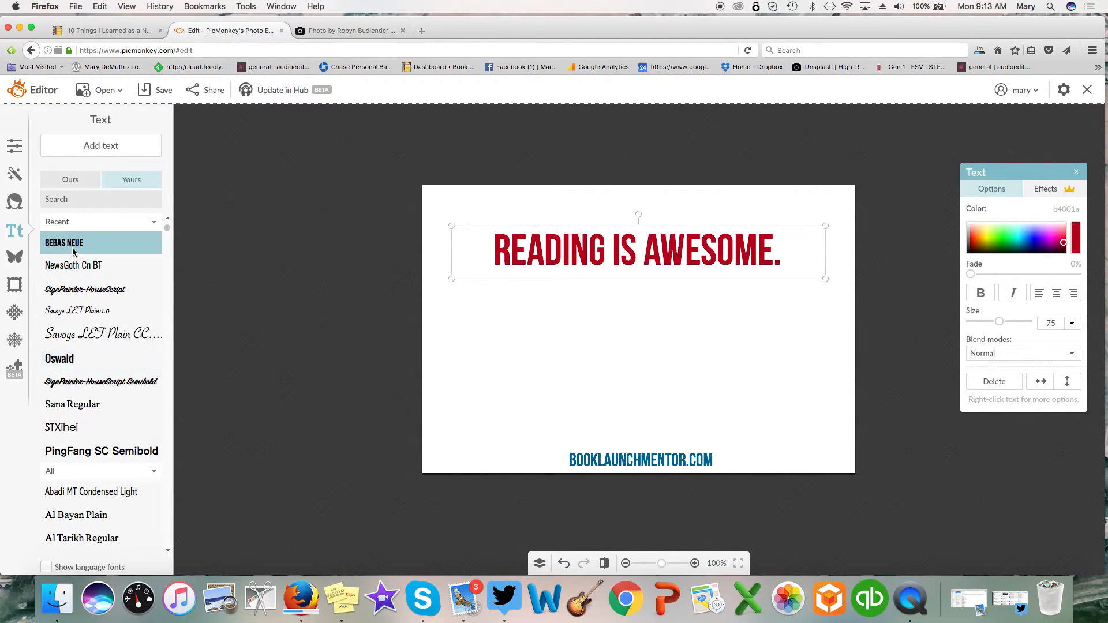
{"action": "left_click", "coordinate": [71, 359]}
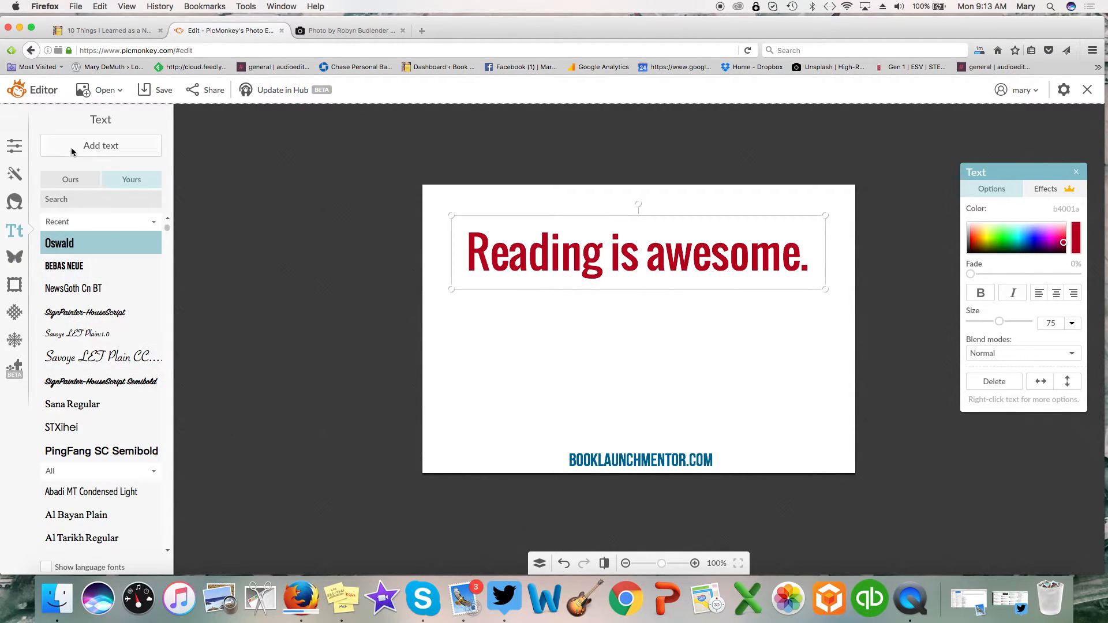
- View the book-spines photo on Unsplash once more and switch back to PicMonkey
{"action": "left_click", "coordinate": [329, 30]}
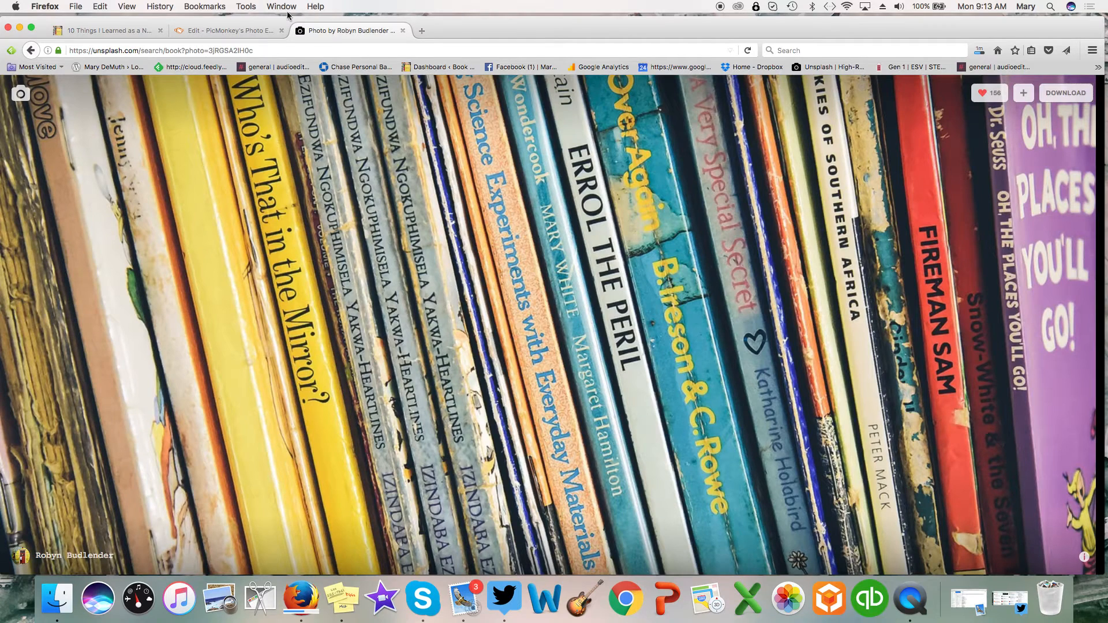
{"action": "left_click", "coordinate": [209, 26]}
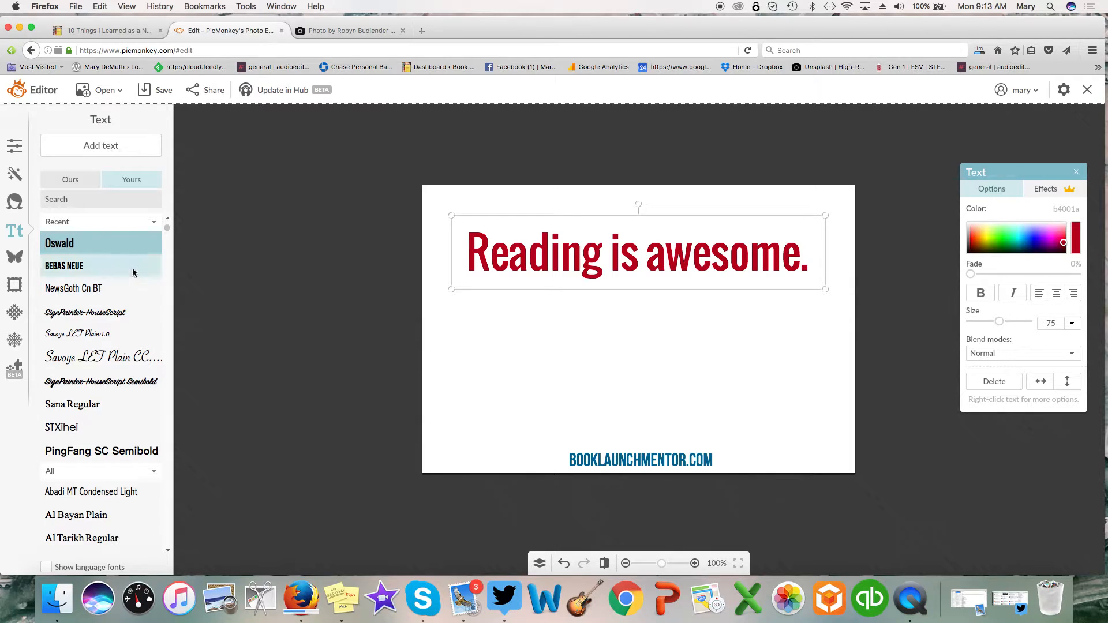
- Try the Polaroid Frame on the blog graphic, then cancel it
{"action": "left_click", "coordinate": [10, 287]}
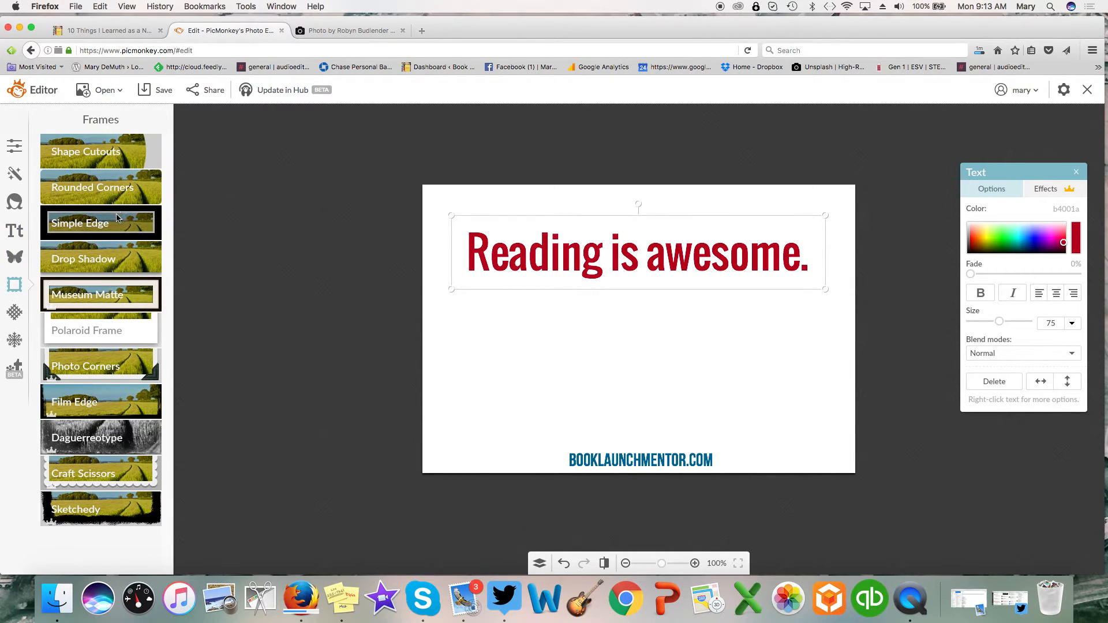
{"action": "left_click", "coordinate": [110, 330]}
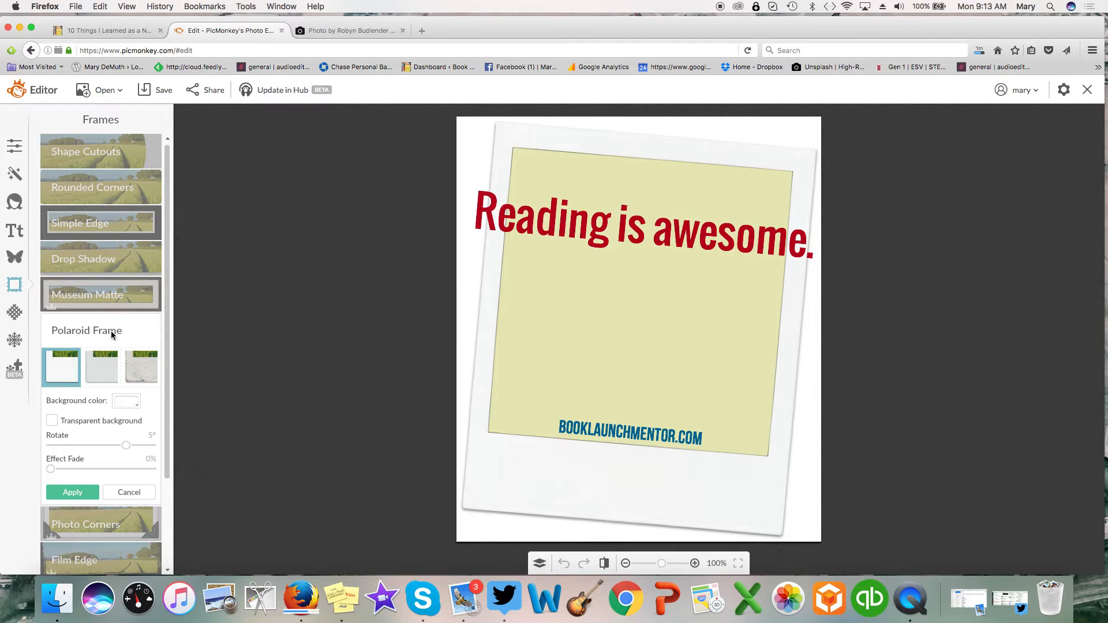
{"action": "left_click", "coordinate": [123, 491]}
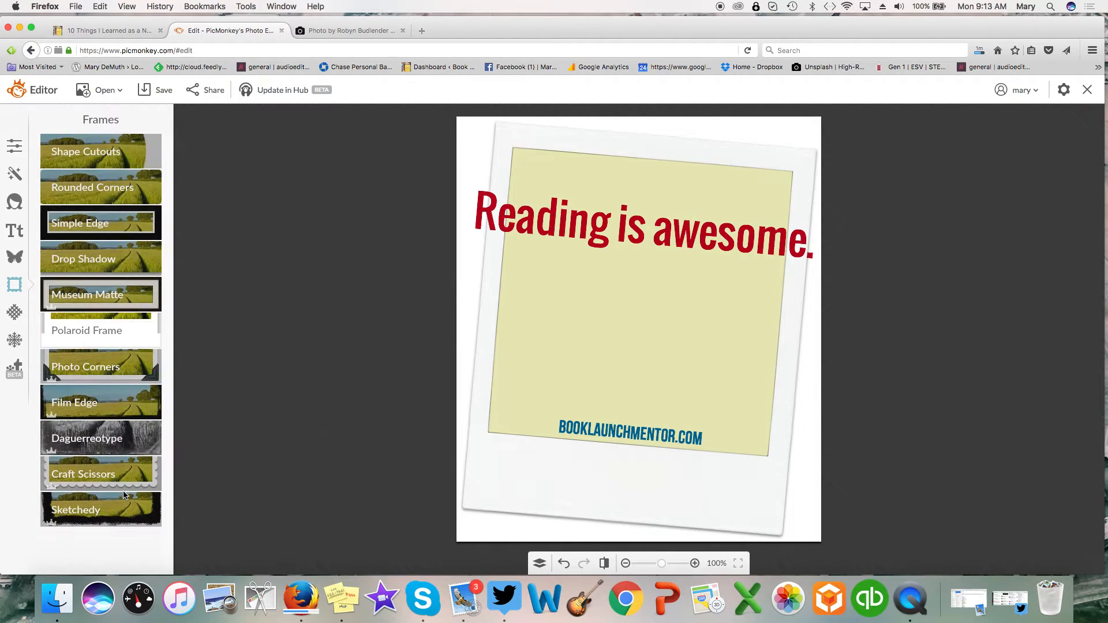
- Look over the Textures and preview the first Bokeh texture on the graphic
{"action": "left_click", "coordinate": [15, 314]}
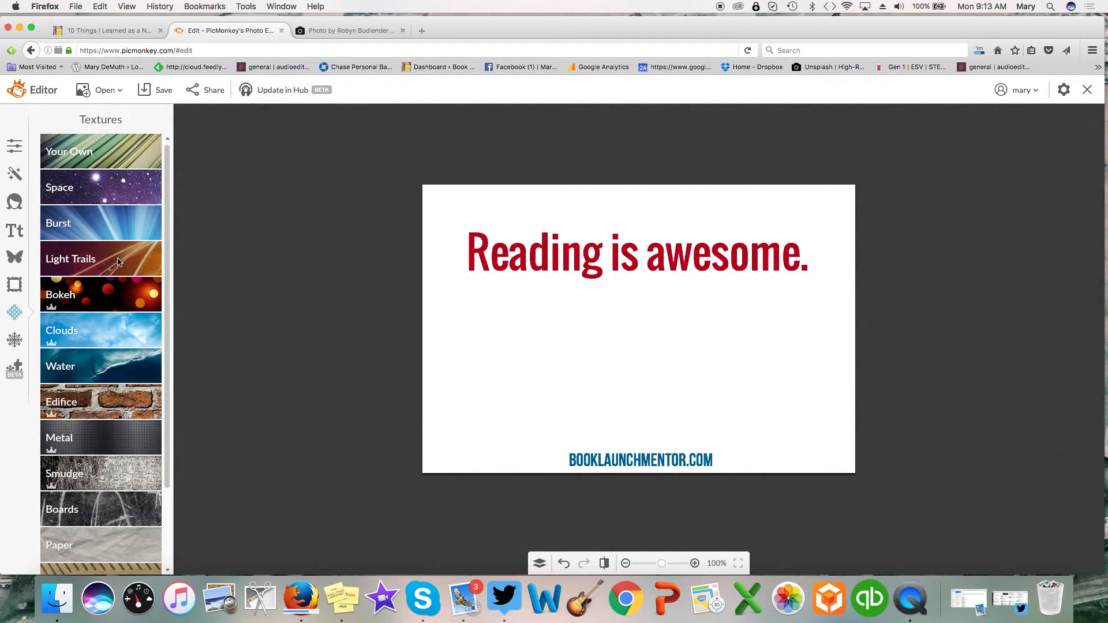
{"action": "left_click", "coordinate": [96, 304]}
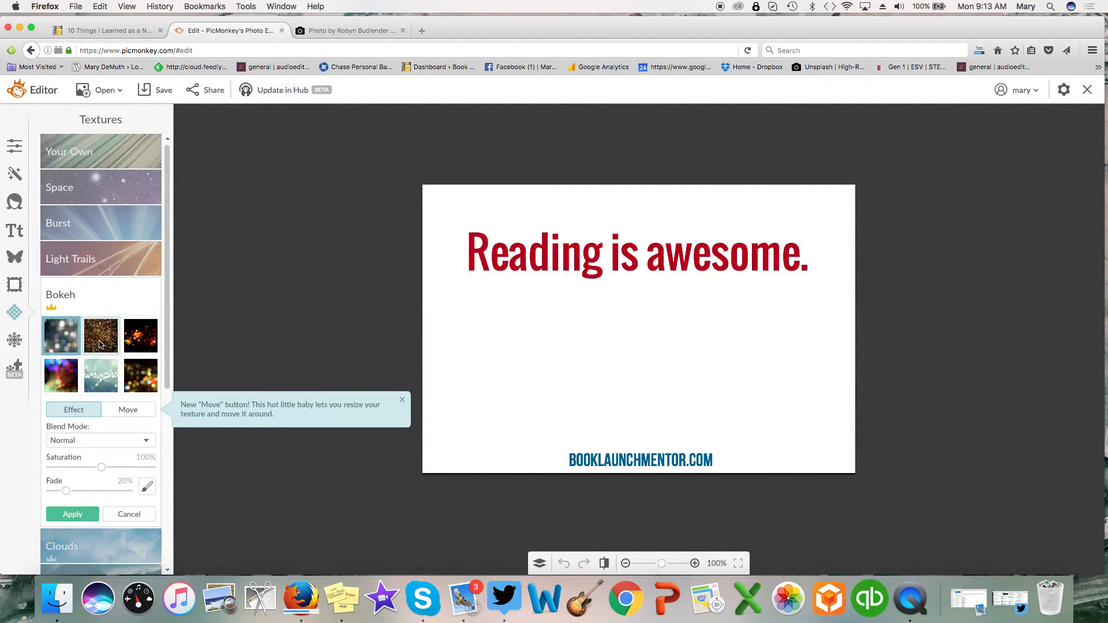
{"action": "left_click", "coordinate": [63, 340]}
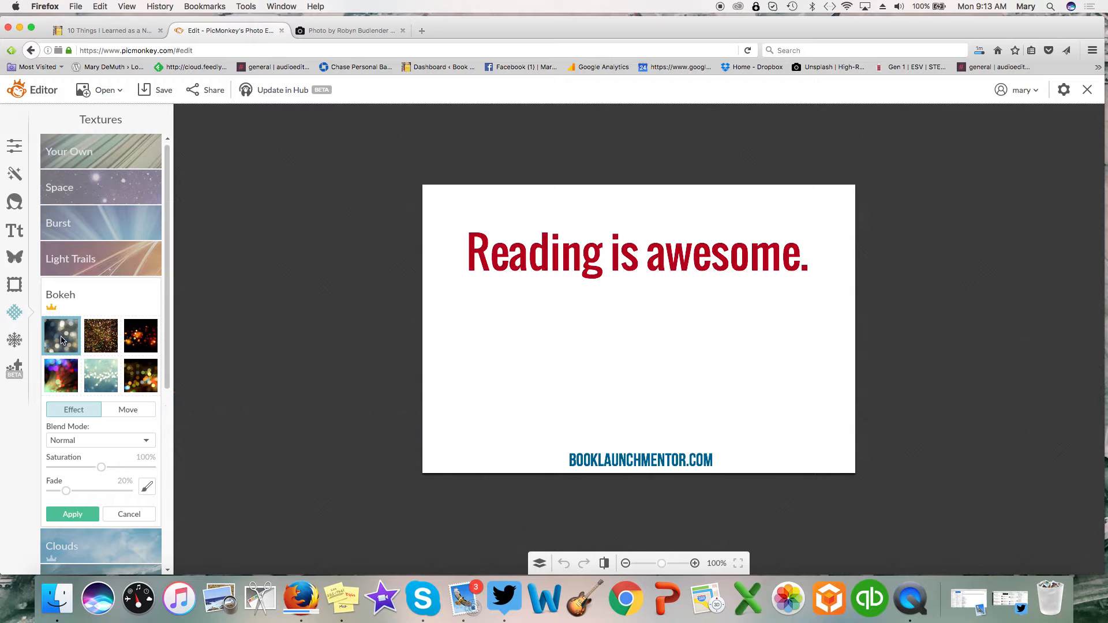
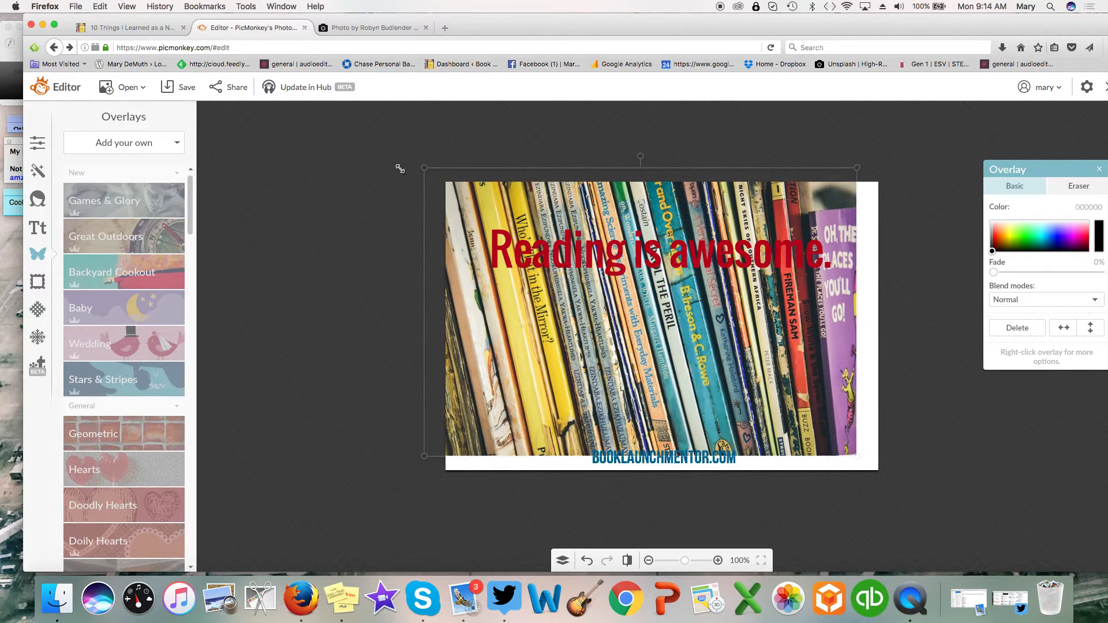
- Enlarge the book-spines photo overlay until it covers the whole canvas, then deselect it
{"action": "left_click_drag", "start_coordinate": [854, 456], "coordinate": [911, 494]}
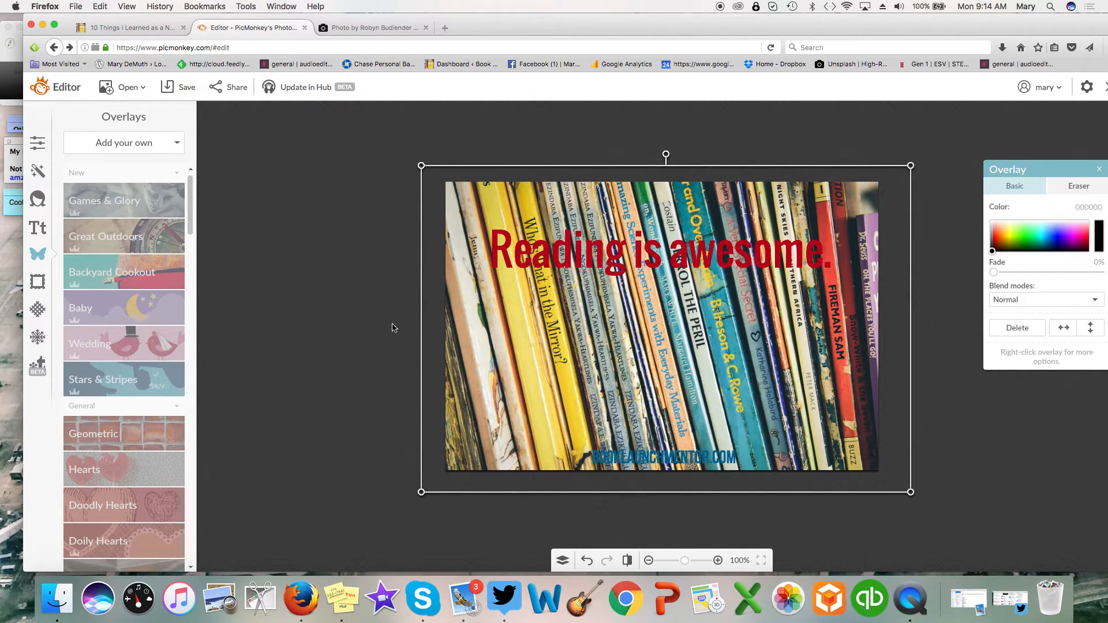
{"action": "left_click", "coordinate": [346, 280]}
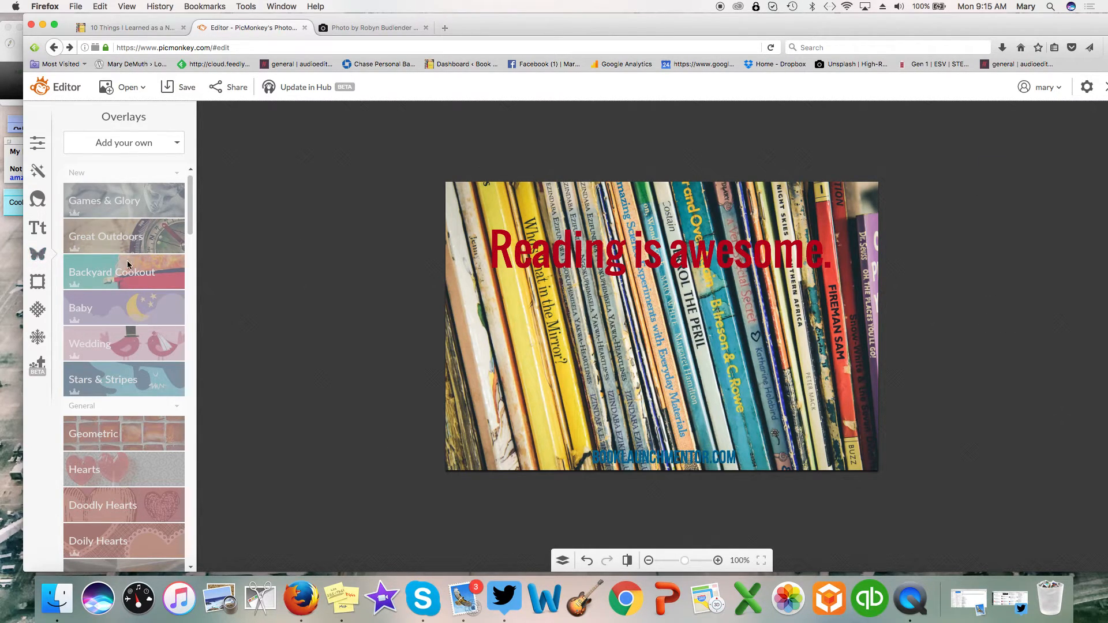
- Add a black geometric rectangle, stretch it past both canvas sides, make it taller and position it over the heading
{"action": "left_click", "coordinate": [126, 433]}
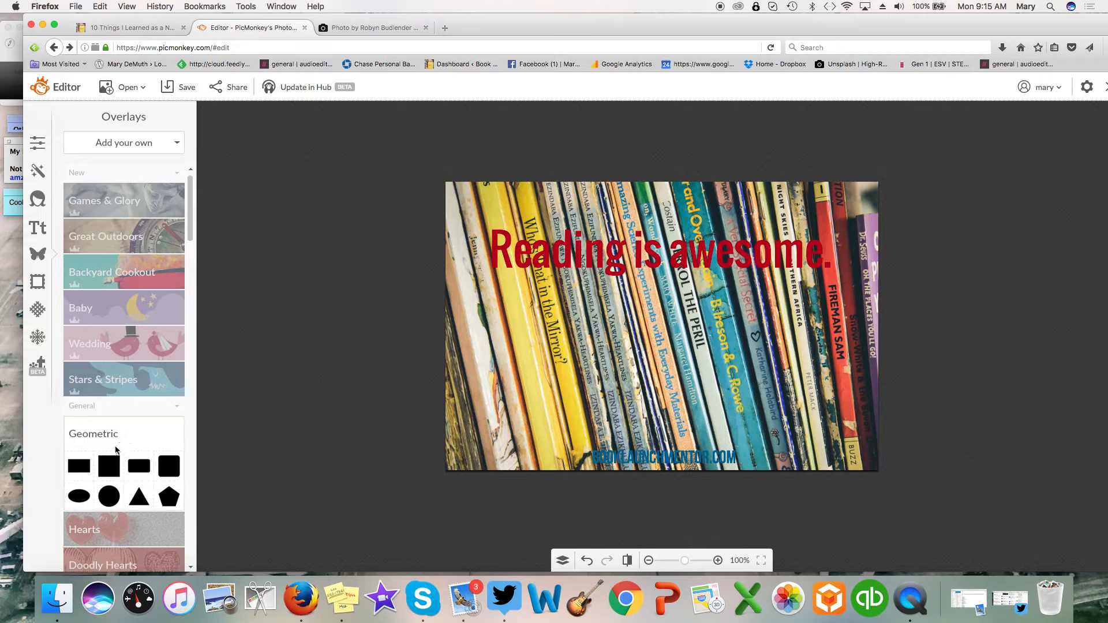
{"action": "left_click", "coordinate": [78, 466]}
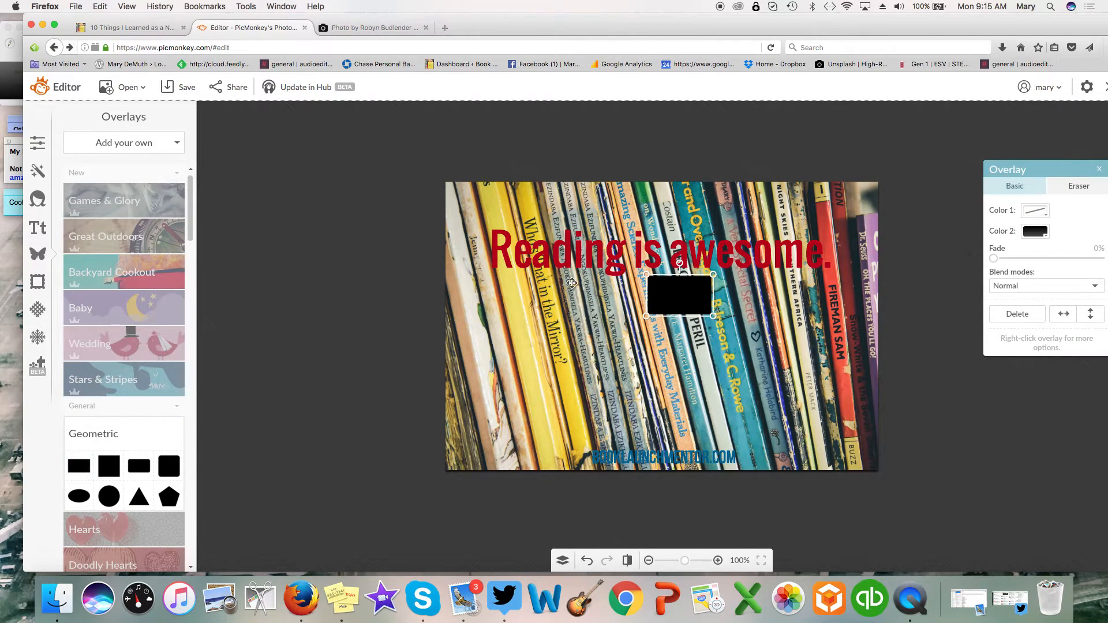
{"action": "left_click_drag", "start_coordinate": [647, 295], "coordinate": [276, 300]}
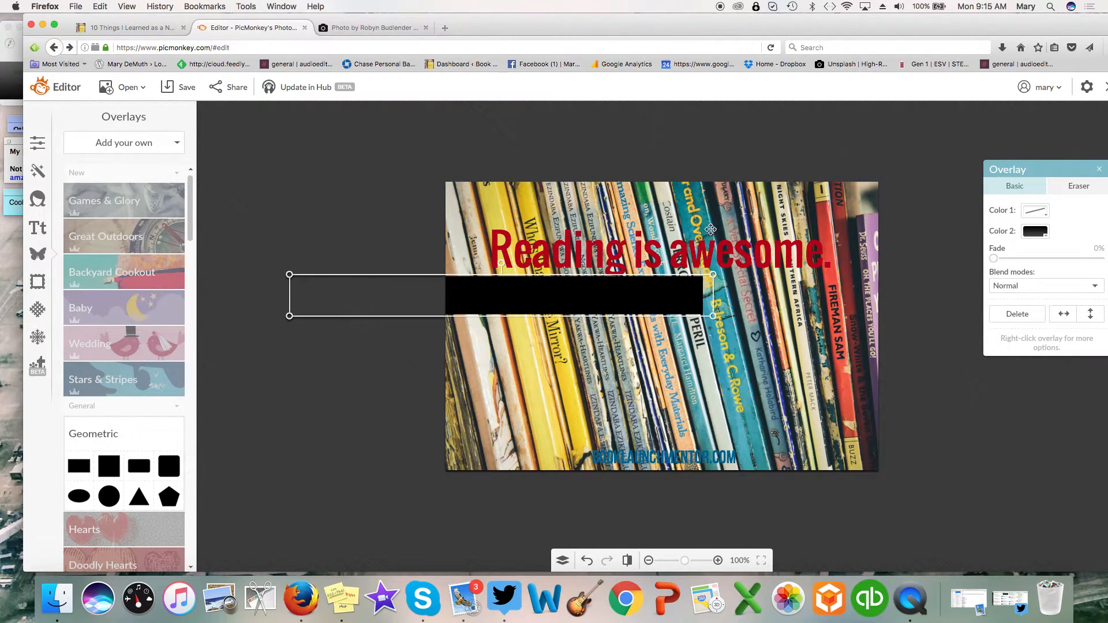
{"action": "left_click_drag", "start_coordinate": [719, 297], "coordinate": [907, 296]}
{"action": "left_click_drag", "start_coordinate": [823, 316], "coordinate": [823, 354]}
{"action": "left_click_drag", "start_coordinate": [766, 321], "coordinate": [767, 253]}
- Send the black bar to the back, then bring it forward one layer so it sits between the photo and the heading
{"action": "right_click", "coordinate": [767, 253]}
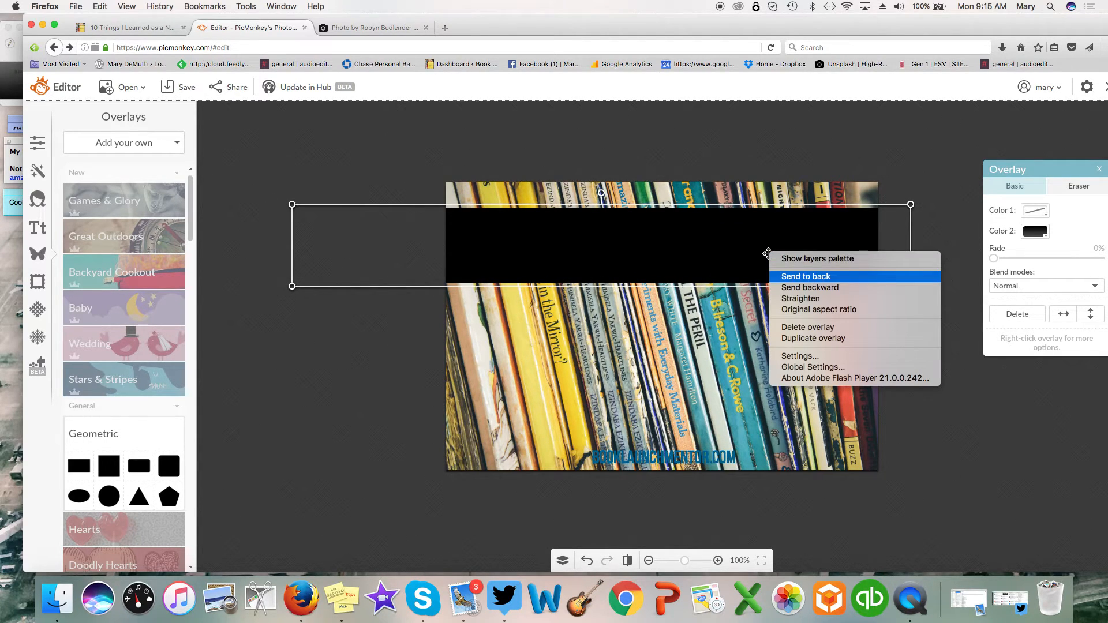
{"action": "left_click", "coordinate": [805, 276]}
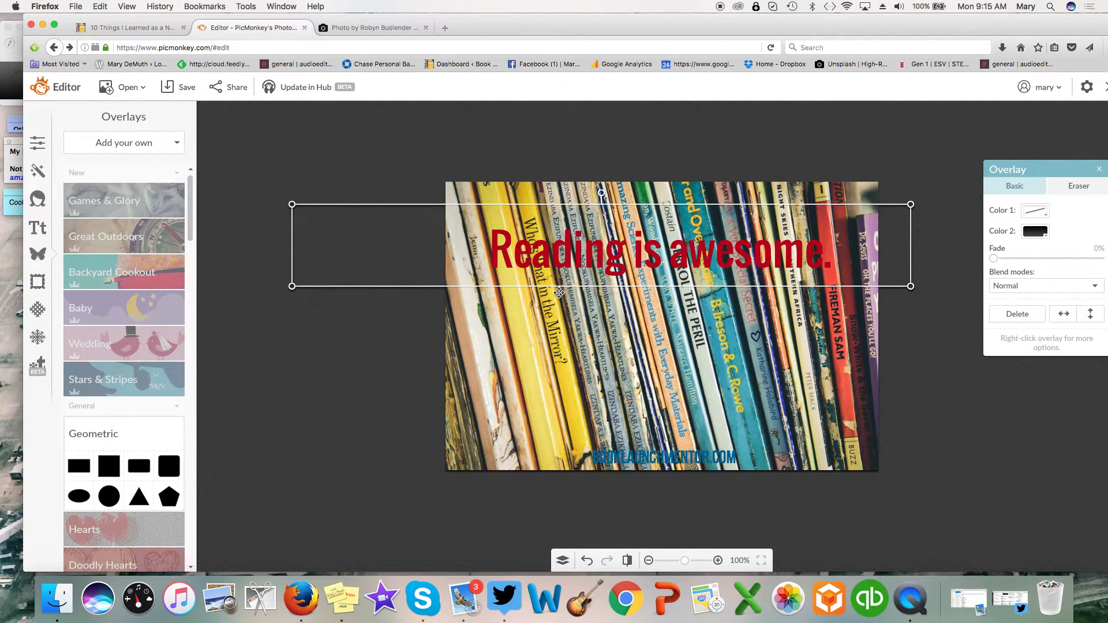
{"action": "right_click", "coordinate": [376, 245]}
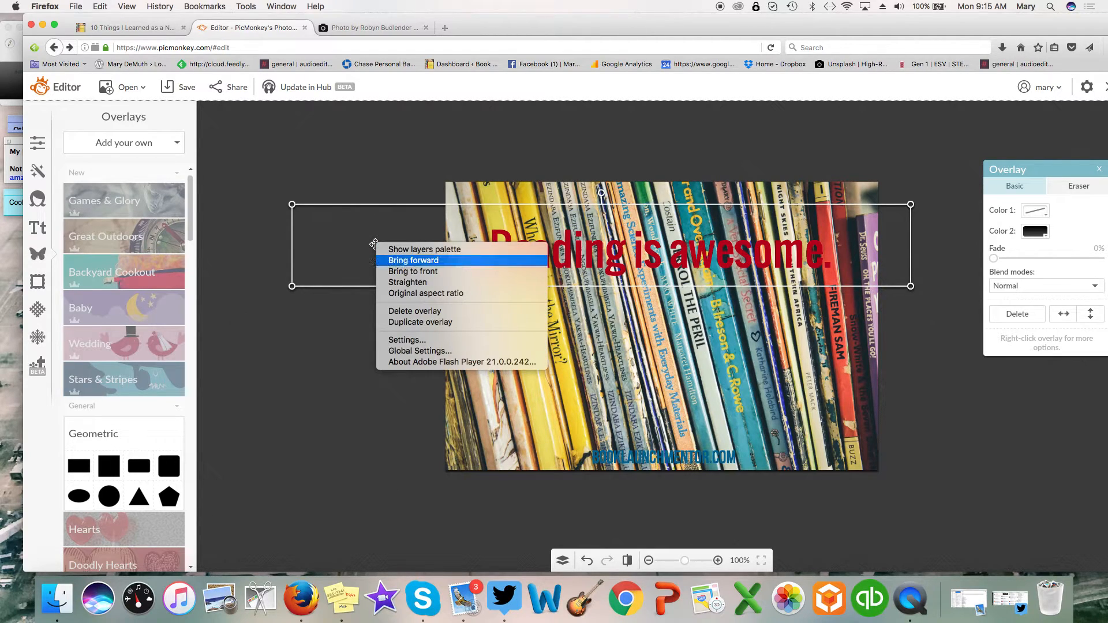
{"action": "left_click", "coordinate": [393, 260]}
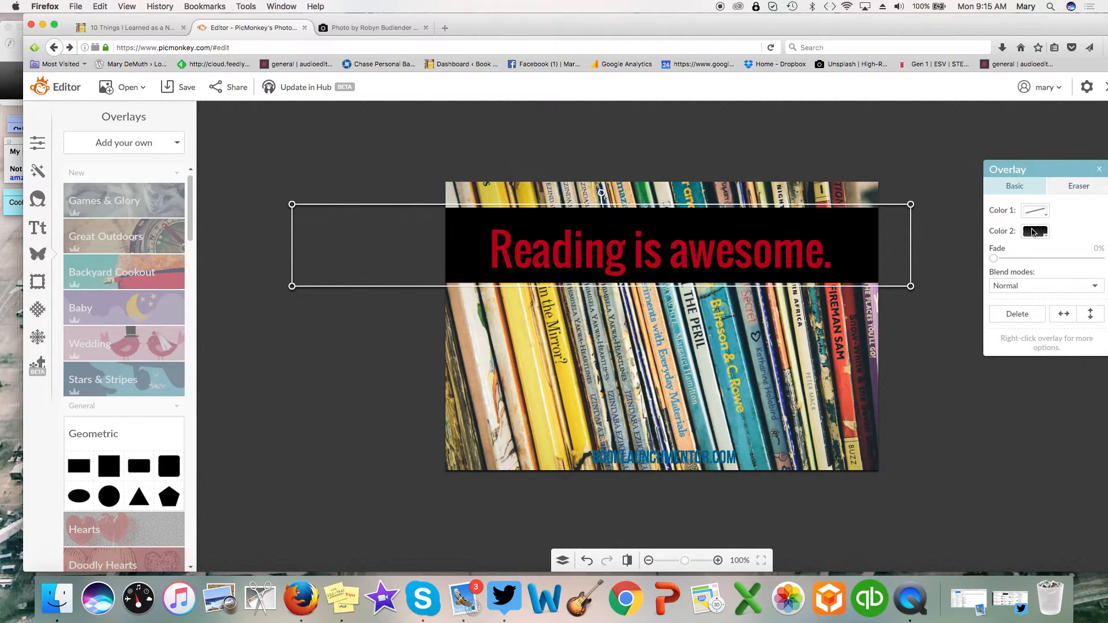
- Set the heading's text colour to white (ffffff) and lower the black bar slightly to centre it behind the words
{"action": "mouse_move", "coordinate": [994, 259]}
{"action": "left_mouse_down"}
{"action": "mouse_move", "coordinate": [1027, 254]}
{"action": "mouse_move", "coordinate": [985, 258]}
{"action": "left_mouse_up"}
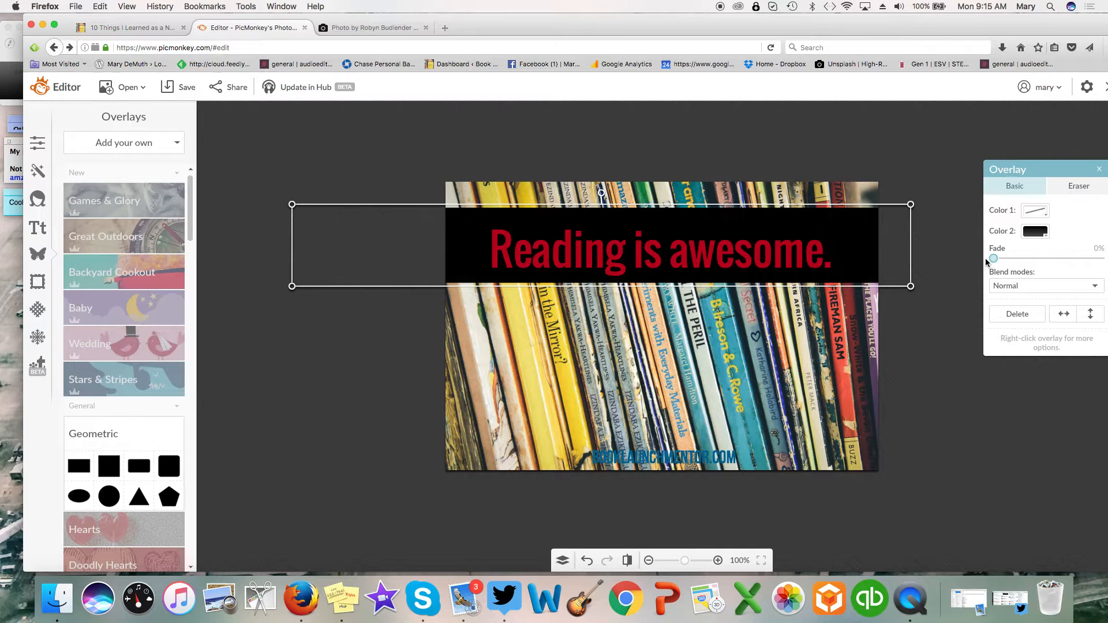
{"action": "left_click", "coordinate": [648, 329]}
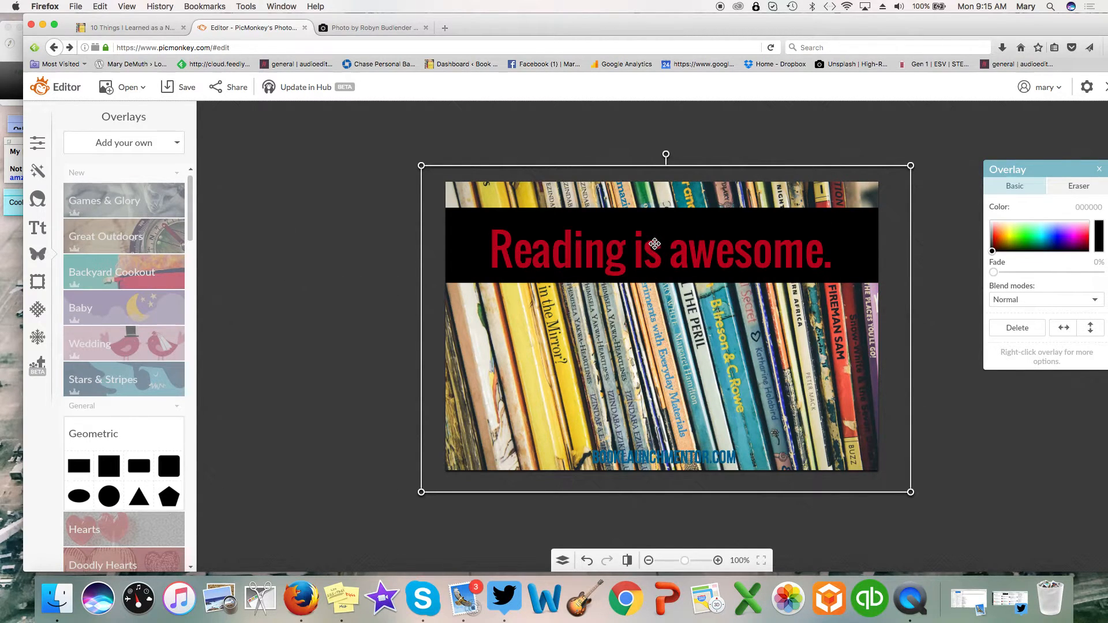
{"action": "left_click", "coordinate": [299, 294]}
{"action": "left_click", "coordinate": [546, 256]}
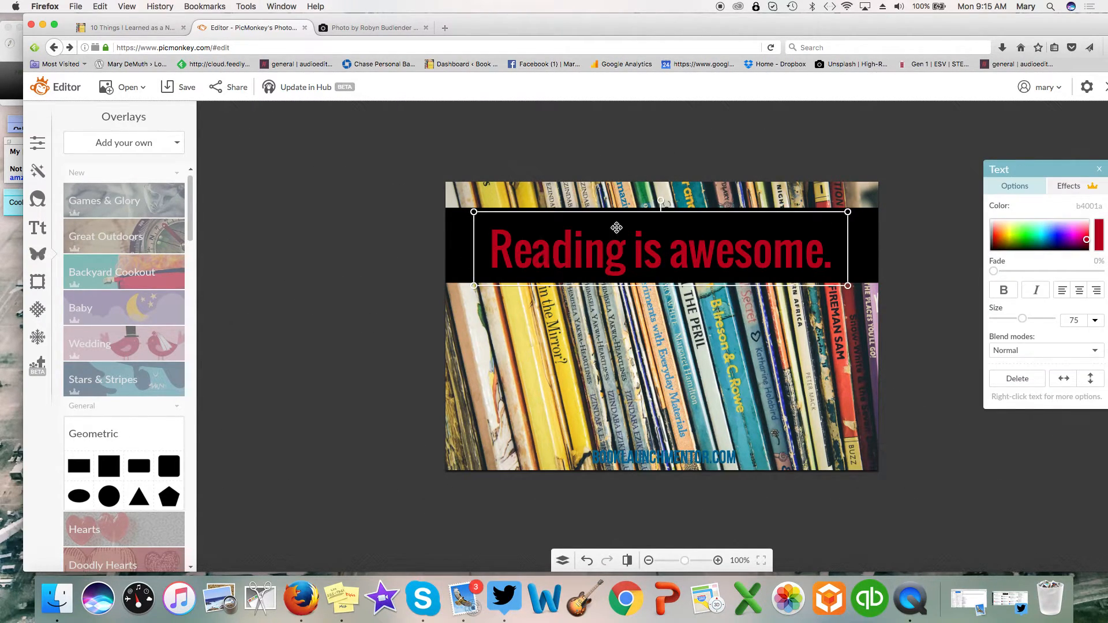
{"action": "left_click_drag", "start_coordinate": [1087, 242], "coordinate": [981, 221]}
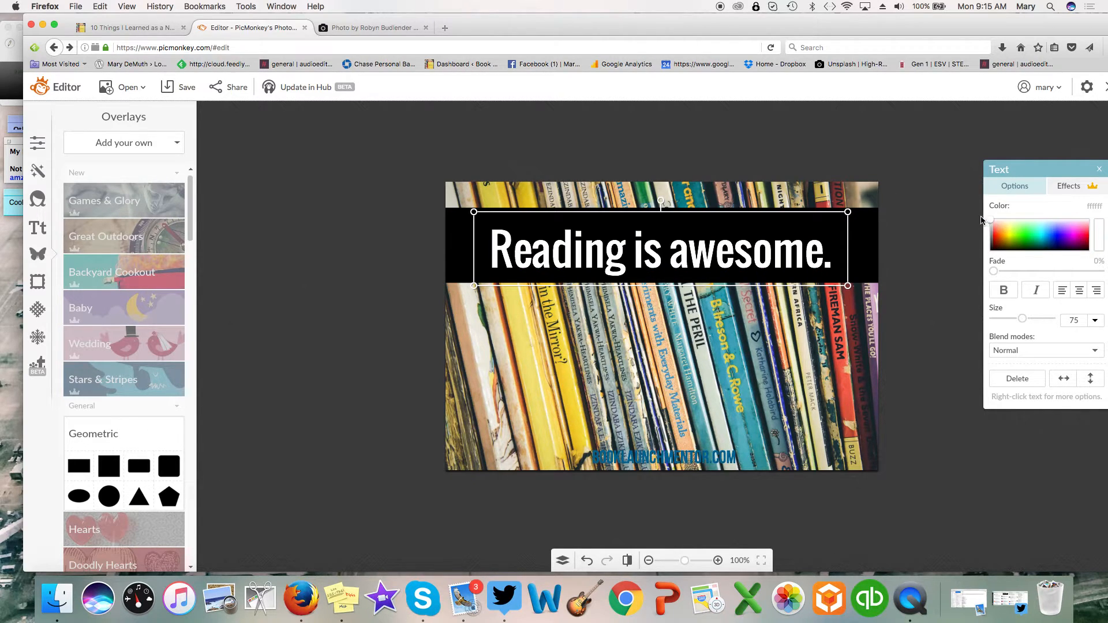
{"action": "left_click", "coordinate": [453, 238]}
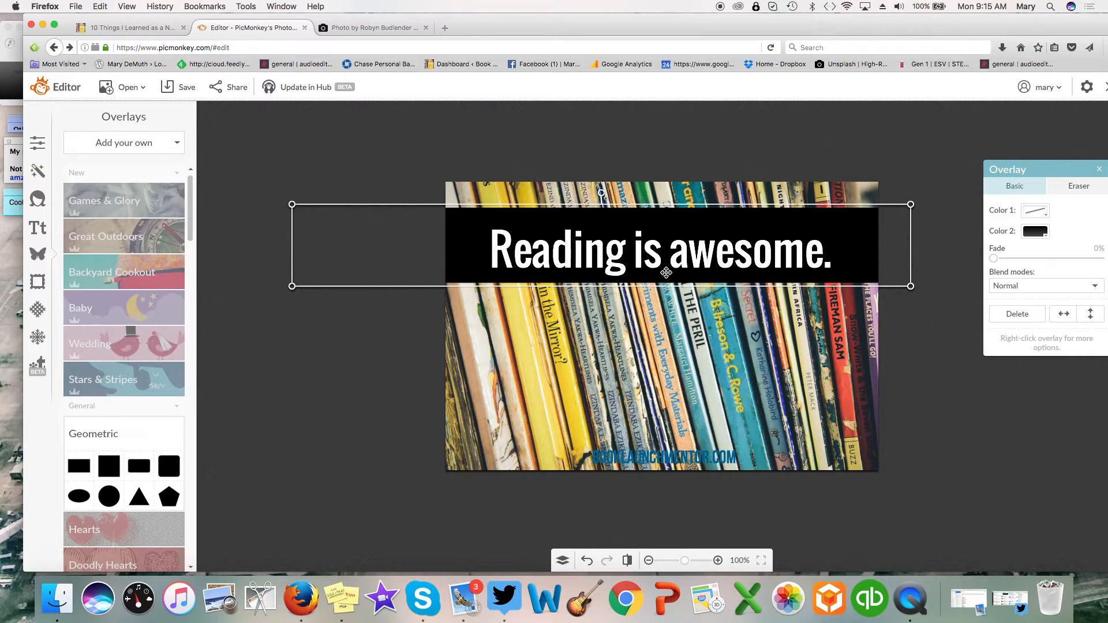
{"action": "left_click_drag", "start_coordinate": [454, 242], "coordinate": [454, 246]}
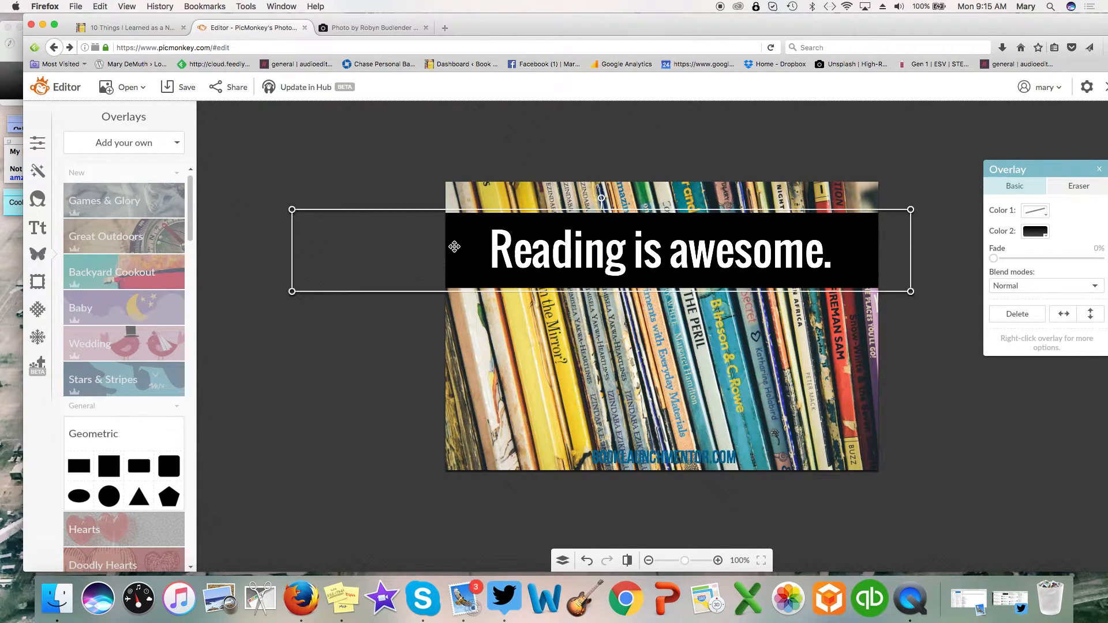
- Set the bar's second colour to blue 0071aa and its fade to 26%
{"action": "left_click", "coordinate": [1043, 233]}
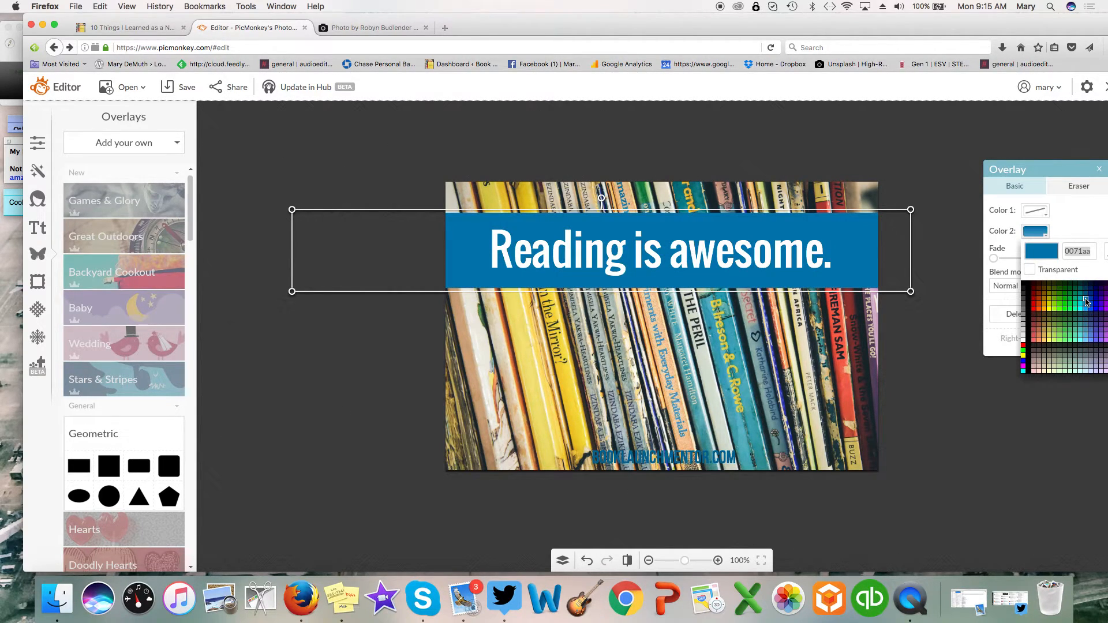
{"action": "left_click", "coordinate": [1086, 302]}
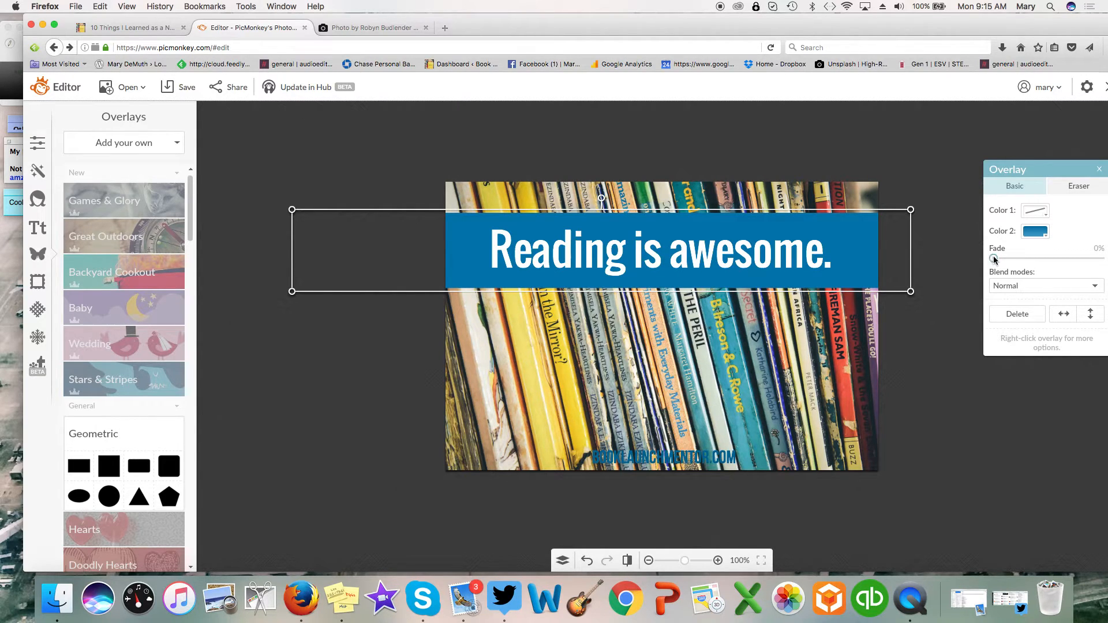
{"action": "left_click_drag", "start_coordinate": [994, 259], "coordinate": [1021, 258]}
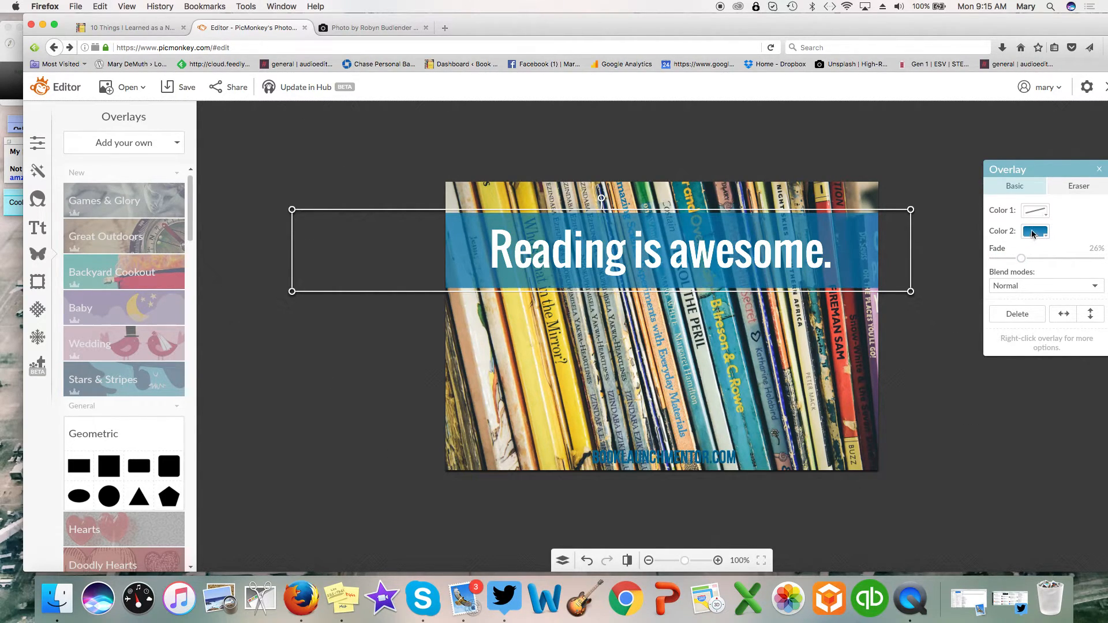
- Try other colours on the bar, set its second colour to turquoise 00d4d4 and deselect it
{"action": "left_click", "coordinate": [1033, 233]}
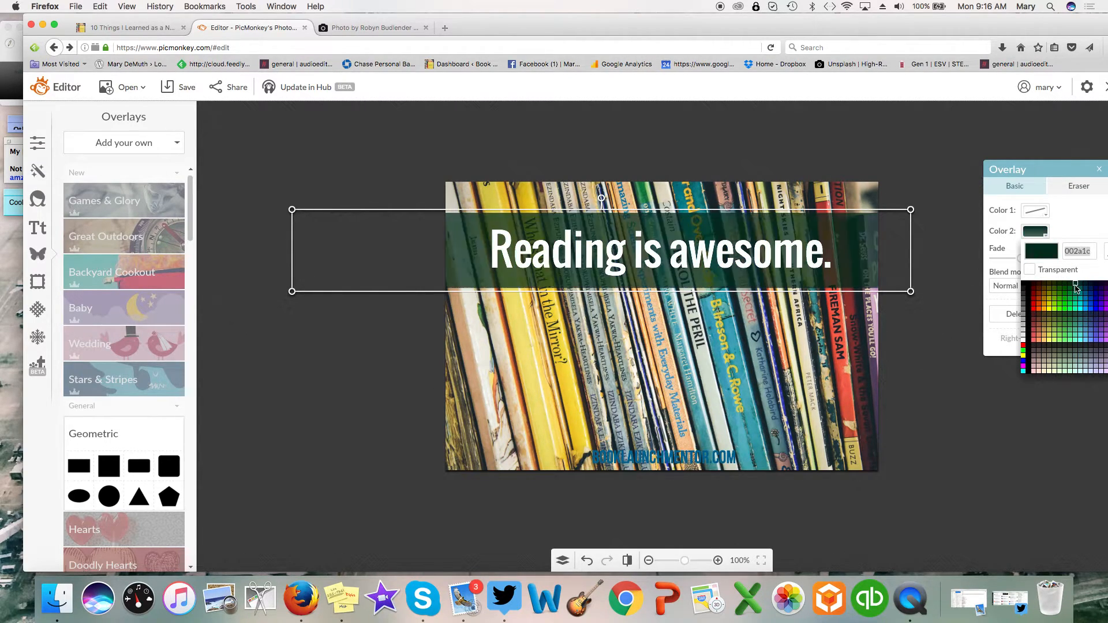
{"action": "left_click", "coordinate": [1091, 310]}
{"action": "left_click", "coordinate": [1081, 302]}
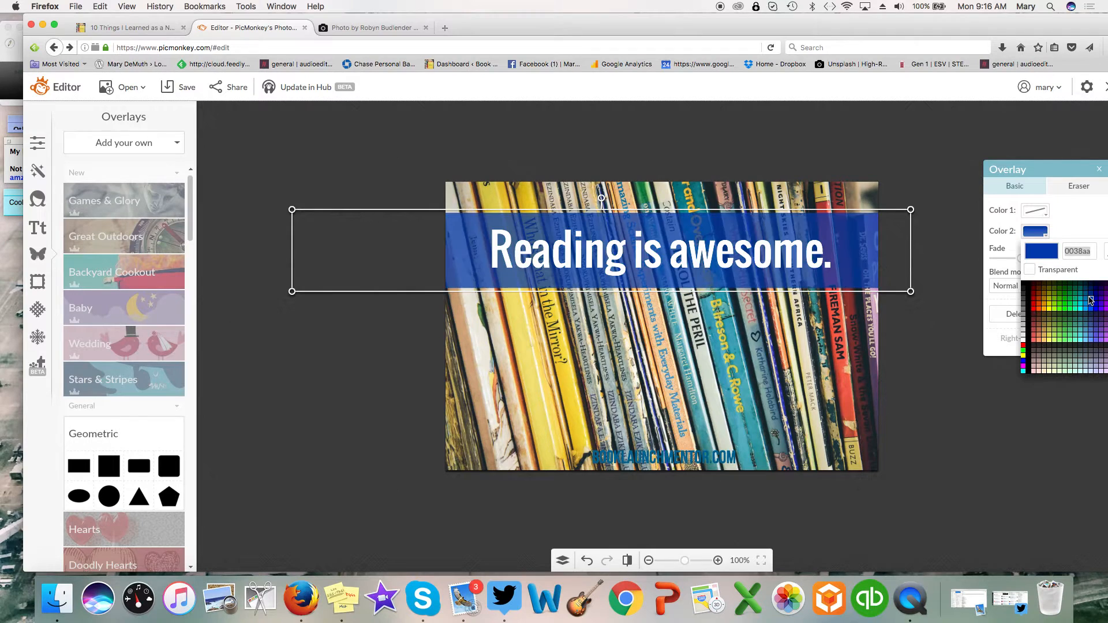
{"action": "left_click", "coordinate": [1076, 306]}
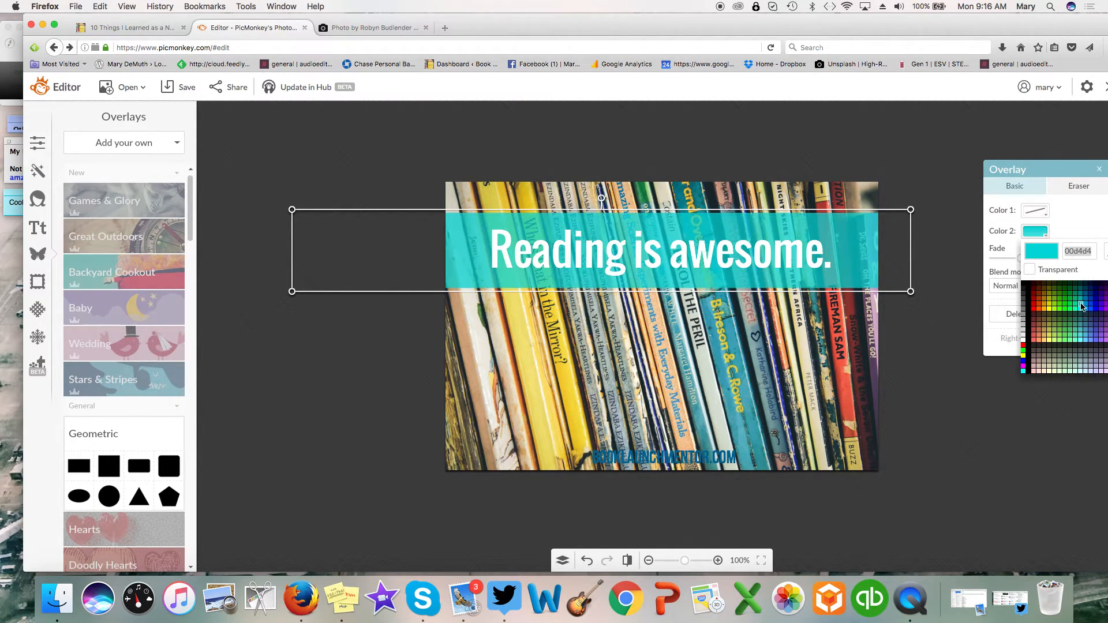
{"action": "left_click", "coordinate": [1082, 304]}
{"action": "left_click", "coordinate": [945, 348]}
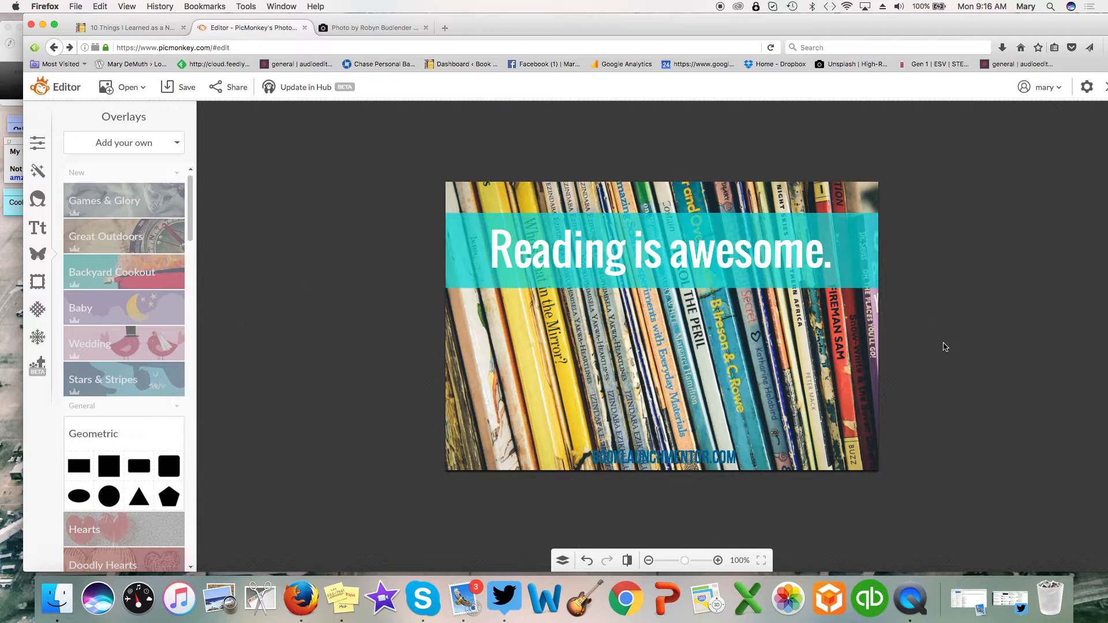
- Set the BOOKLAUNCHMENTOR.COM text colour to white (ffffff) and deselect it
{"action": "left_click", "coordinate": [636, 457]}
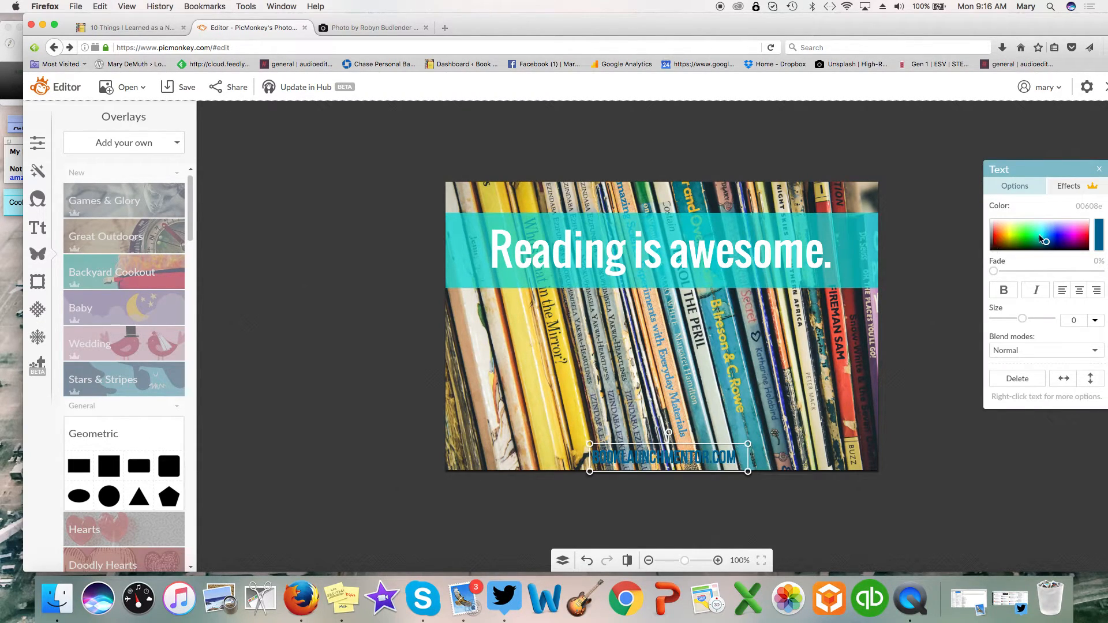
{"action": "left_click_drag", "start_coordinate": [1047, 244], "coordinate": [979, 216]}
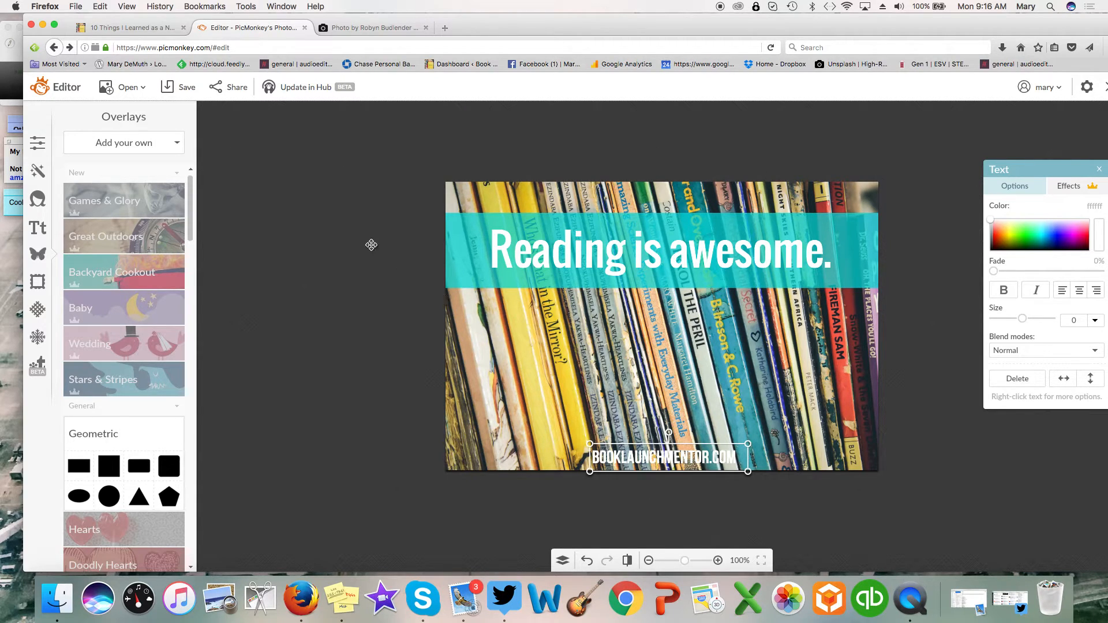
{"action": "left_click", "coordinate": [258, 302]}
- Try the Orton effect on the graphic and cancel it
{"action": "left_click", "coordinate": [36, 200]}
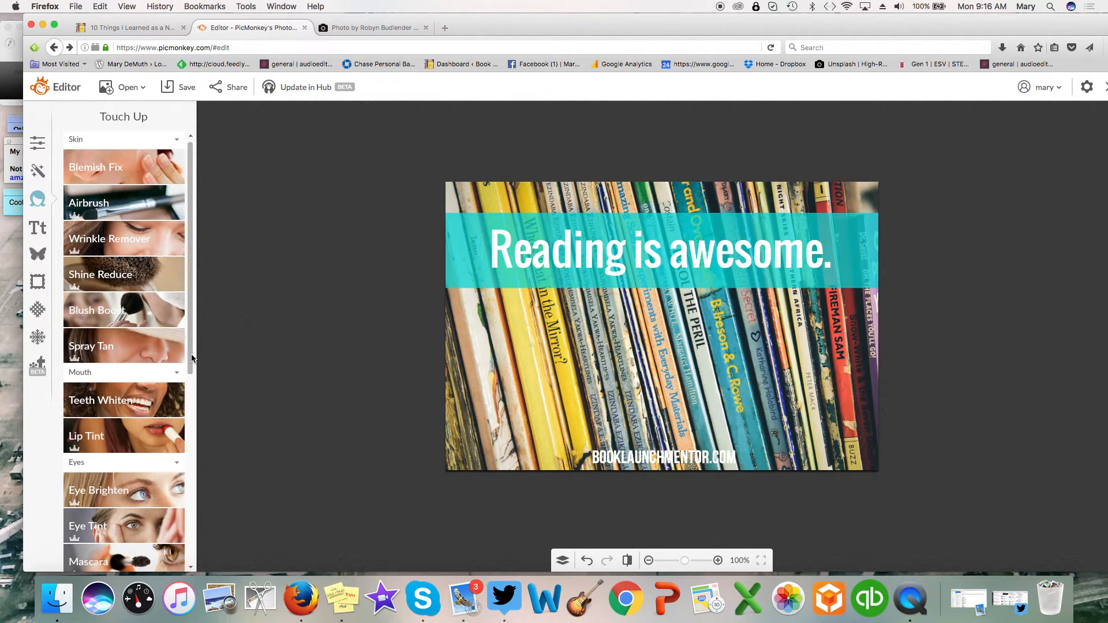
{"action": "mouse_move", "coordinate": [191, 355]}
{"action": "left_mouse_down"}
{"action": "mouse_move", "coordinate": [192, 506]}
{"action": "mouse_move", "coordinate": [190, 346]}
{"action": "left_mouse_up"}
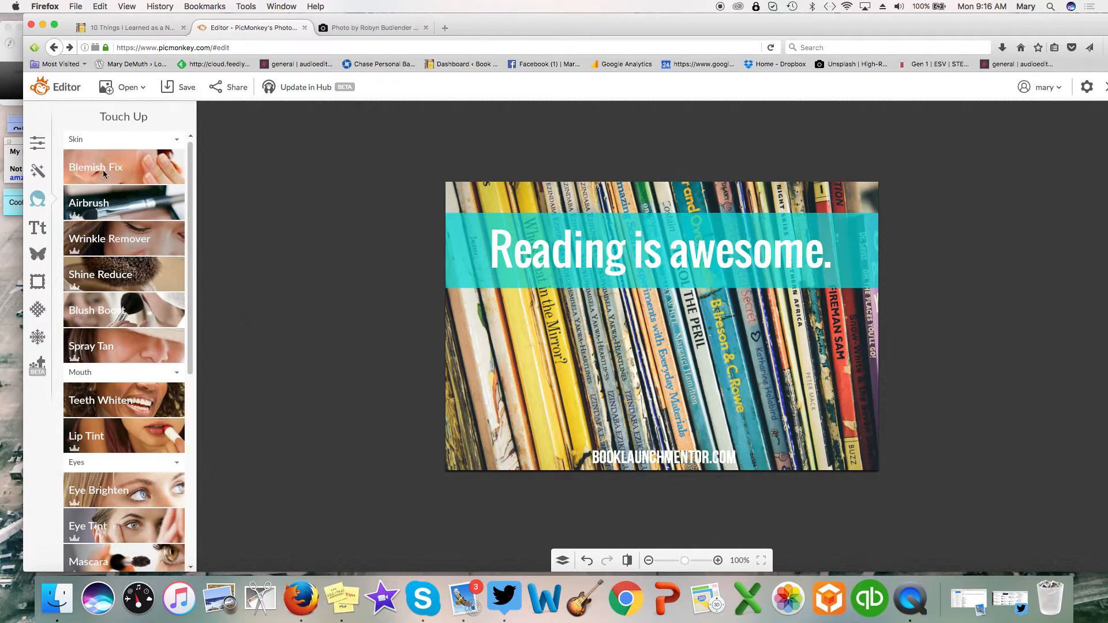
{"action": "left_click", "coordinate": [34, 172]}
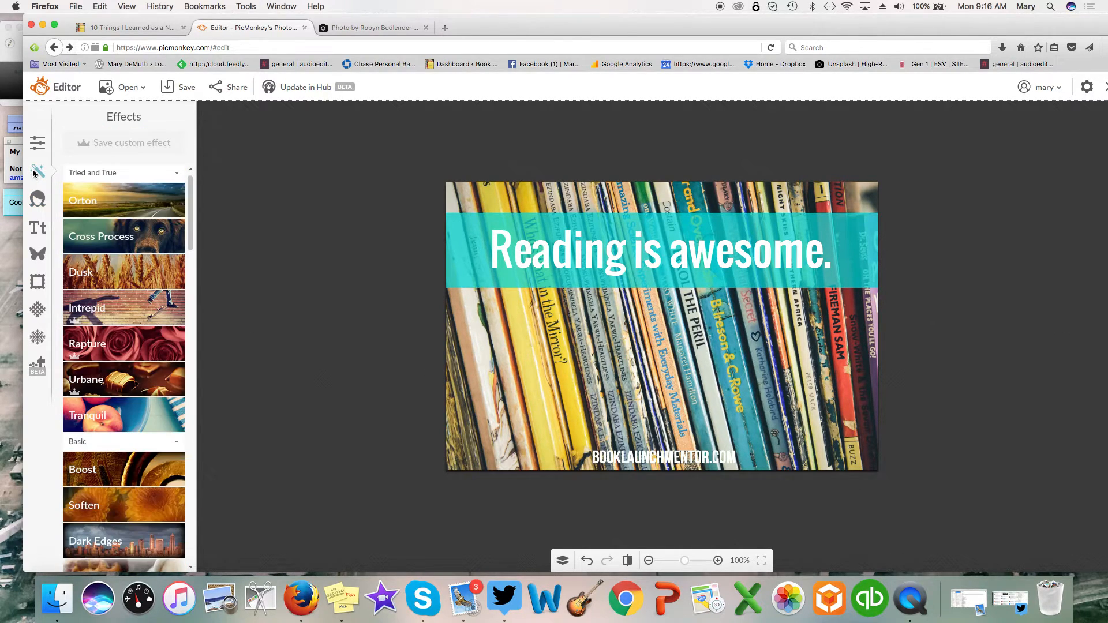
{"action": "left_click", "coordinate": [133, 205]}
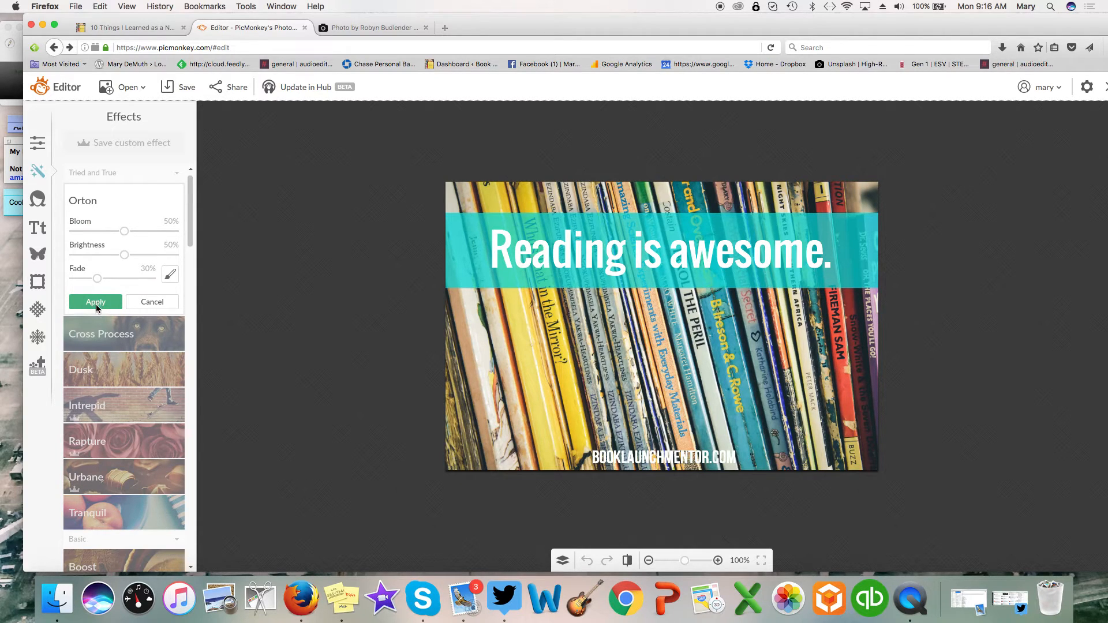
{"action": "left_click", "coordinate": [152, 302]}
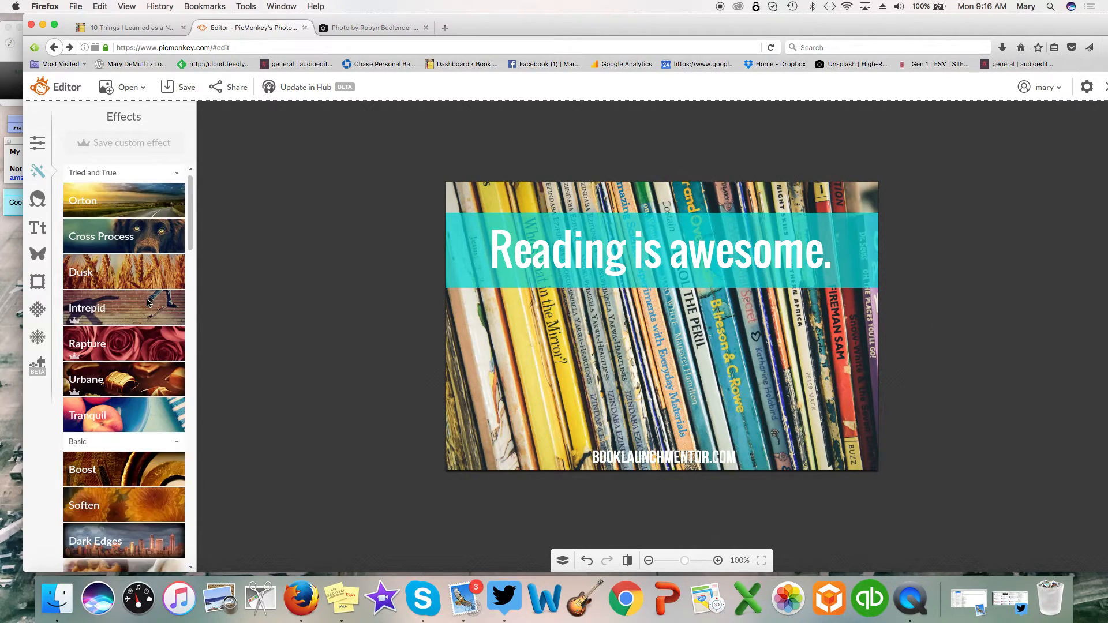
- Try the Blue and Red variants of the Cross Process effect on the graphic and cancel the effect
{"action": "left_click", "coordinate": [122, 241]}
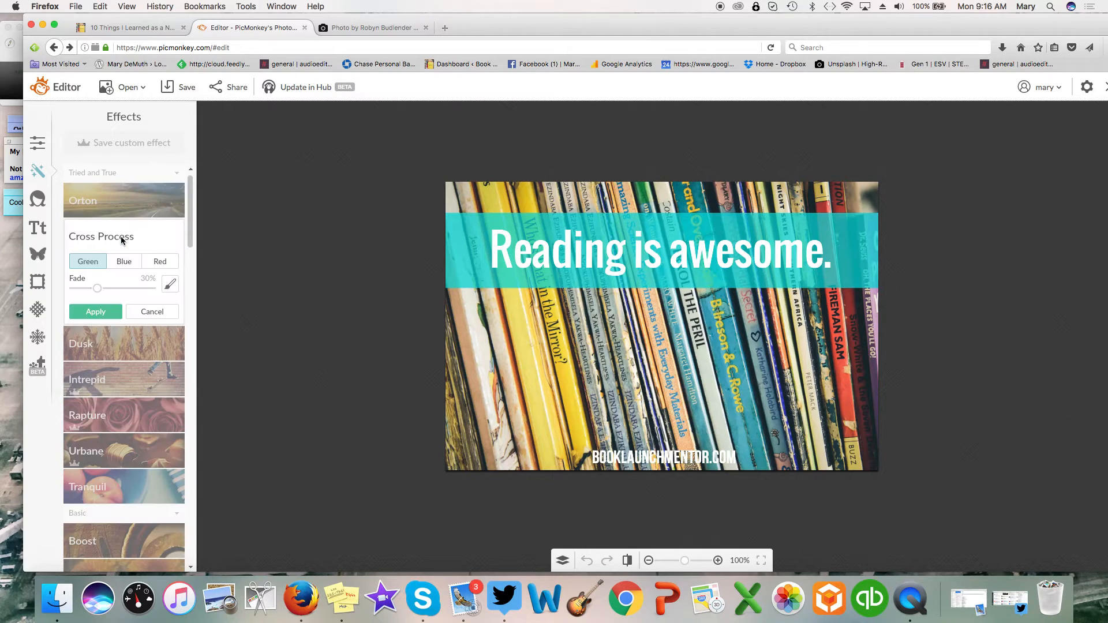
{"action": "left_click", "coordinate": [125, 262]}
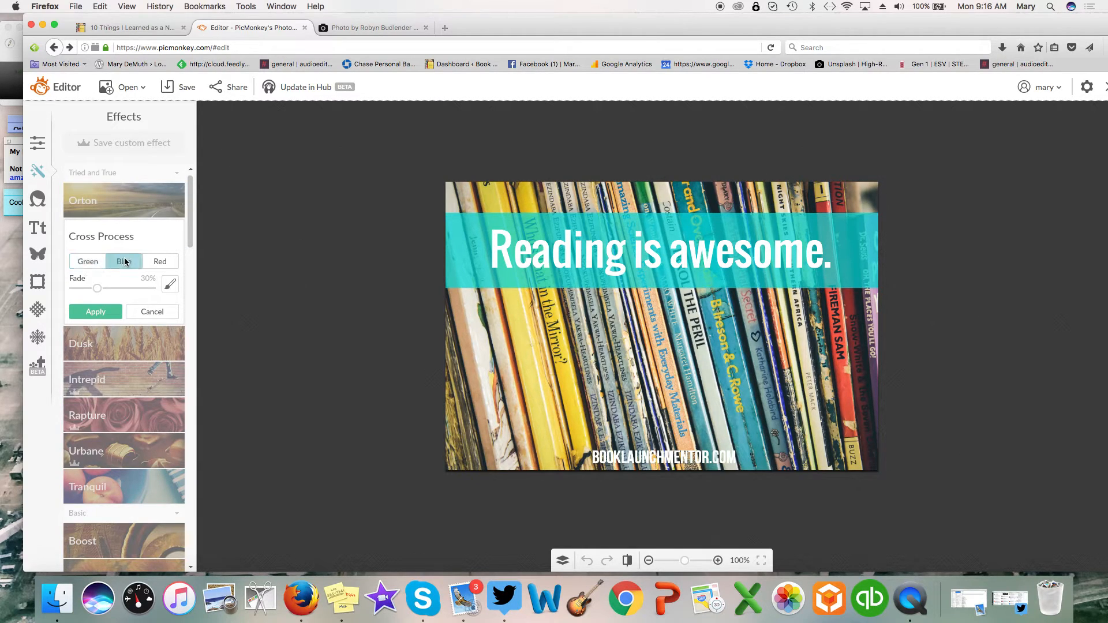
{"action": "left_click", "coordinate": [160, 262]}
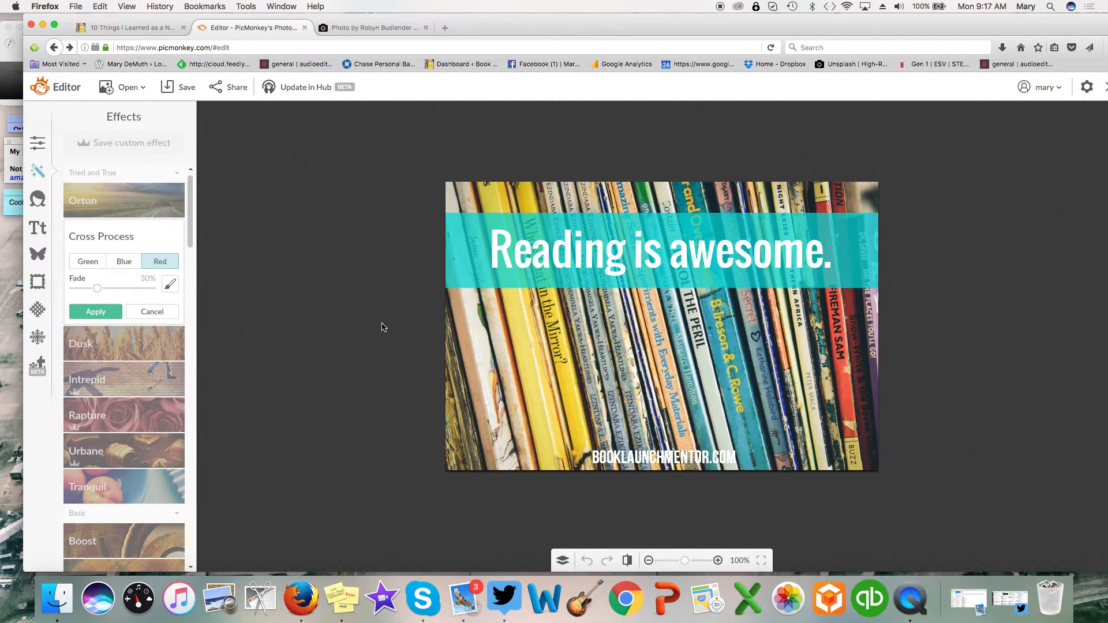
{"action": "left_click", "coordinate": [147, 312]}
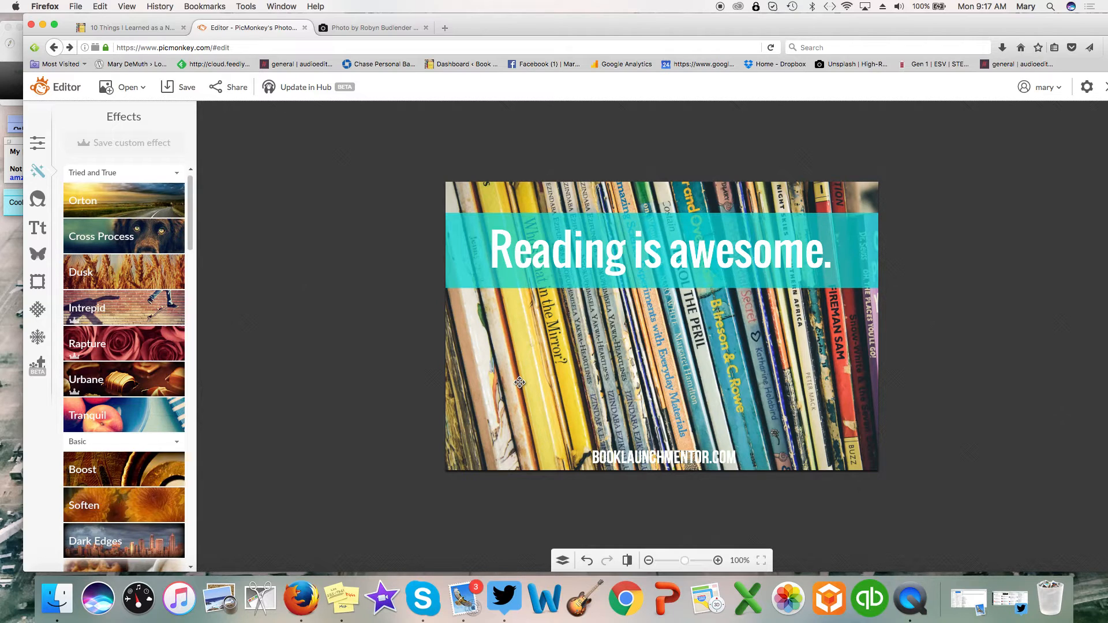
{"action": "left_click", "coordinate": [141, 90]}
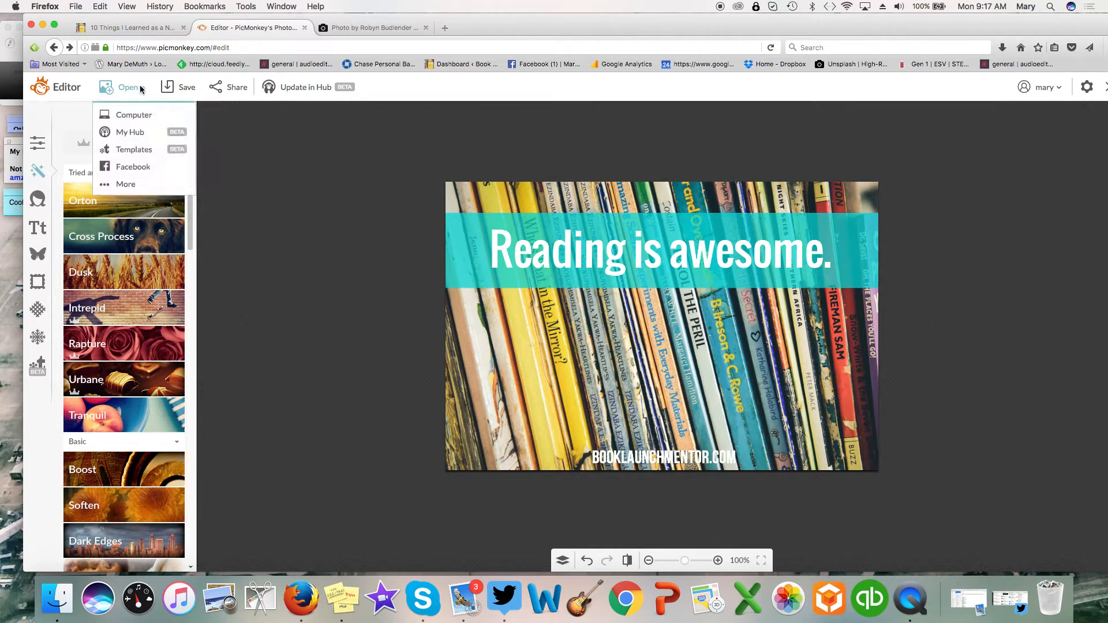
{"action": "left_click", "coordinate": [122, 116]}
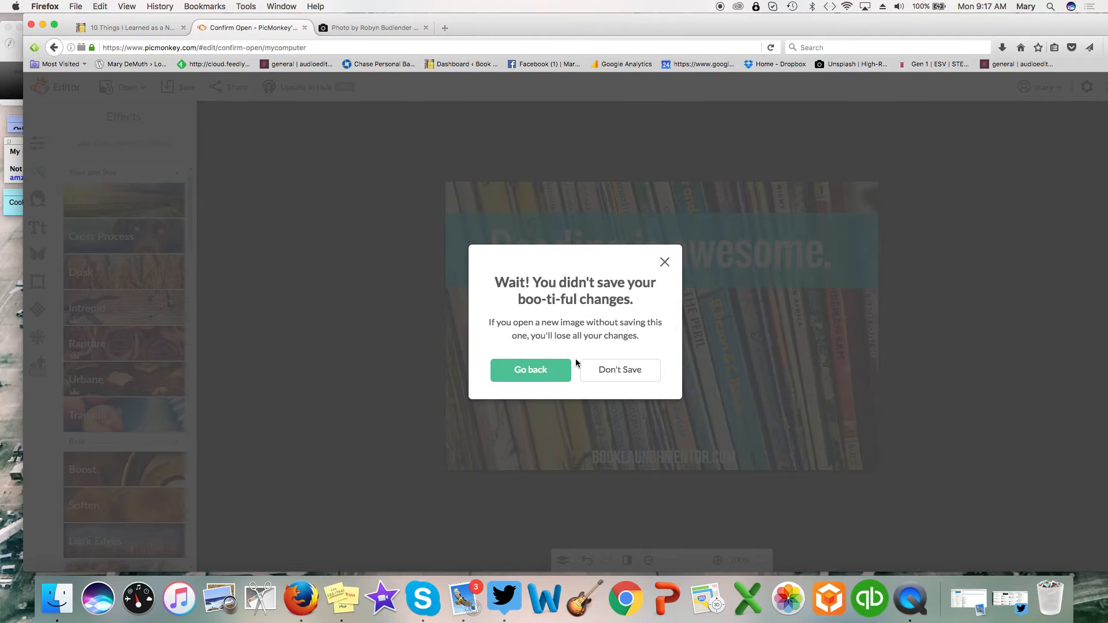
{"action": "left_click", "coordinate": [605, 371]}
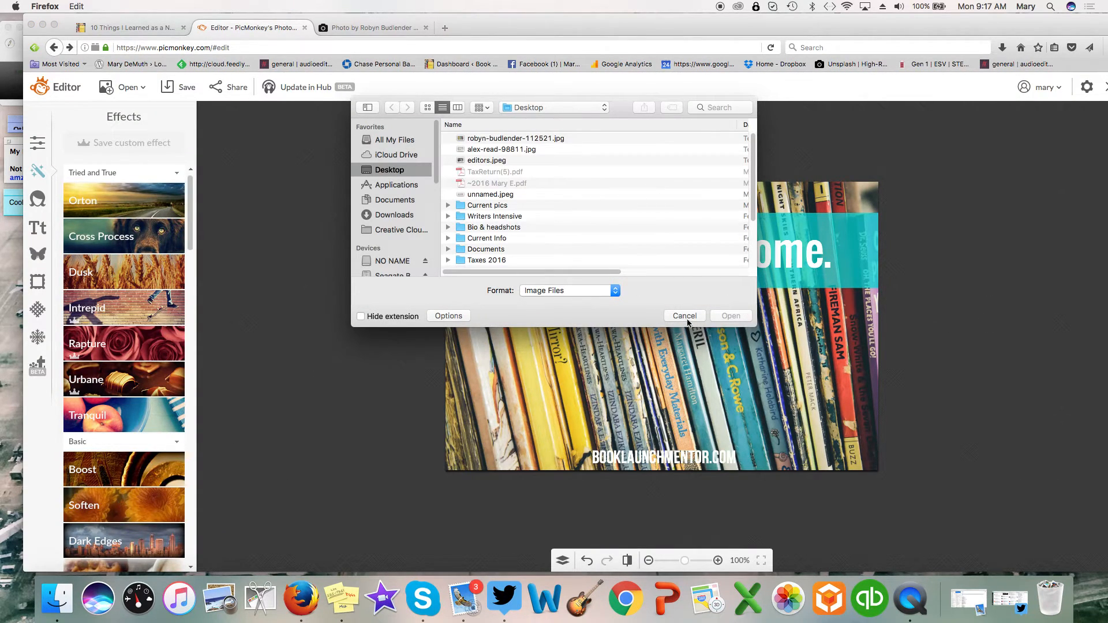
{"action": "left_click", "coordinate": [683, 317]}
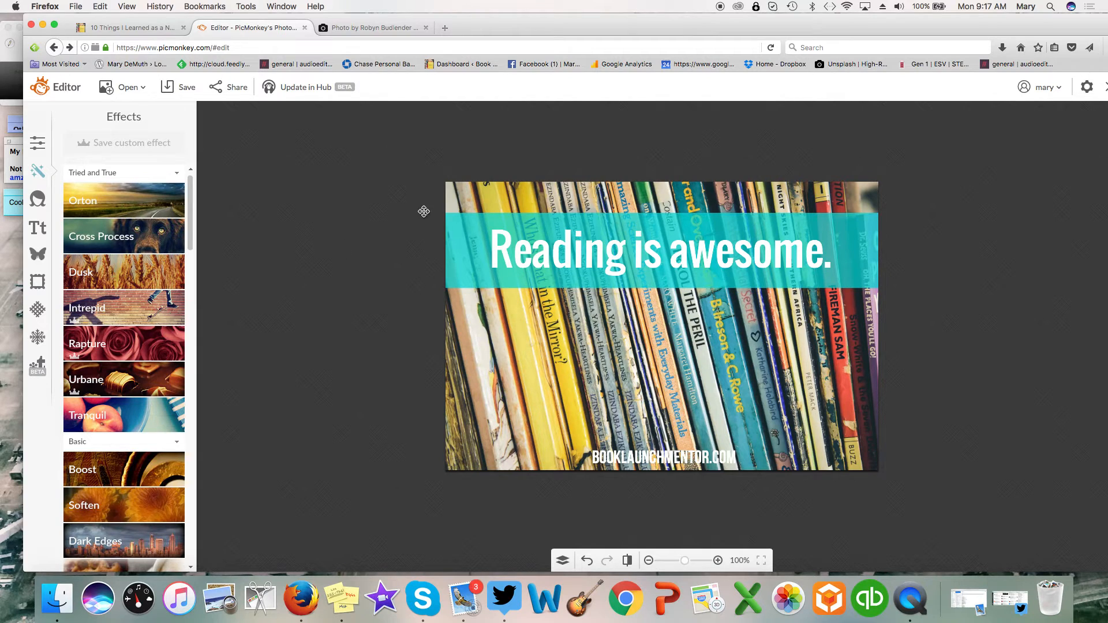
{"action": "left_click", "coordinate": [126, 88]}
{"action": "left_click", "coordinate": [124, 117]}
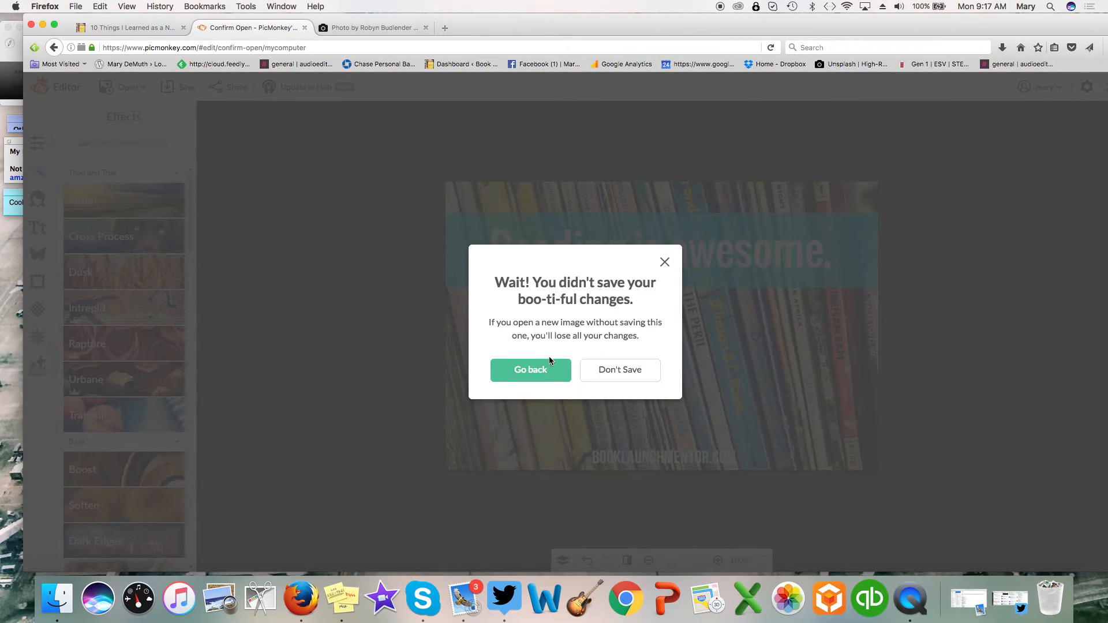
{"action": "left_click", "coordinate": [613, 372]}
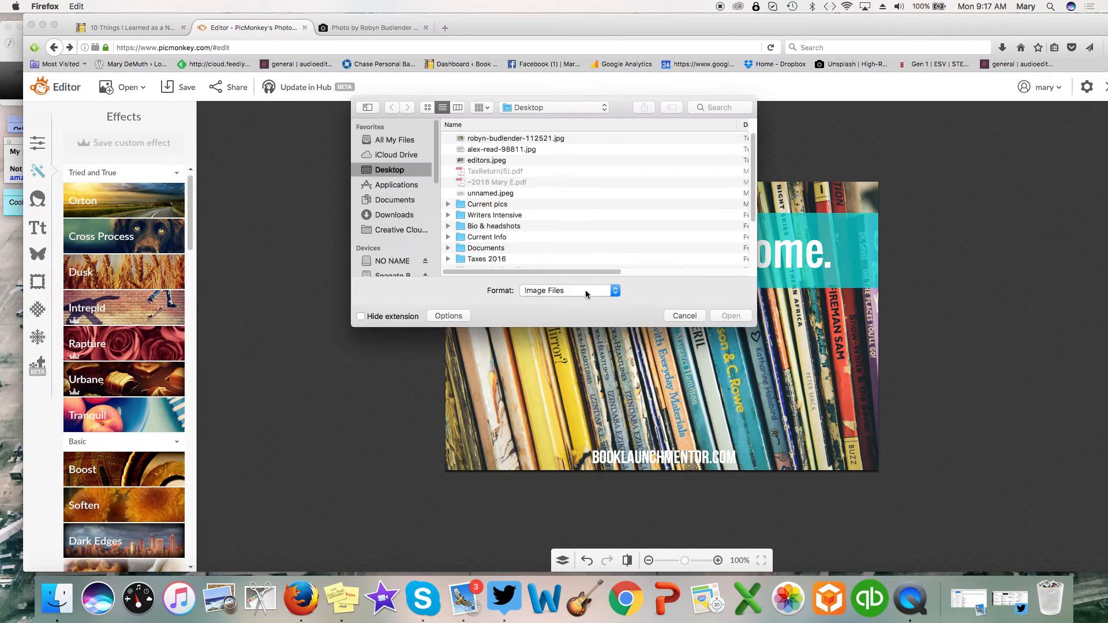
{"action": "left_click", "coordinate": [685, 316]}
{"action": "mouse_move", "coordinate": [132, 89]}
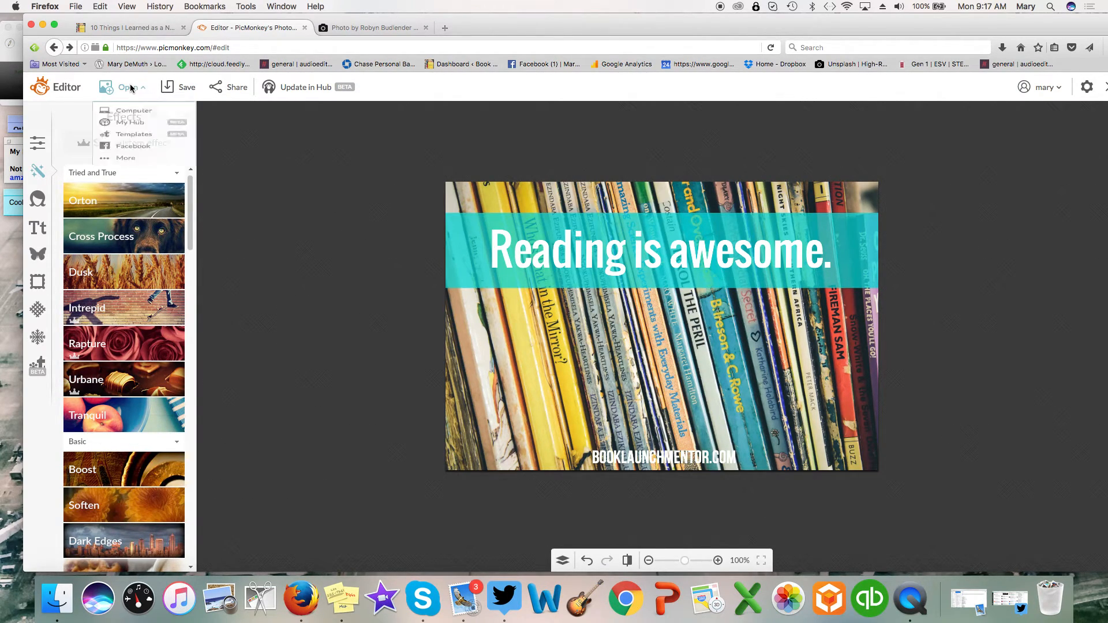
{"action": "left_click", "coordinate": [133, 111]}
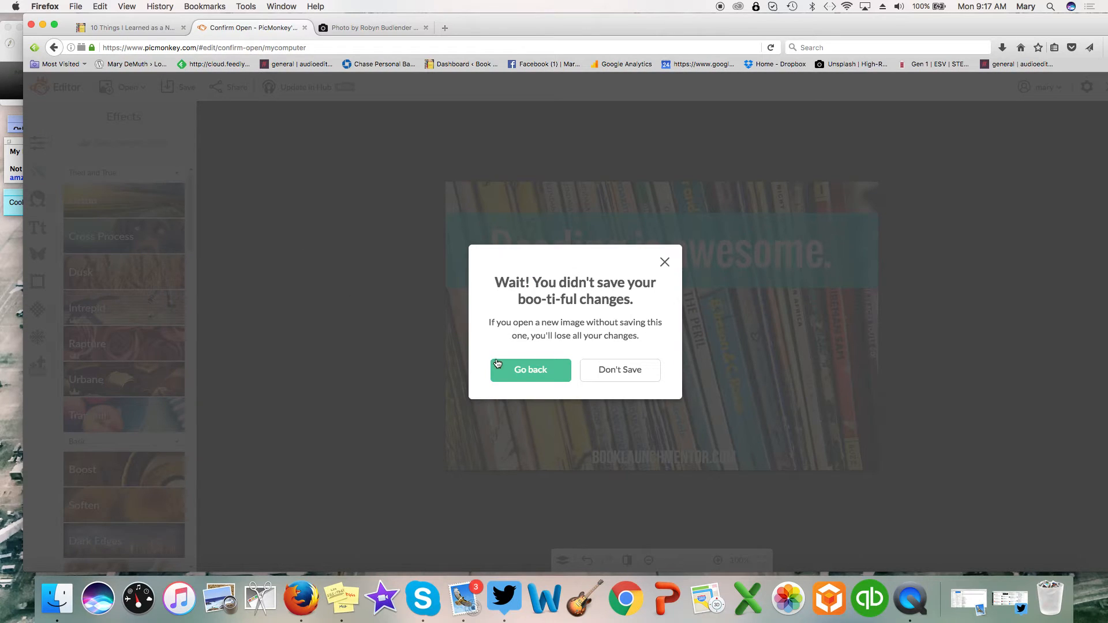
{"action": "left_click", "coordinate": [543, 376]}
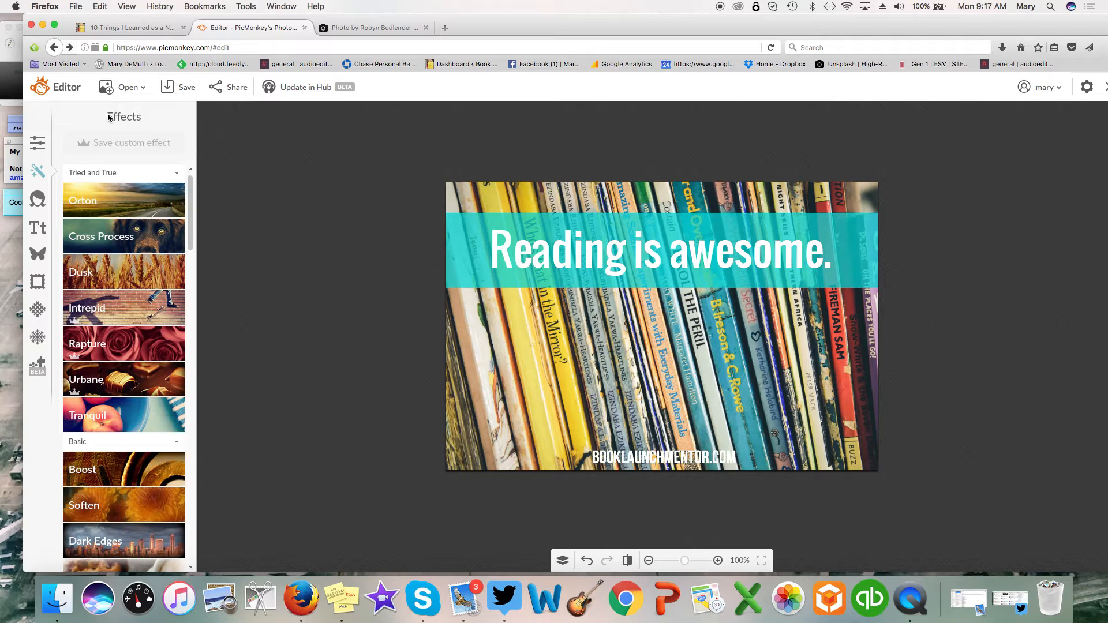
{"action": "left_click", "coordinate": [127, 90]}
{"action": "left_click", "coordinate": [124, 114]}
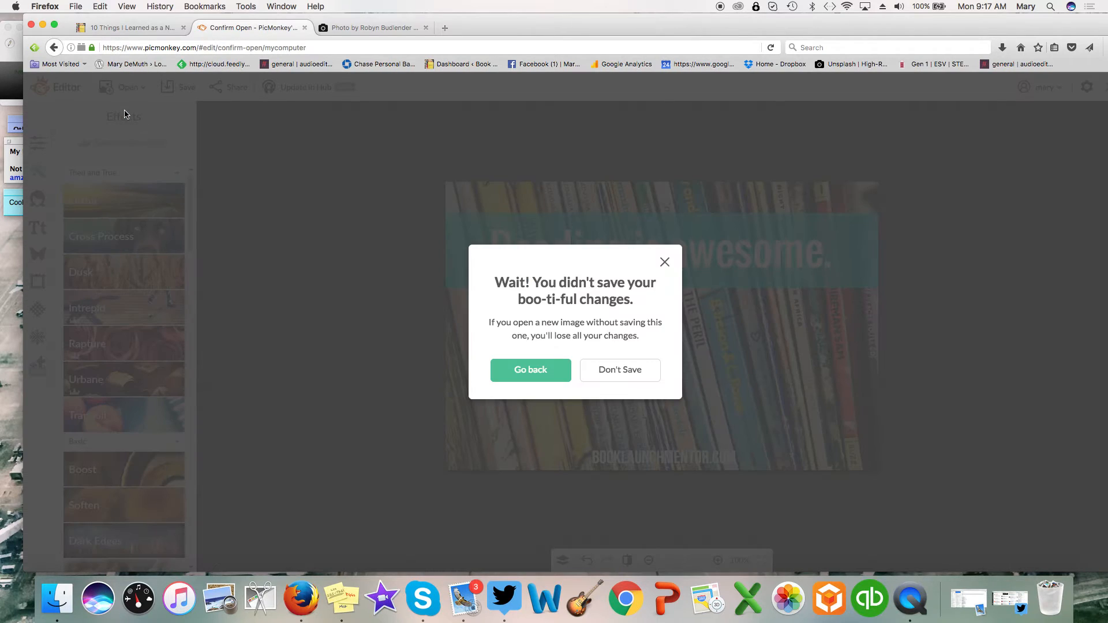
- Close the editor without saving the graphic and start a fresh photo editor from picmonkey.com in a new tab
{"action": "left_click", "coordinate": [306, 28]}
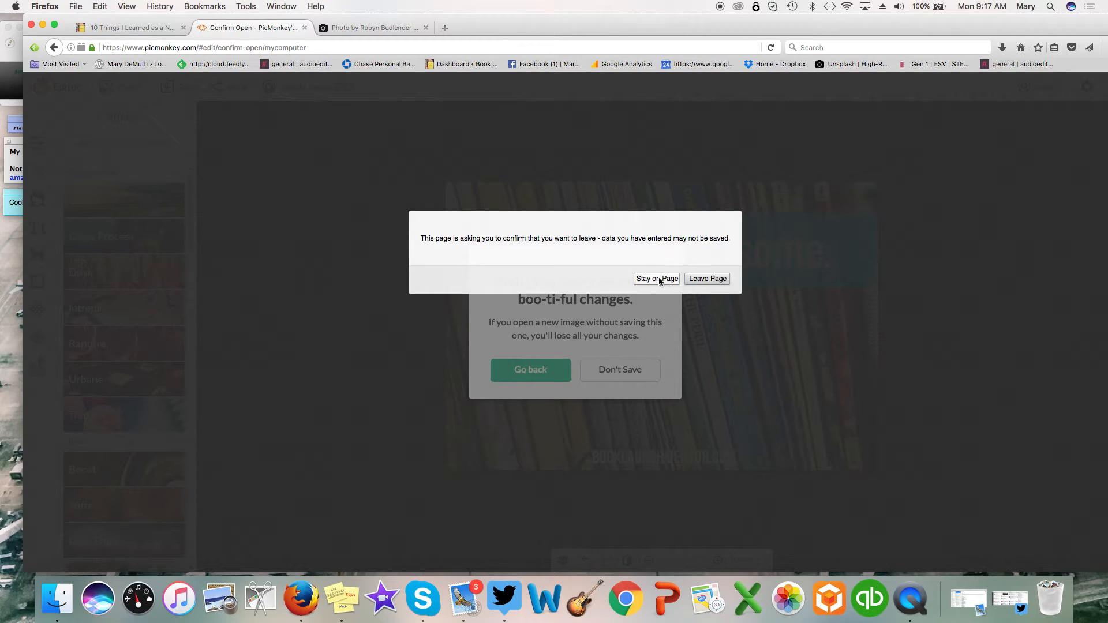
{"action": "left_click", "coordinate": [716, 280]}
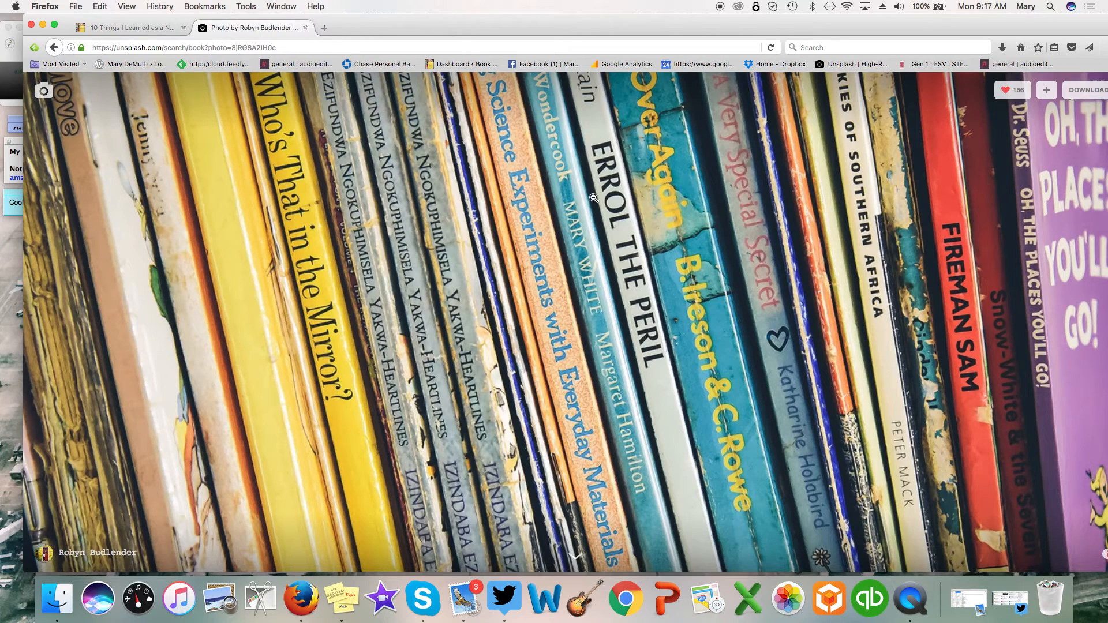
{"action": "left_click", "coordinate": [324, 28]}
{"action": "type", "text": "picmonkey.com/"}
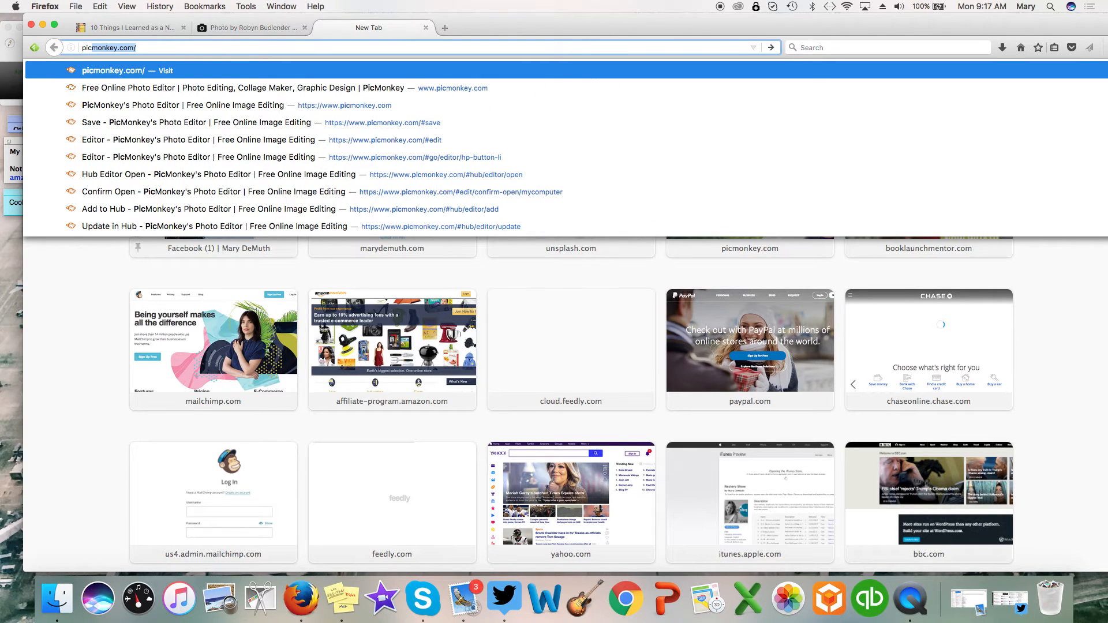
{"action": "key", "text": "Return"}
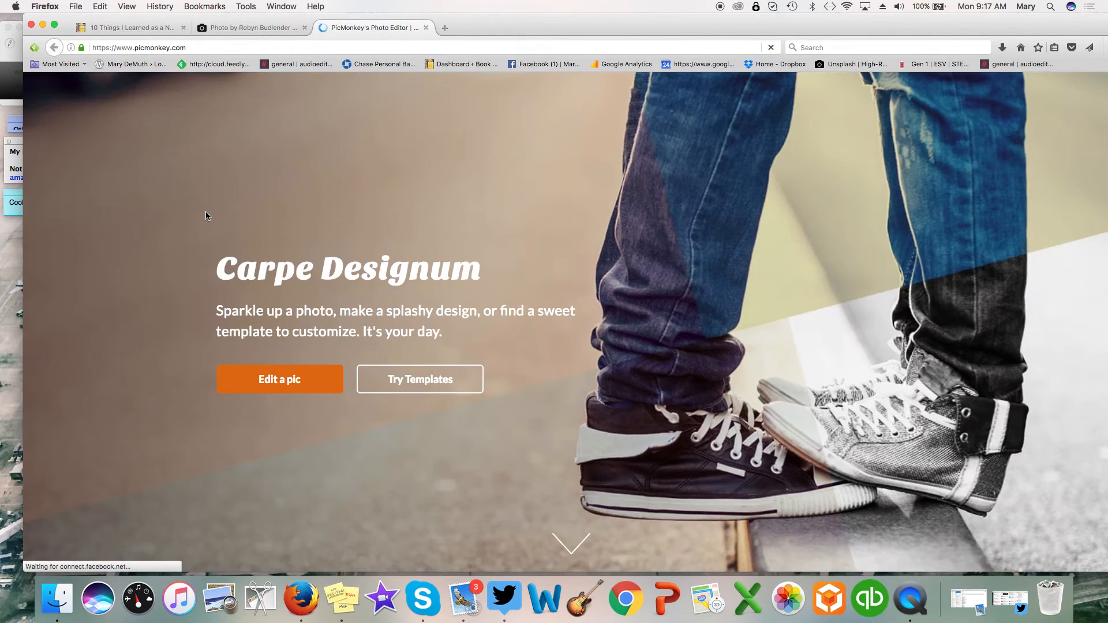
{"action": "left_click", "coordinate": [289, 381]}
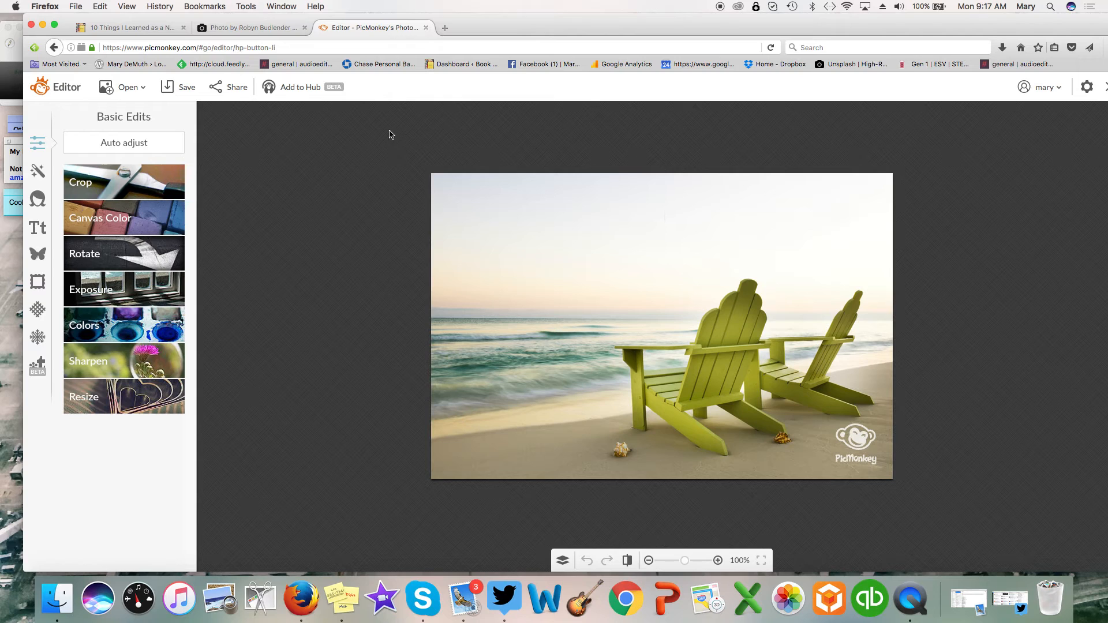
- Open the book-spines photo whose file name ends in 112521.jpg from the computer's Desktop folder
{"action": "left_click", "coordinate": [125, 87]}
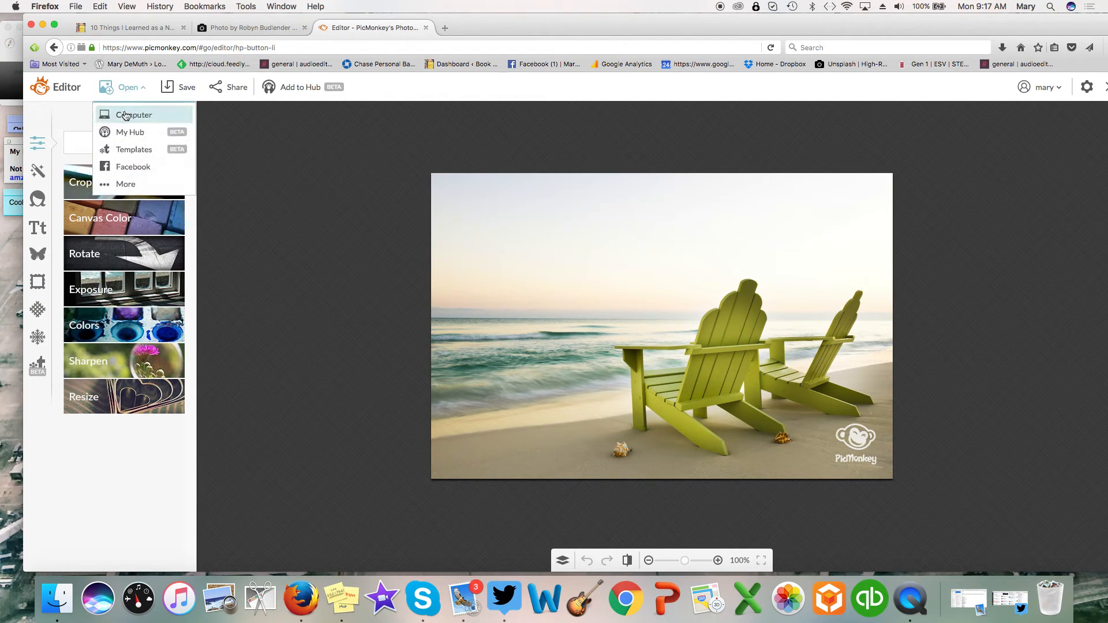
{"action": "left_click", "coordinate": [125, 115]}
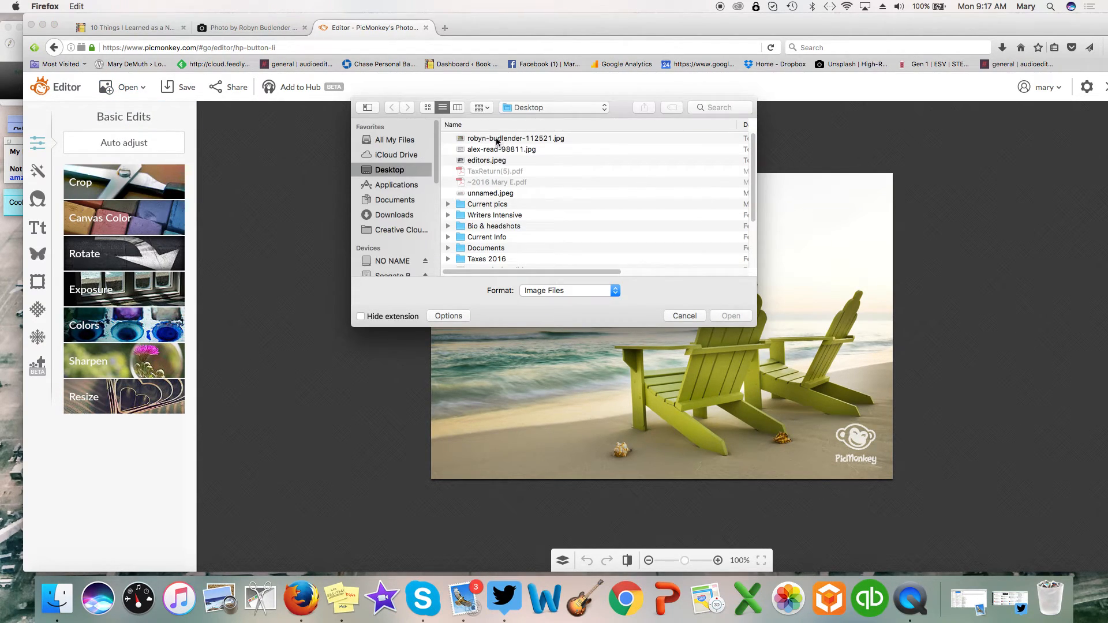
{"action": "left_click", "coordinate": [497, 138]}
{"action": "left_click", "coordinate": [728, 316]}
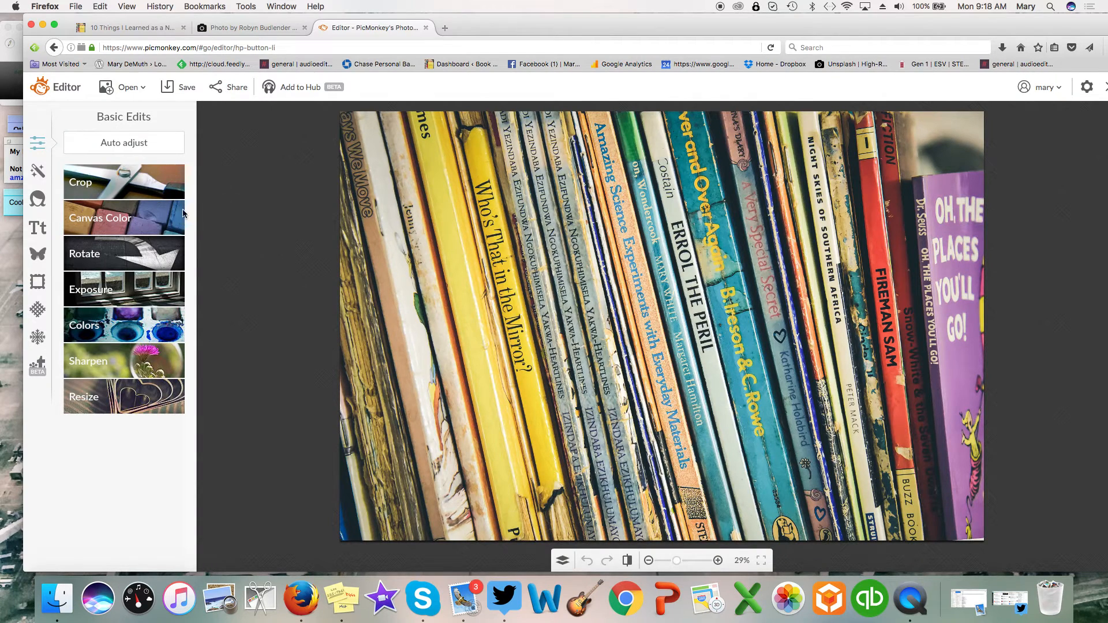
- Preview the Orton effect on the book photo, and apply the Cross Process effect in Red with a 30% fade
{"action": "left_click", "coordinate": [37, 199]}
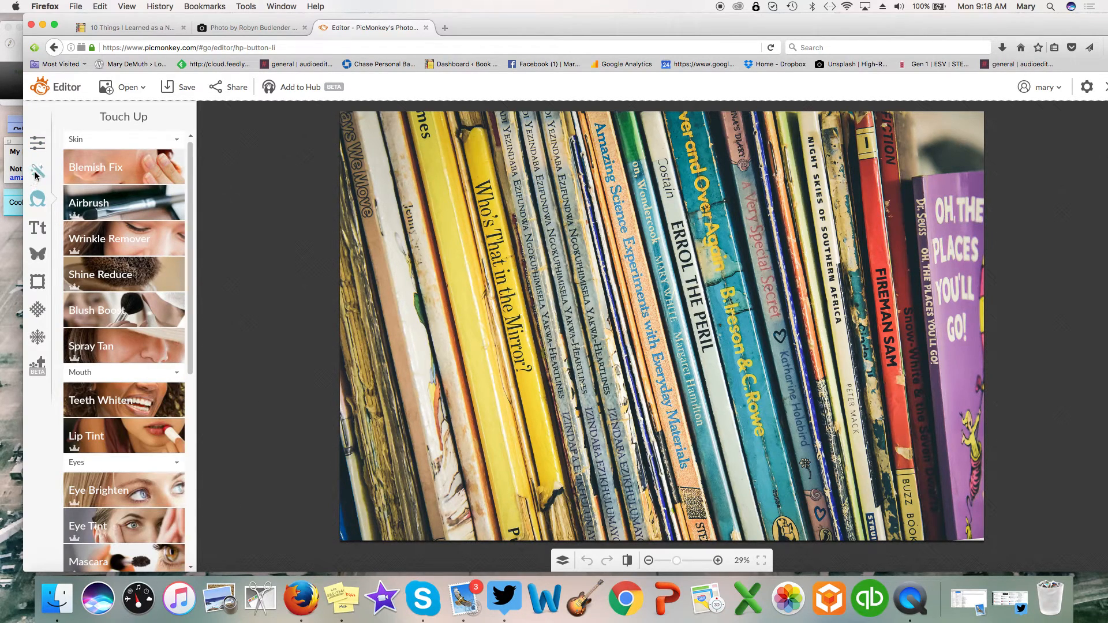
{"action": "left_click", "coordinate": [36, 174]}
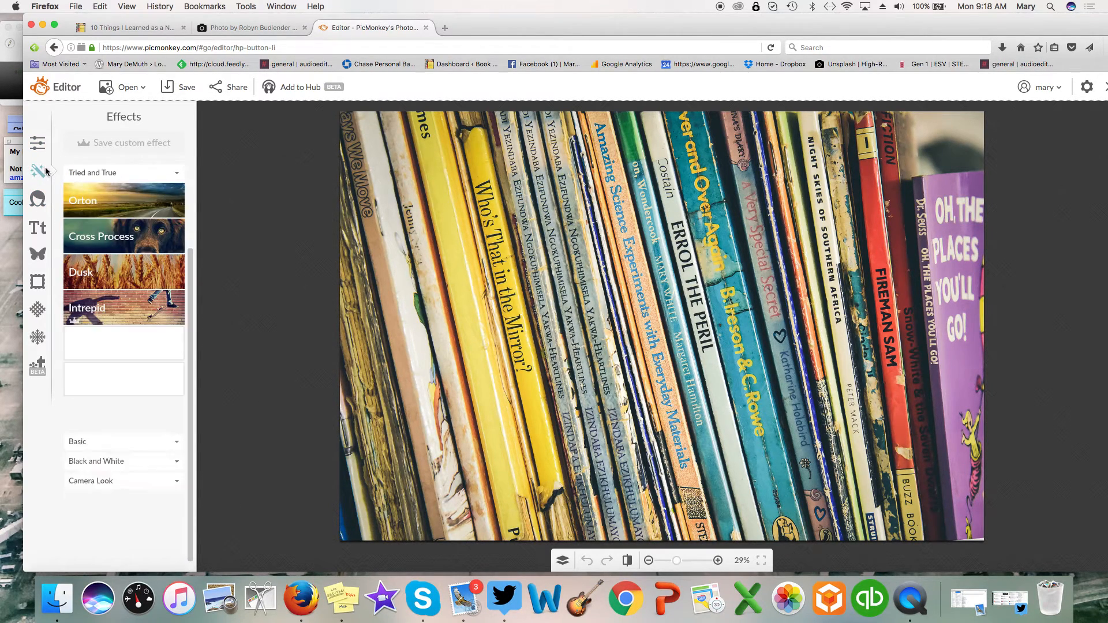
{"action": "left_click", "coordinate": [103, 202]}
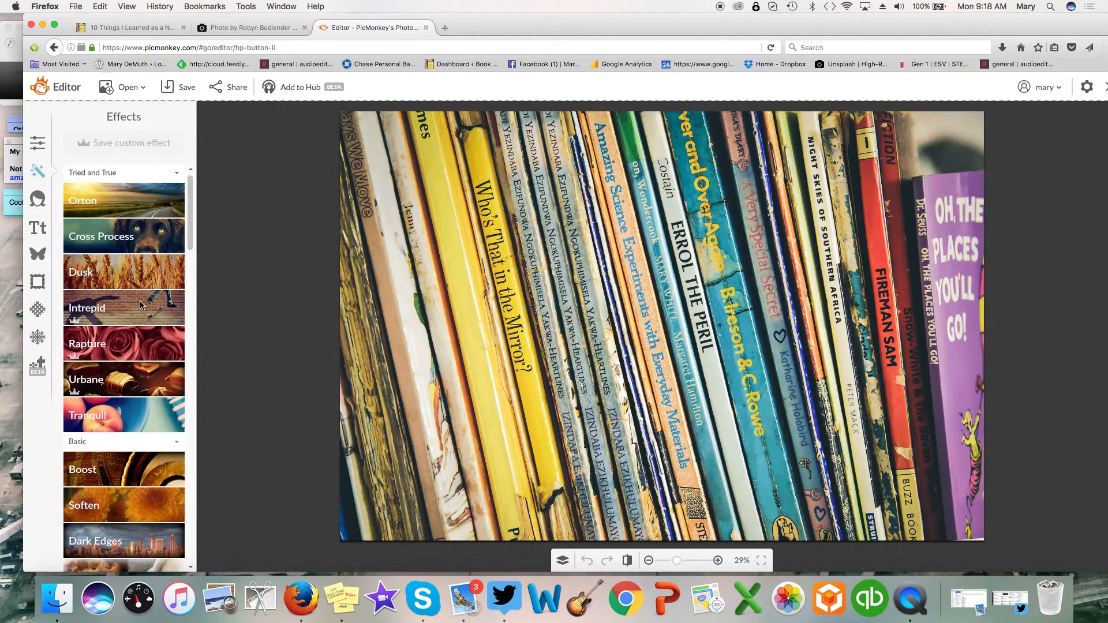
{"action": "left_click", "coordinate": [108, 238]}
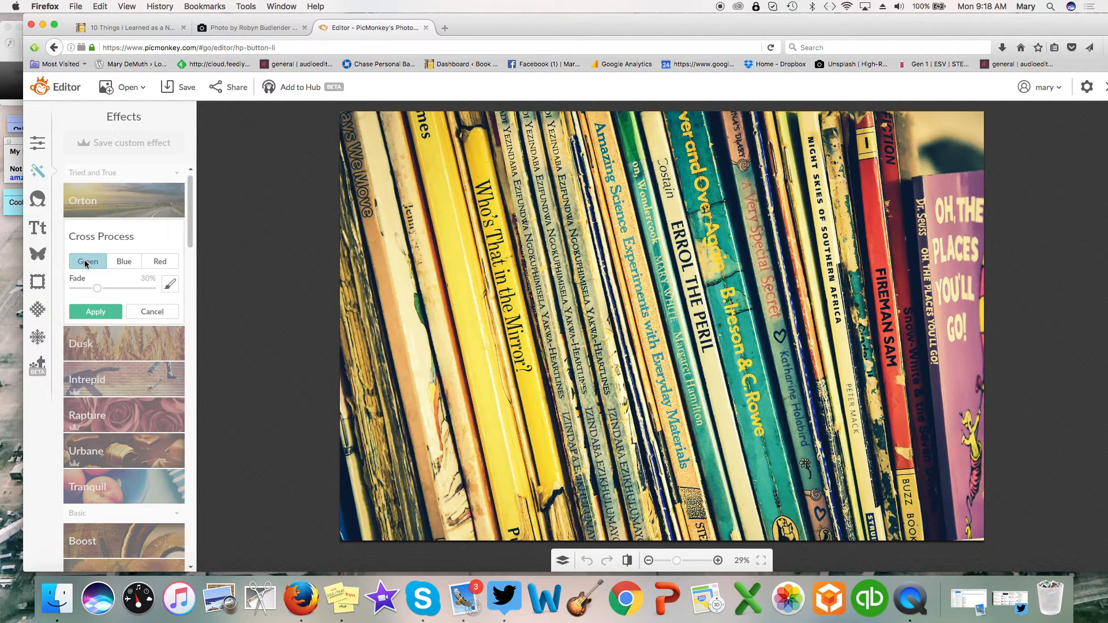
{"action": "left_click", "coordinate": [125, 262]}
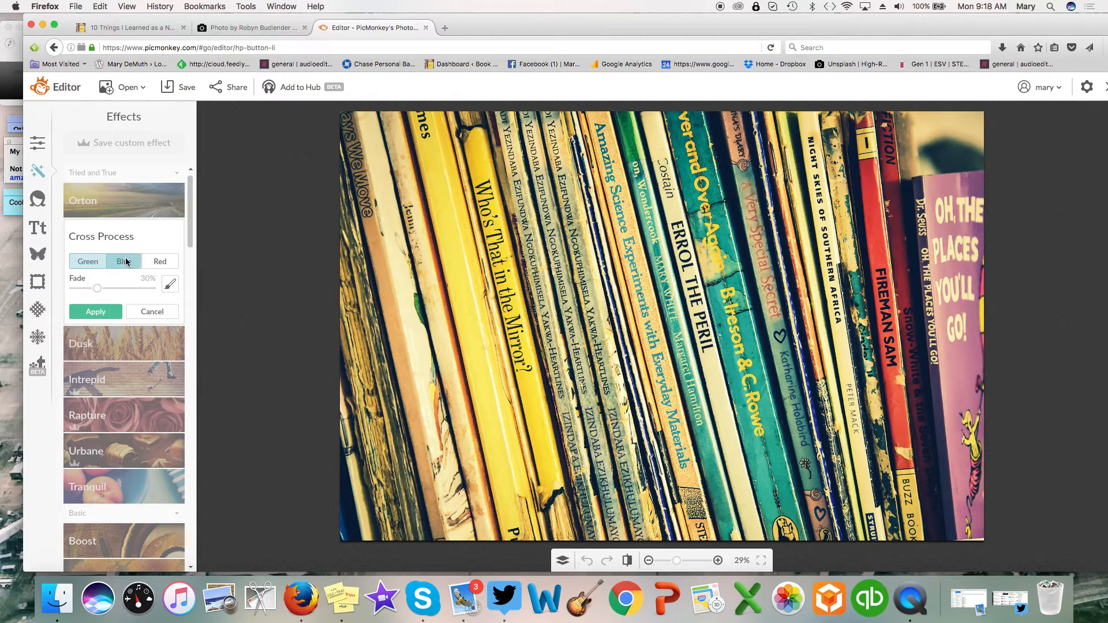
{"action": "left_click", "coordinate": [159, 263]}
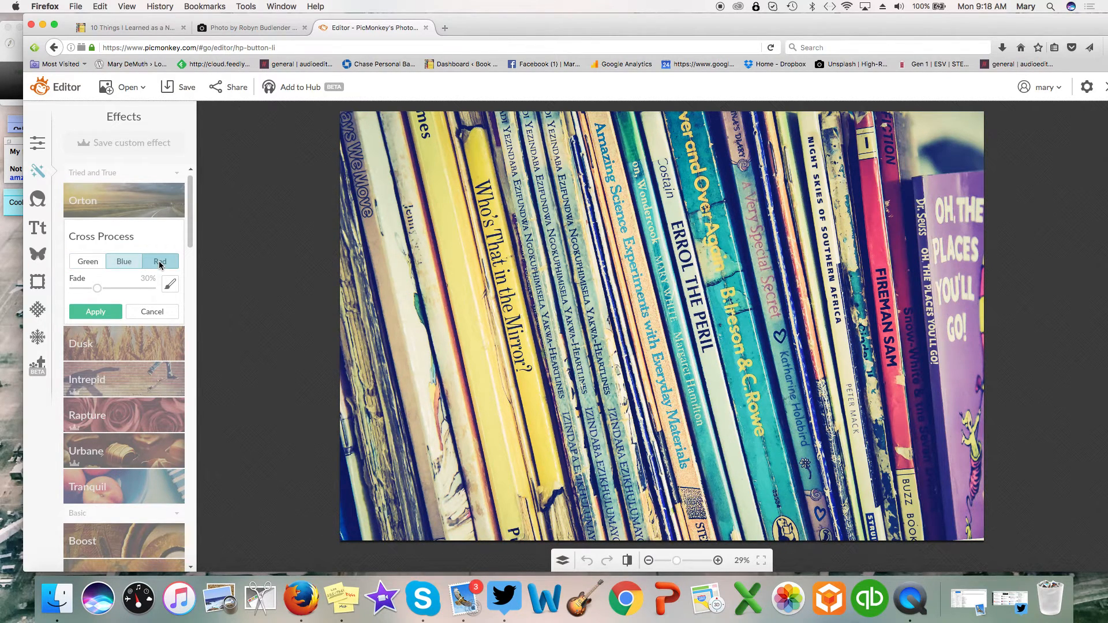
{"action": "left_click", "coordinate": [96, 312]}
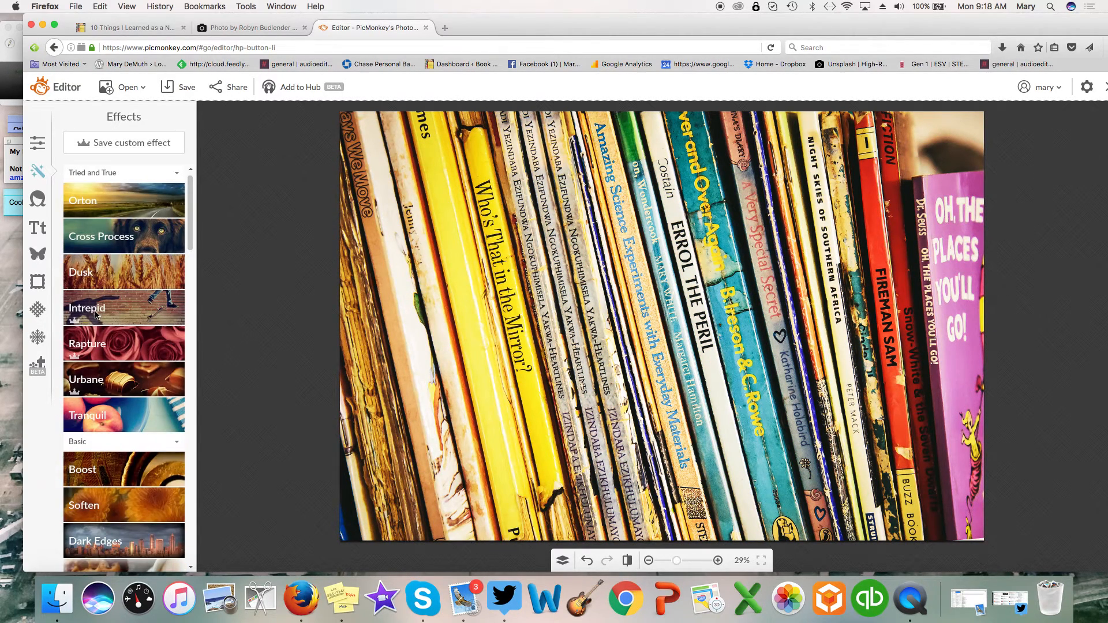
- Preview the Dusk effect on the book photo and cancel it
{"action": "left_click", "coordinate": [86, 283]}
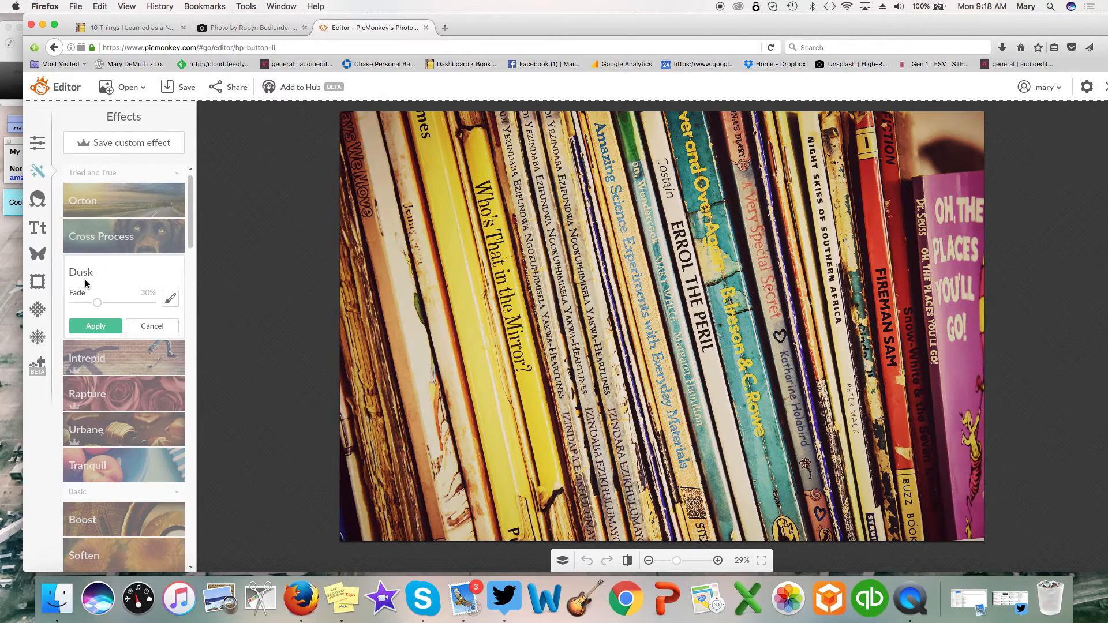
{"action": "left_click", "coordinate": [152, 326]}
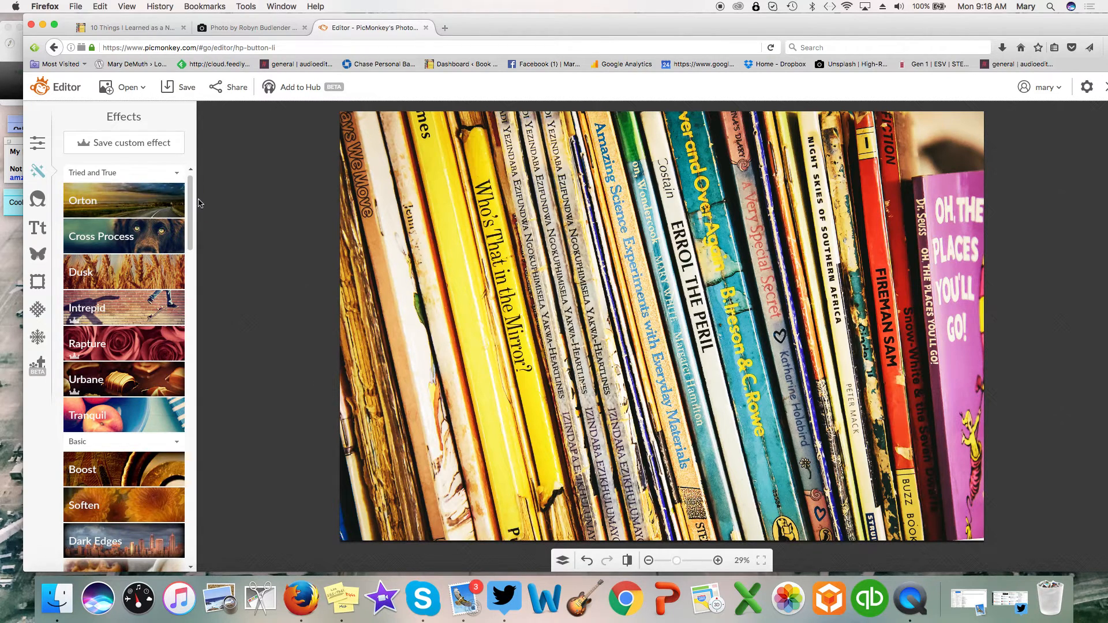
{"action": "left_click", "coordinate": [38, 254]}
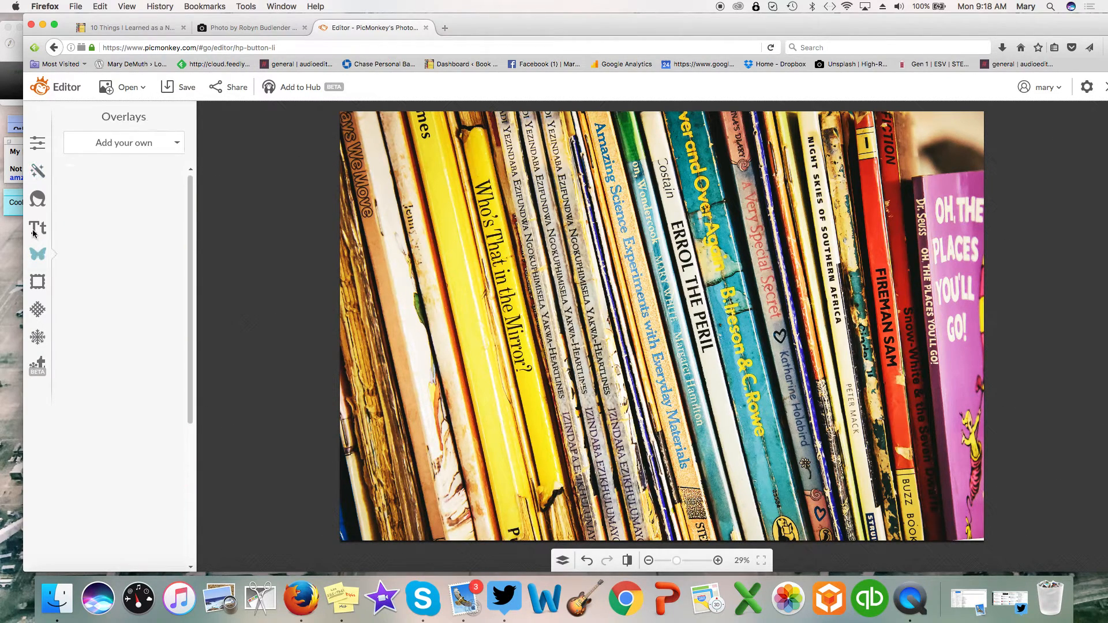
- Add the text "YOU ARE COOL." in the Nexa Rust font to the book photo
{"action": "left_click", "coordinate": [36, 229]}
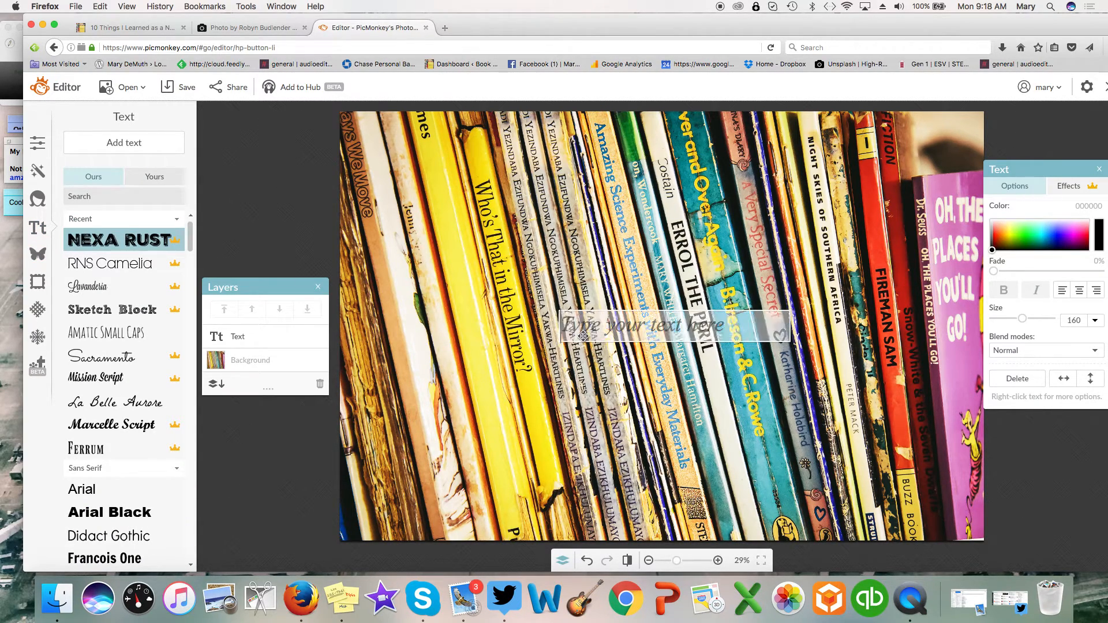
{"action": "type", "text": "YOU"}
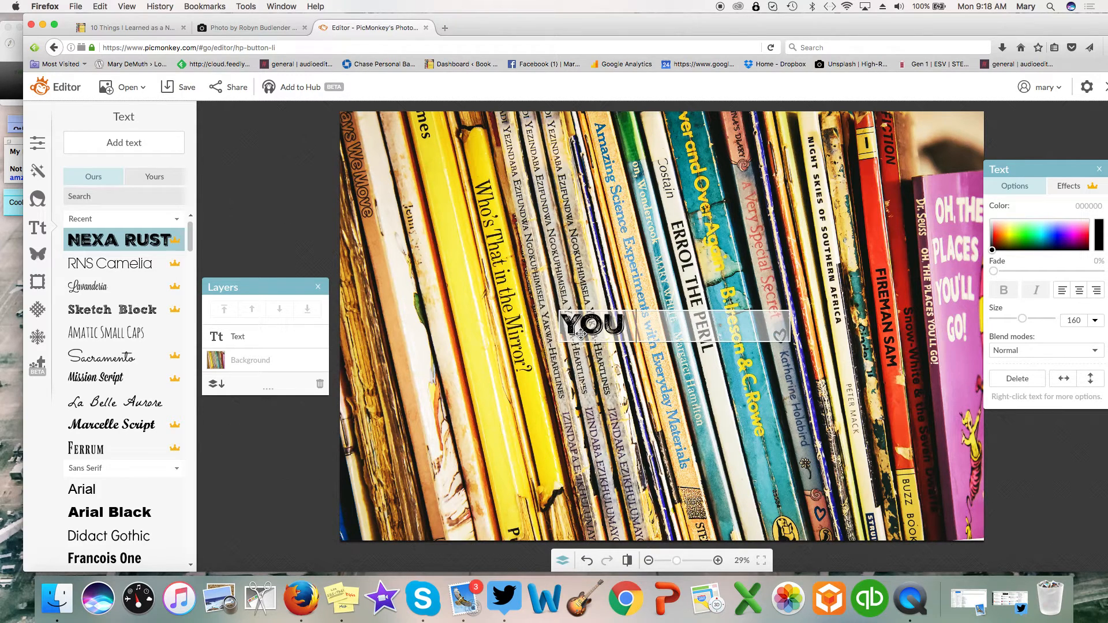
{"action": "type", "text": " ARE COOL."}
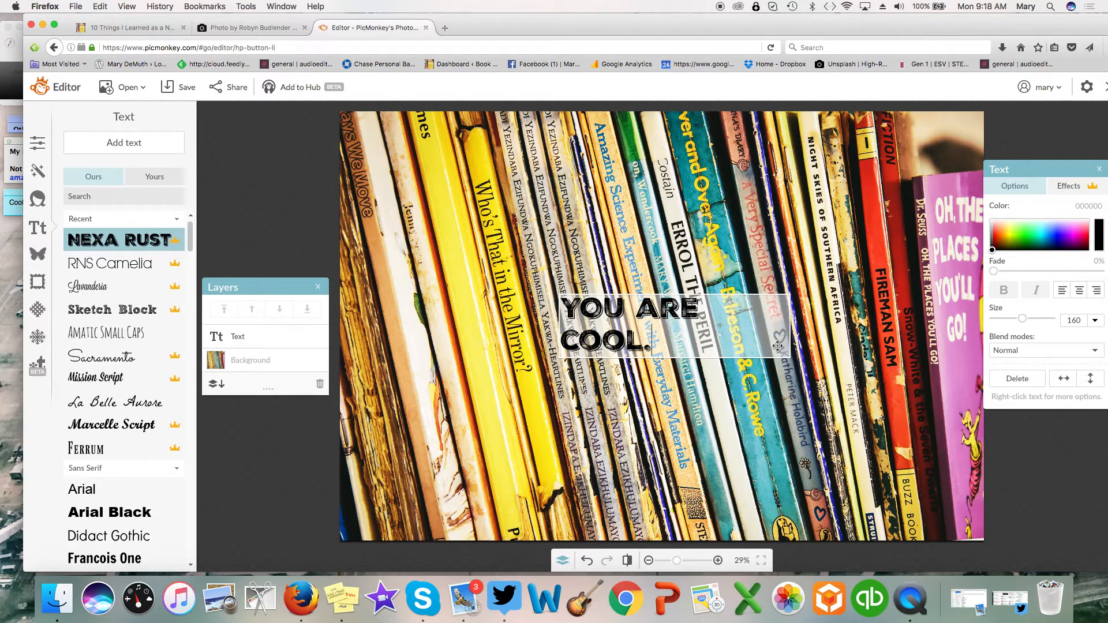
- Enlarge the text to size 357 on a single line across the photo and colour it white (ffffff)
{"action": "left_click", "coordinate": [791, 359]}
{"action": "left_click_drag", "start_coordinate": [791, 359], "coordinate": [1010, 363]}
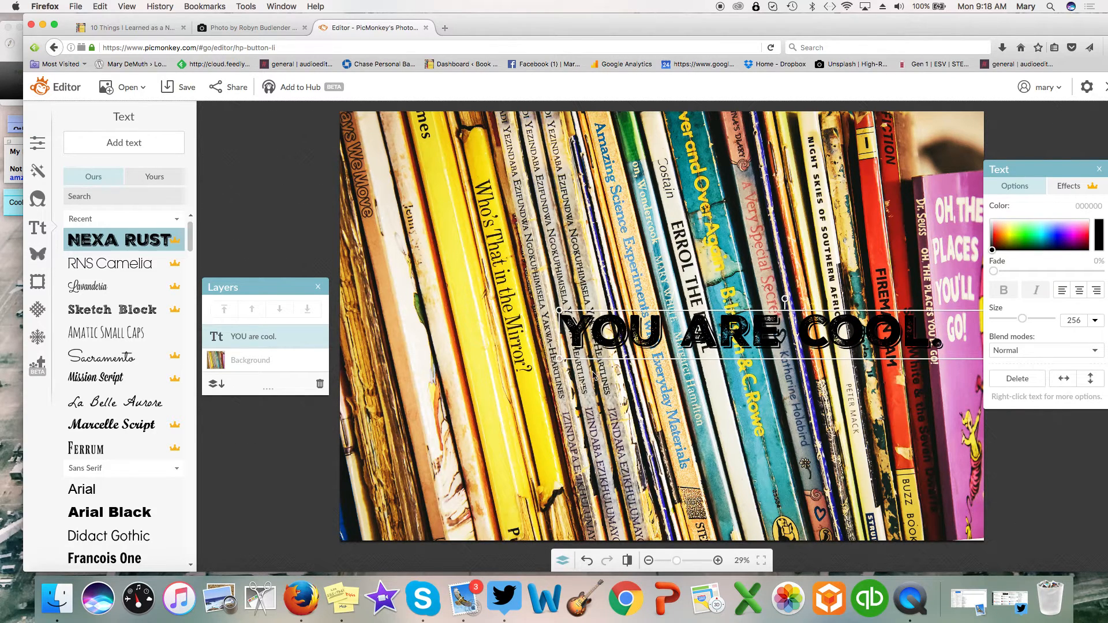
{"action": "left_click_drag", "start_coordinate": [556, 358], "coordinate": [380, 482]}
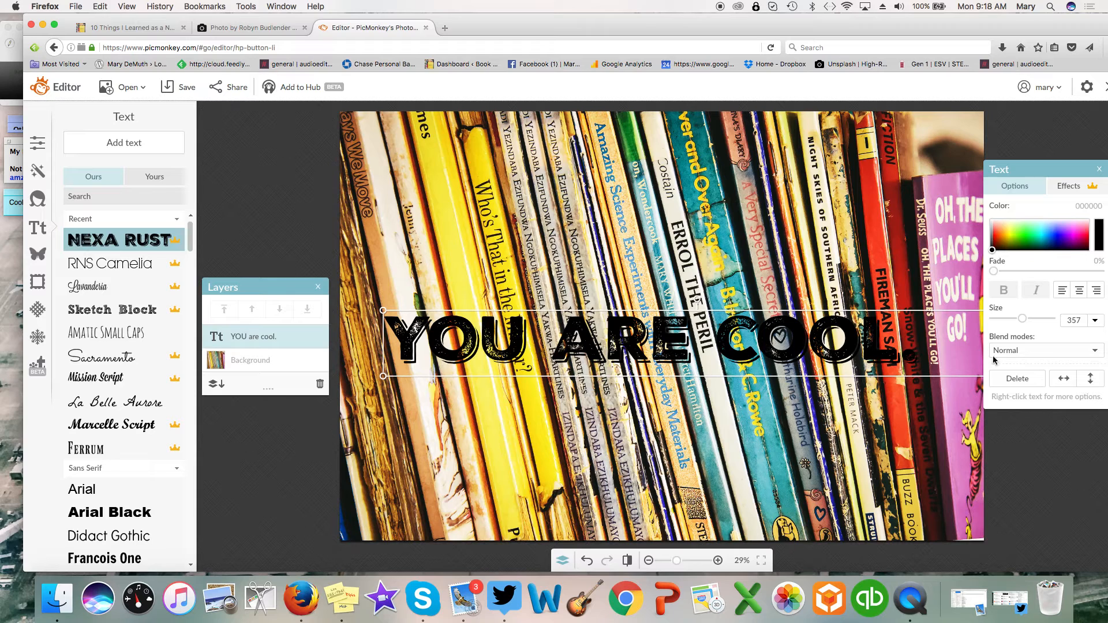
{"action": "left_click_drag", "start_coordinate": [994, 252], "coordinate": [991, 215]}
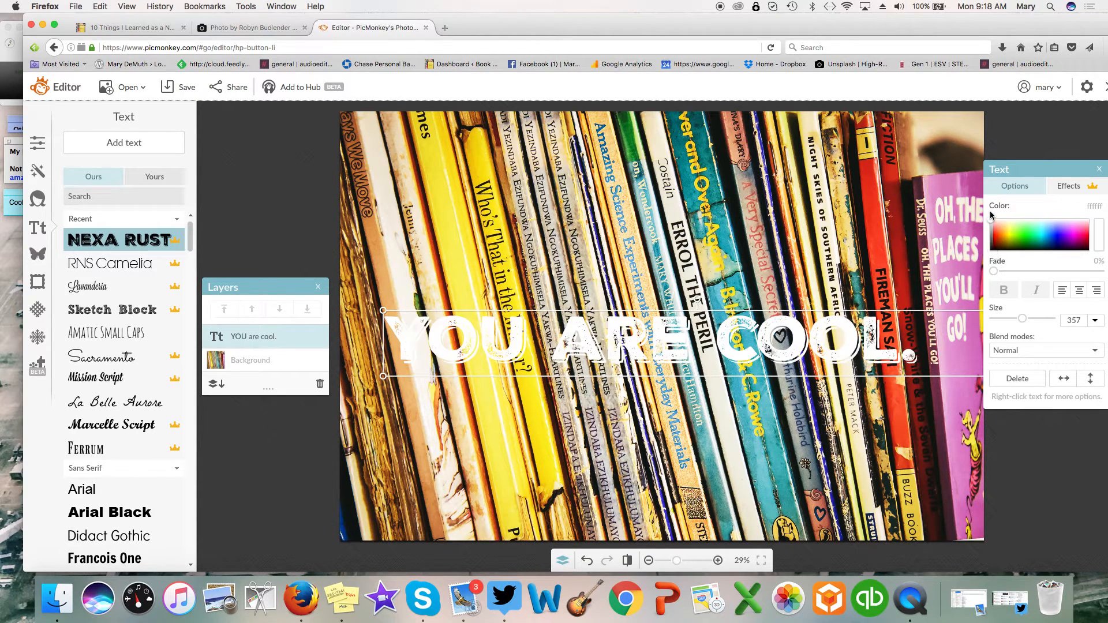
{"action": "left_click", "coordinate": [676, 425]}
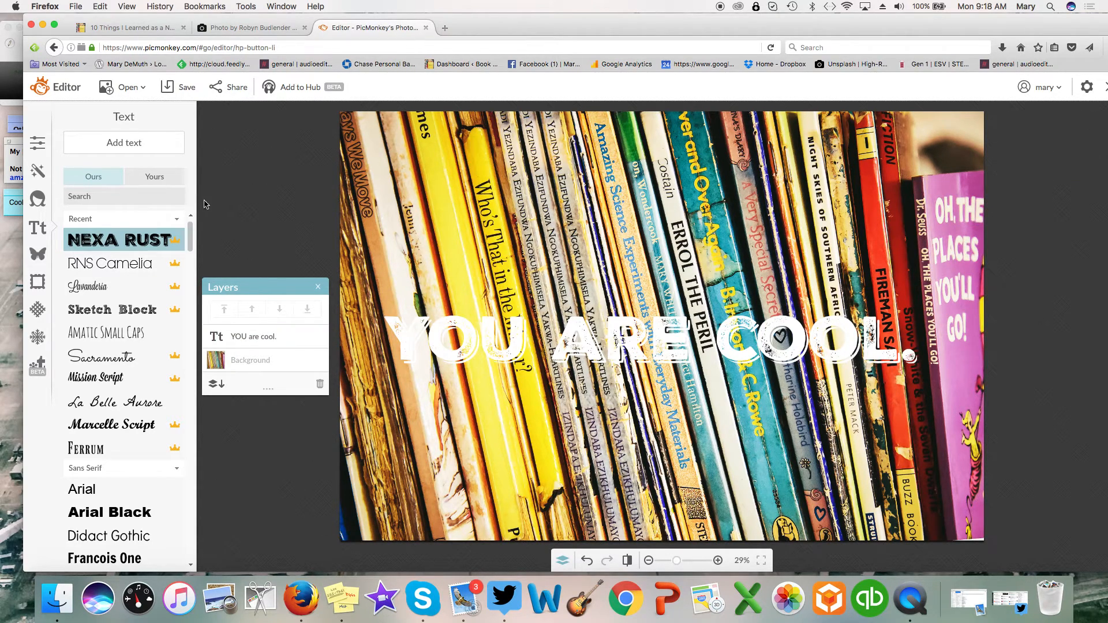
- Add a geometric rectangle overlay and stretch it into a band across the photo's full width
{"action": "left_click", "coordinate": [38, 254]}
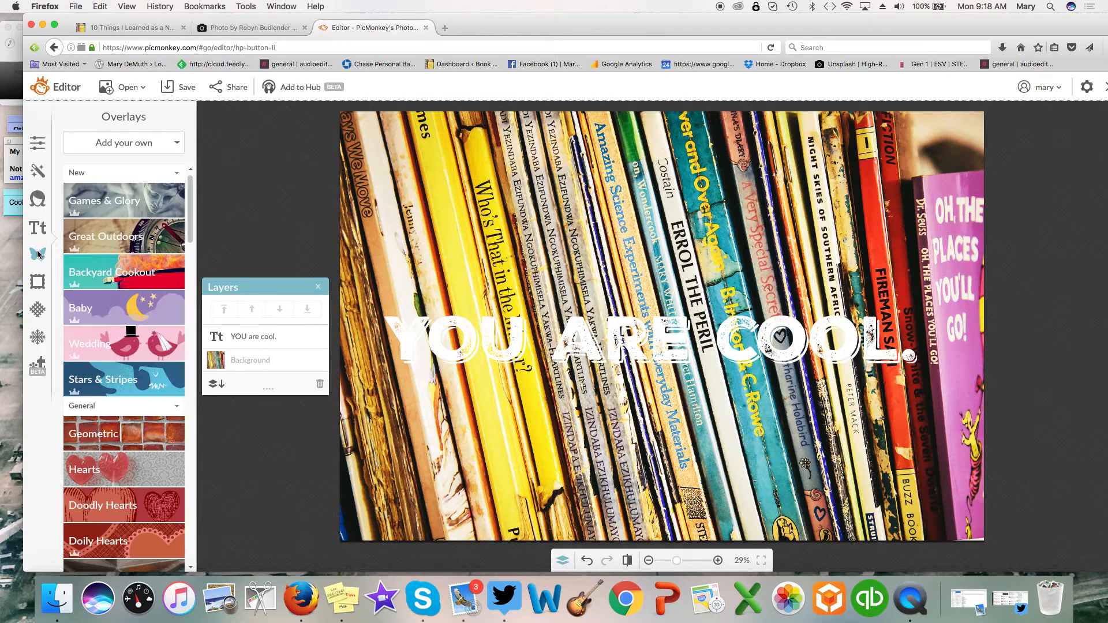
{"action": "left_click", "coordinate": [136, 428]}
{"action": "left_click", "coordinate": [83, 464]}
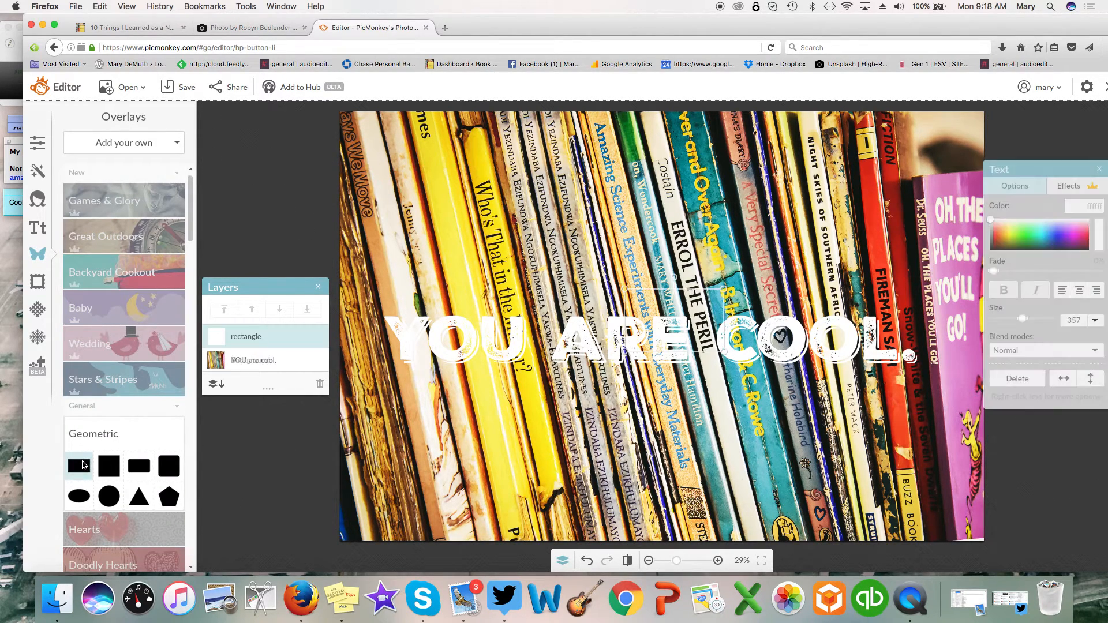
{"action": "left_click_drag", "start_coordinate": [629, 316], "coordinate": [315, 317]}
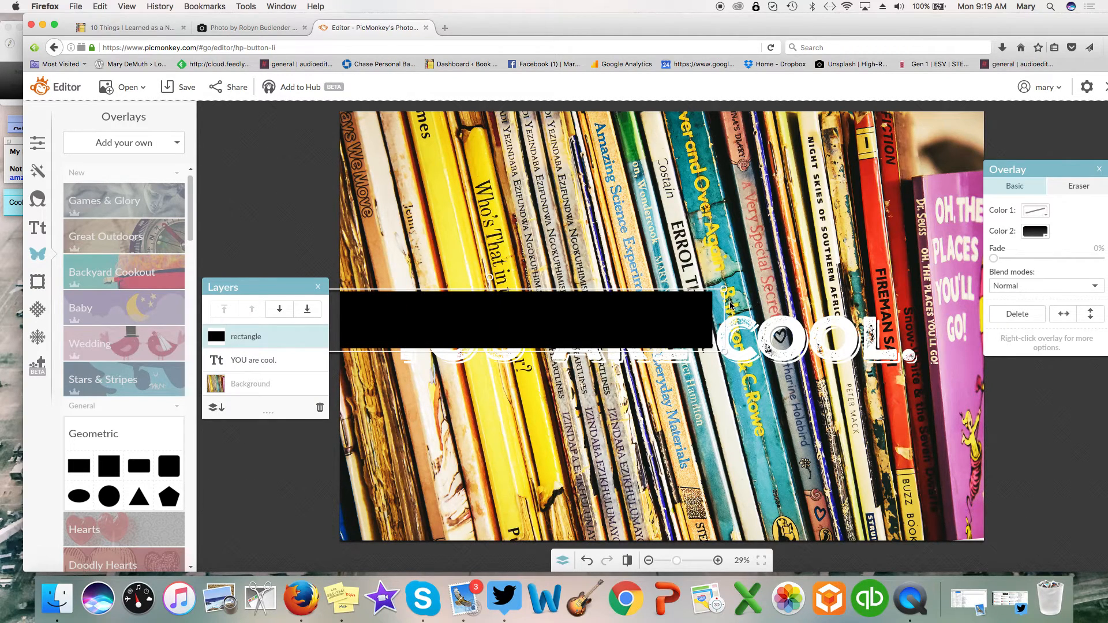
{"action": "left_click_drag", "start_coordinate": [723, 307], "coordinate": [1097, 309]}
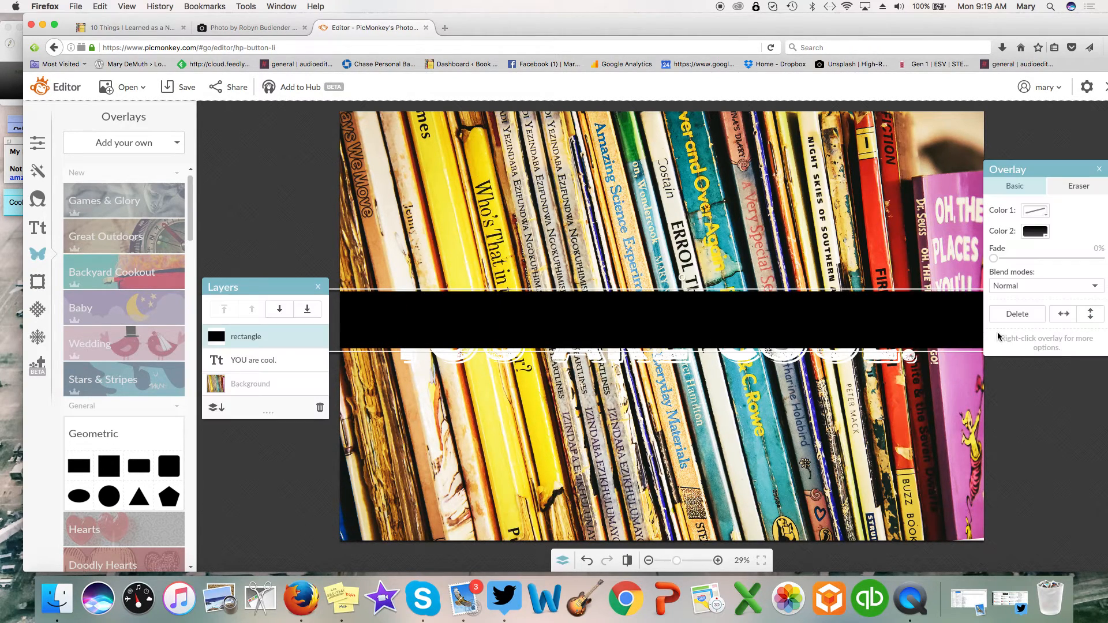
- Send the rectangle behind the text and increase its height so the band surrounds the whole phrase
{"action": "right_click", "coordinate": [862, 320]}
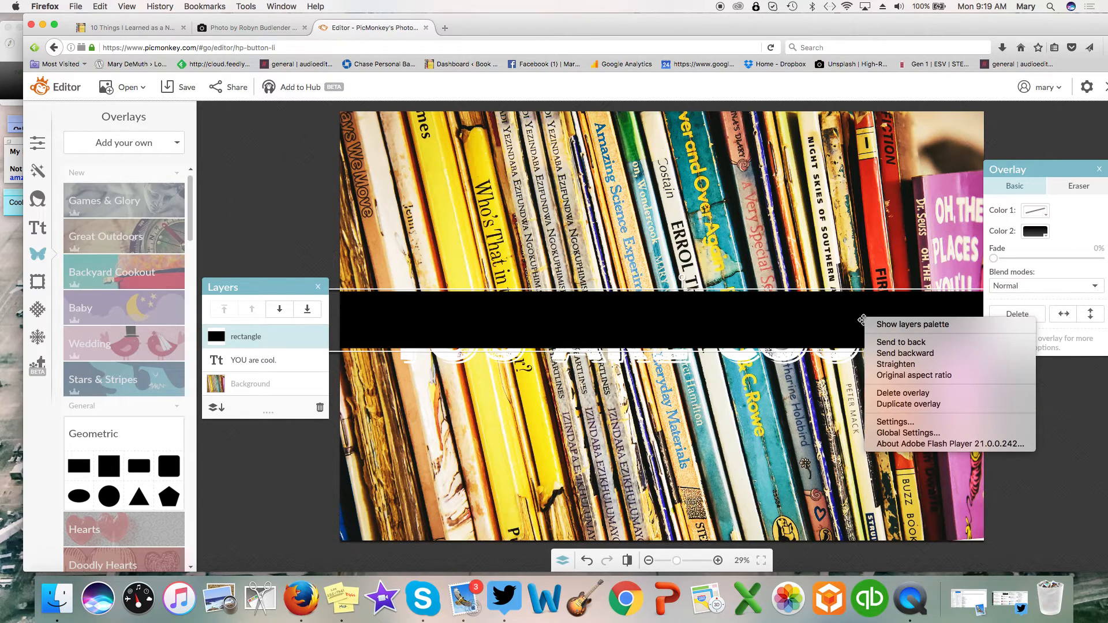
{"action": "left_click", "coordinate": [901, 342]}
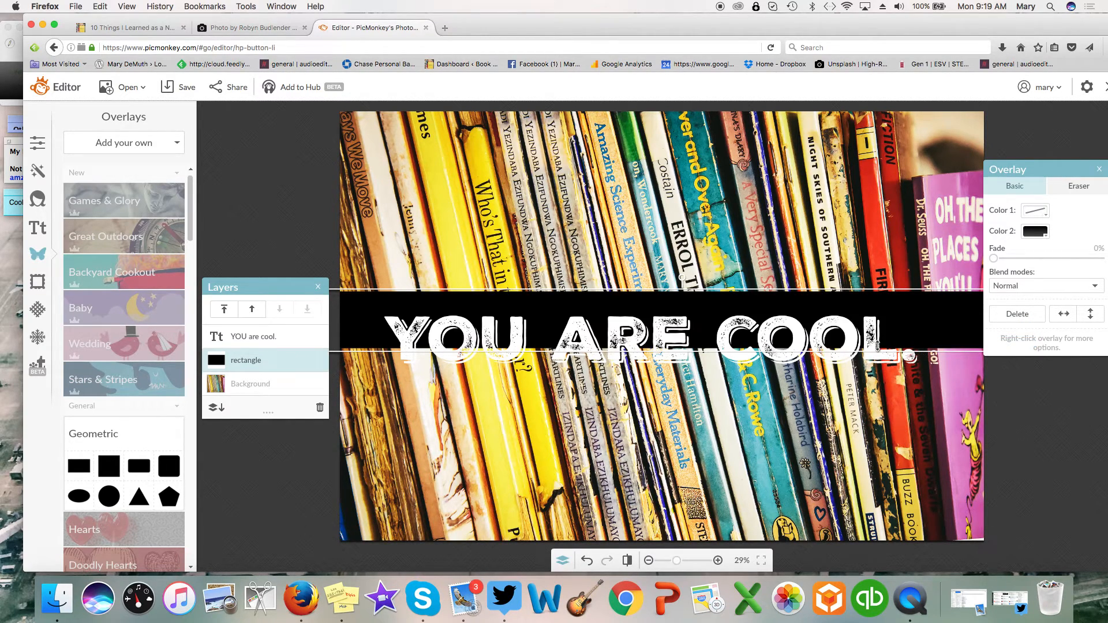
{"action": "left_click_drag", "start_coordinate": [912, 321], "coordinate": [939, 401]}
{"action": "left_click_drag", "start_coordinate": [925, 312], "coordinate": [922, 287]}
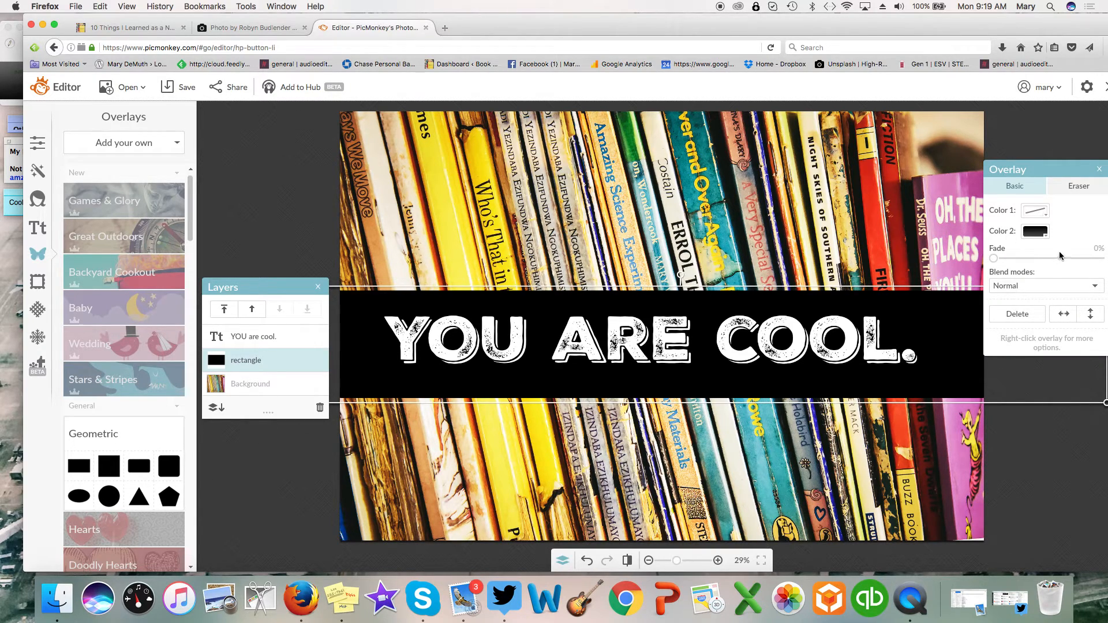
- Recolour the rectangle band bright purple and set its fade to 51%
{"action": "left_click", "coordinate": [1043, 234]}
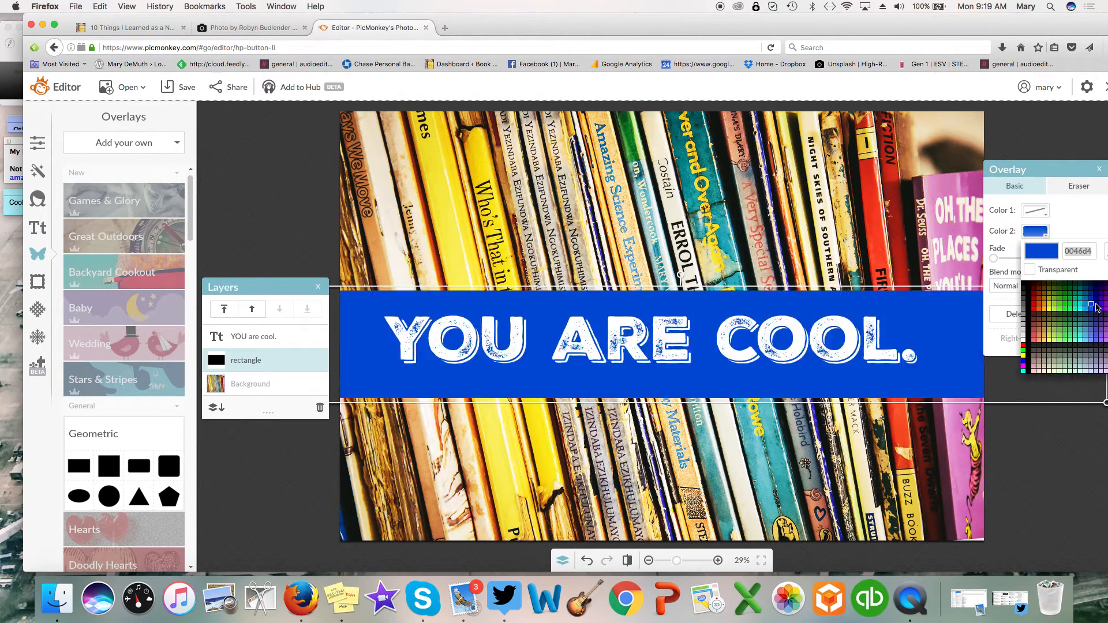
{"action": "left_click", "coordinate": [1106, 310]}
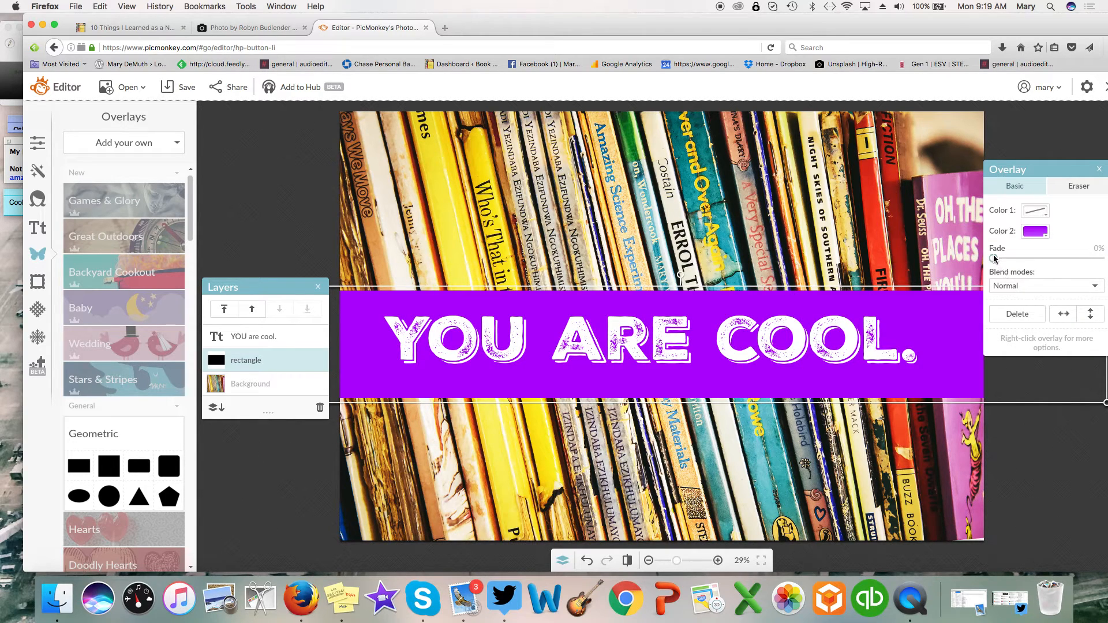
{"action": "left_click_drag", "start_coordinate": [1000, 260], "coordinate": [1047, 257]}
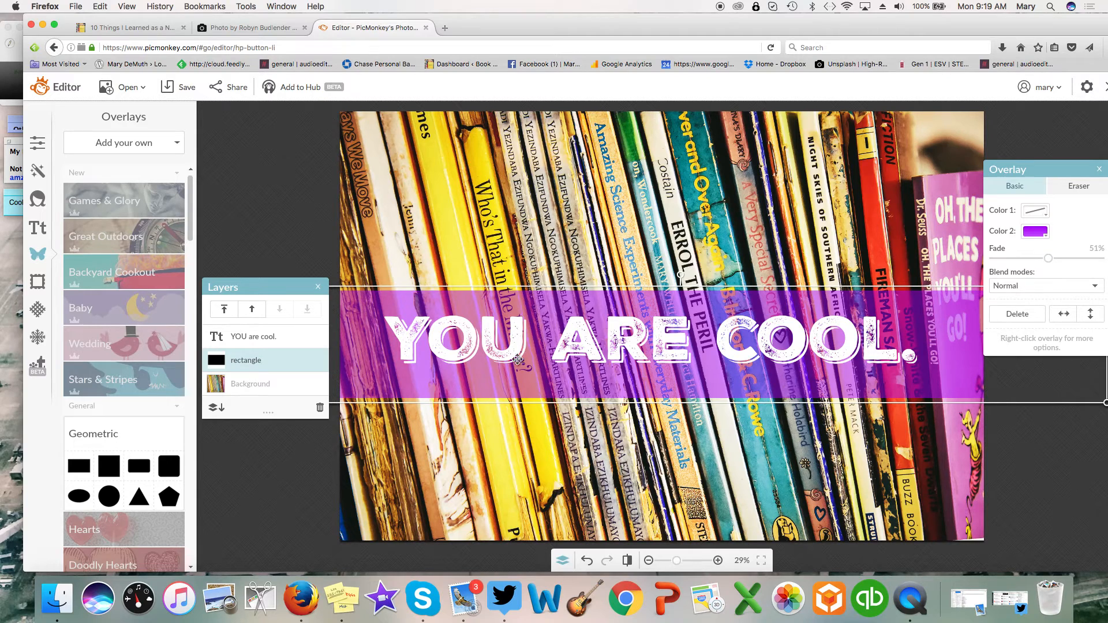
- Prepare the graphic for saving as a .jpg in Sean quality with a width of 750 px
{"action": "left_click", "coordinate": [183, 89]}
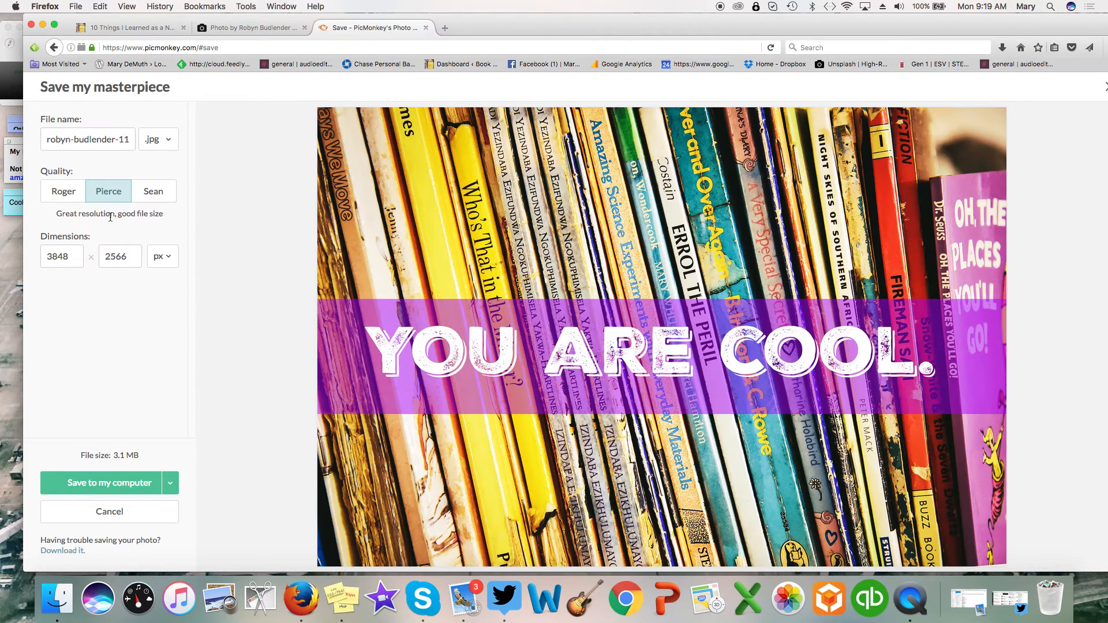
{"action": "left_click", "coordinate": [153, 191]}
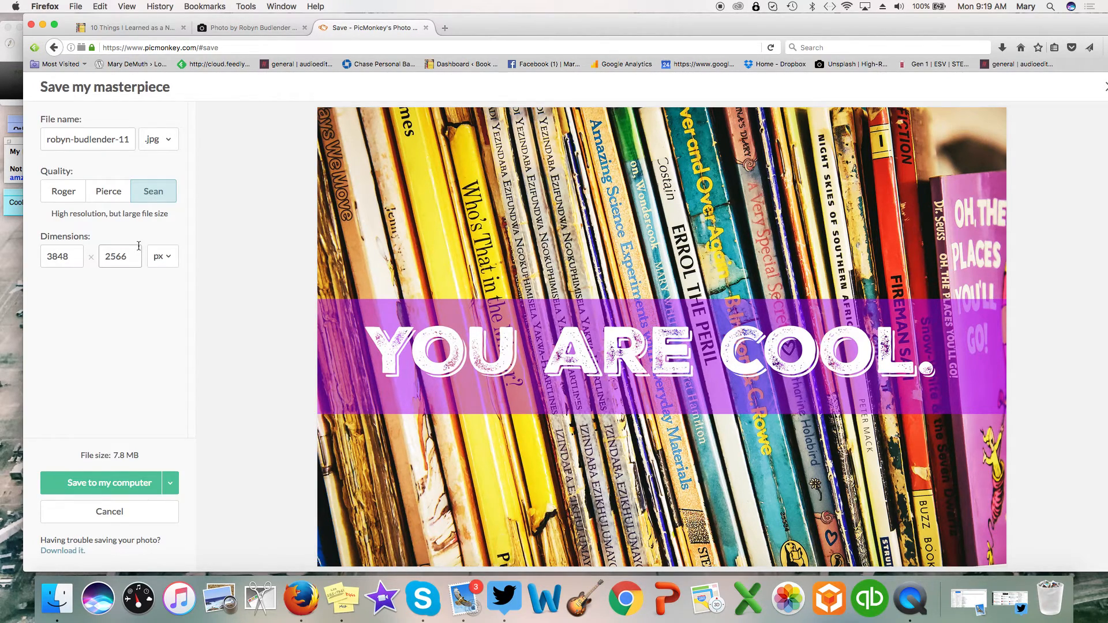
{"action": "double_click", "coordinate": [73, 258]}
{"action": "type", "text": "750"}
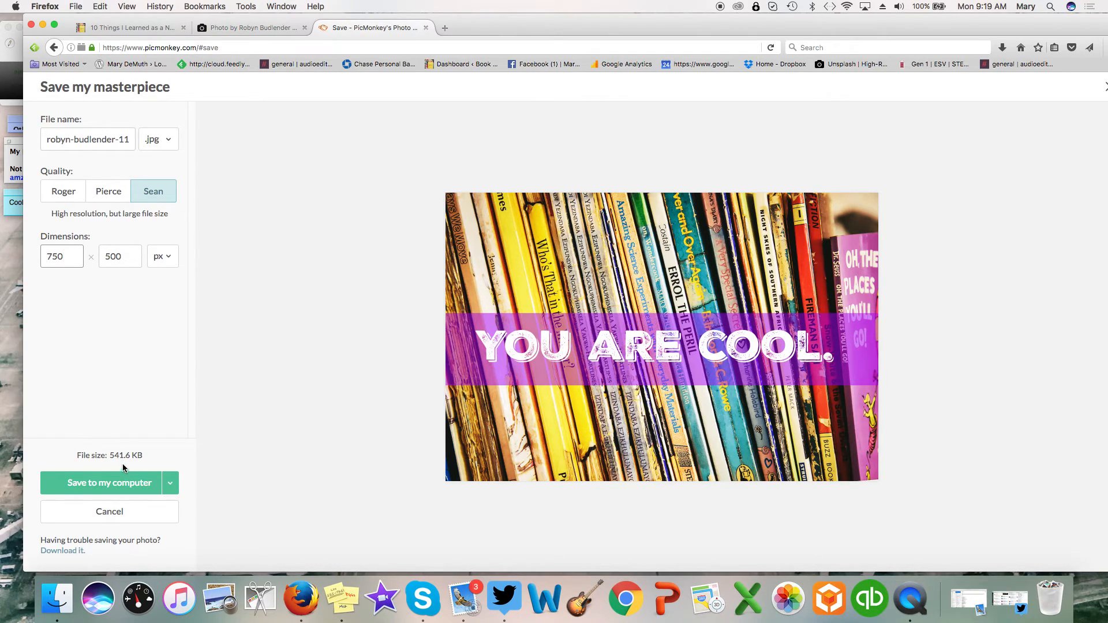
- Save the graphic to the computer's Desktop folder as youarecool.jpg
{"action": "left_click", "coordinate": [102, 485]}
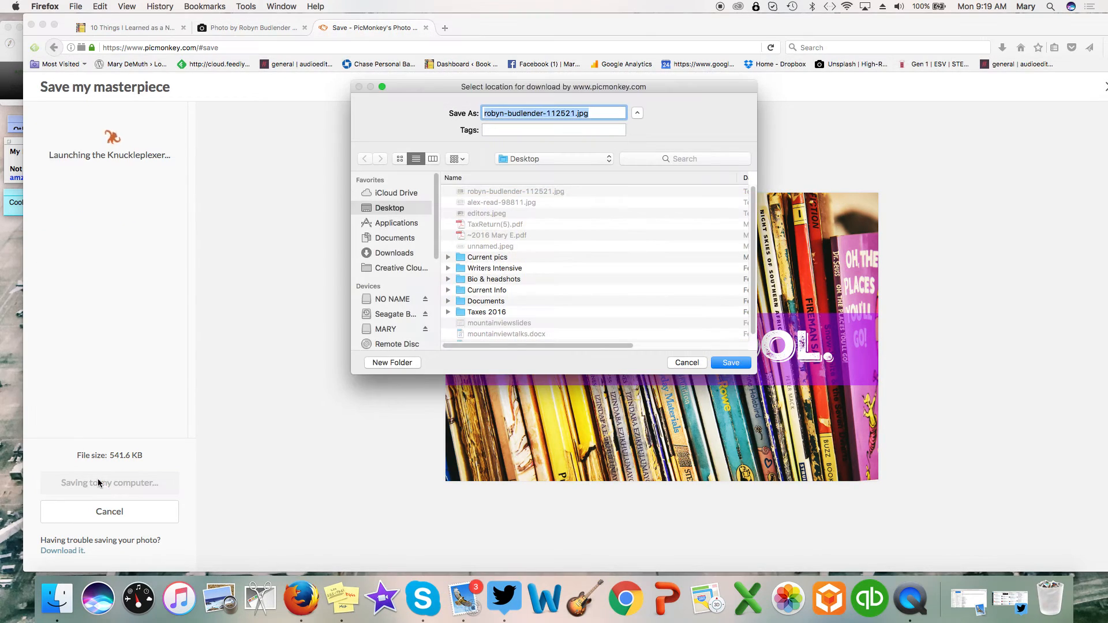
{"action": "left_click", "coordinate": [577, 111]}
{"action": "left_click", "coordinate": [484, 113], "text": "shift"}
{"action": "type", "text": "youarecool"}
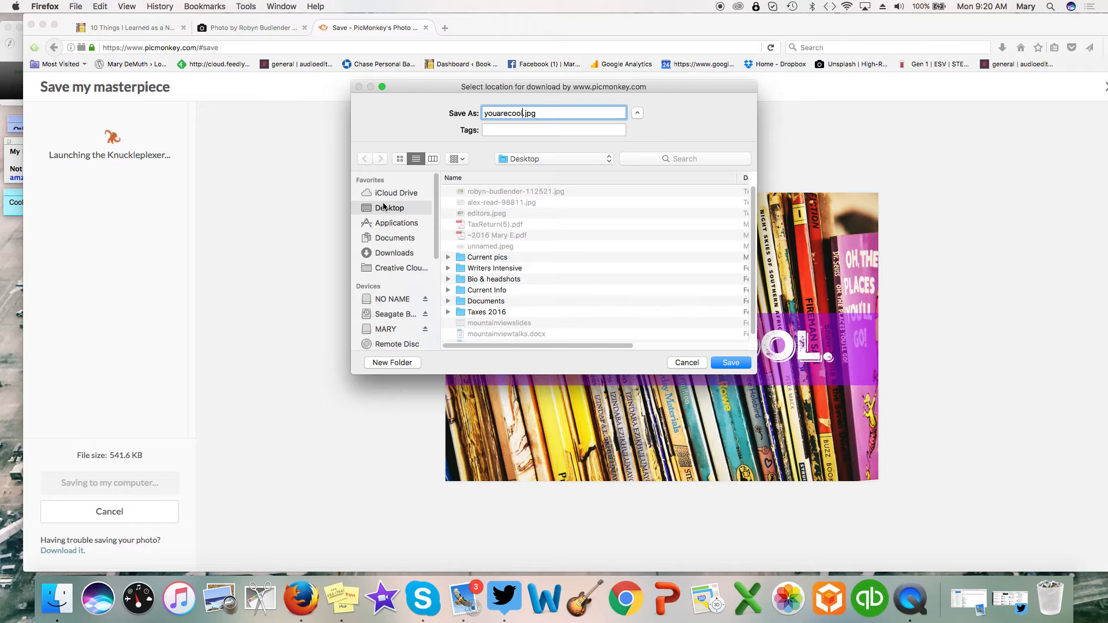
{"action": "left_click", "coordinate": [727, 362]}
{"action": "left_click", "coordinate": [726, 362]}
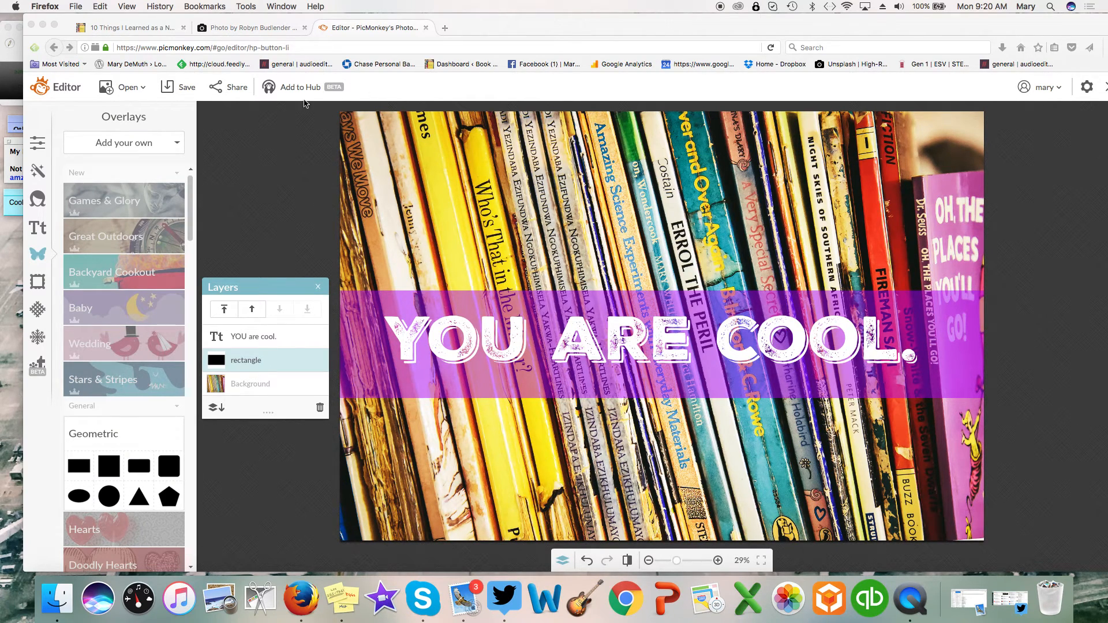
- Open the full "Write a Winning Nonfiction Proposal" book cover, with back cover and spine, from the Hub images
{"action": "left_click", "coordinate": [292, 88]}
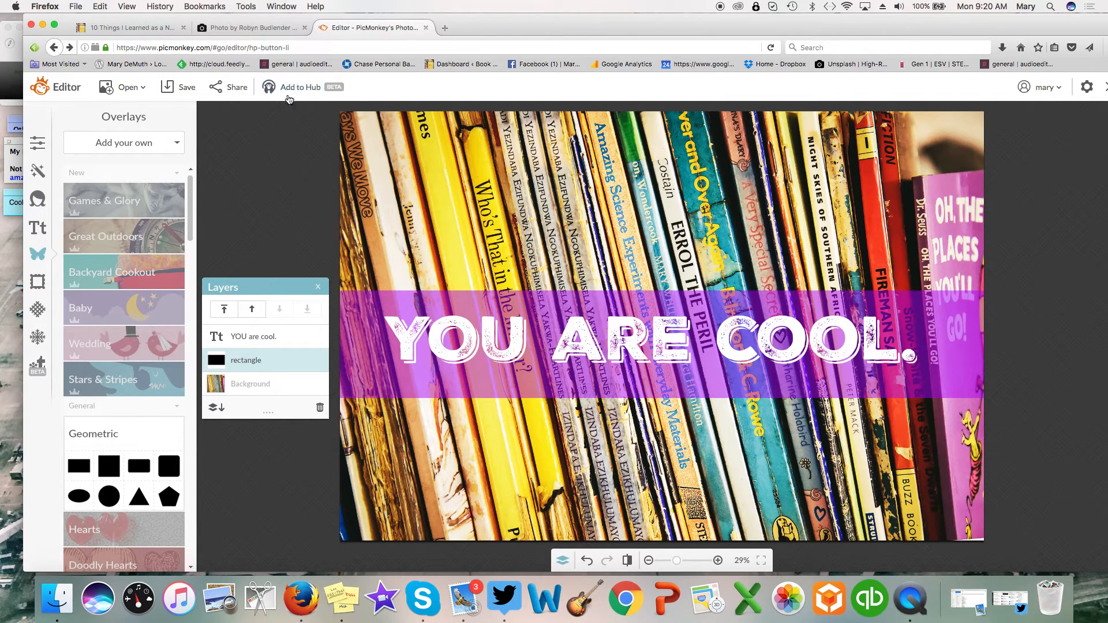
{"action": "left_click", "coordinate": [127, 88]}
{"action": "left_click", "coordinate": [127, 129]}
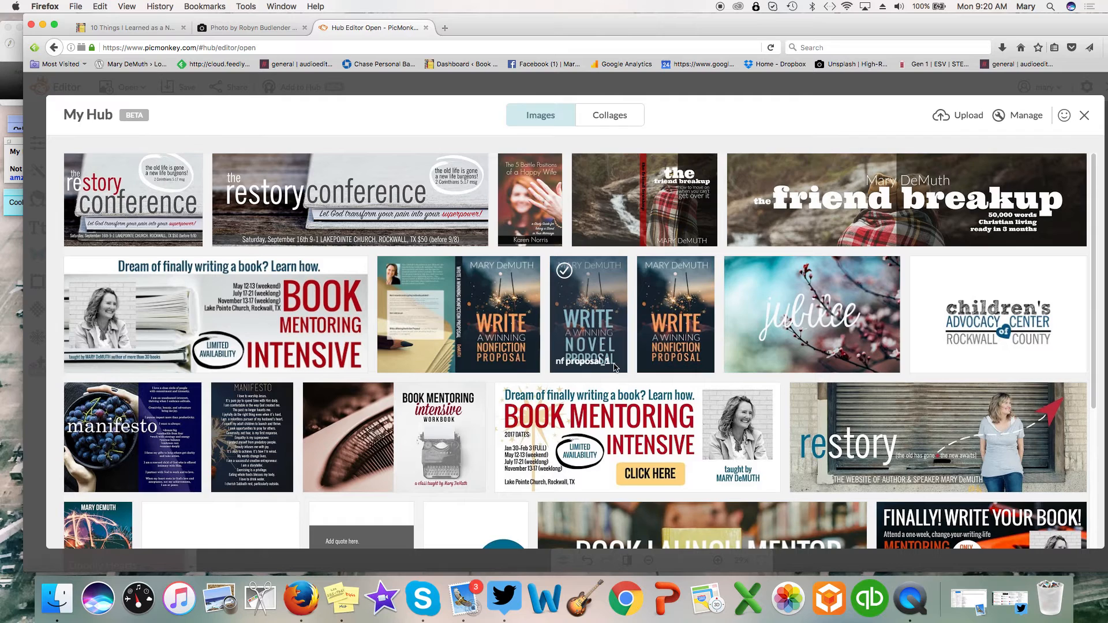
{"action": "scroll", "coordinate": [614, 367], "scroll_direction": "down", "scroll_amount": 3}
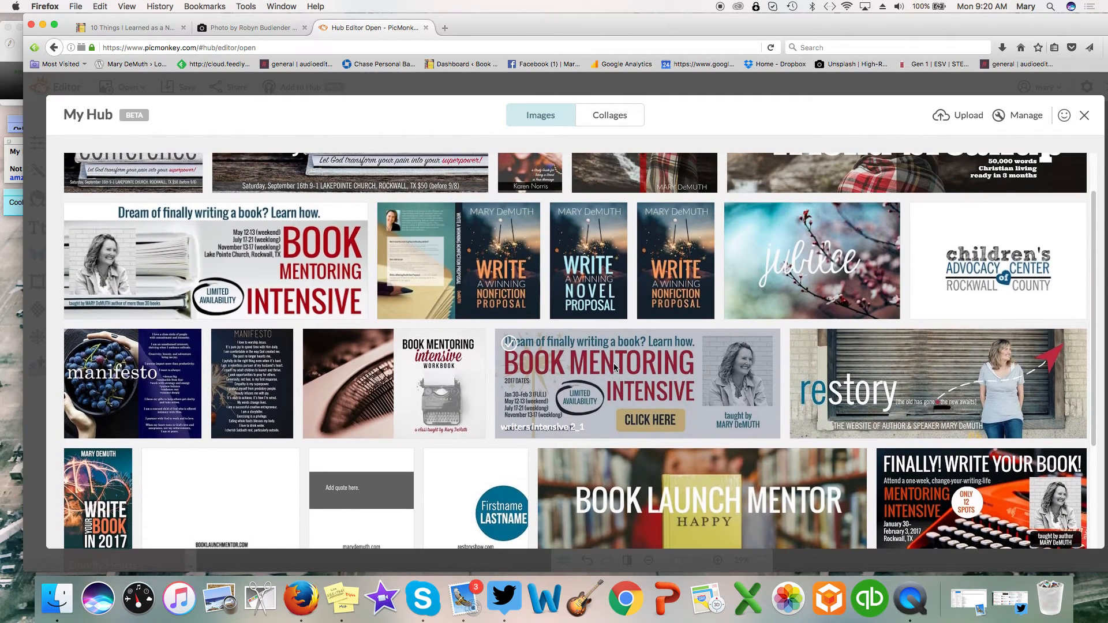
{"action": "left_click", "coordinate": [497, 253]}
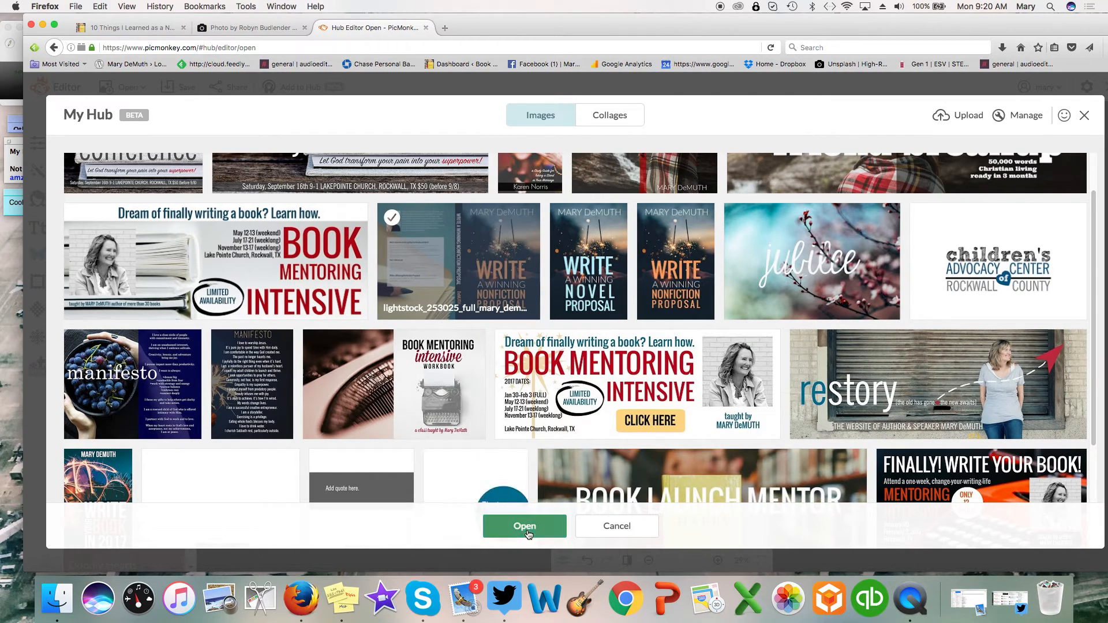
{"action": "left_click", "coordinate": [545, 522]}
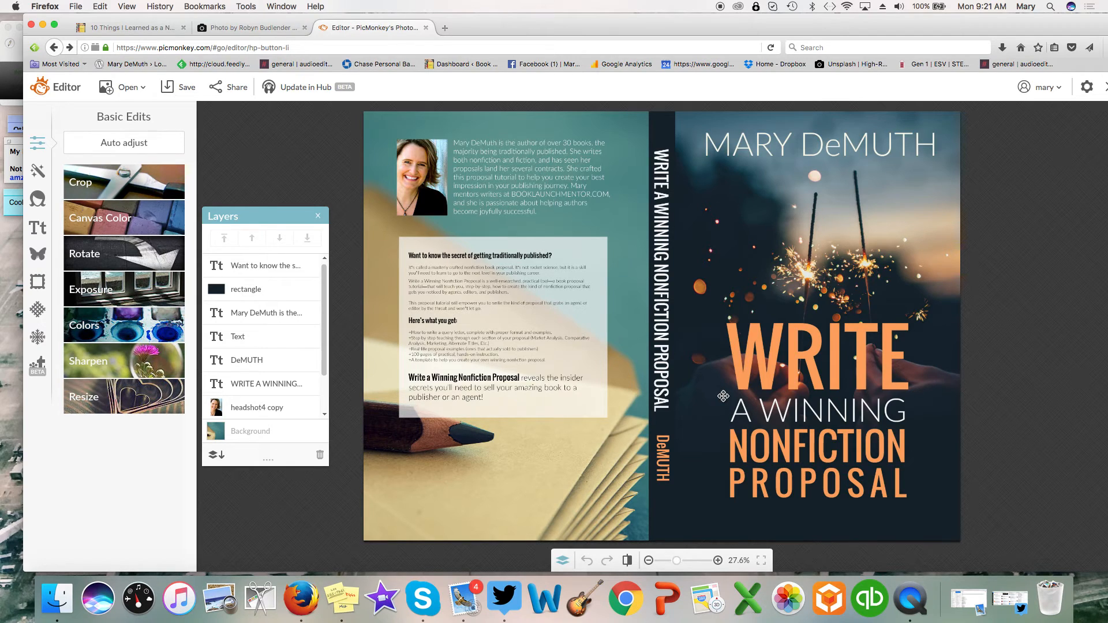
- Inspect the book cover's editable layers by selecting the front cover image and the back cover's description text
{"action": "left_click", "coordinate": [785, 356]}
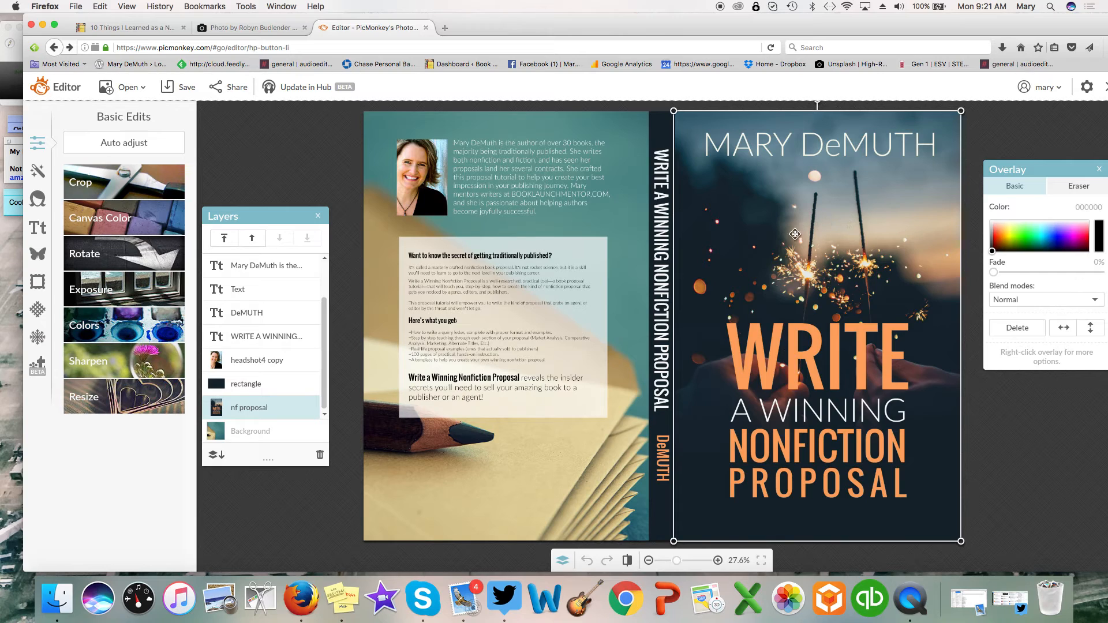
{"action": "left_click", "coordinate": [1002, 127]}
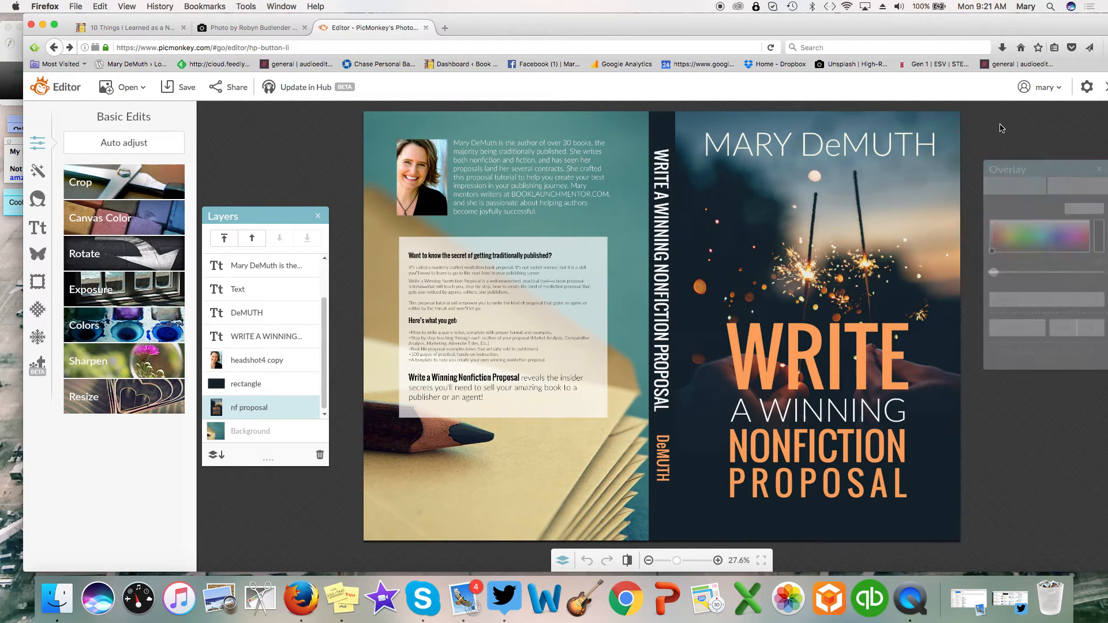
{"action": "left_click", "coordinate": [870, 142]}
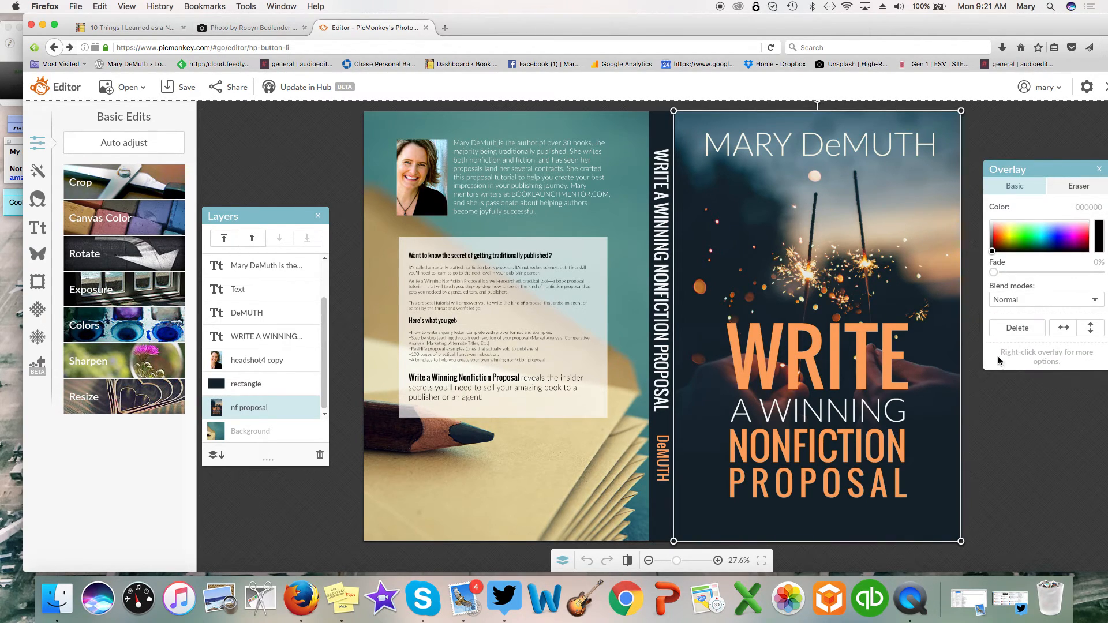
{"action": "left_click", "coordinate": [1008, 431]}
{"action": "left_click", "coordinate": [814, 366]}
{"action": "left_click", "coordinate": [497, 254]}
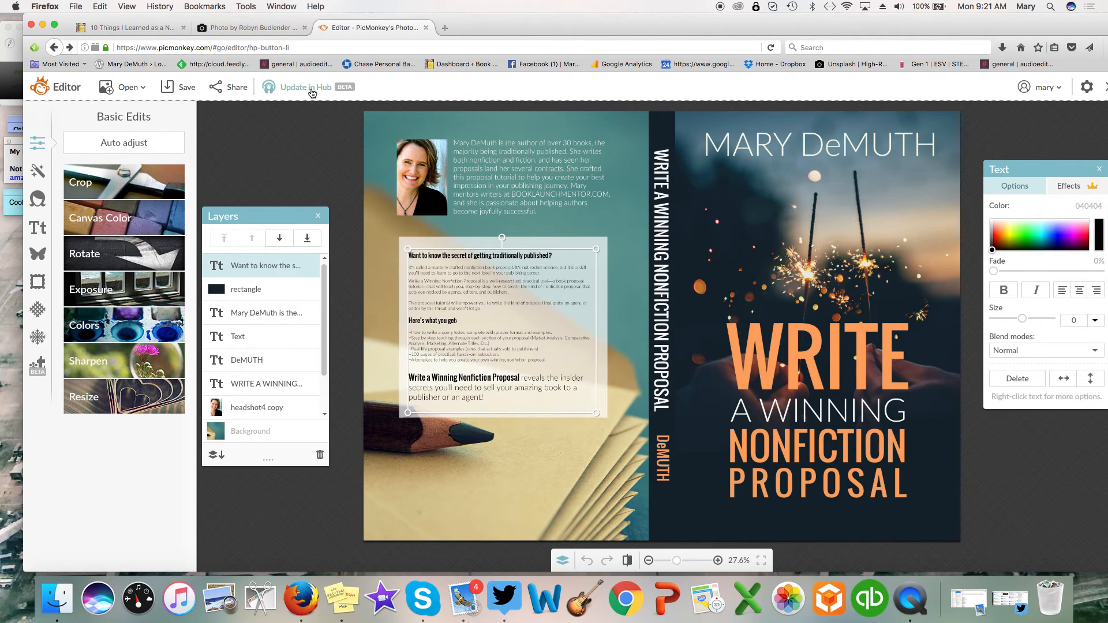
- Open the "banner web" image with the "restory" title from the Hub images
{"action": "left_click", "coordinate": [138, 91]}
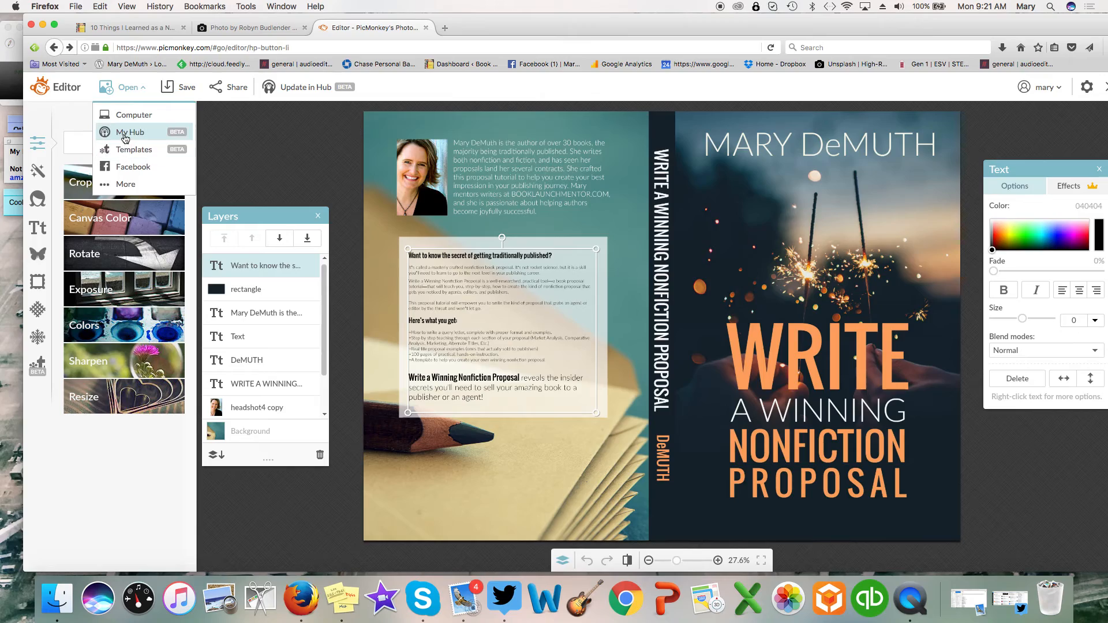
{"action": "left_click", "coordinate": [127, 136]}
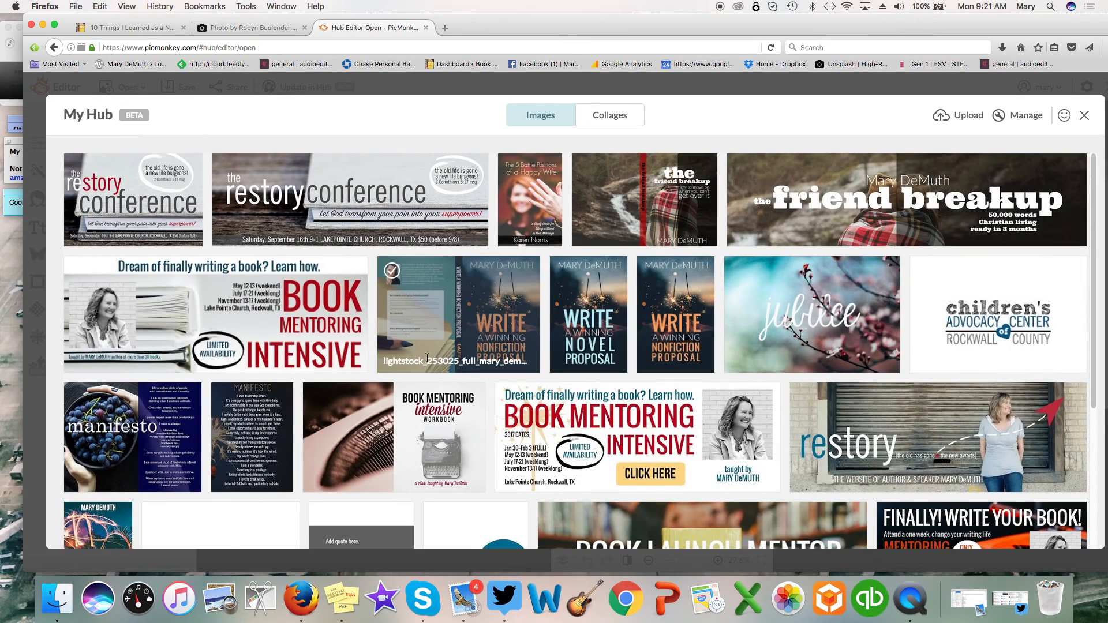
{"action": "scroll", "coordinate": [439, 334], "scroll_direction": "down", "scroll_amount": 5}
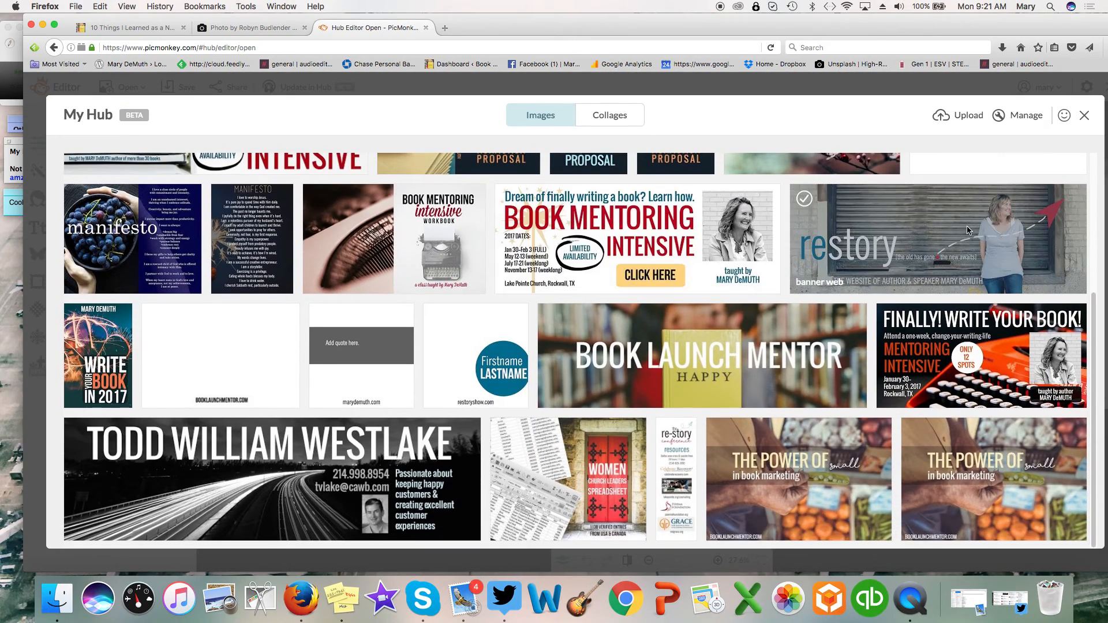
{"action": "left_click", "coordinate": [968, 231]}
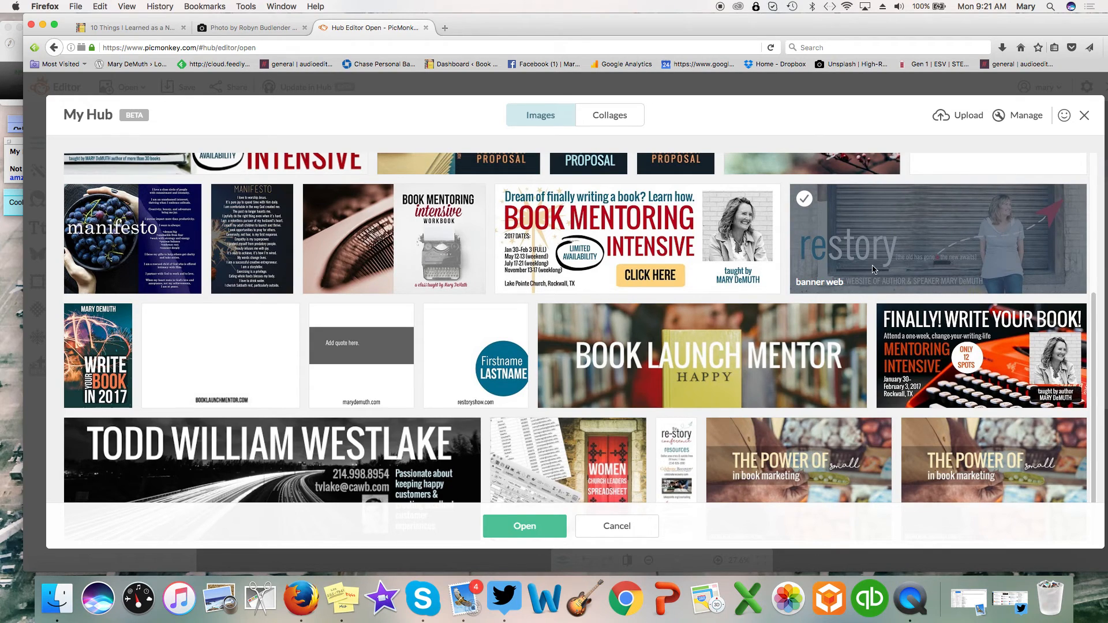
{"action": "left_click", "coordinate": [542, 524]}
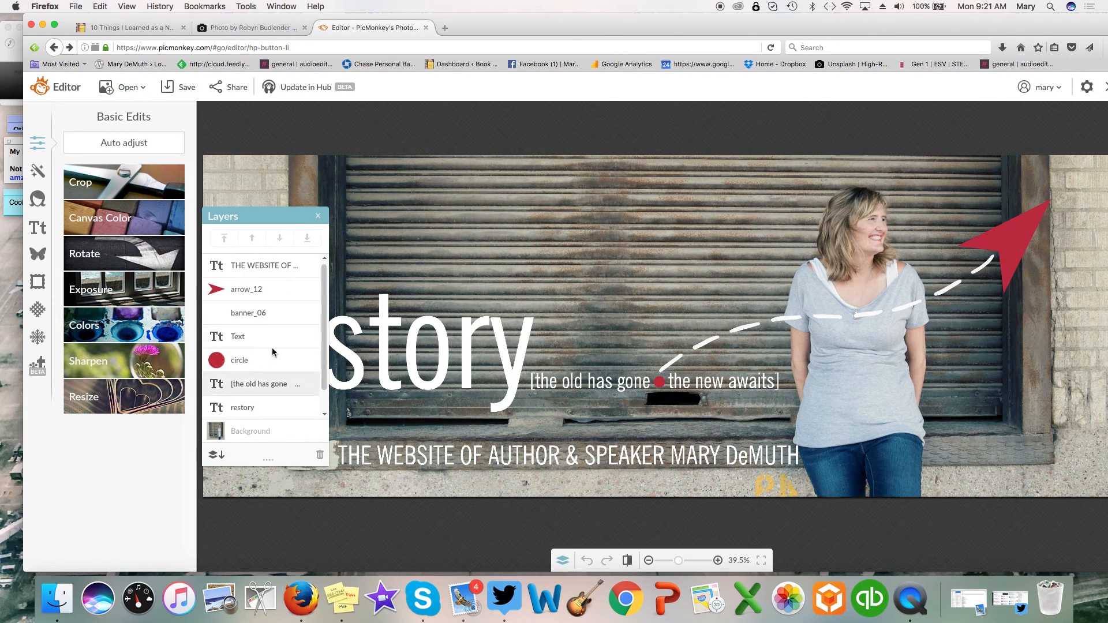
- Hide the layers list and move the white dashed line overlay slightly down and to the left on the banner
{"action": "left_click", "coordinate": [318, 216]}
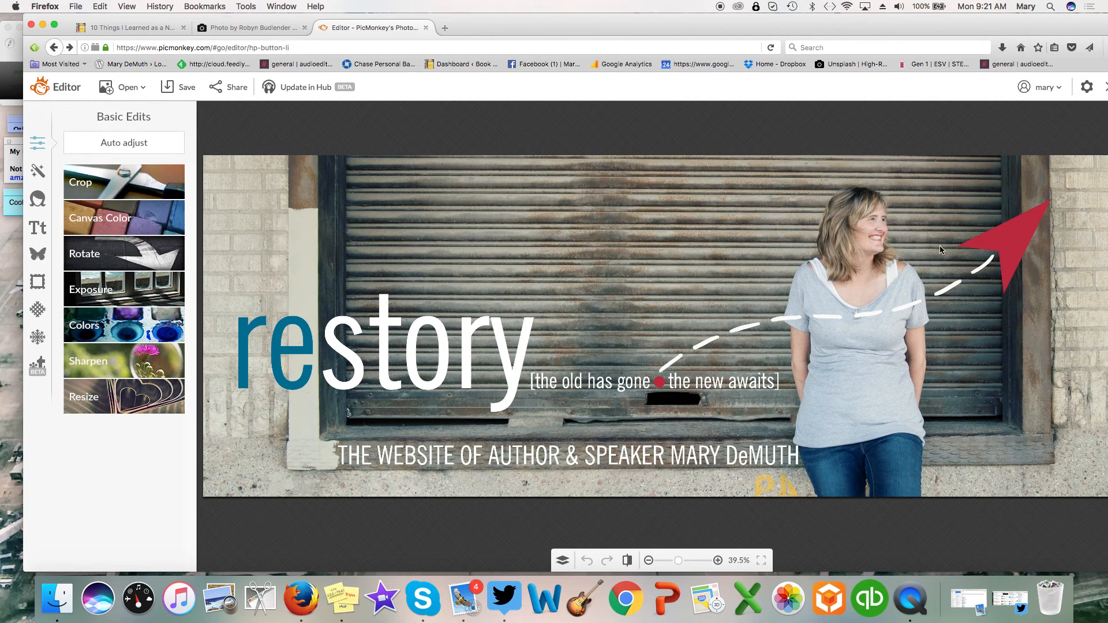
{"action": "left_click_drag", "start_coordinate": [896, 308], "coordinate": [881, 342]}
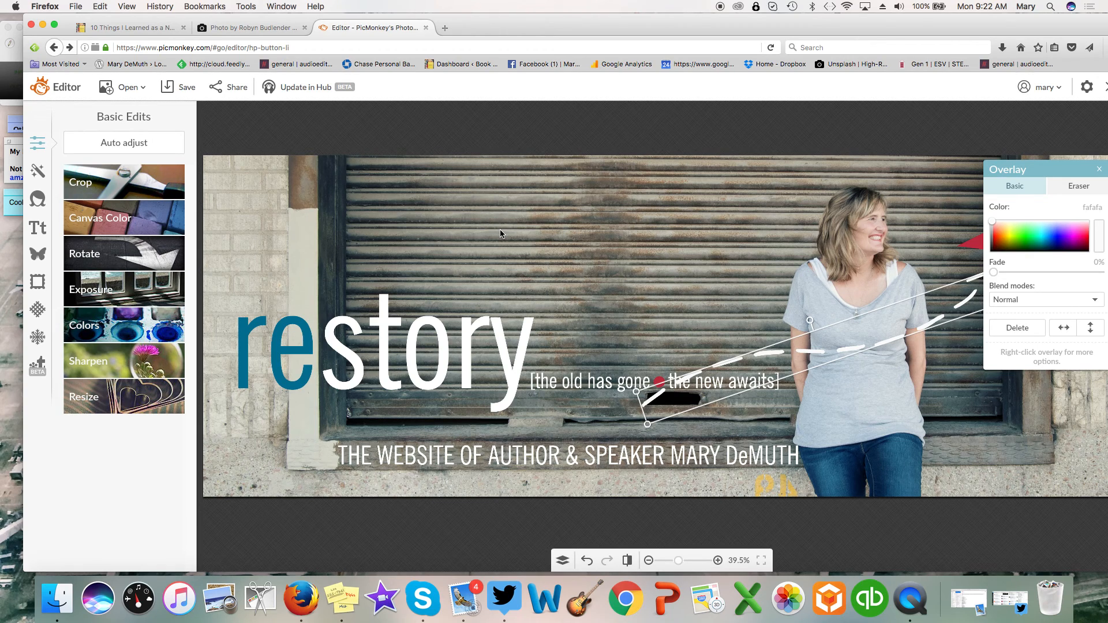
- Minimize the browser window, switch to QuickTime Player and bring up its options for stopping the screen recording
{"action": "left_click", "coordinate": [42, 28]}
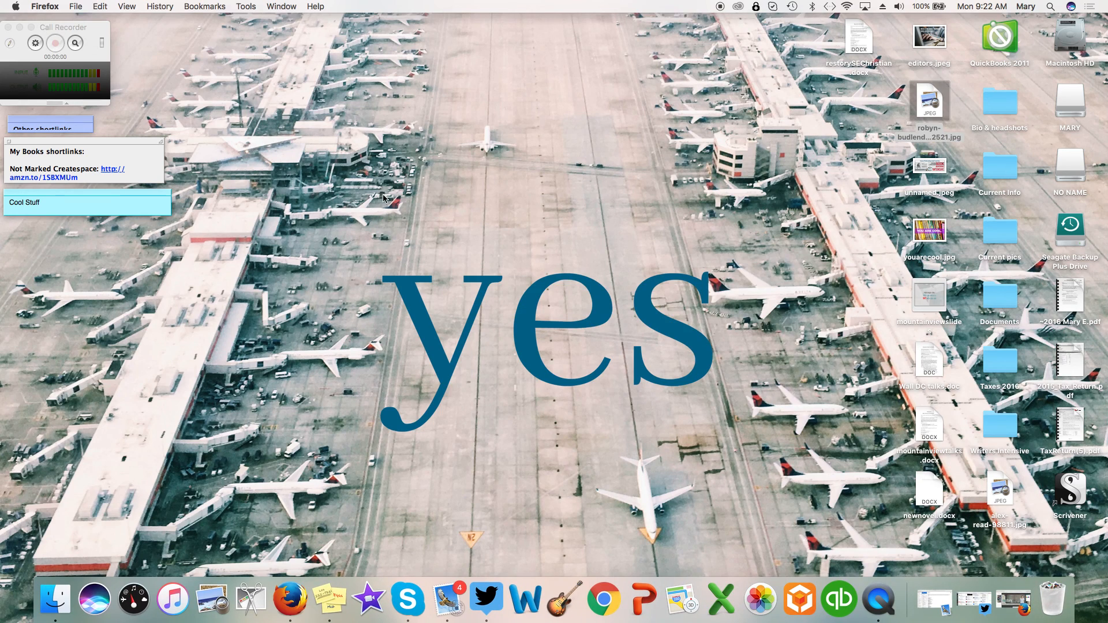
{"action": "left_click", "coordinate": [877, 604]}
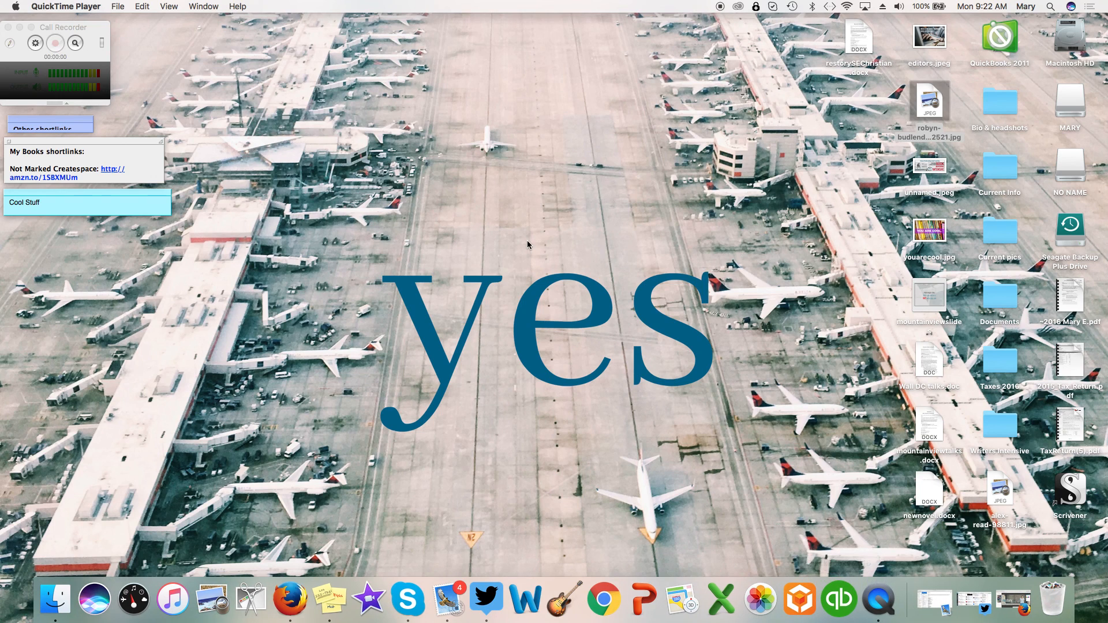
{"action": "left_click", "coordinate": [118, 8]}
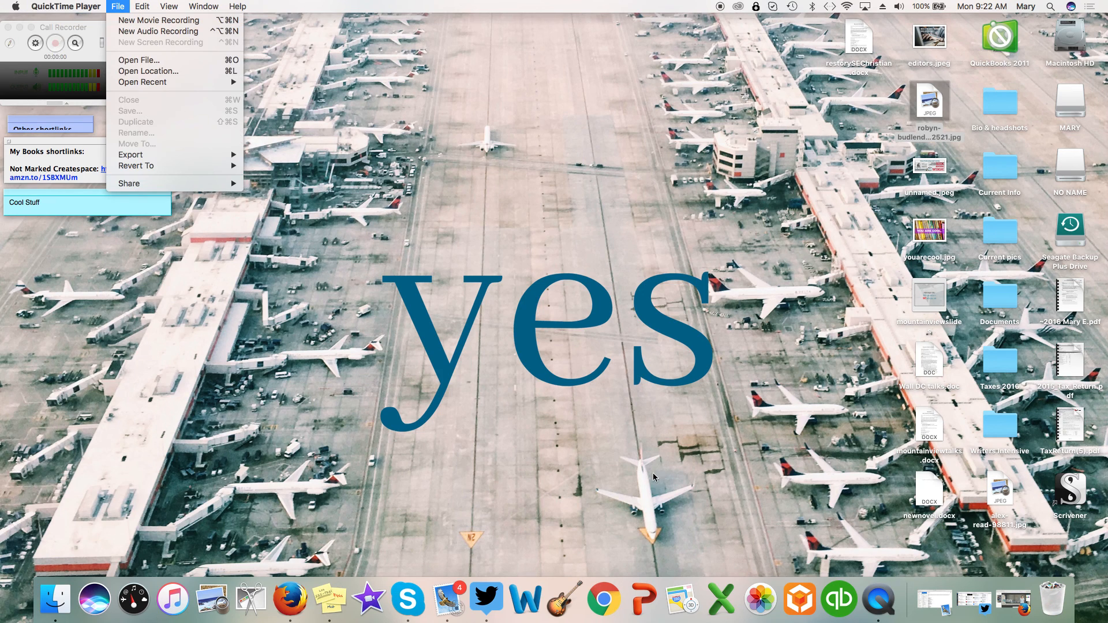
{"action": "right_click", "coordinate": [880, 605]}
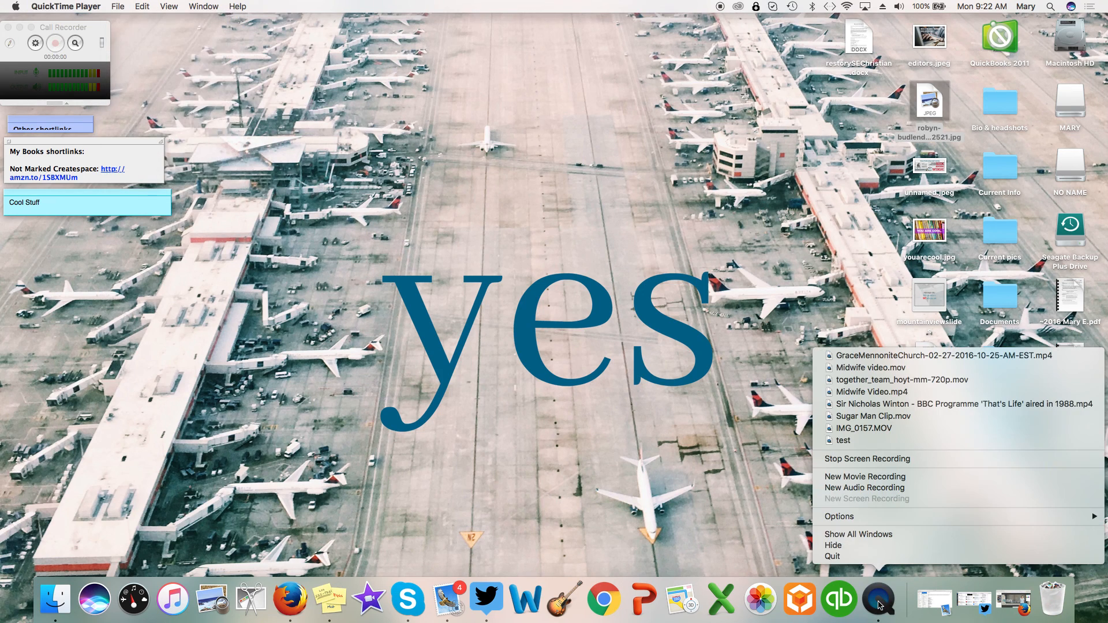